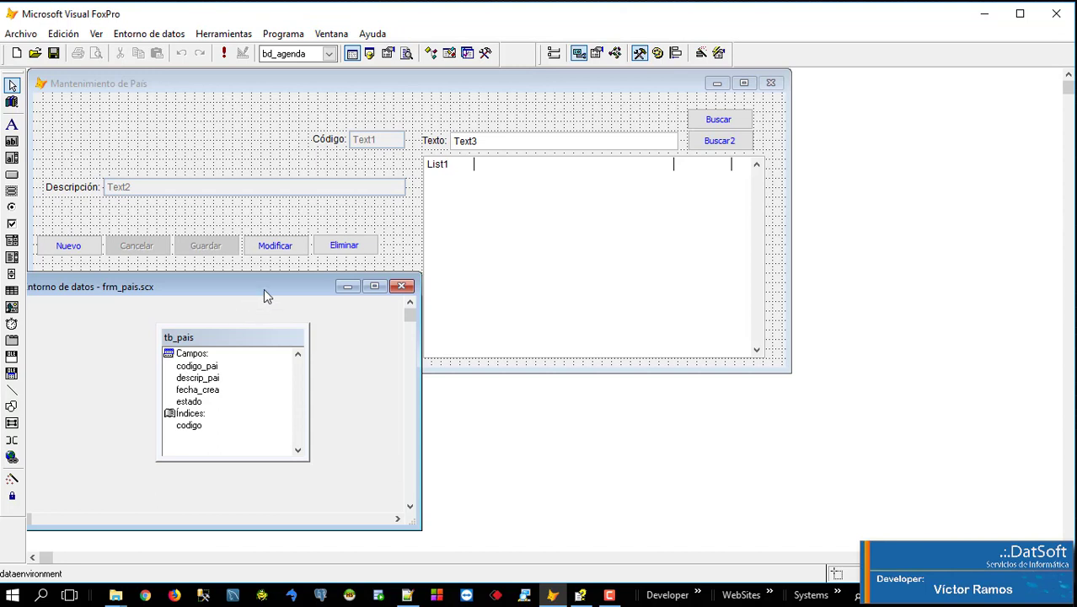
Step: Close the data environment and the frm_pais form designer, saving the form's changes
left_click_drag(264, 289, 715, 245)
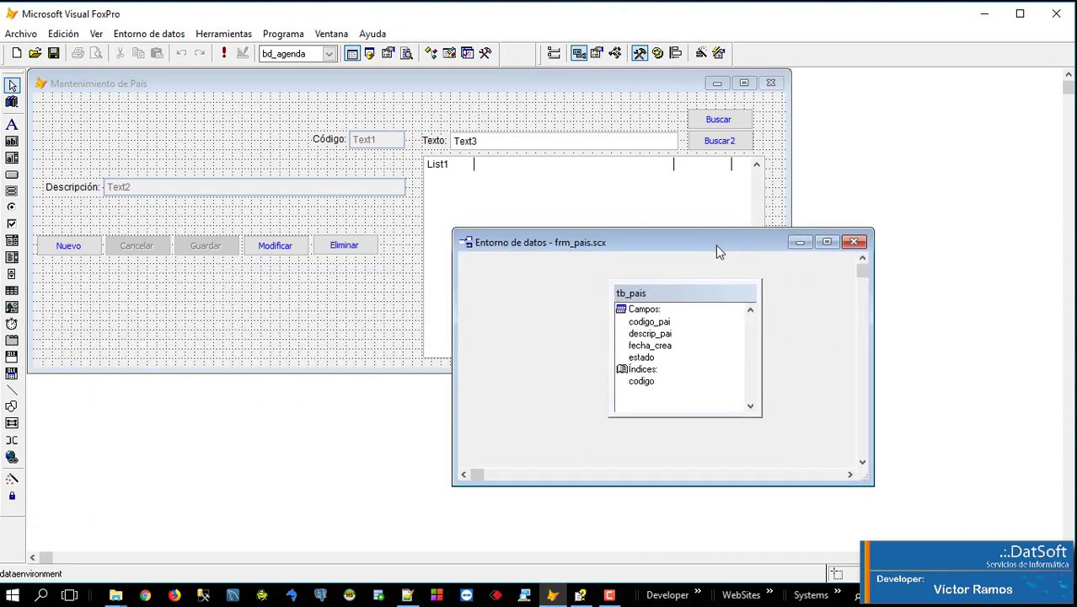
left_click(854, 242)
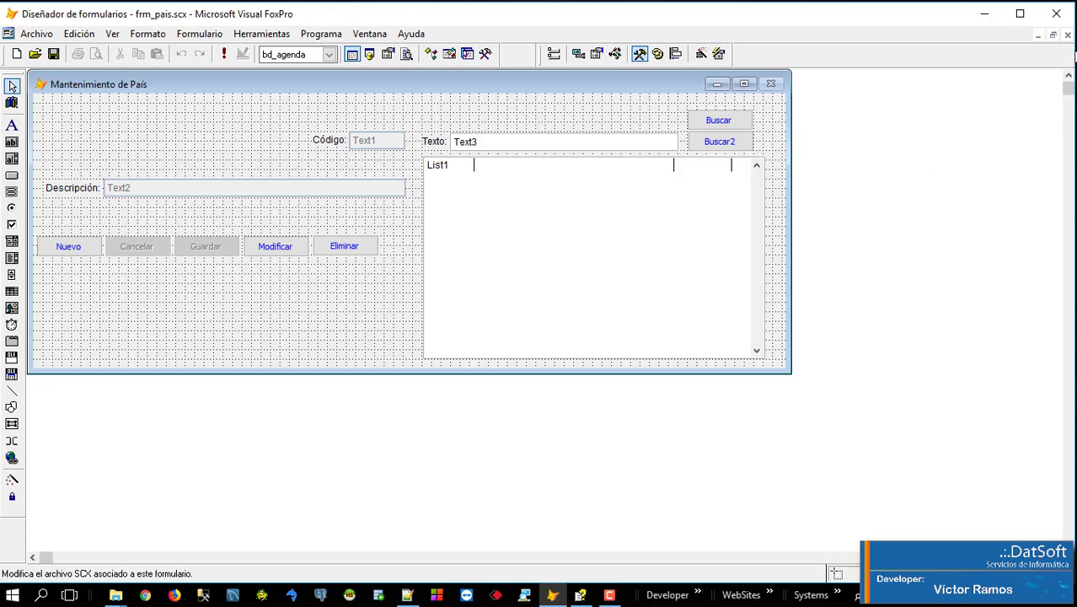
left_click(1067, 37)
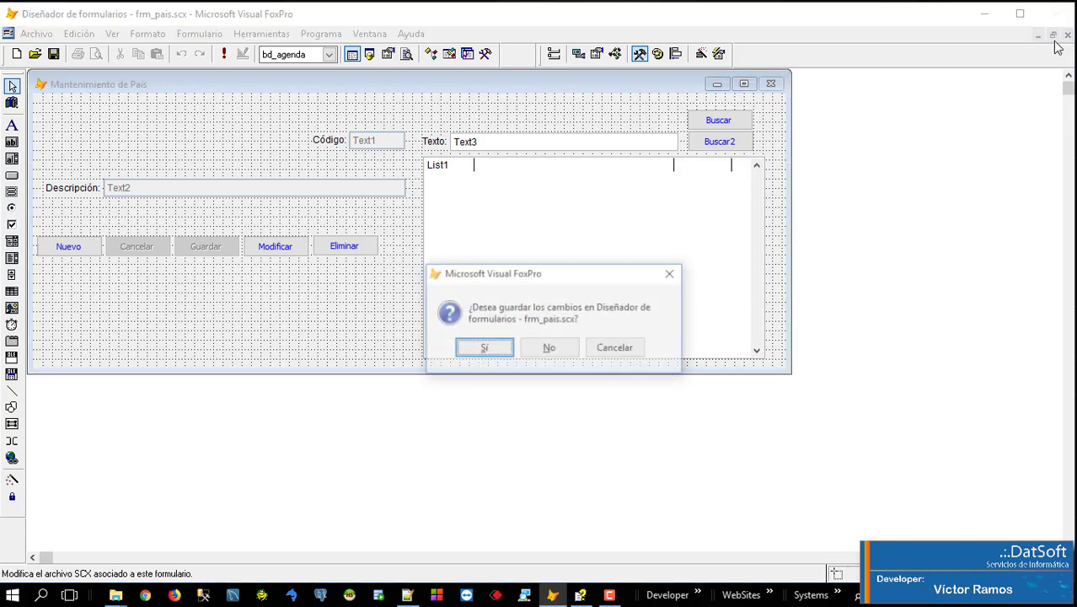
left_click(481, 354)
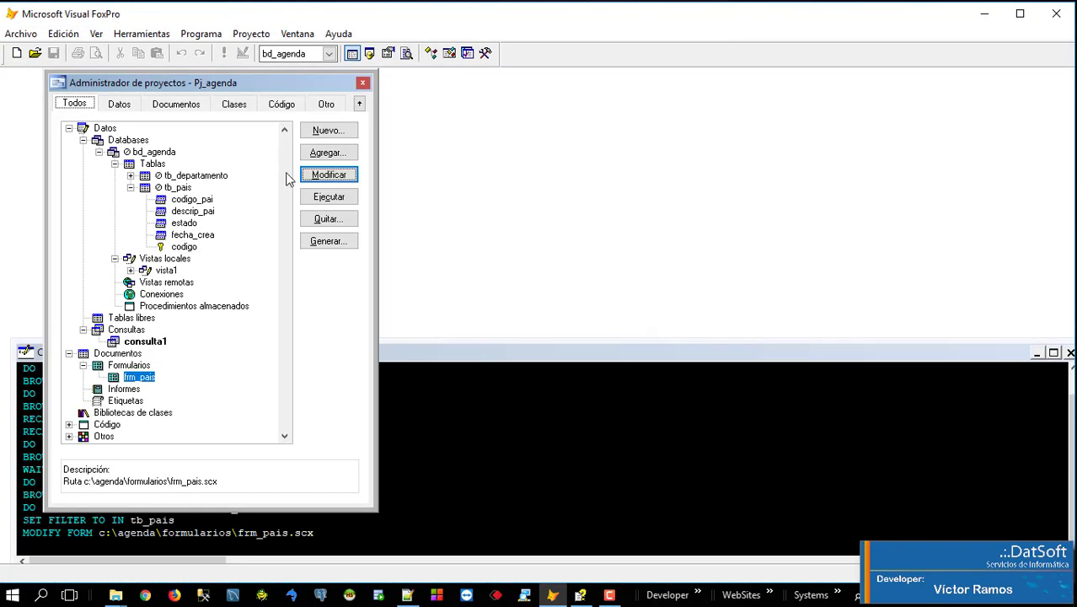
Step: Close the Tb_pais table in the current data session and dismiss the session window
left_click(369, 54)
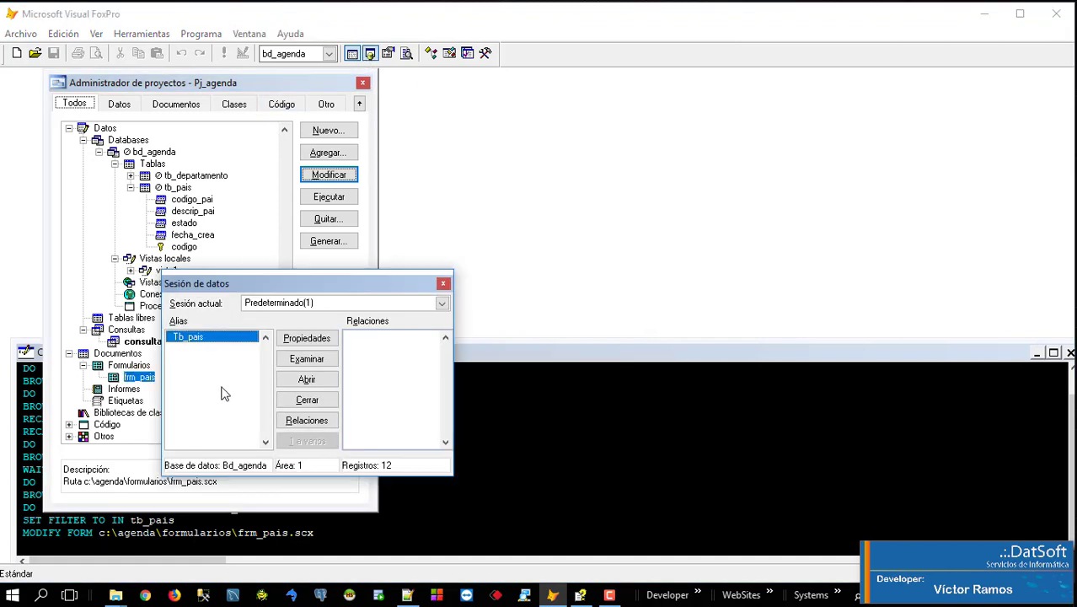
left_click(303, 400)
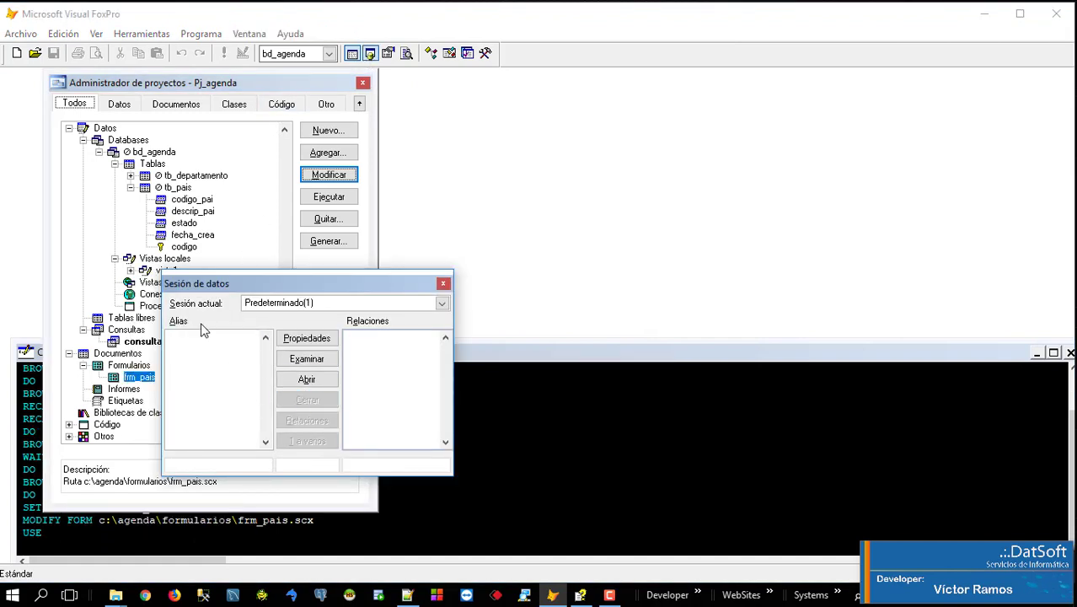
left_click(443, 283)
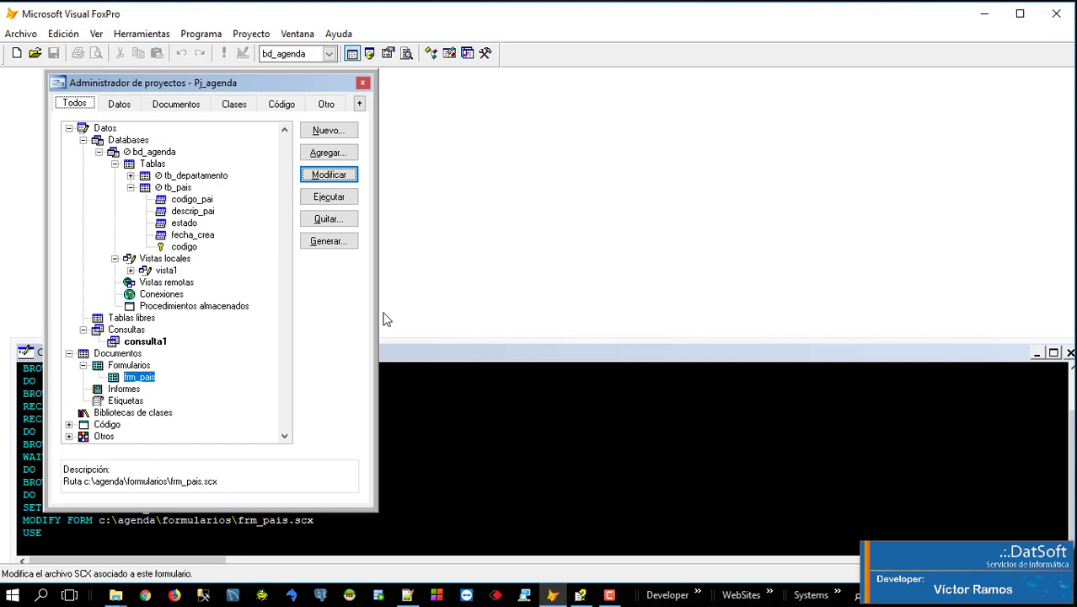
Step: Create a new blank report under Informes in the Pj_agenda project, without the wizard
left_click(126, 393)
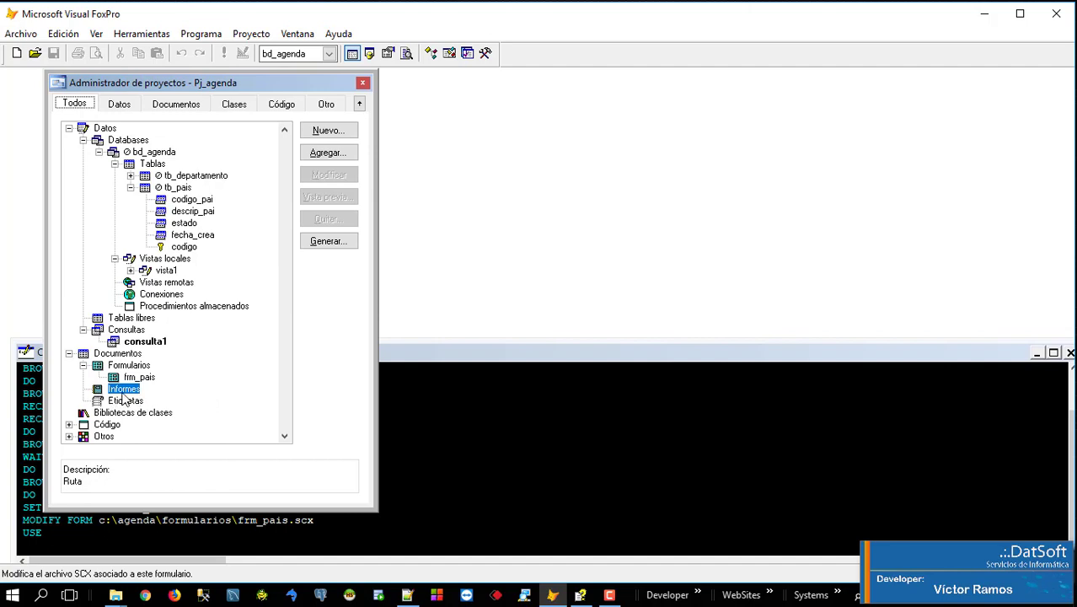
left_click(329, 131)
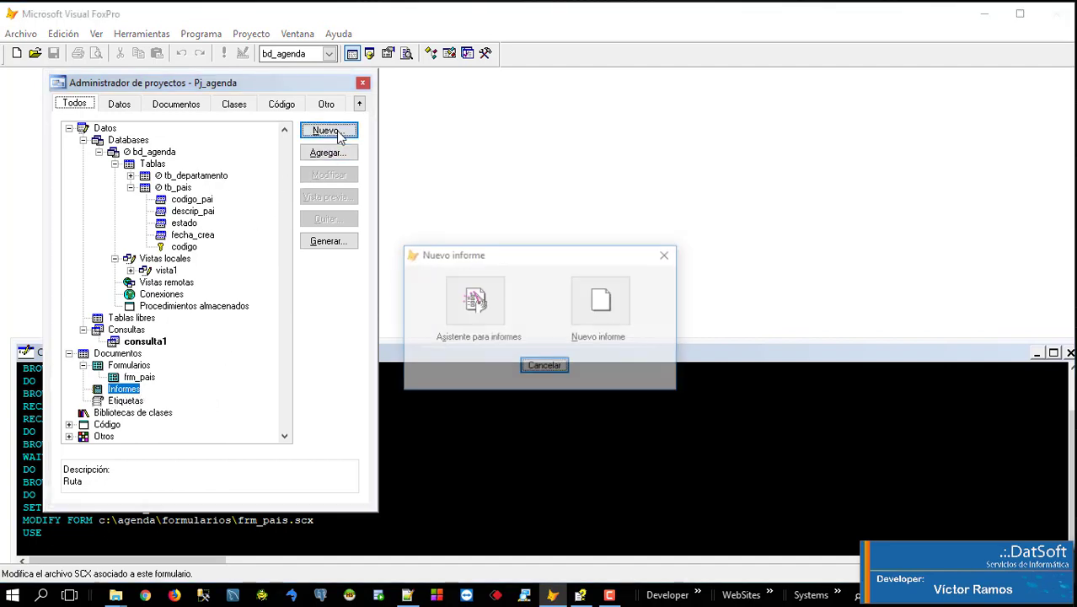
left_click(619, 317)
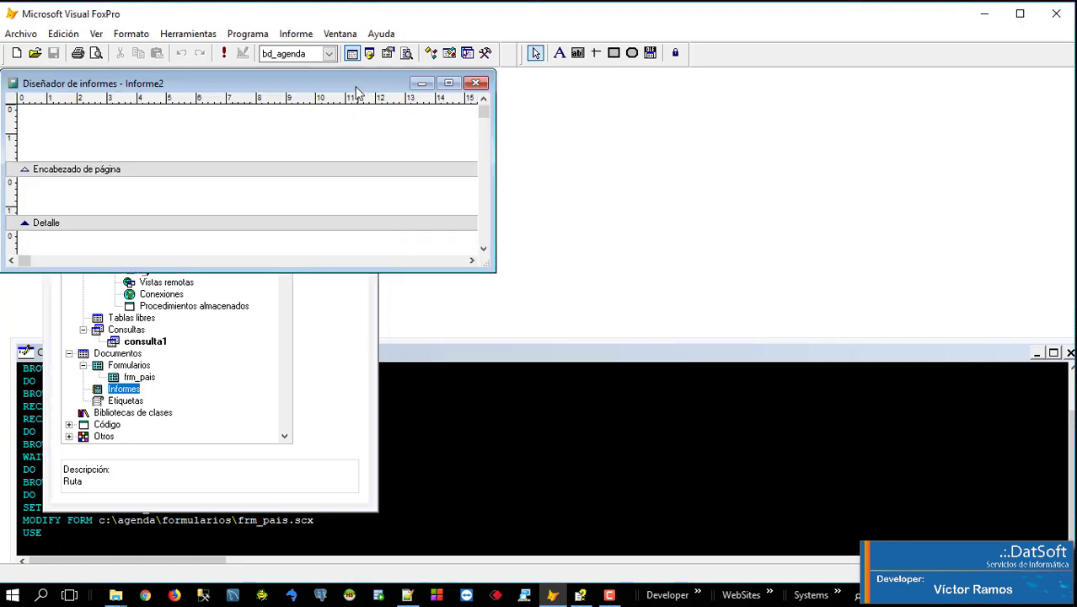
Step: Maximize the report designer and display its grid lines
left_click_drag(400, 85, 674, 84)
left_click(769, 85)
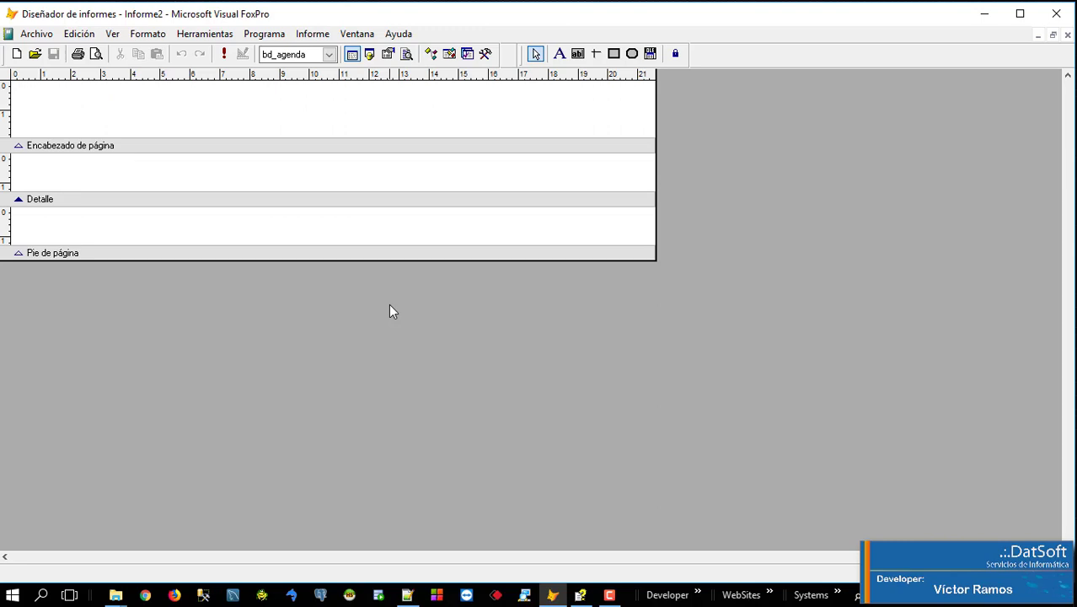
left_click(118, 34)
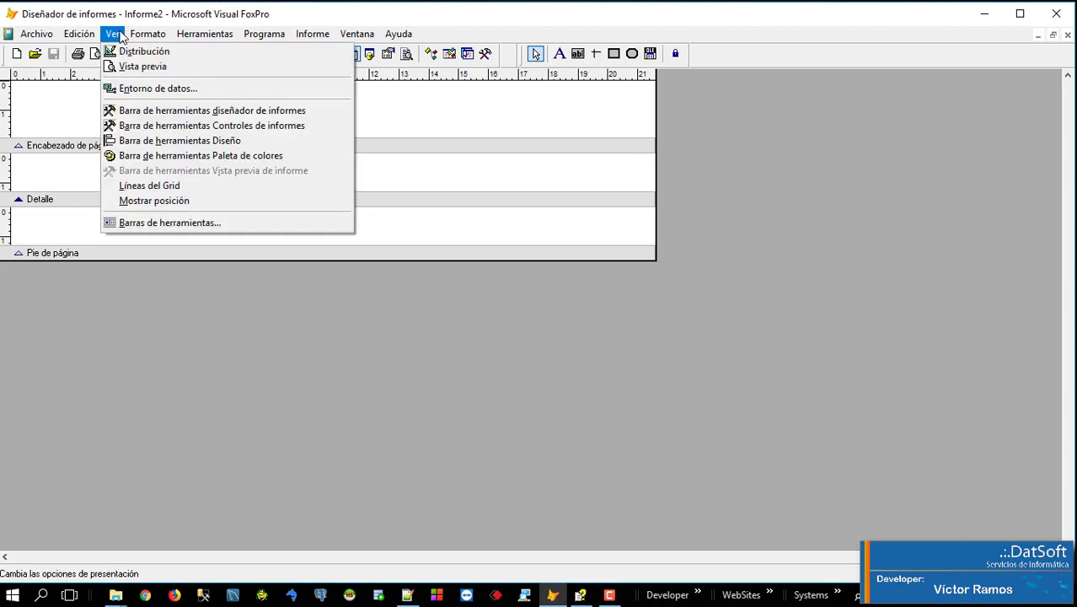
left_click(122, 187)
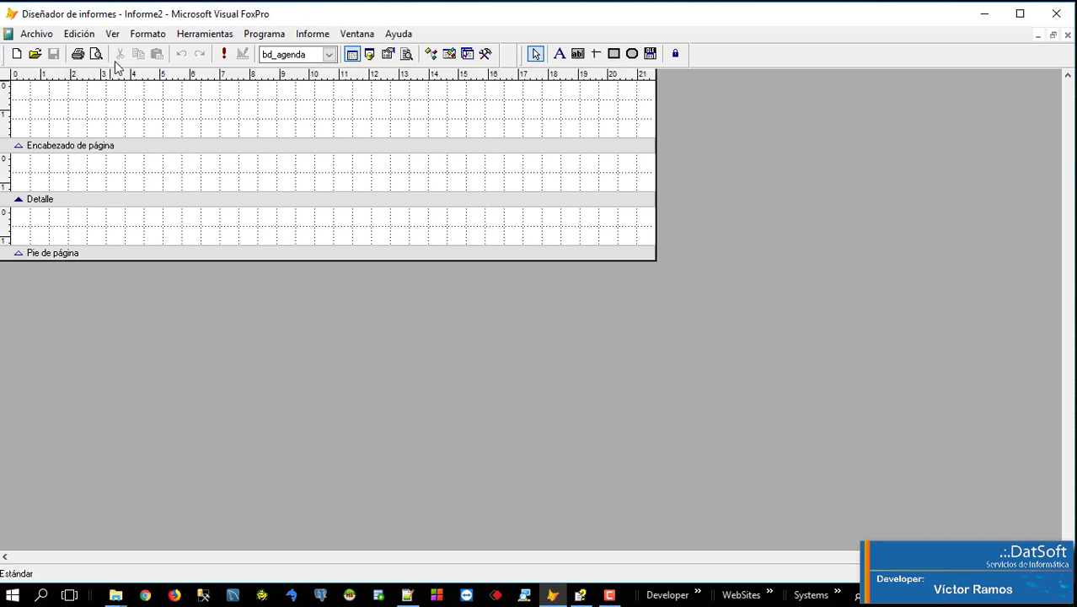
Step: Hide the report controls toolbar and display it again
left_click(114, 35)
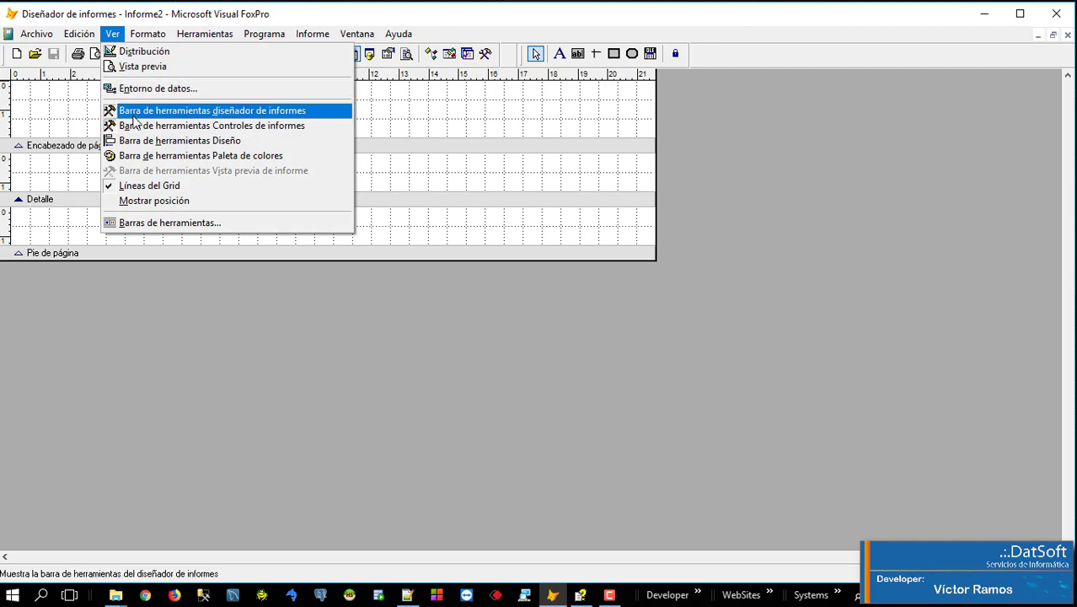
left_click(249, 133)
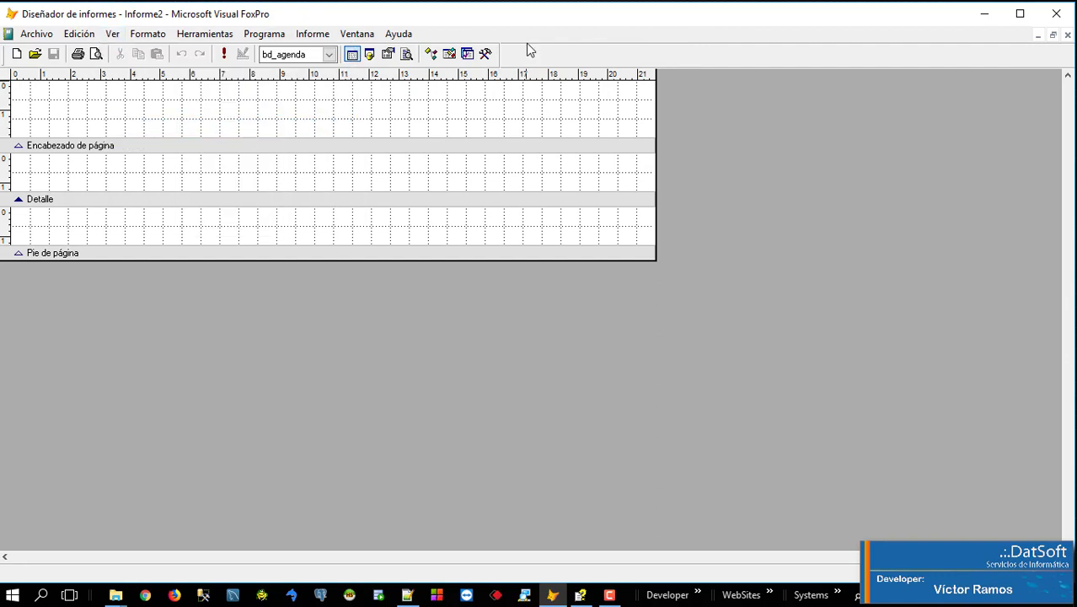
left_click(112, 34)
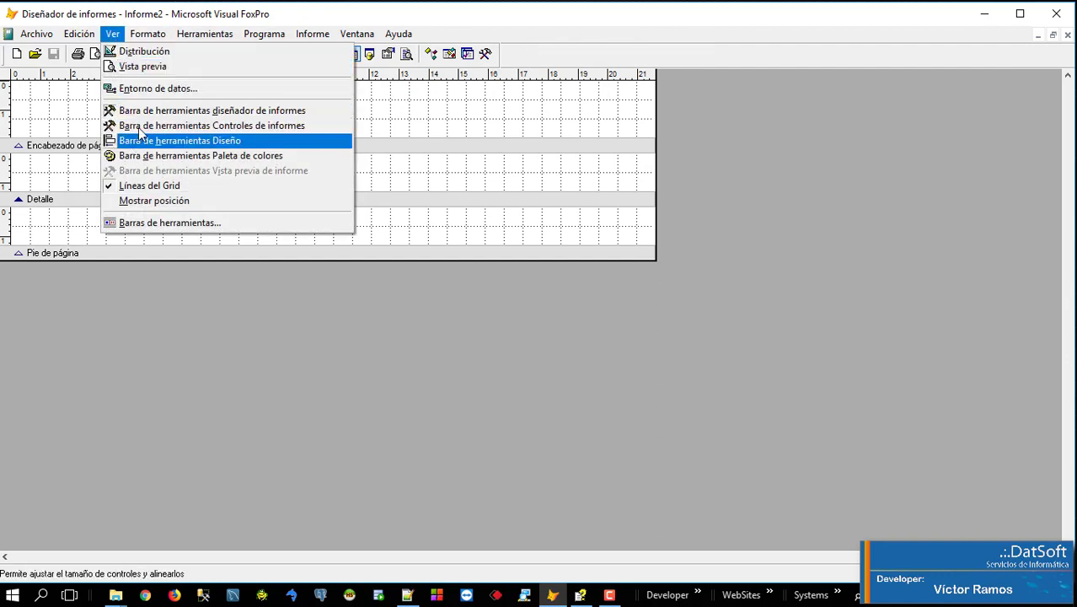
left_click(140, 133)
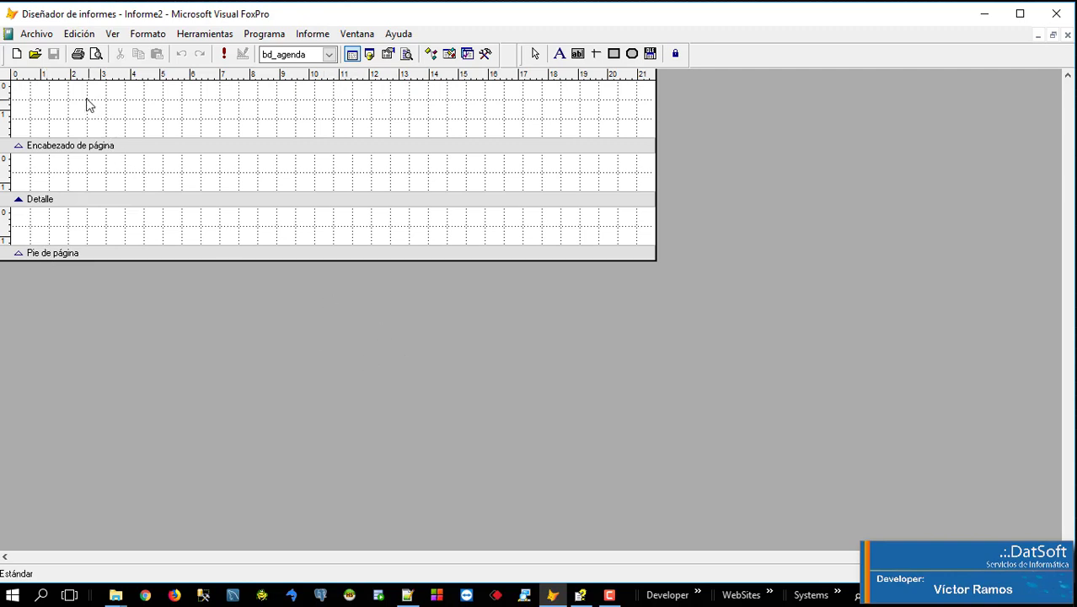
left_click_drag(32, 87, 619, 133)
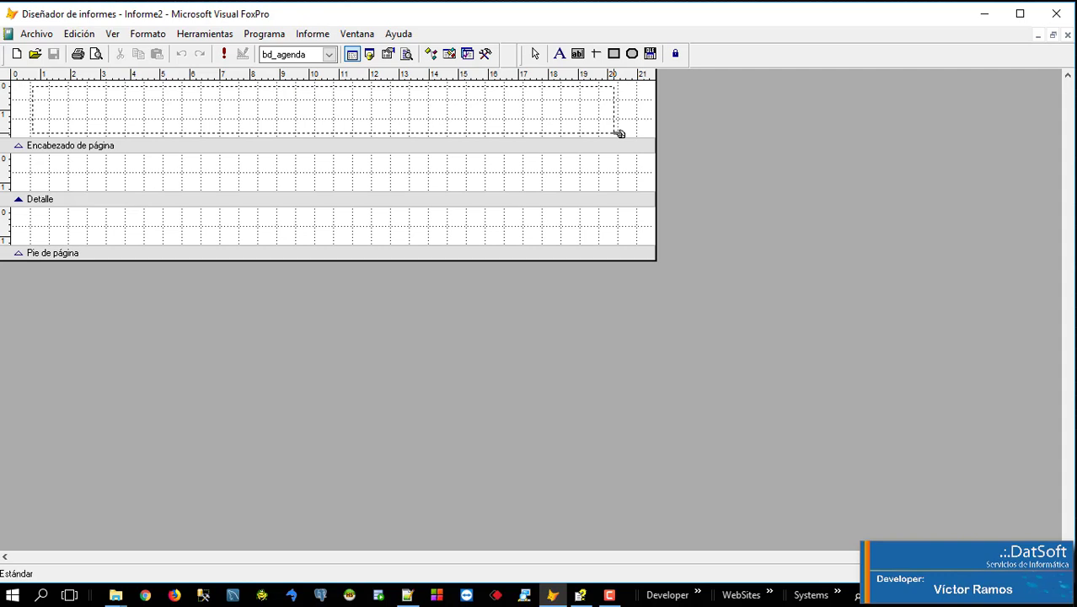
left_click_drag(619, 133, 627, 134)
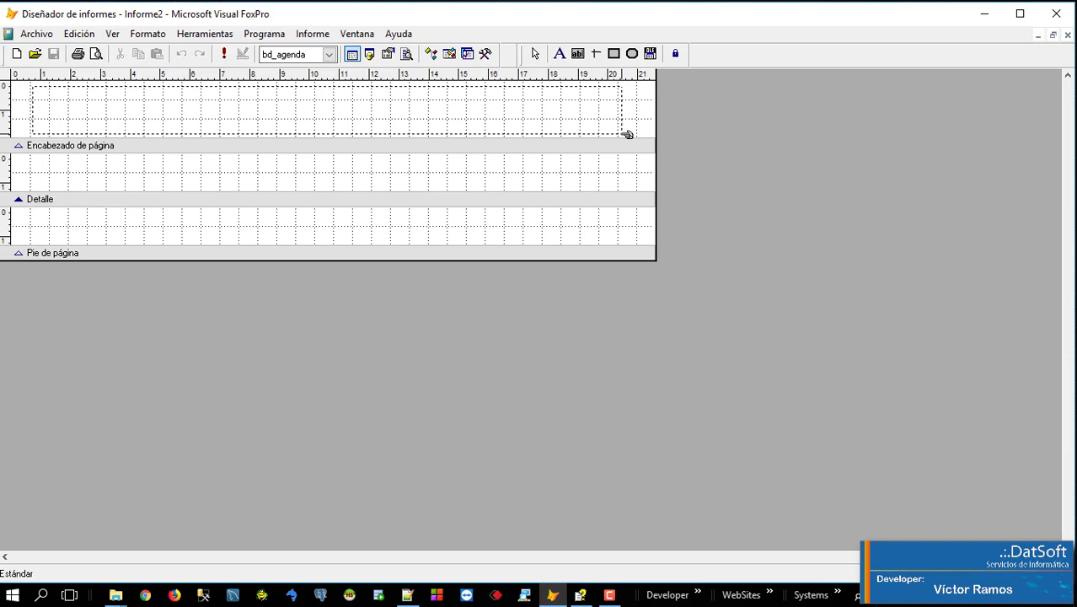
left_click_drag(627, 135, 627, 135)
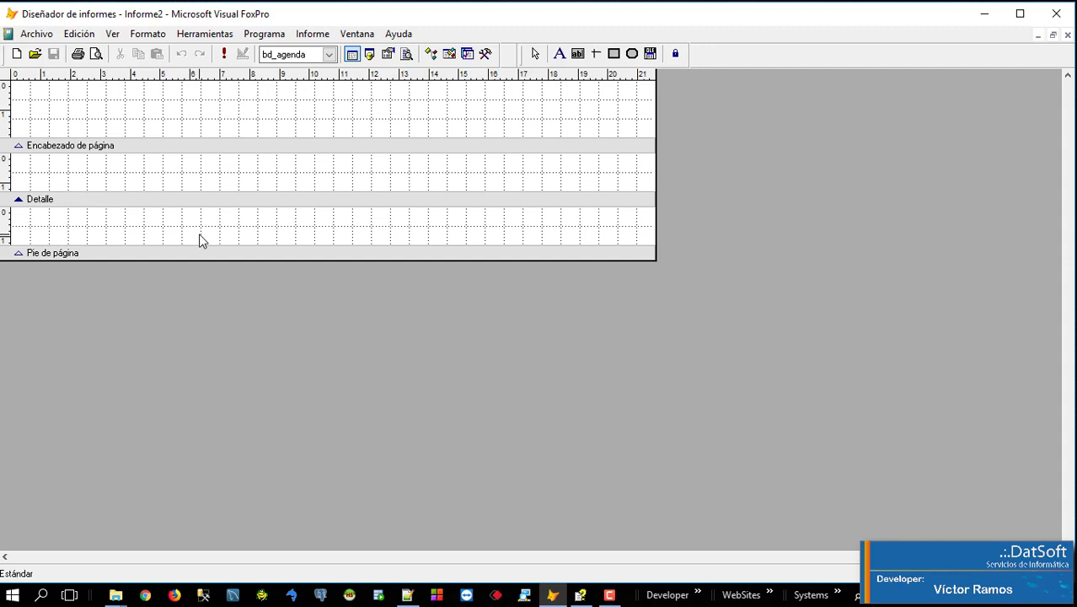
left_click_drag(35, 89, 622, 136)
left_click_drag(41, 154, 624, 188)
left_click_drag(19, 209, 649, 245)
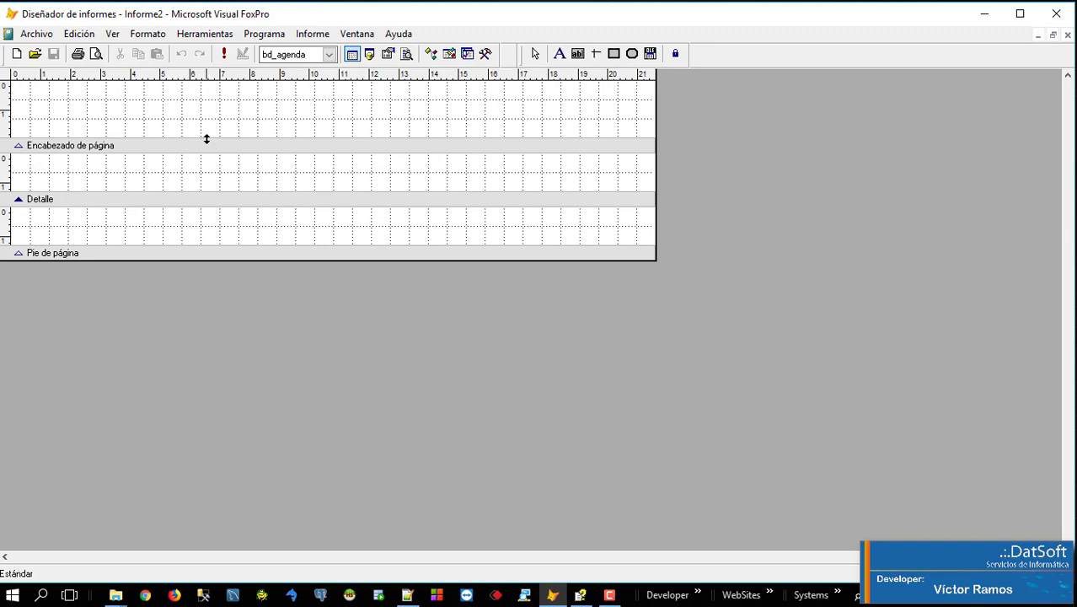
Step: Add a label reading "REPORTE DE PAIS" in the page header band, starting at about 4.7 cm on the horizontal ruler
left_click(558, 54)
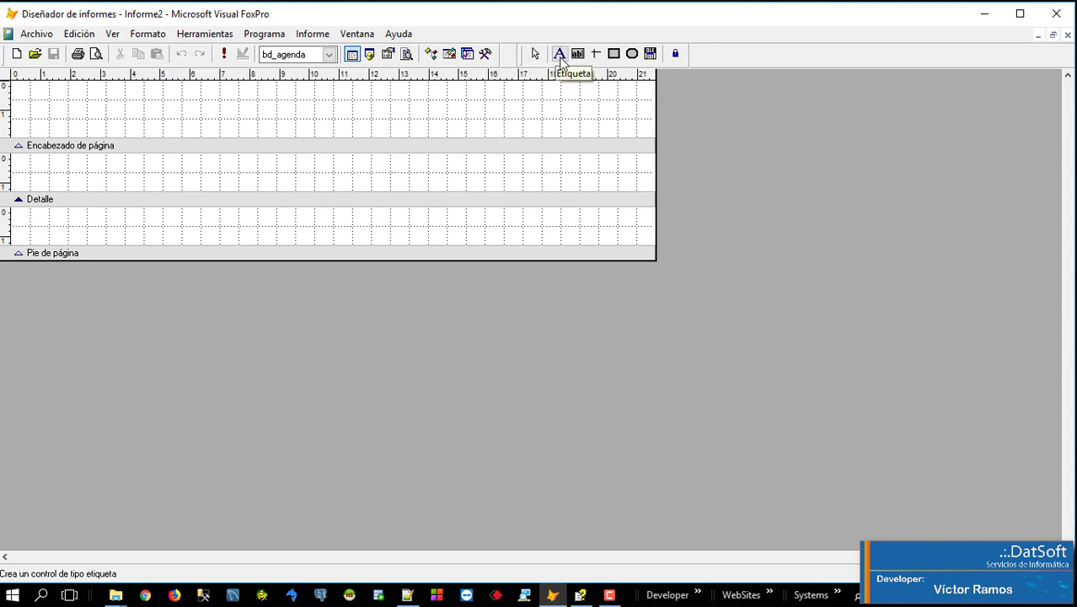
left_click(559, 54)
left_click(154, 105)
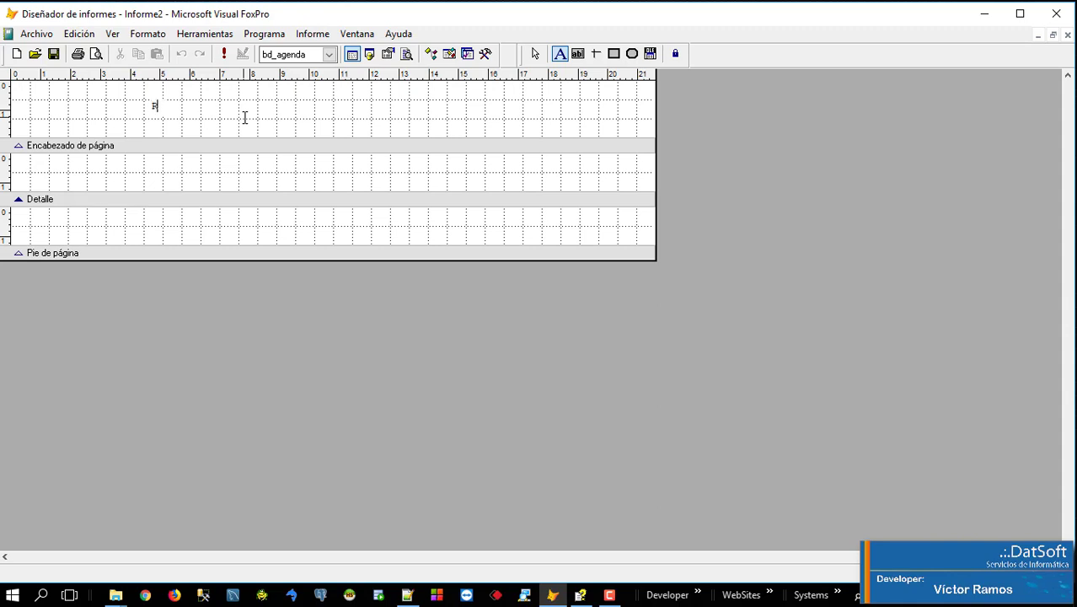
type("REPORTE DE E")
type("AIS")
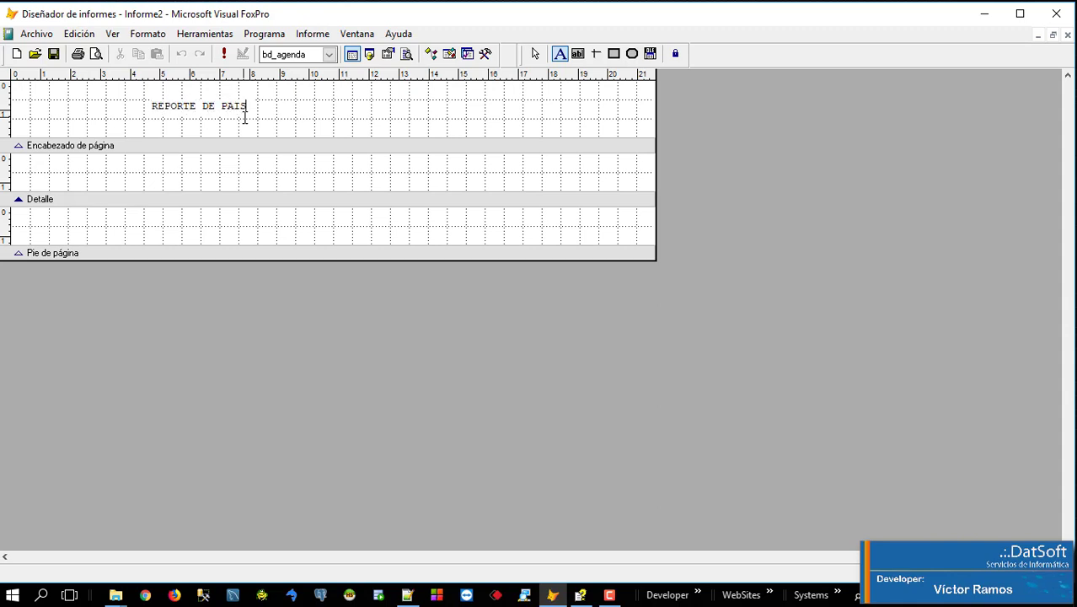
left_click(536, 55)
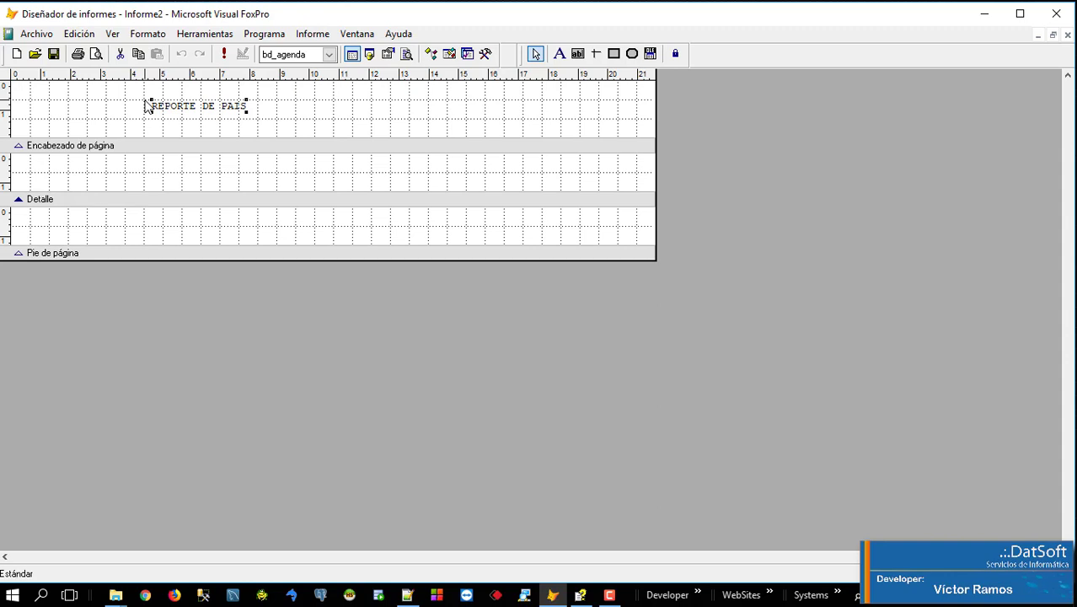
Step: Start saving the report and create a folder named Informes inside the Agenda folder on drive C
left_click(53, 54)
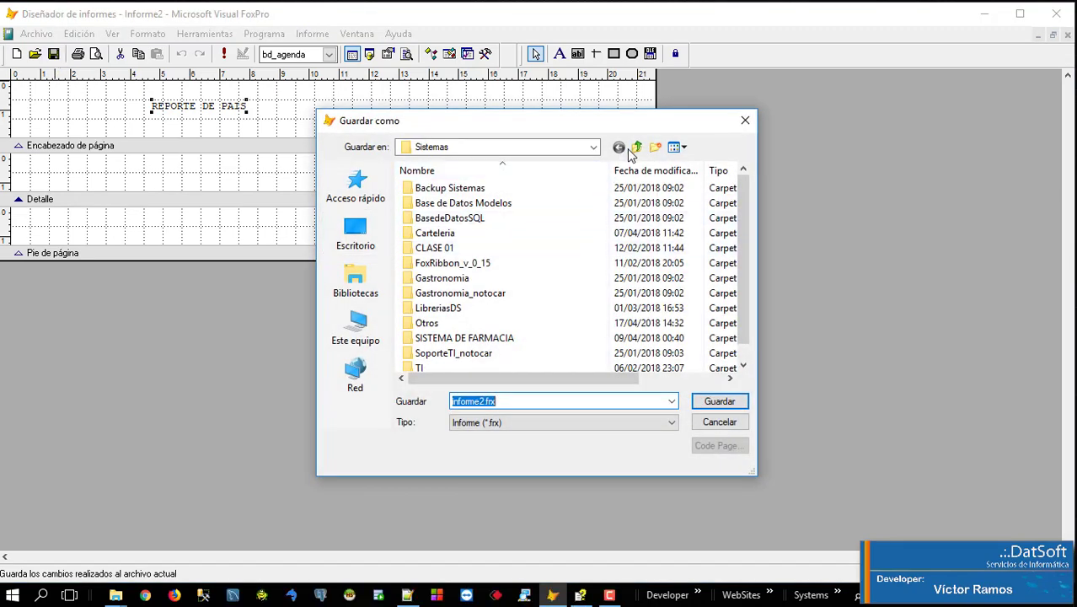
left_click(637, 148)
left_click(637, 147)
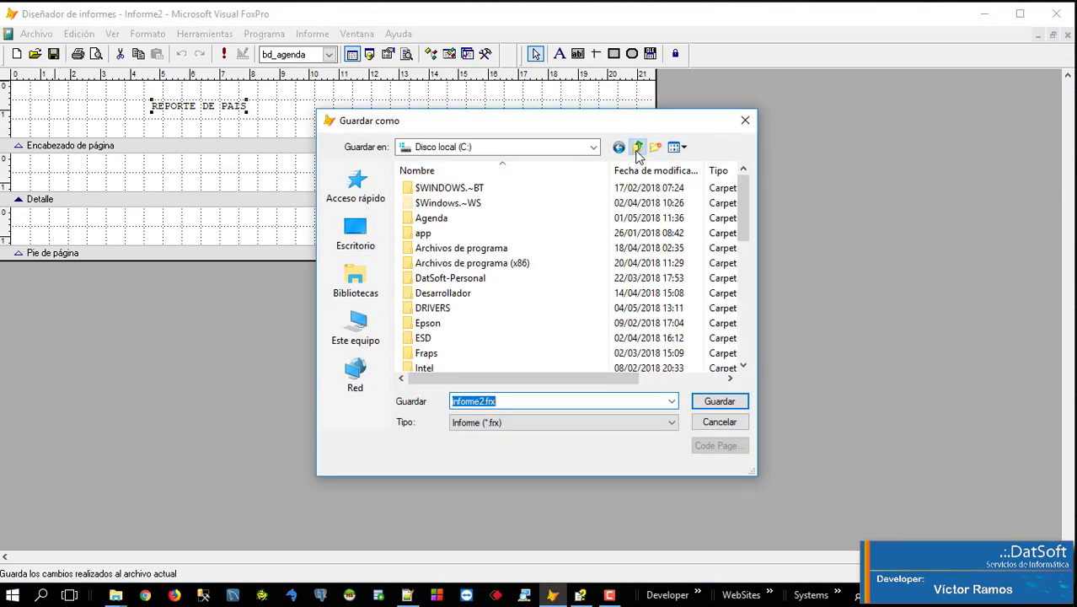
double_click(434, 219)
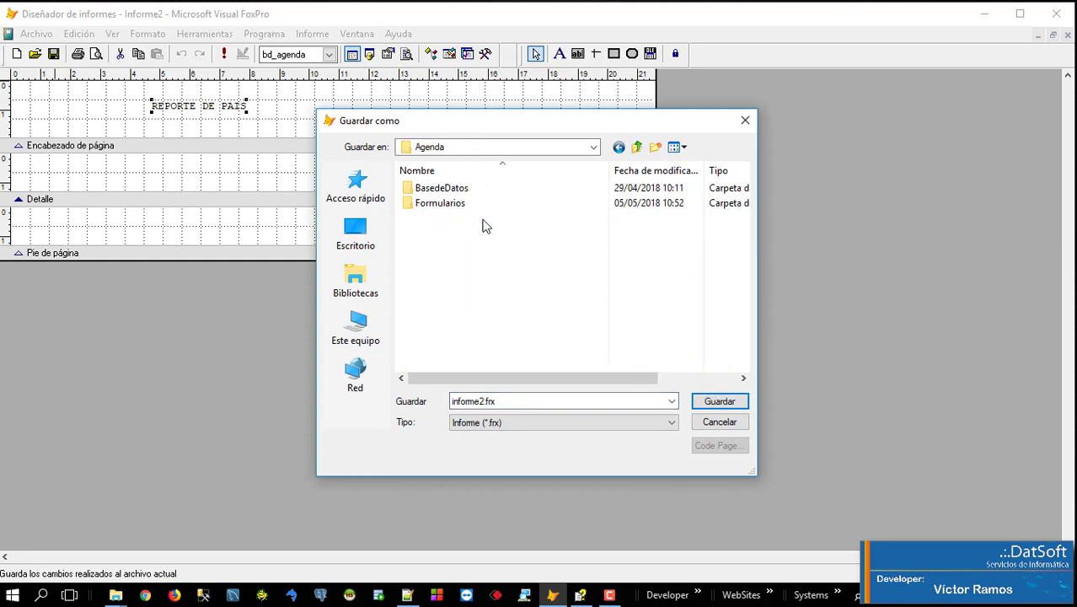
left_click(657, 149)
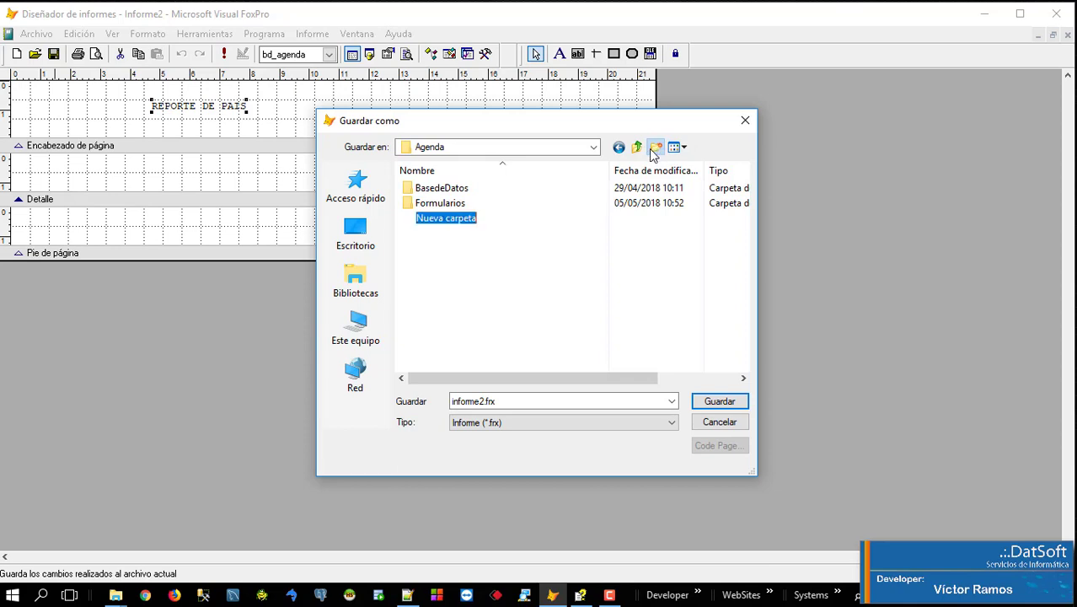
type("INFR")
key("BackSpace")
key("BackSpace")
key("BackSpace")
key("BackSpace")
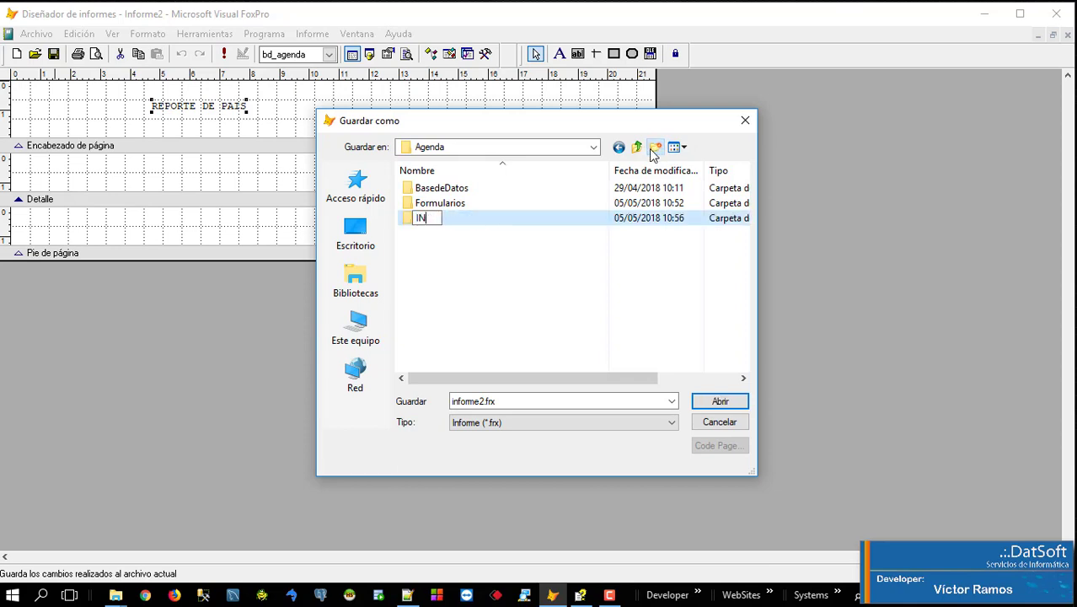
key("Caps_Lock")
type("Informes")
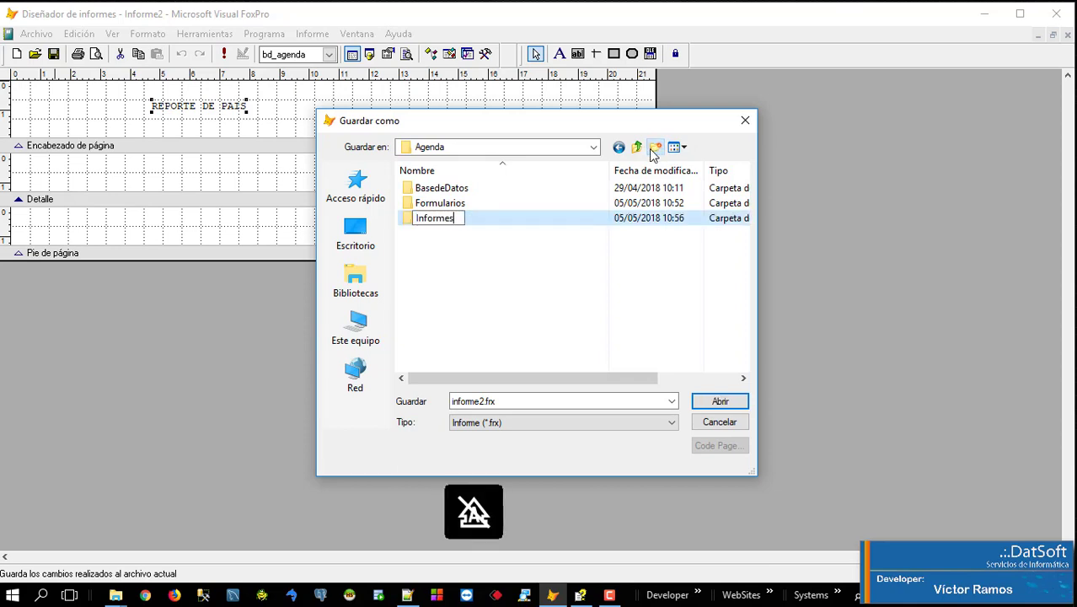
left_click(444, 224)
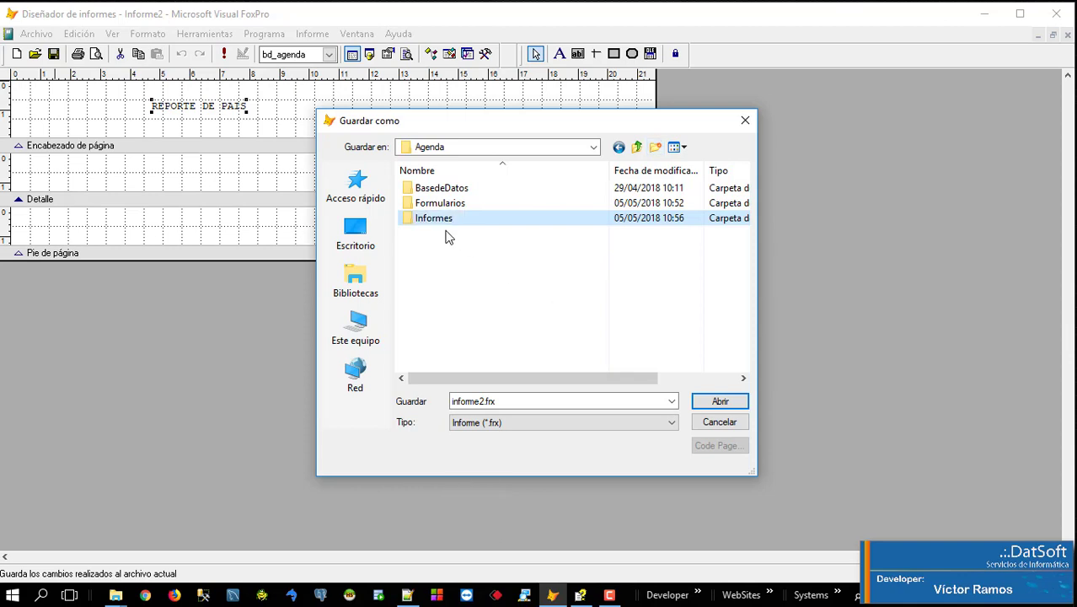
Step: Save the report as informe1.frx in the new Informes folder
double_click(442, 221)
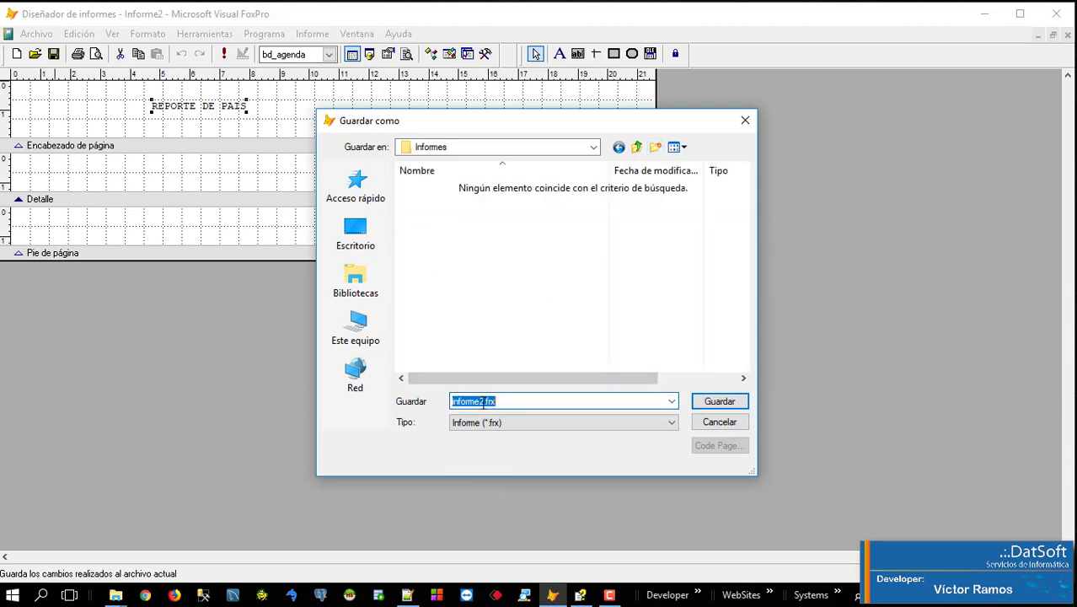
left_click(501, 402)
key("BackSpace")
type("1")
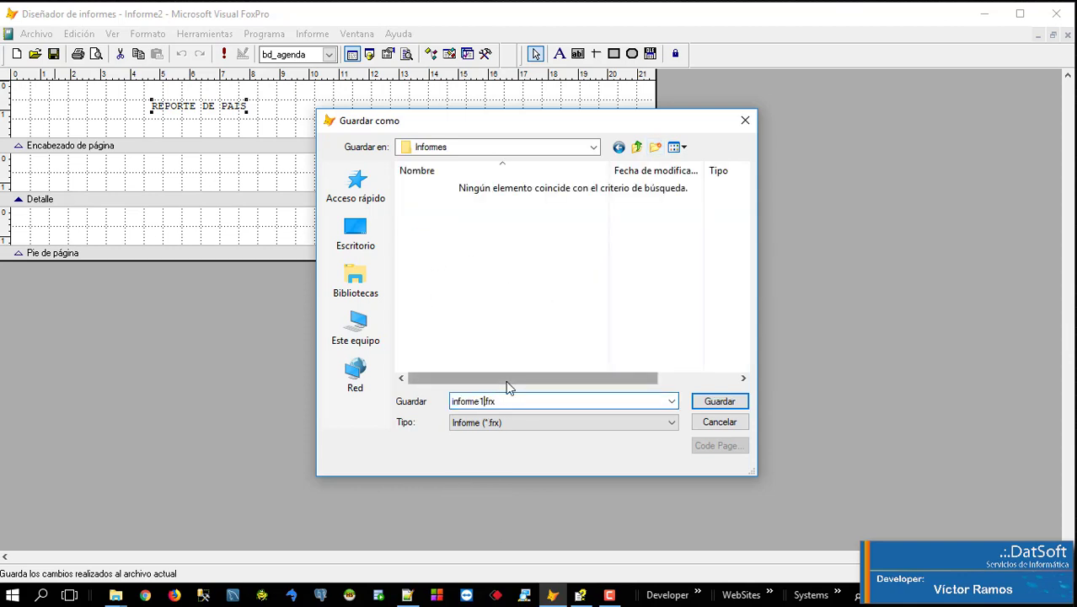
left_click(713, 402)
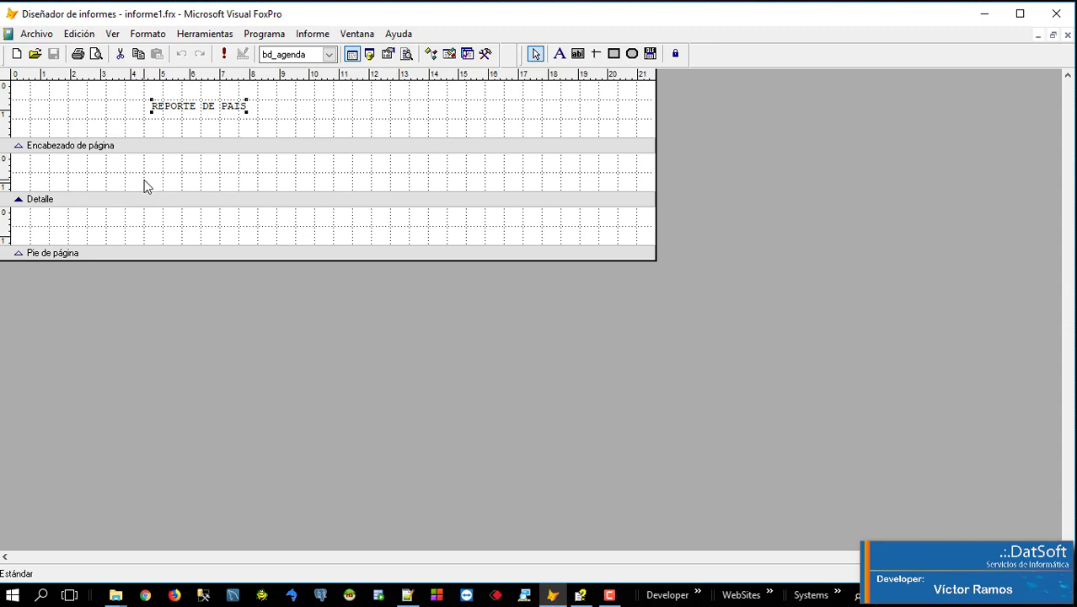
Step: Move the REPORTE DE PAIS label to start at about 8.5 cm on the horizontal ruler and try to preview the report
left_click(67, 112)
left_click_drag(172, 114, 285, 111)
left_click(168, 129)
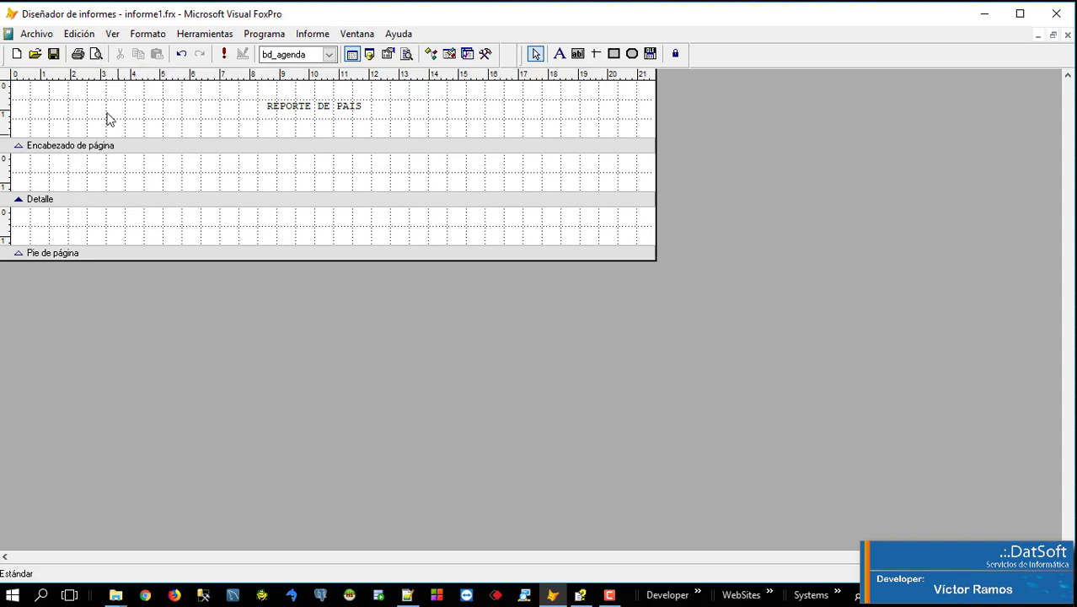
left_click(97, 56)
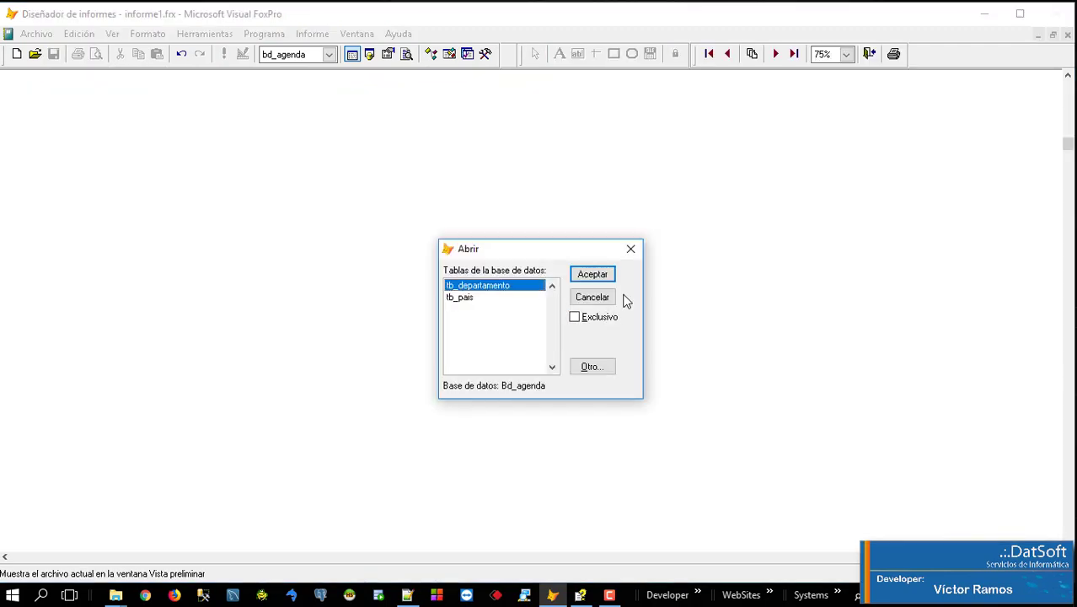
left_click(630, 250)
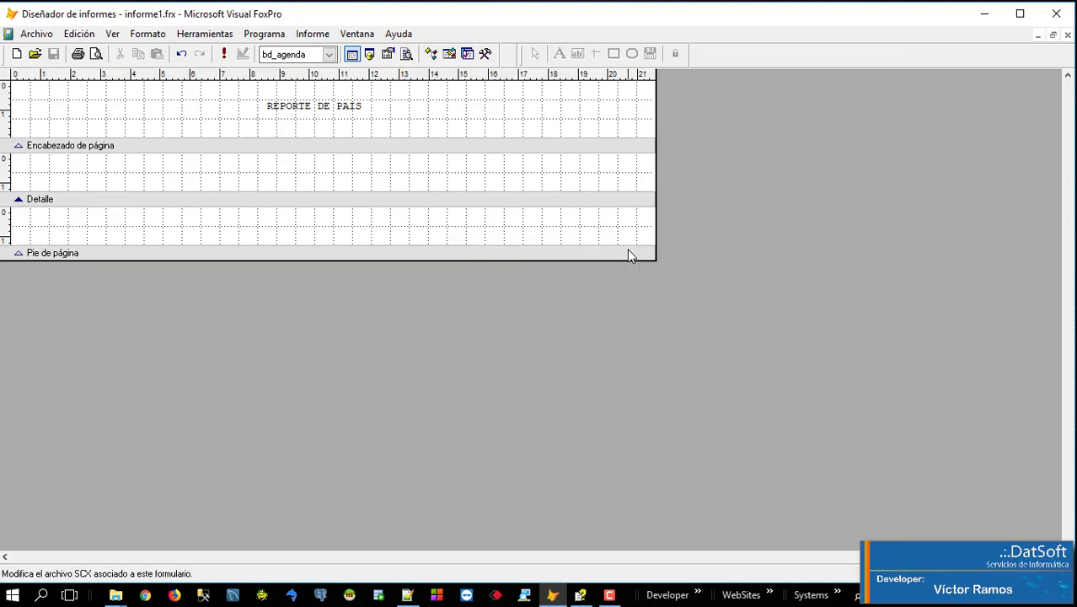
Step: Open the report's data environment and add the tb_pais table from the Bd_agenda database
right_click(721, 175)
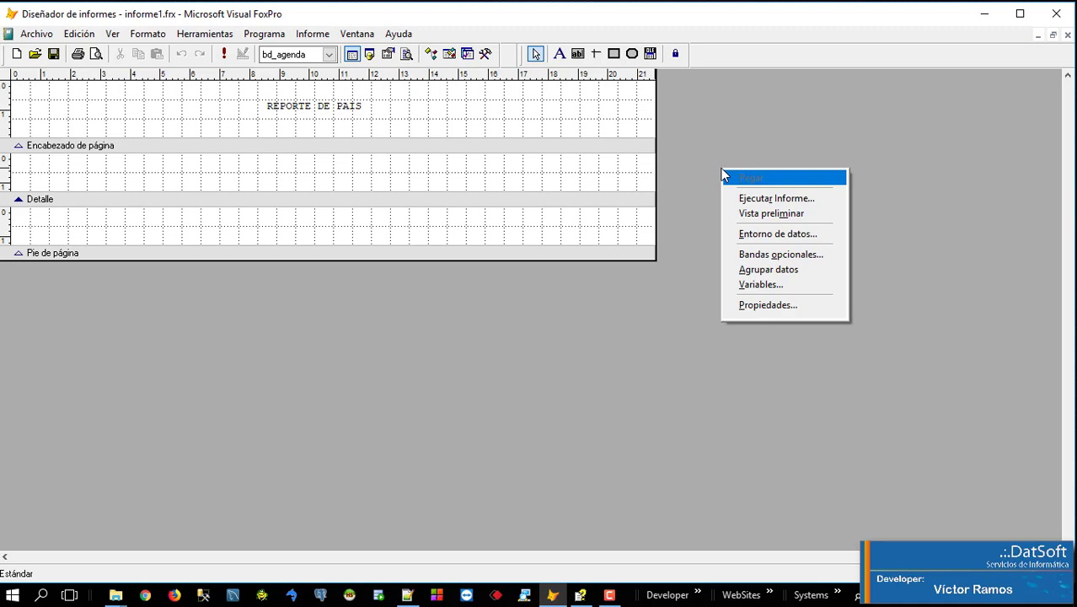
left_click(750, 234)
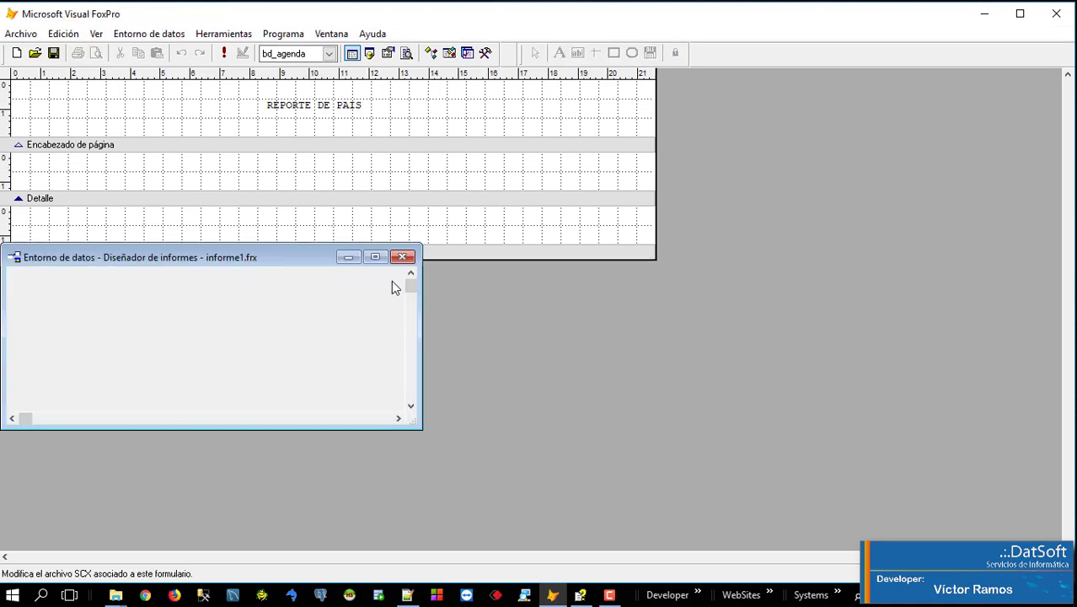
left_click_drag(294, 257, 802, 190)
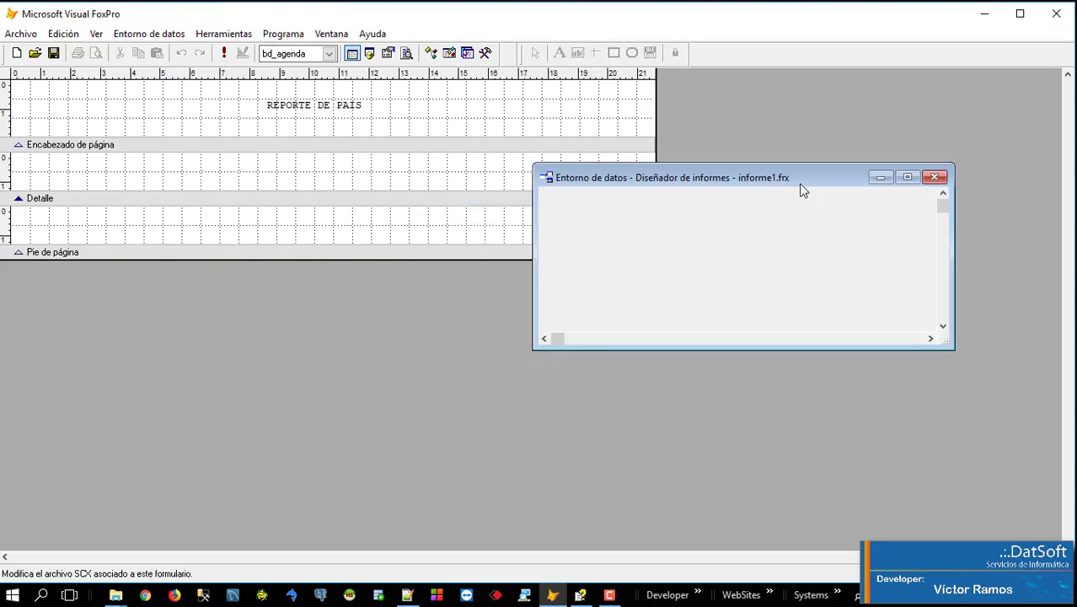
right_click(666, 222)
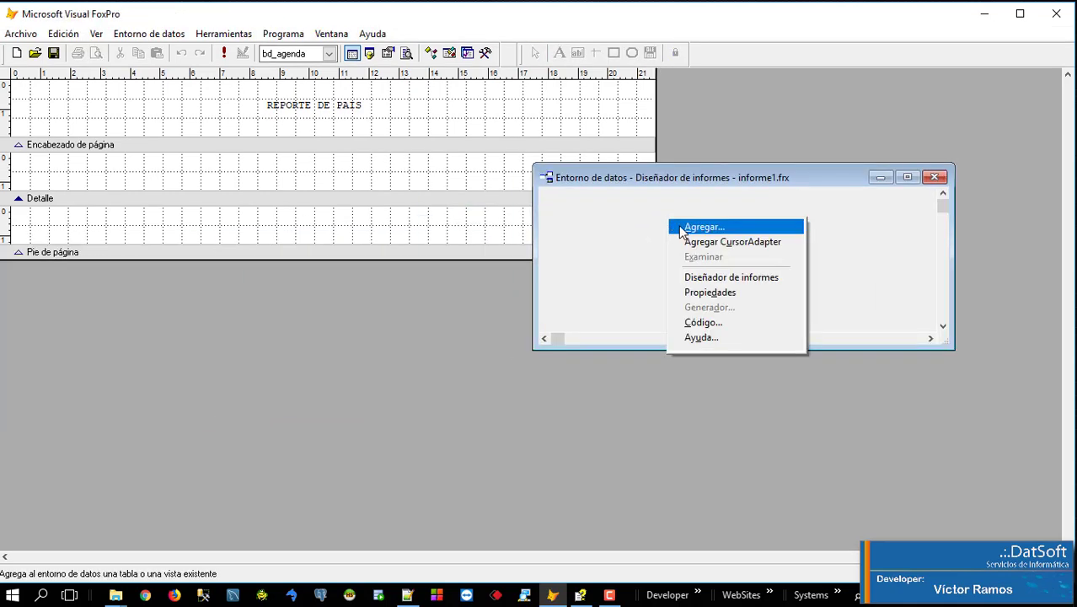
left_click(681, 229)
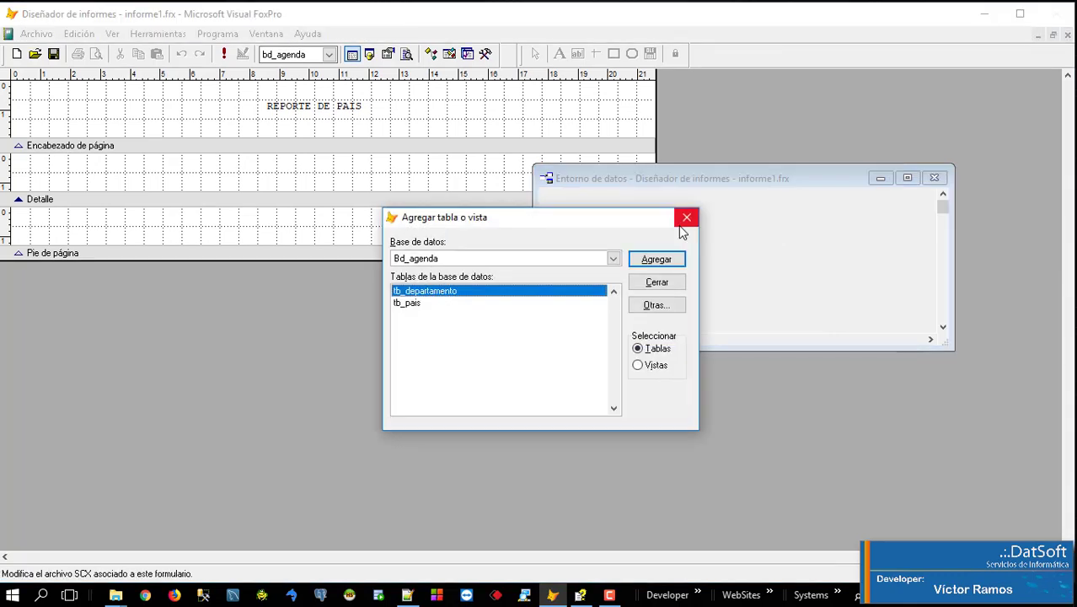
left_click(412, 305)
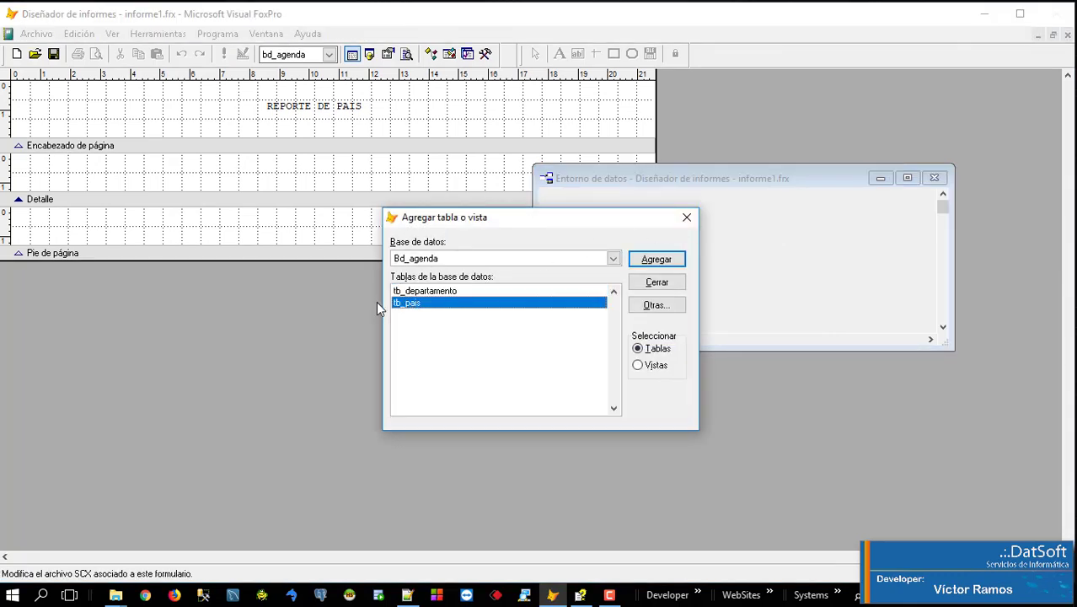
left_click(657, 261)
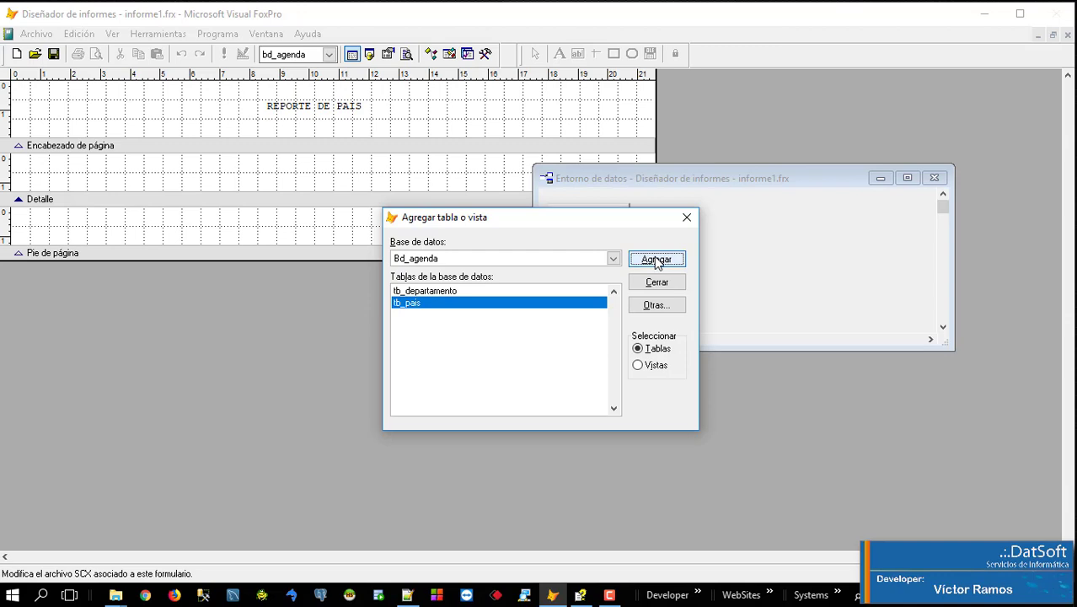
left_click(659, 284)
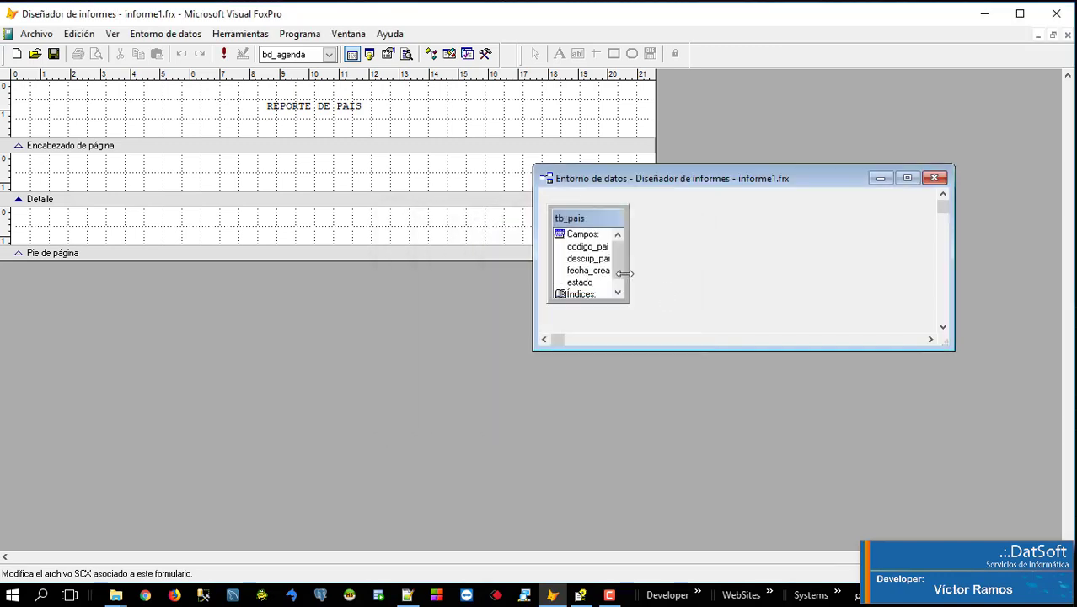
Step: Enlarge the tb_pais table box to show all its fields, review it in the data environment and return to the report layout
left_click_drag(624, 304, 670, 329)
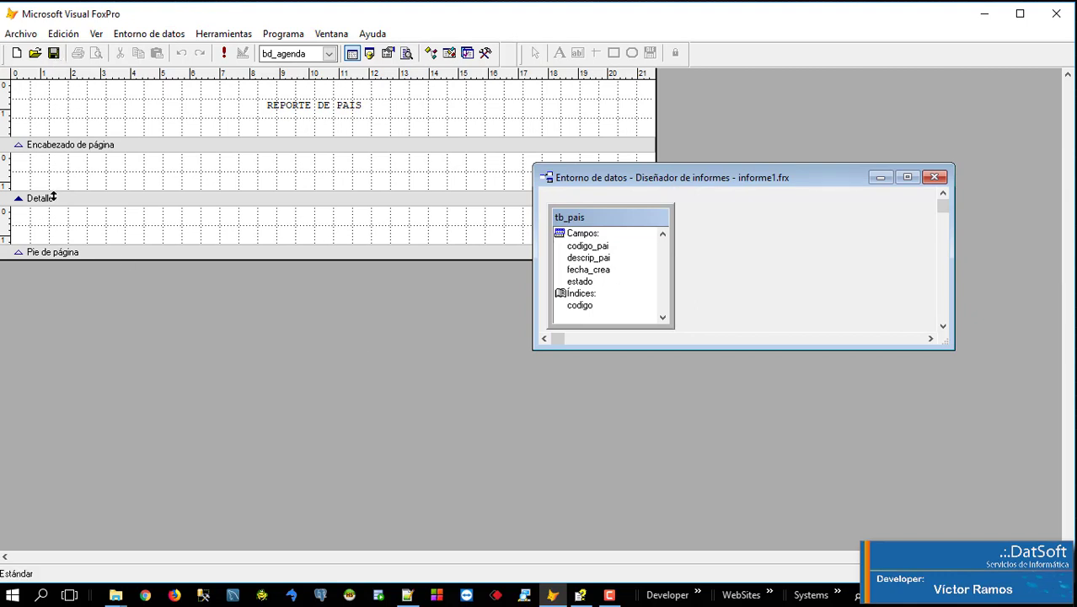
left_click(155, 127)
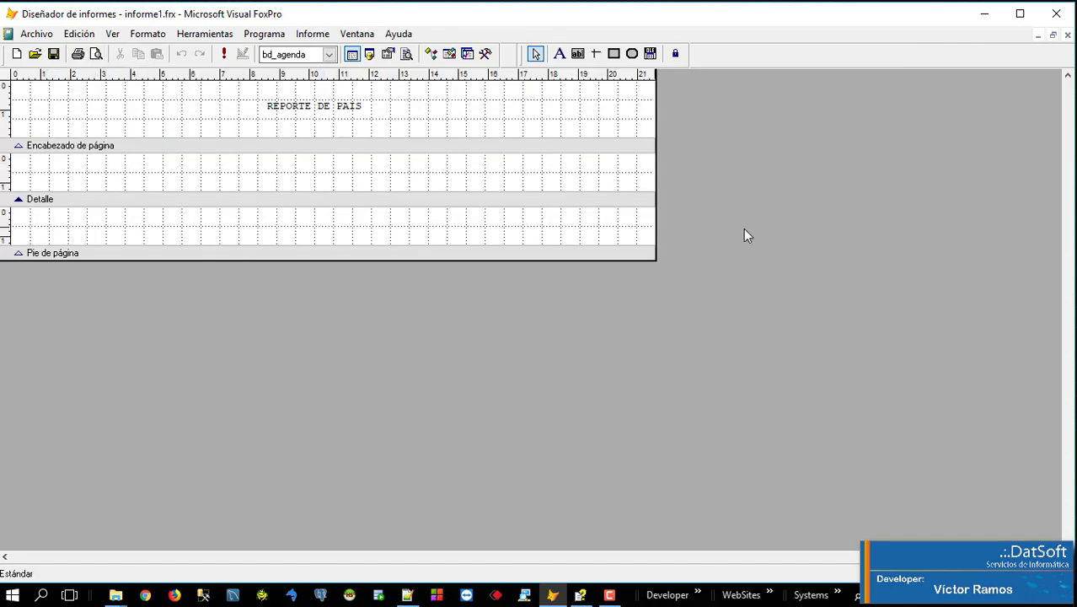
right_click(764, 192)
left_click(809, 254)
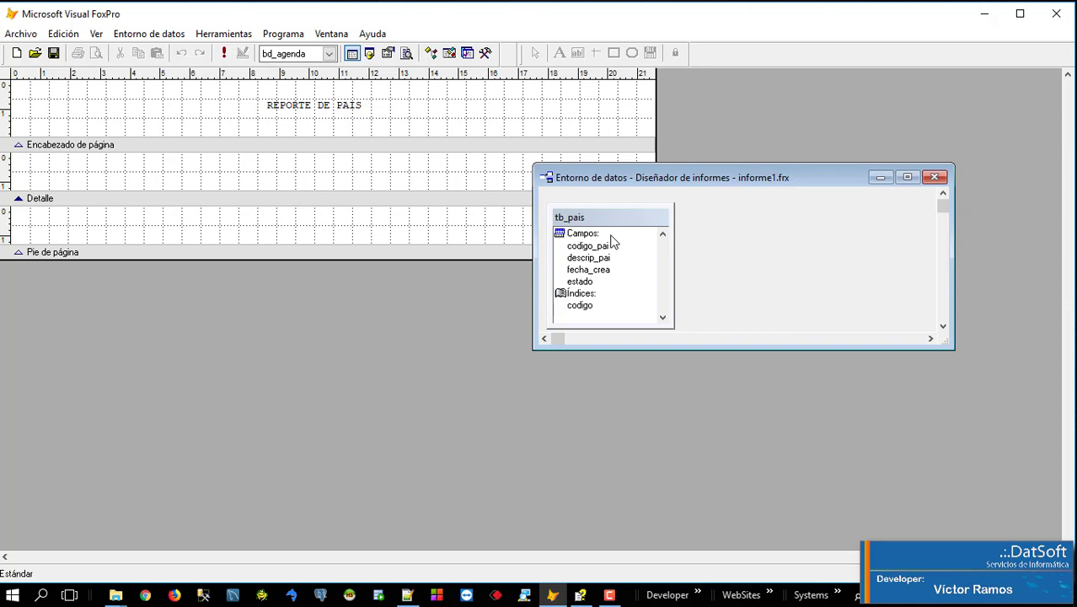
left_click(934, 177)
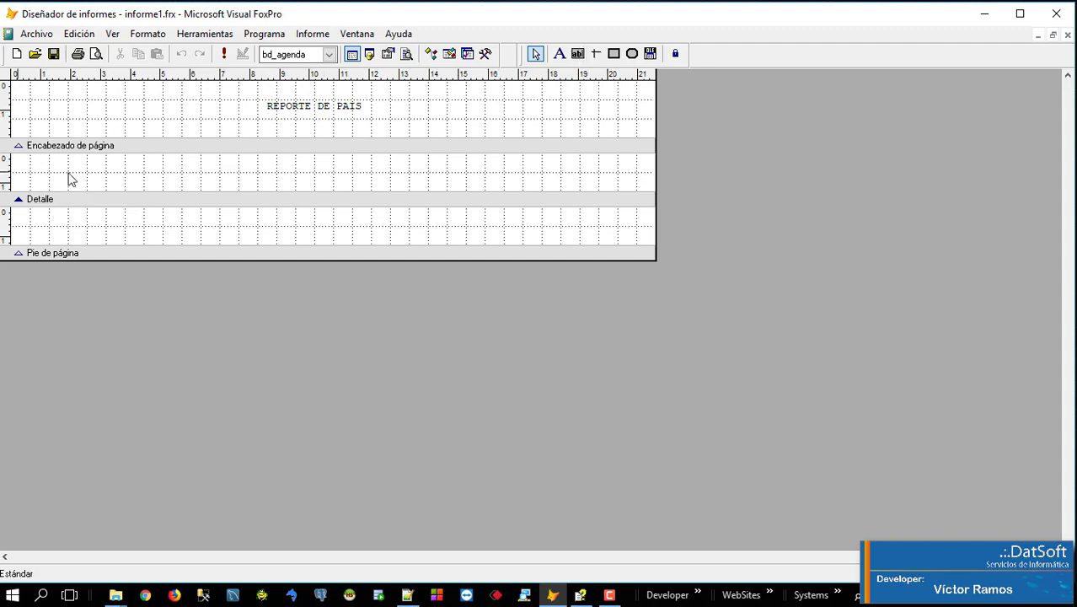
left_click(579, 55)
left_click(579, 55)
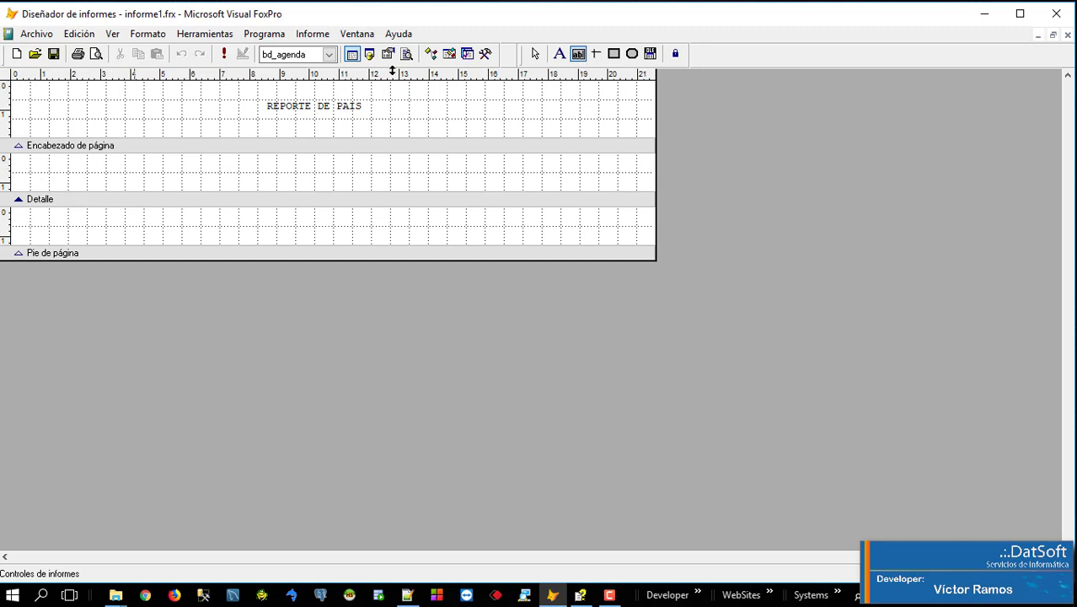
left_click(30, 171)
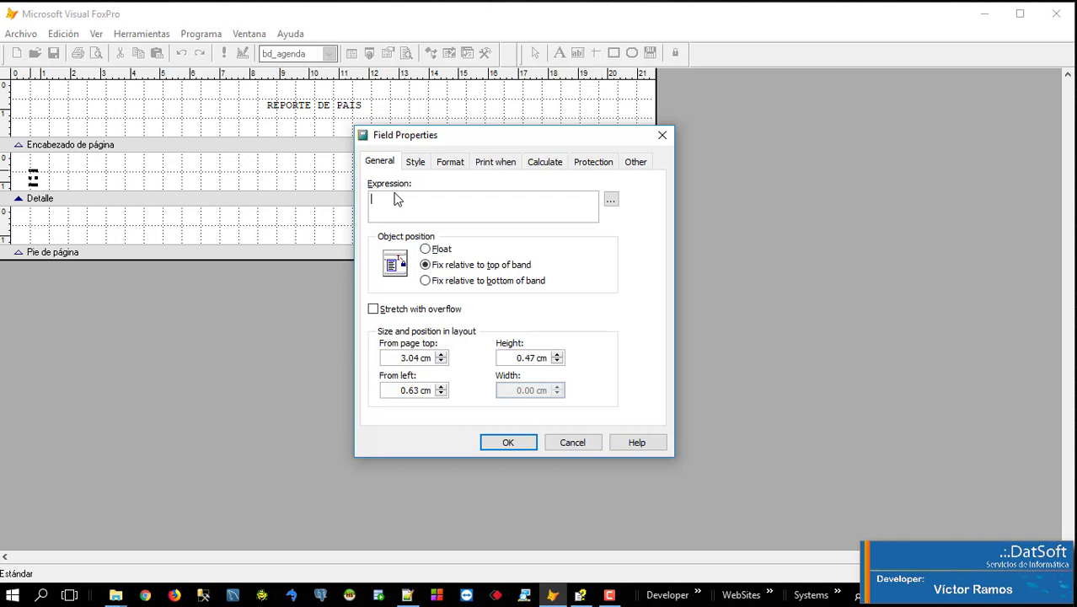
left_click(613, 200)
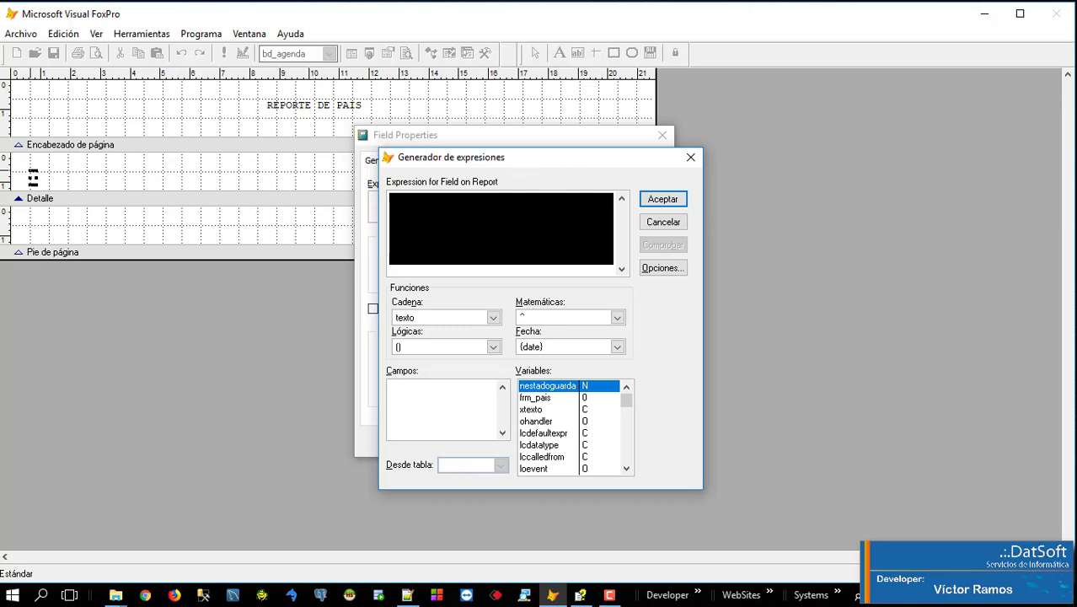
left_click(670, 223)
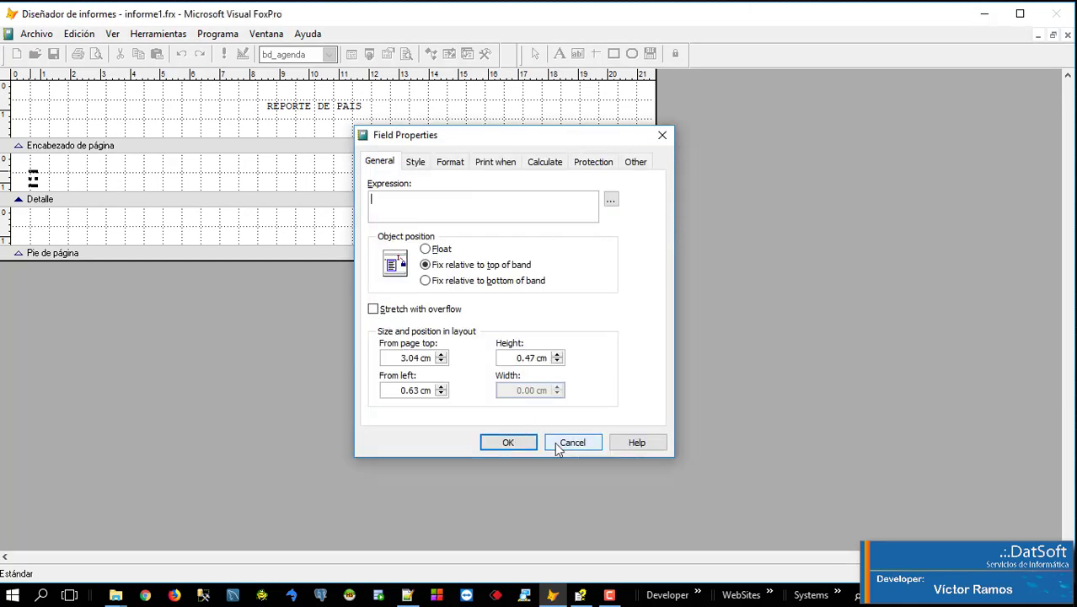
left_click(561, 445)
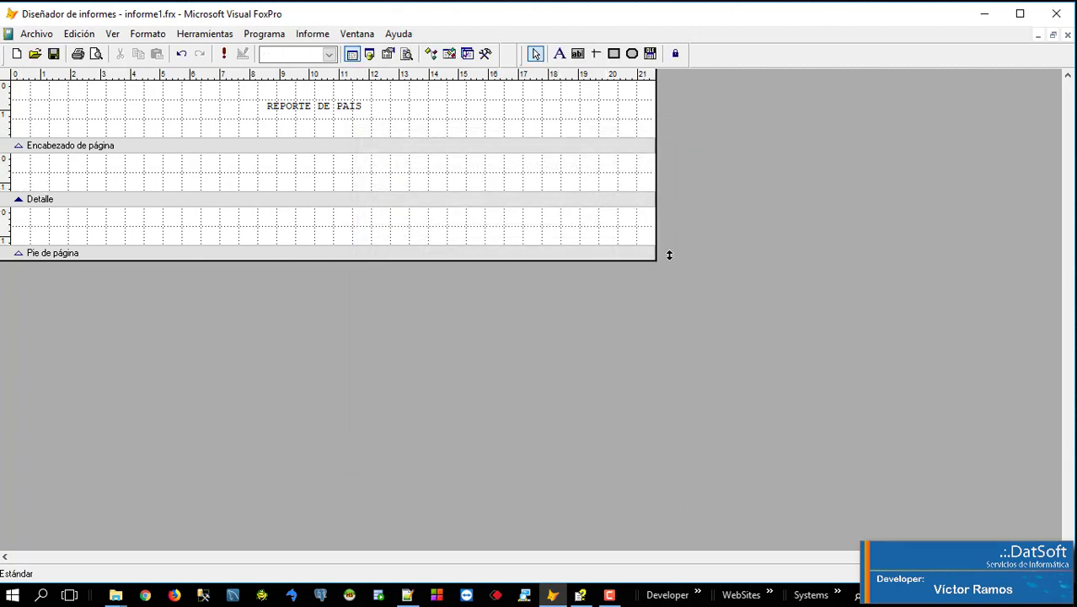
Step: Browse the tb_pais records from the report's data environment and return to the report layout
right_click(710, 248)
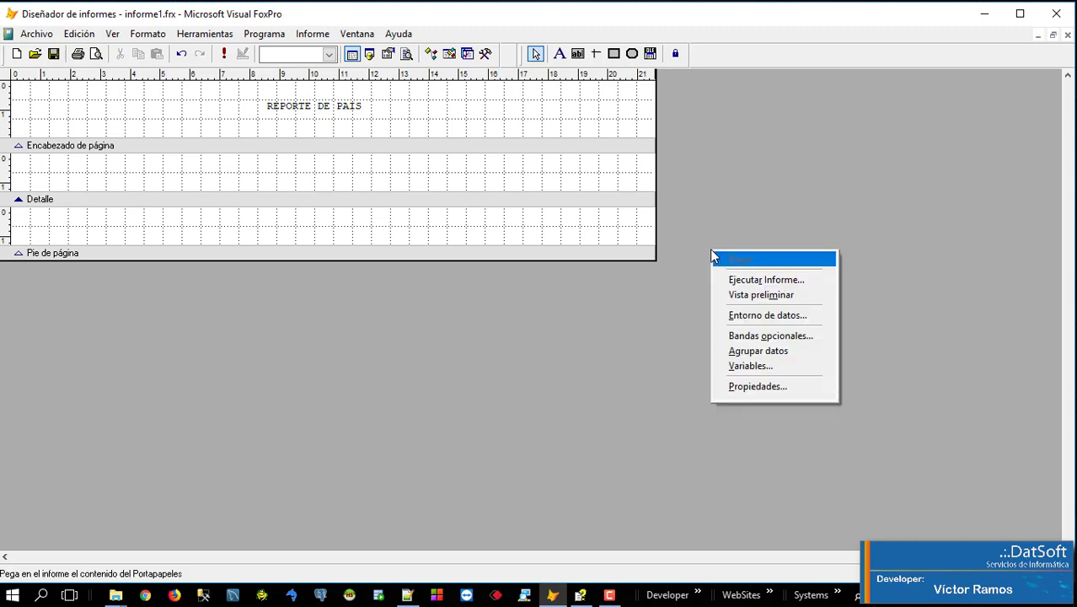
left_click(733, 315)
left_click(594, 234)
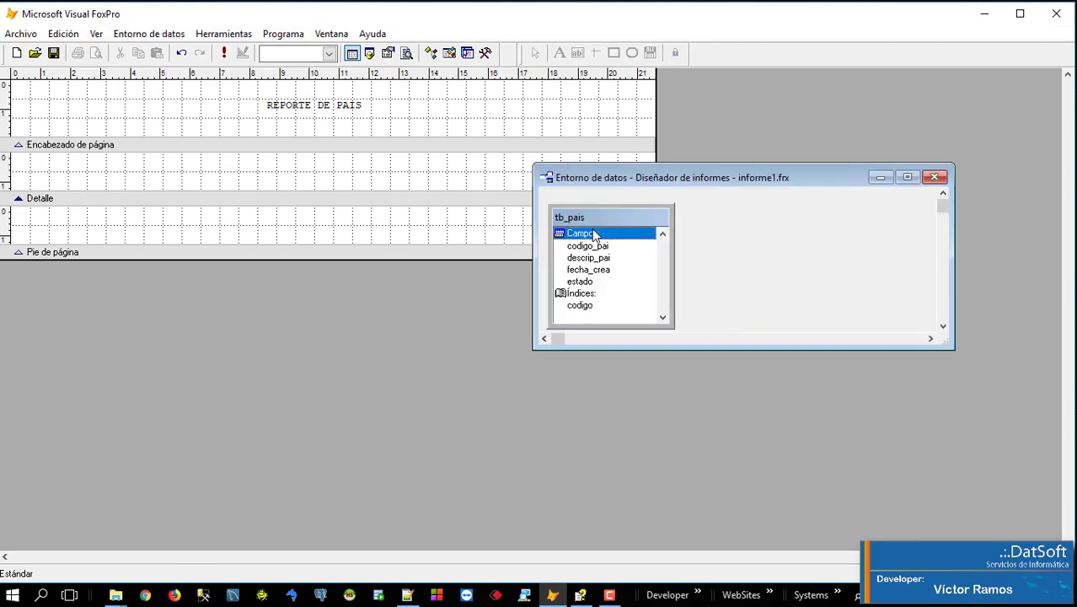
right_click(594, 234)
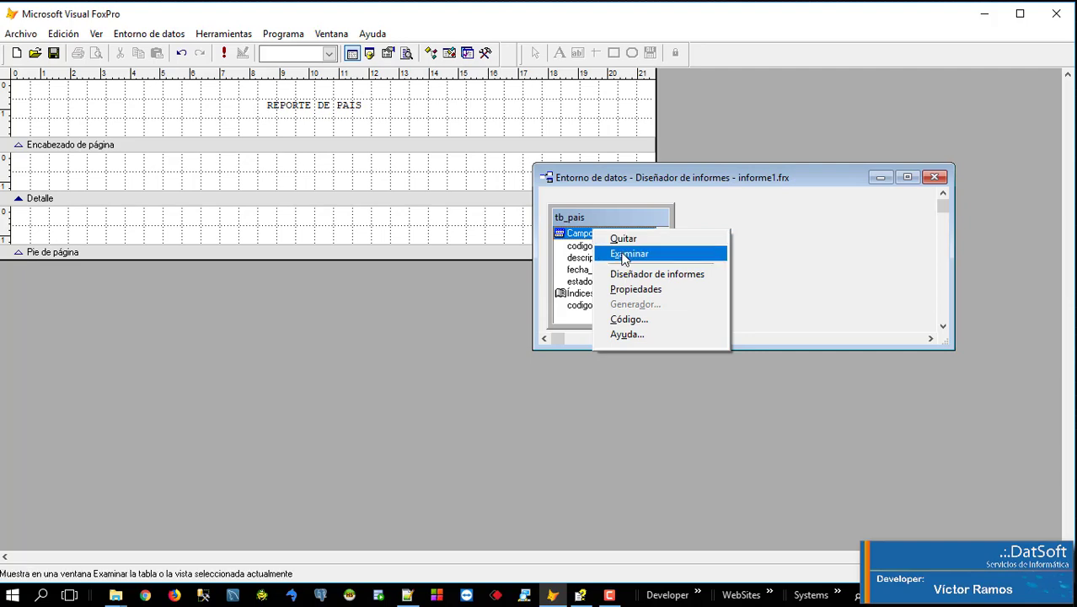
left_click(627, 253)
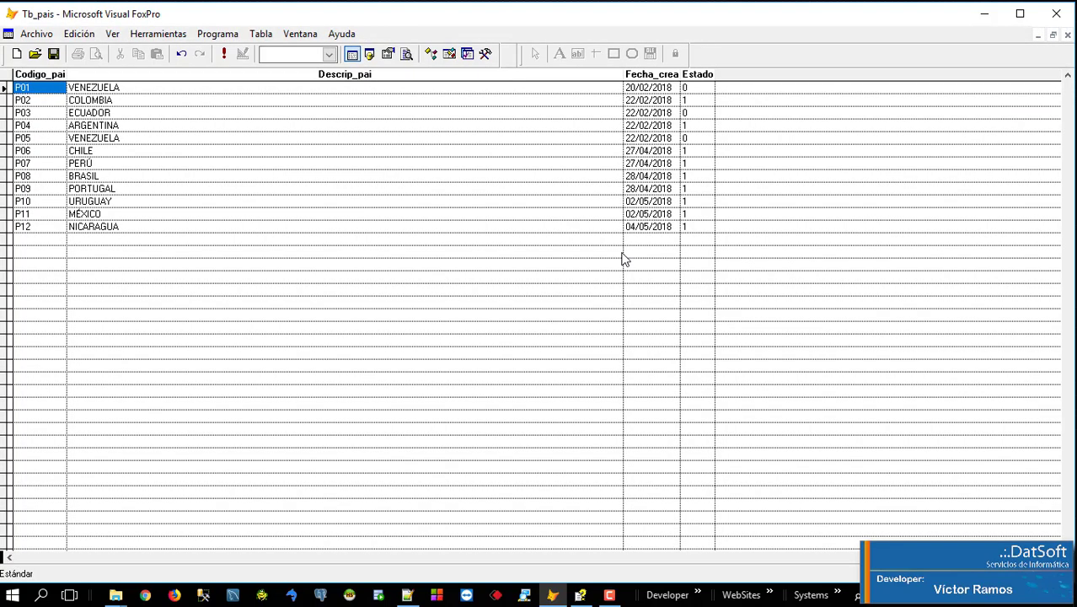
left_click(1068, 36)
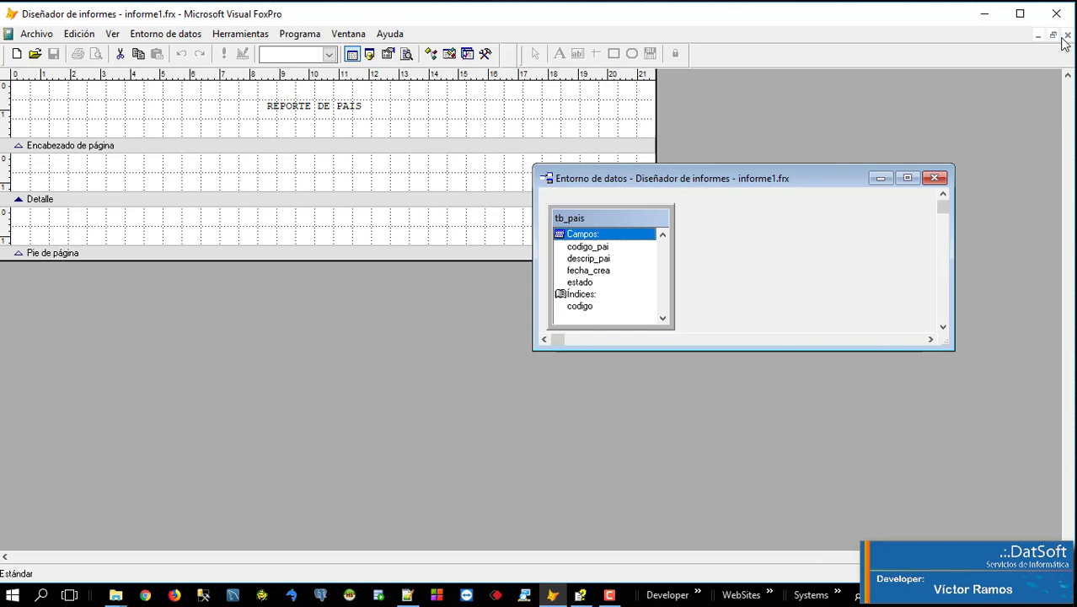
left_click(934, 178)
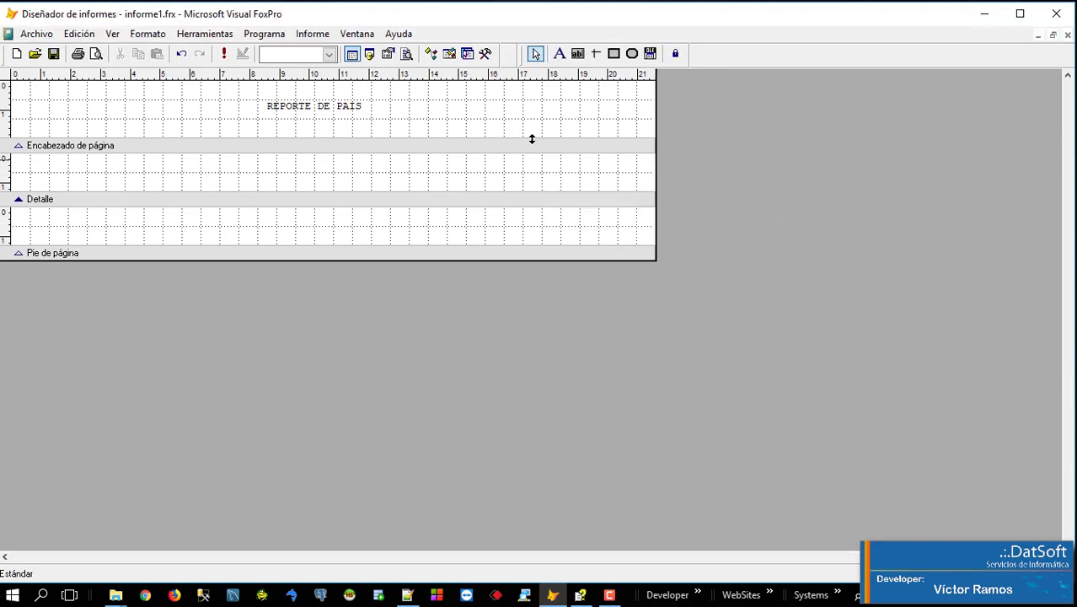
Step: Place a field in the detail band about 0.63 cm from the left with the expression Tb_pais.codigo_pai
left_click(578, 56)
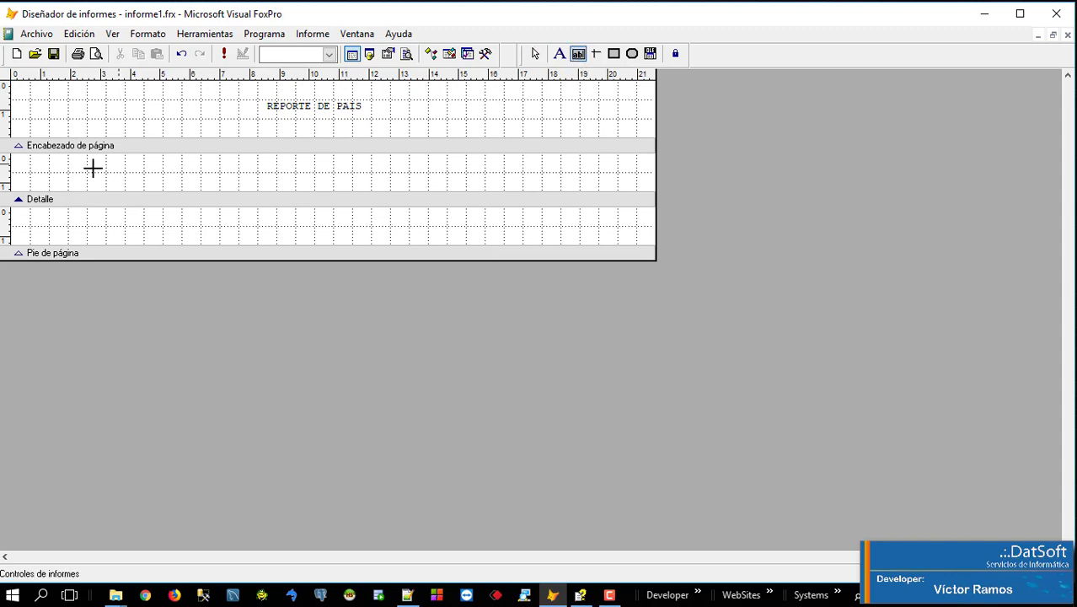
left_click(31, 173)
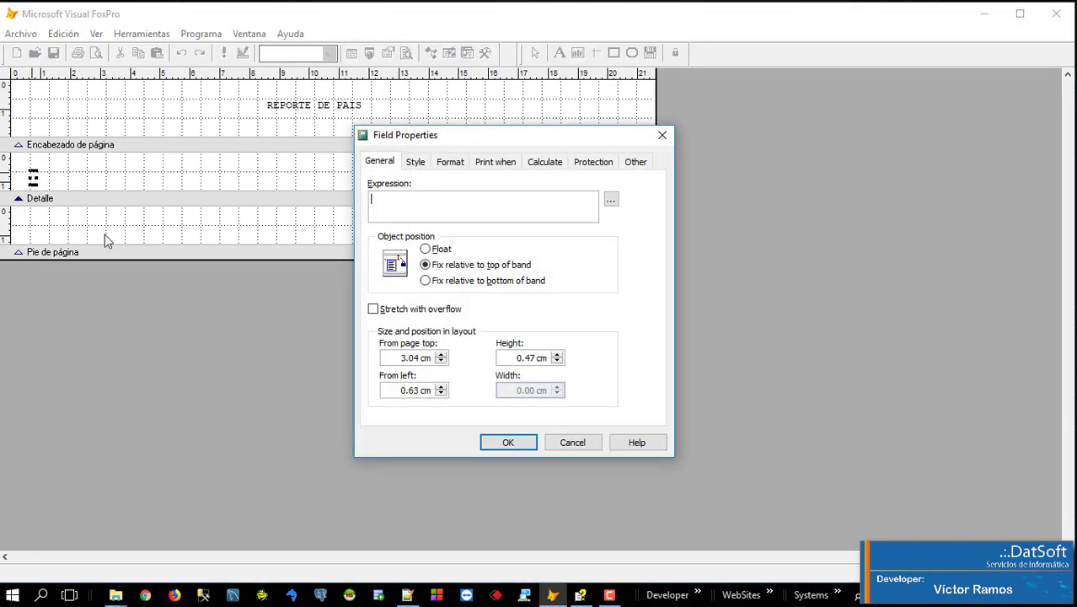
left_click(611, 202)
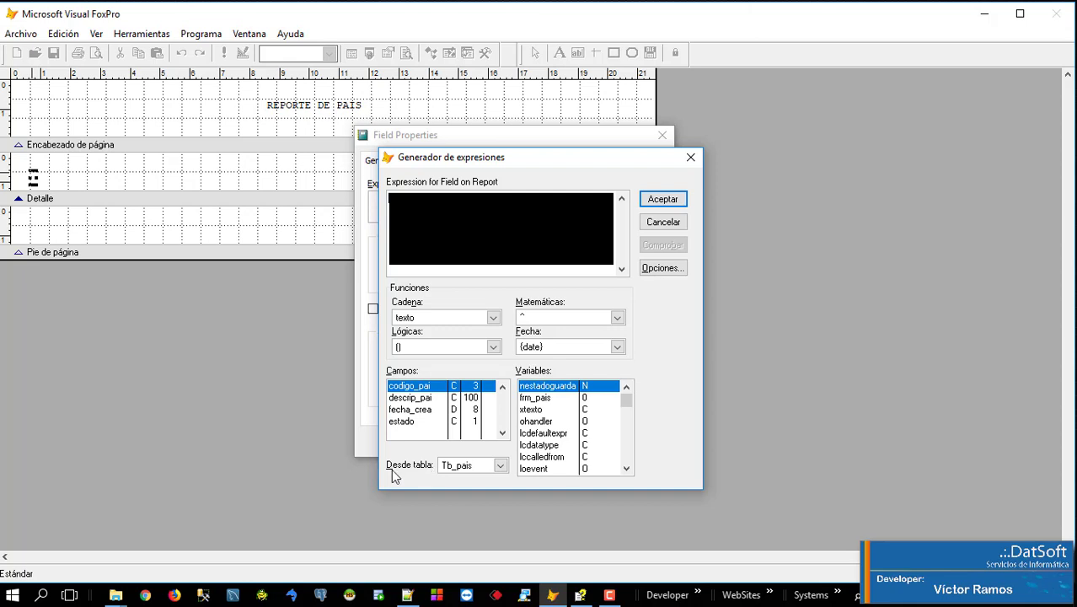
double_click(410, 389)
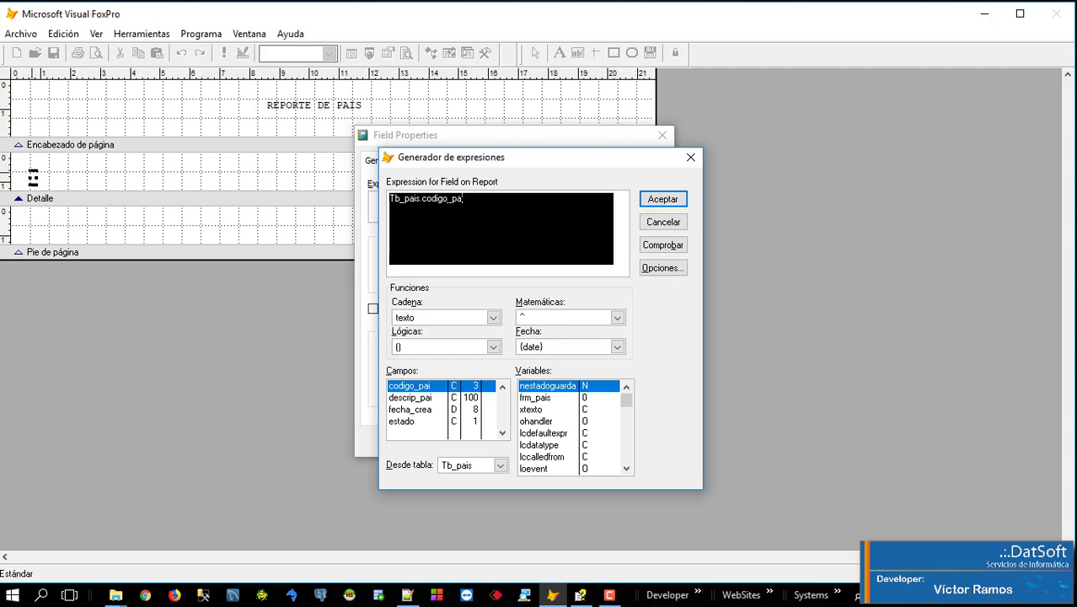
type("i")
left_click_drag(420, 199, 464, 198)
left_click(463, 199)
left_click(660, 207)
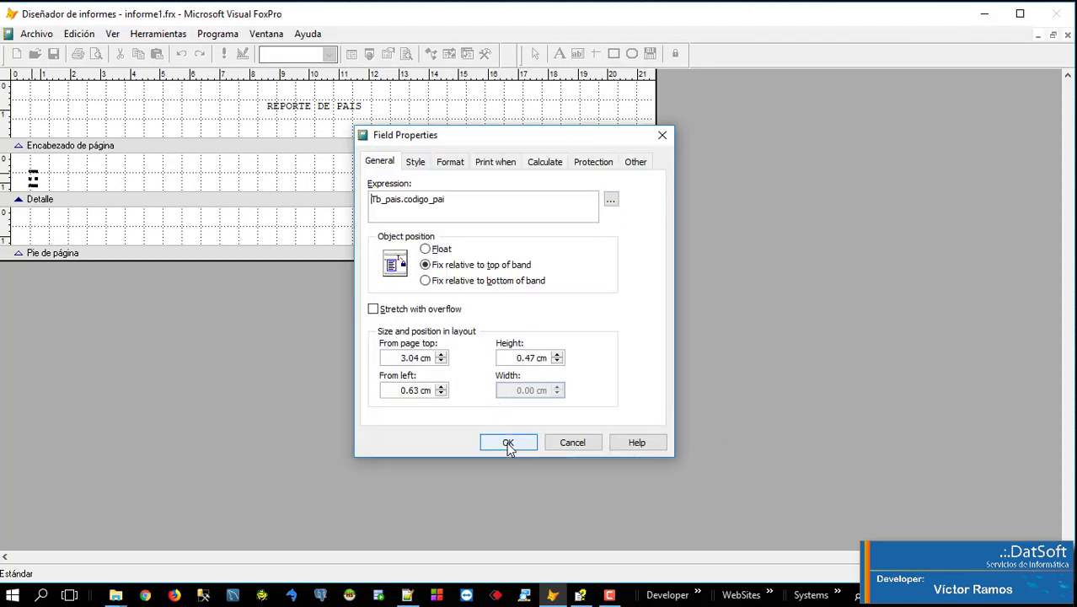
left_click(501, 444)
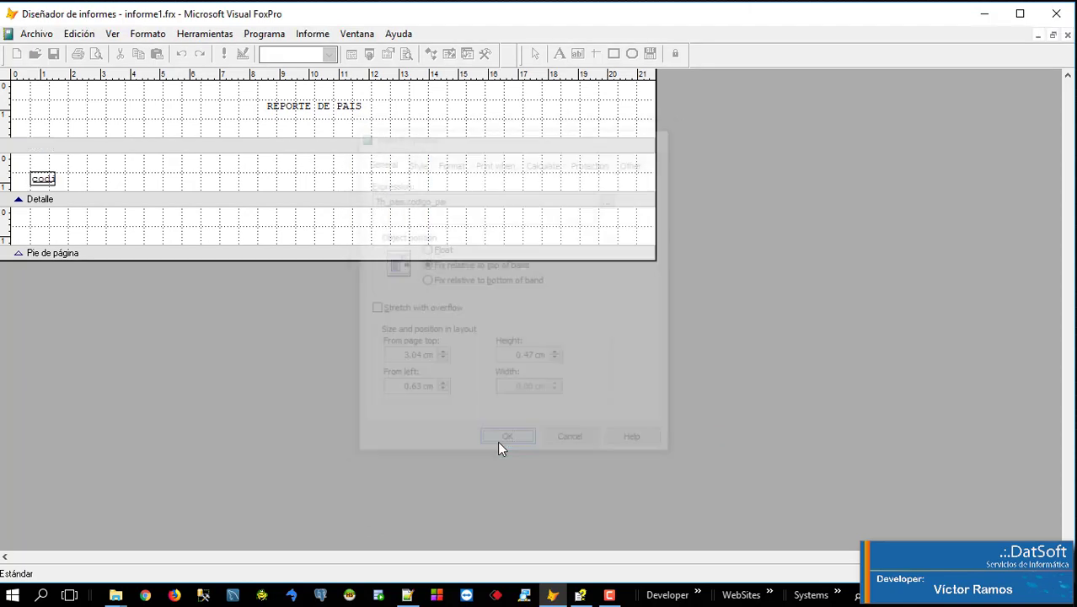
Step: Select the country code field in the detail band and save the report
left_click(53, 177)
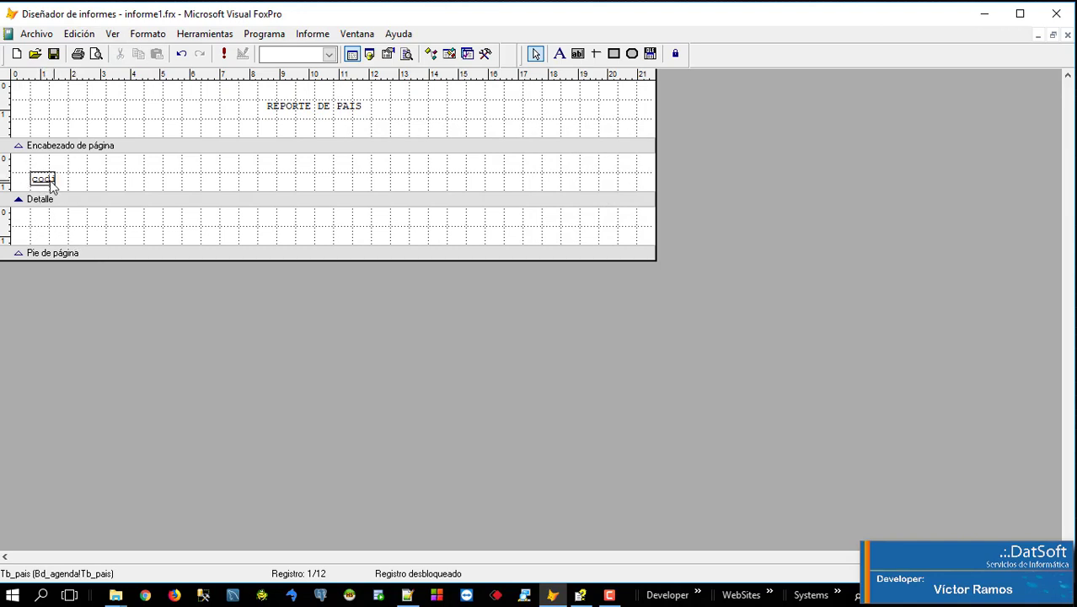
left_click(50, 180)
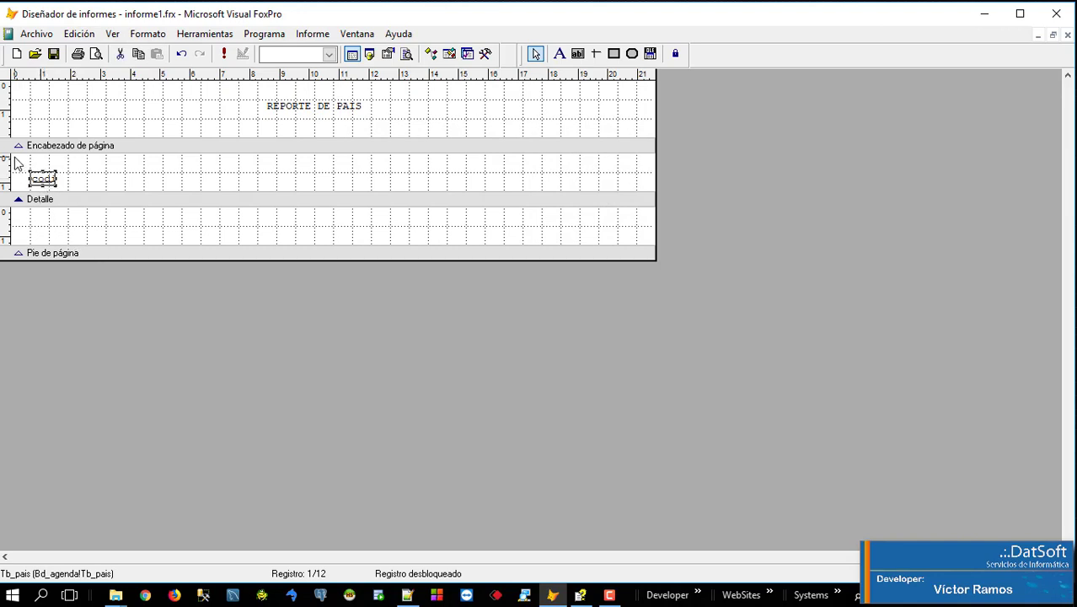
left_click(53, 54)
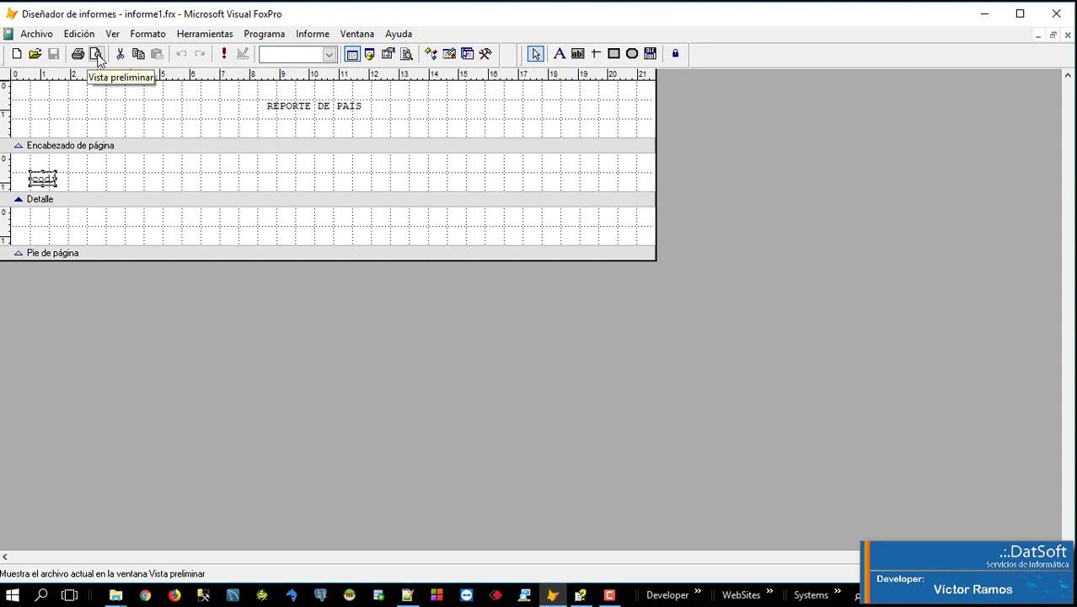
Step: Preview the report to check the country codes, view the whole page and return to the report layout
left_click(98, 56)
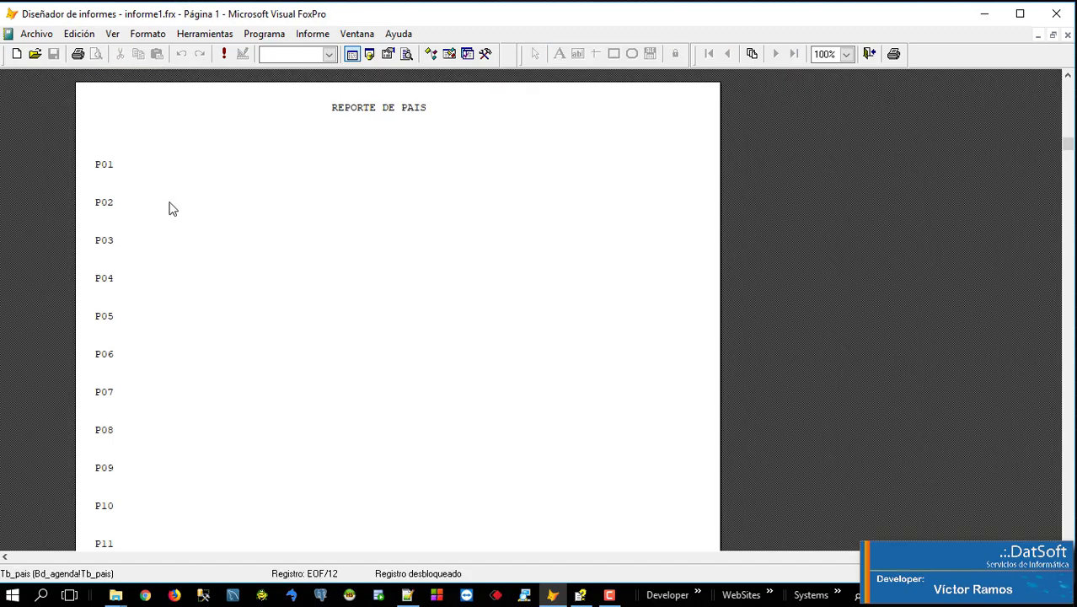
scroll(171, 209, "down", 5)
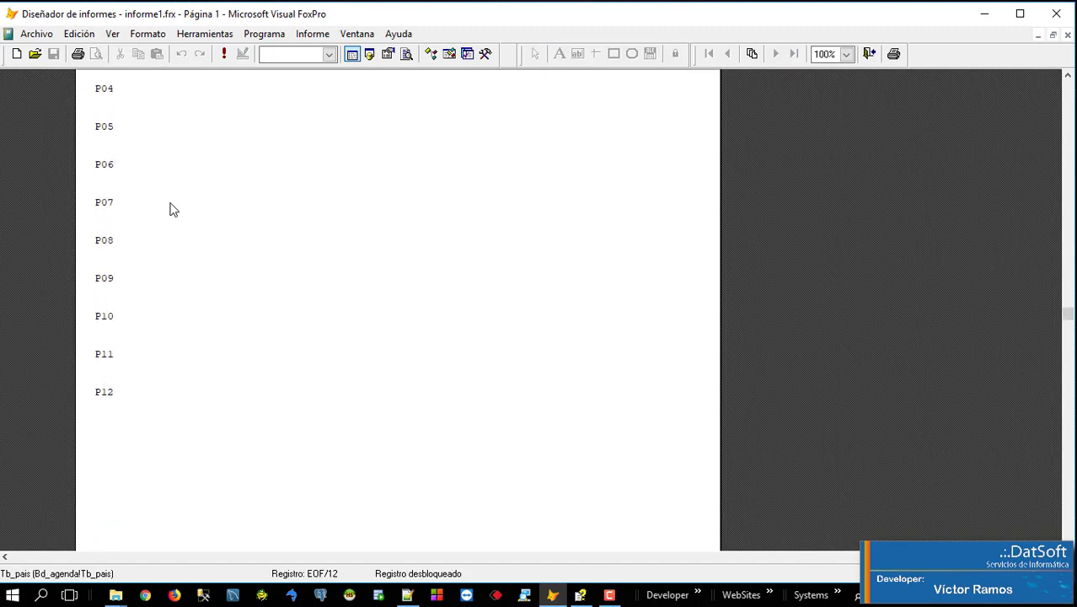
scroll(171, 208, "up", 4)
left_click(446, 234)
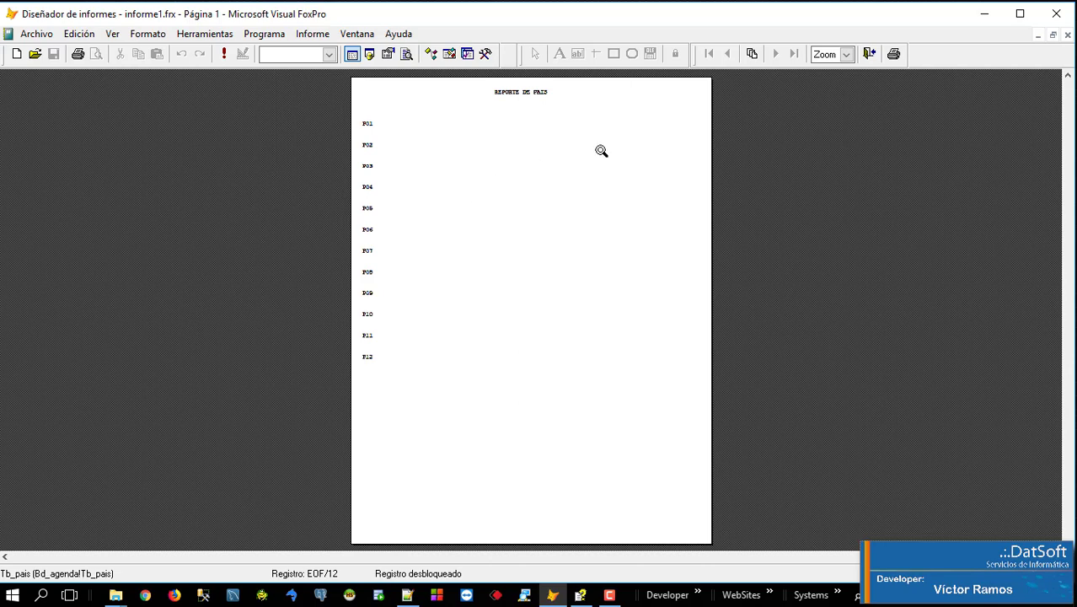
left_click(869, 54)
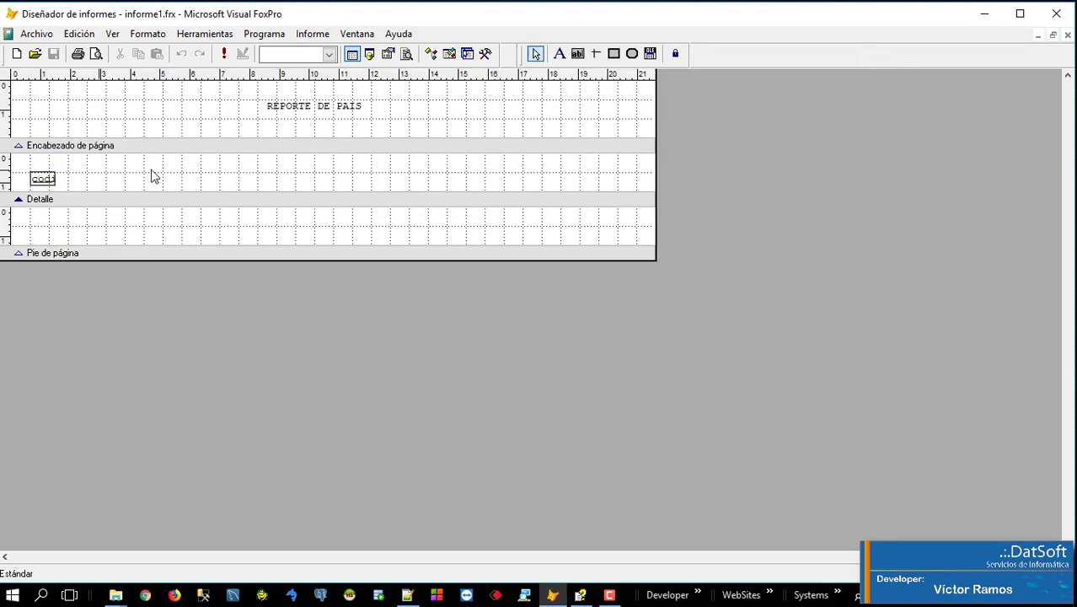
Step: Place a field with the expression Tb_pais.descrip_pai beside the country code in the detail band, narrow it to about 7 cm and save the report
left_click(581, 55)
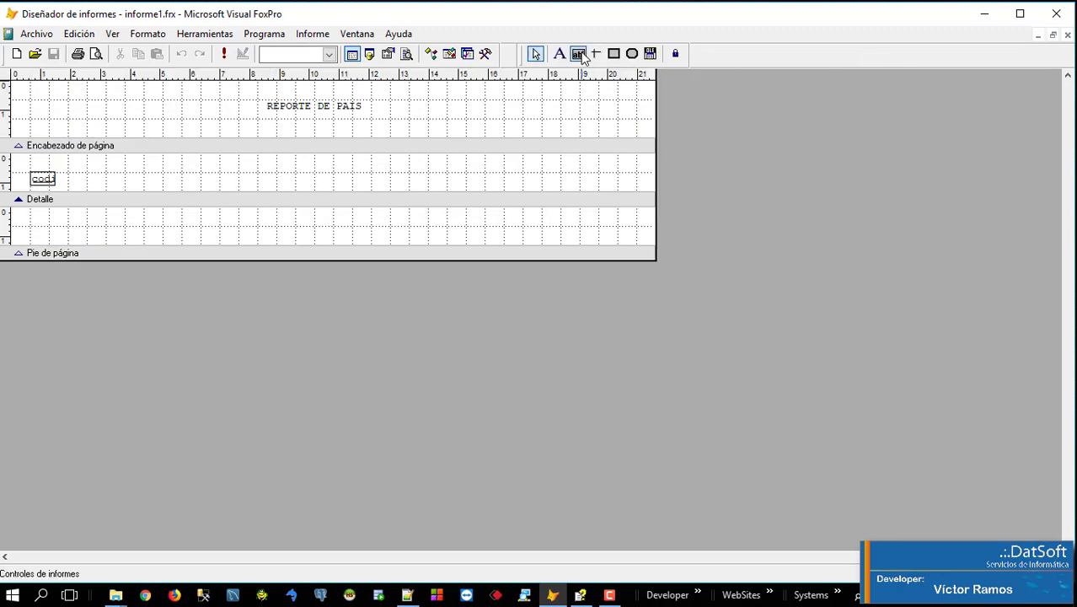
left_click(75, 174)
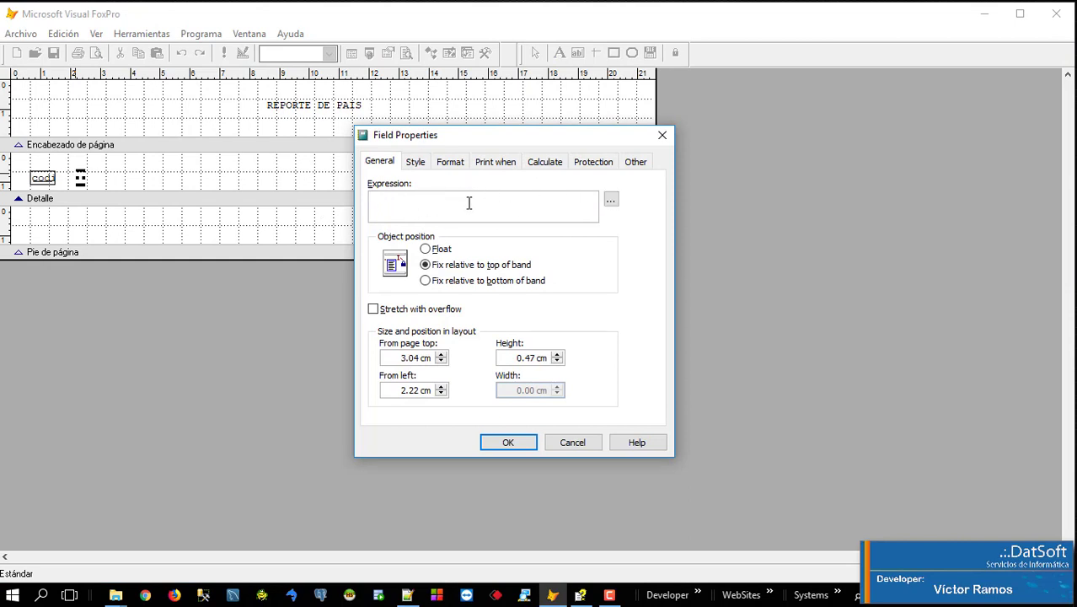
left_click(615, 203)
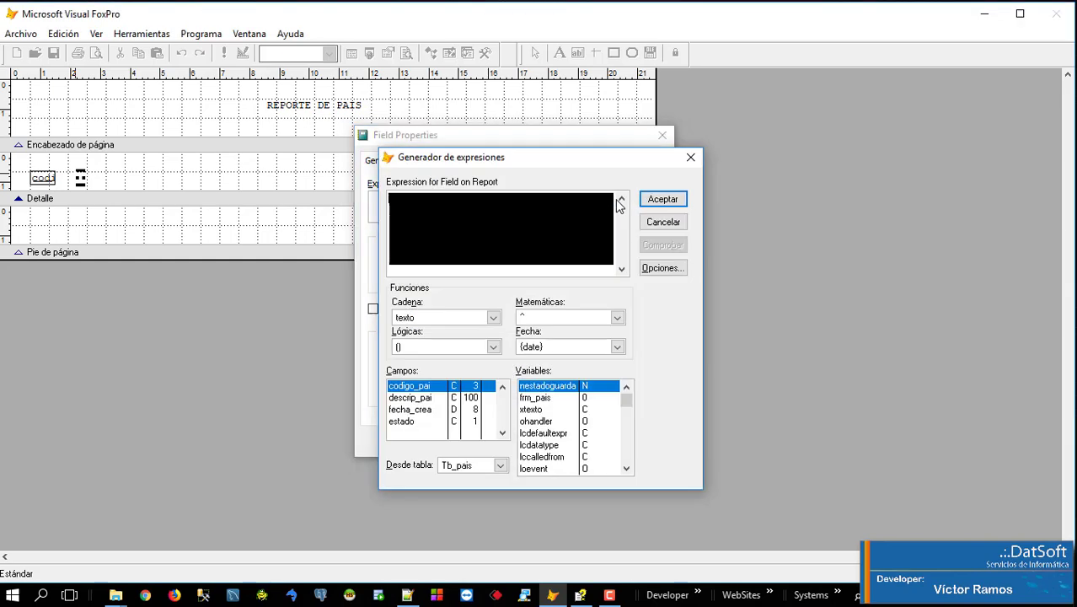
left_click(422, 401)
double_click(423, 403)
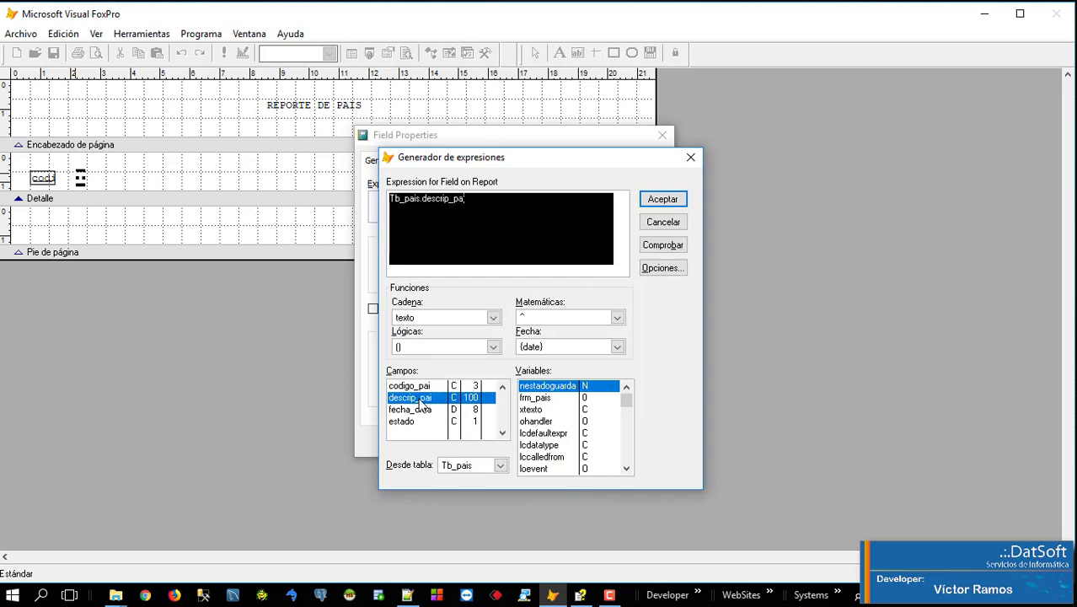
left_click(663, 202)
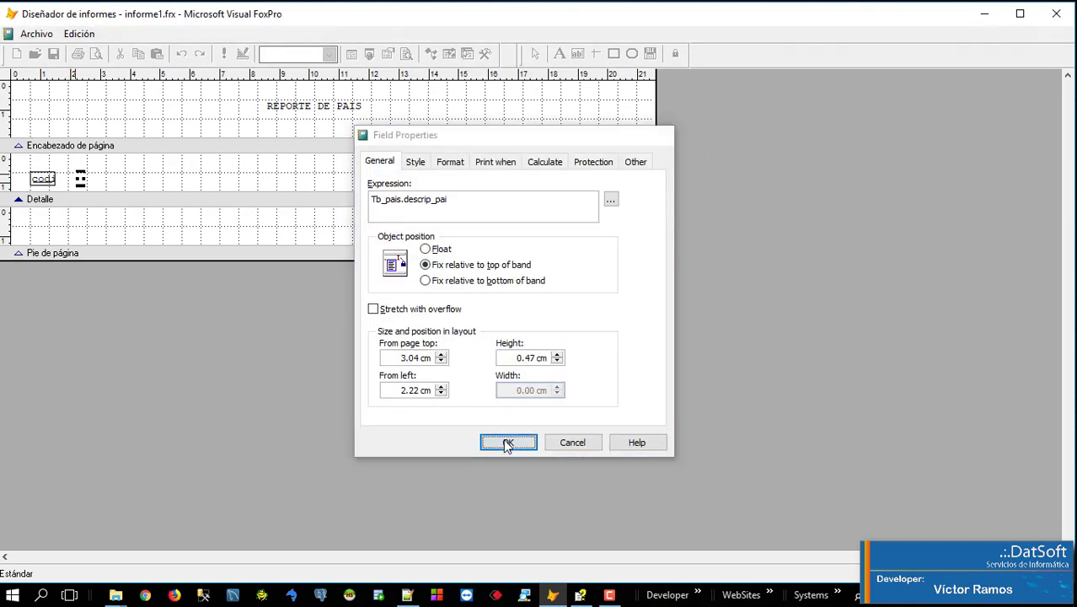
left_click(508, 443)
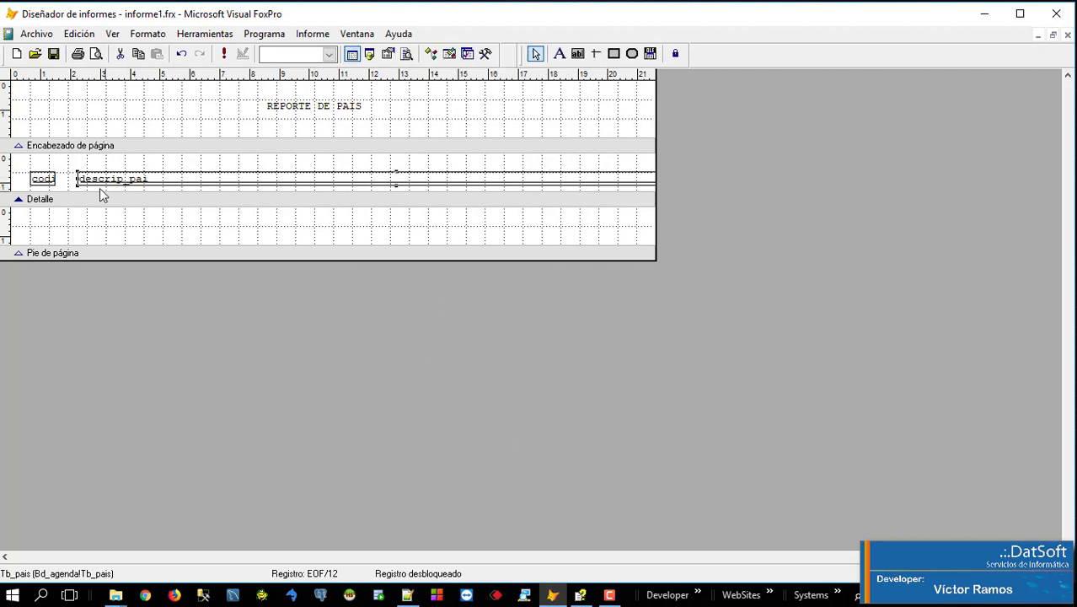
left_click_drag(75, 179, 114, 180)
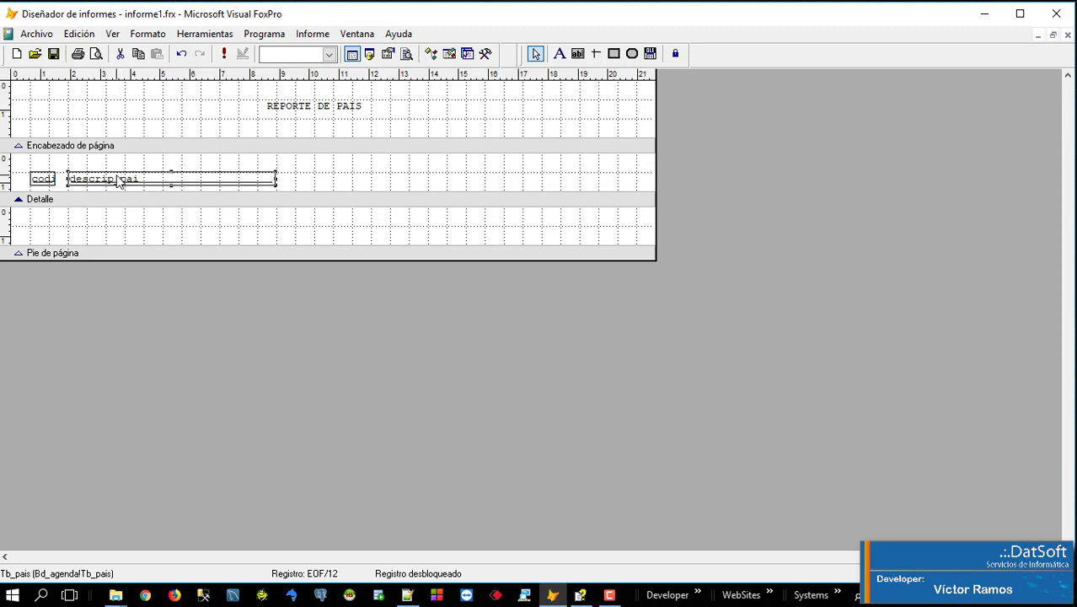
left_click(53, 53)
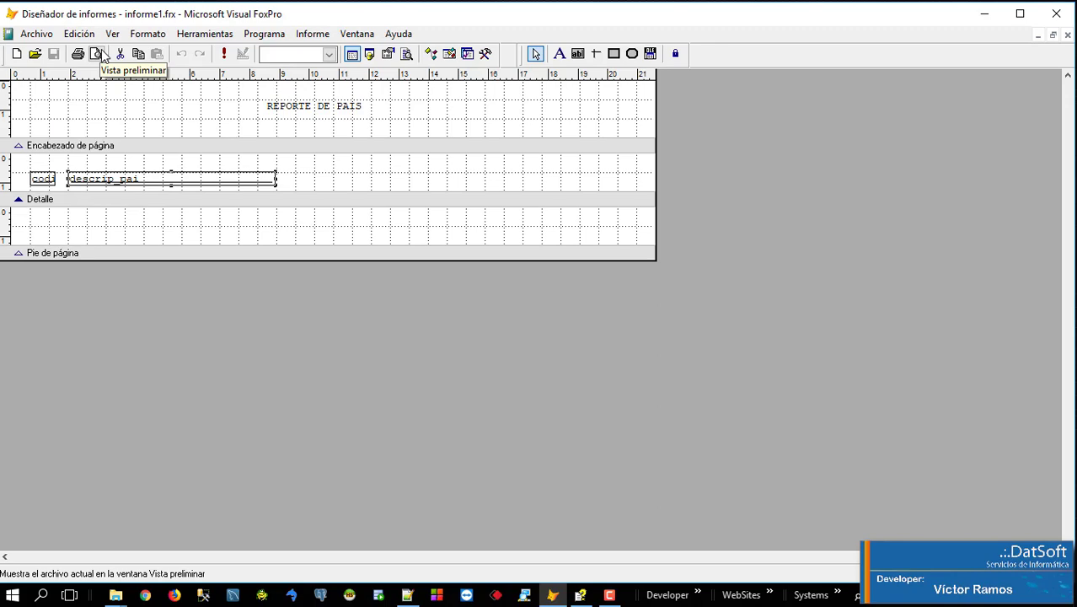
Step: Preview the report to check the country descriptions beside their codes and return to the report layout
left_click(97, 54)
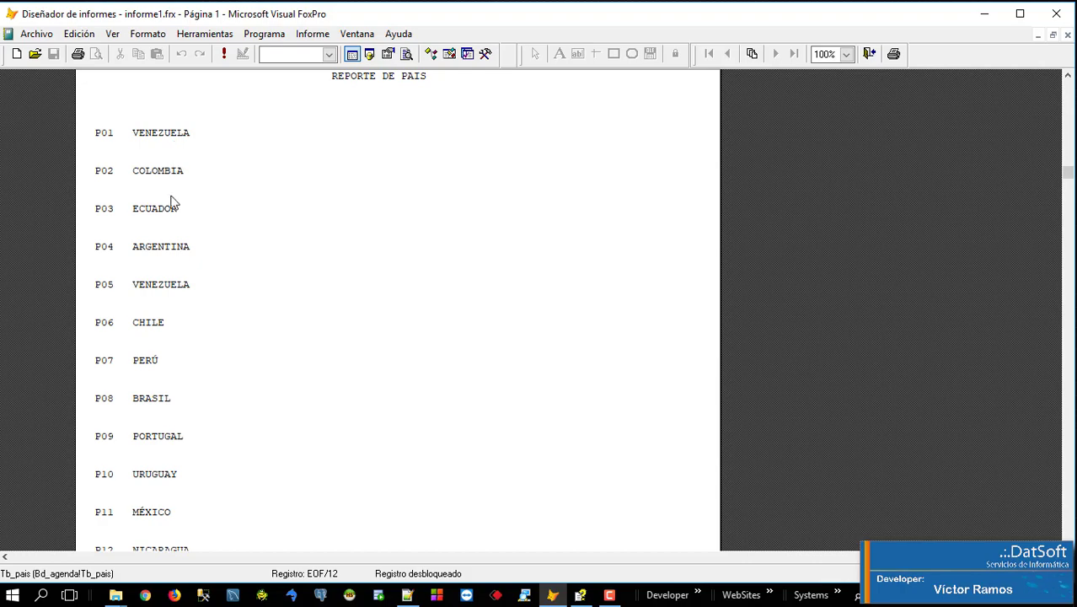
scroll(173, 234, "down", 5)
left_click(295, 277)
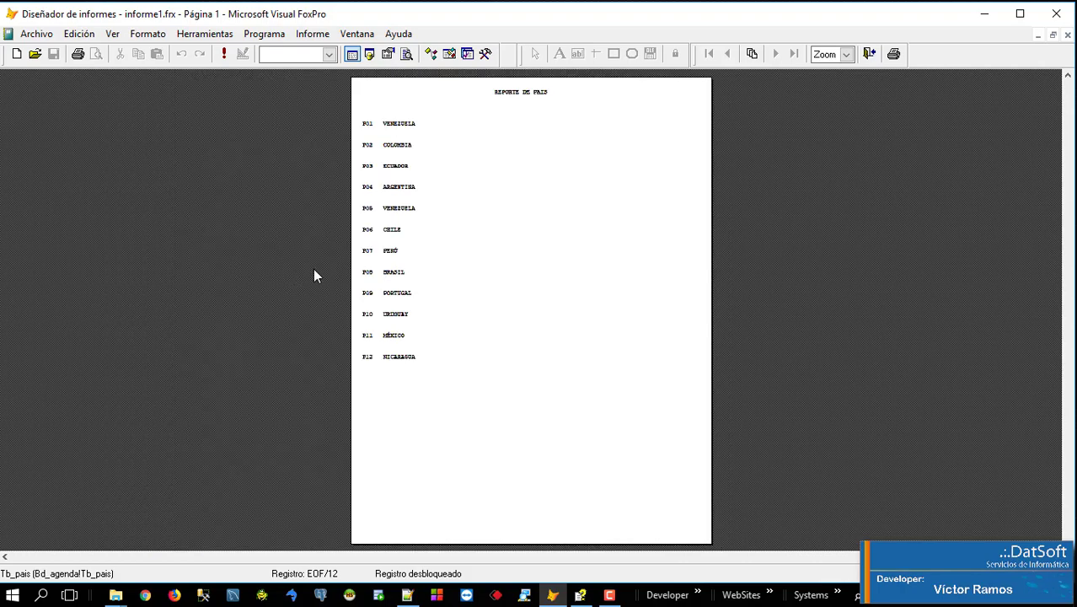
left_click(481, 260)
left_click(869, 54)
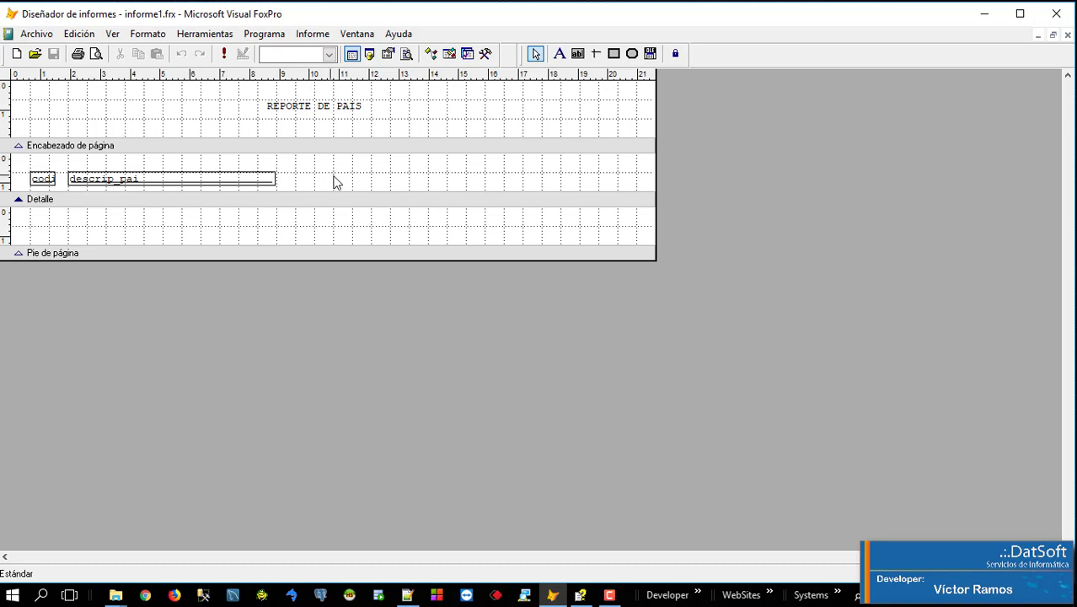
Step: Place a field in the detail band about 9.52 cm from the left with the expression Tb_pais.fecha_crea
left_click(577, 53)
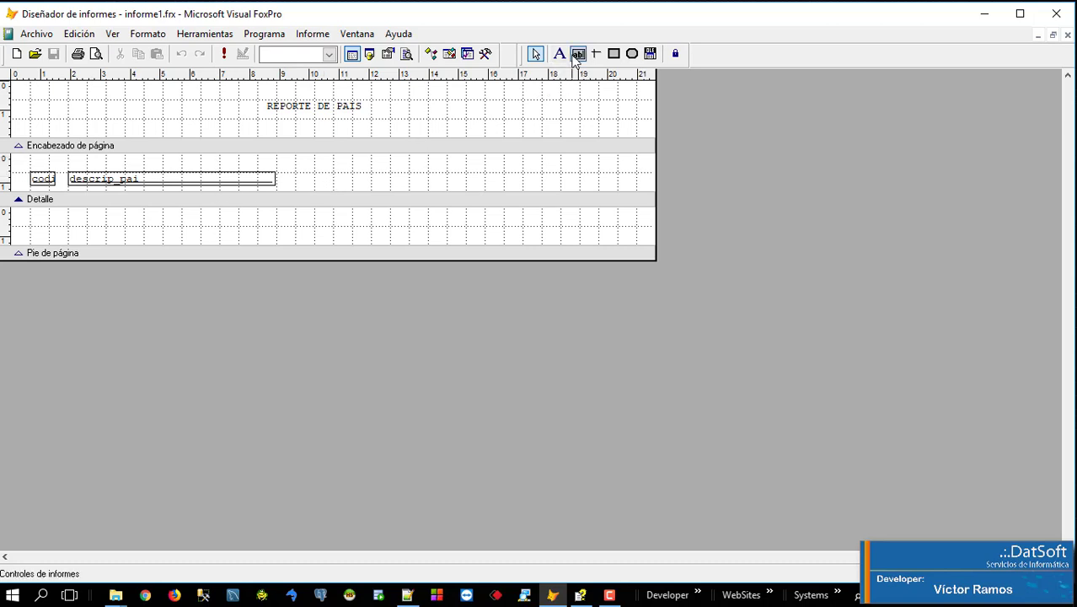
left_click(295, 176)
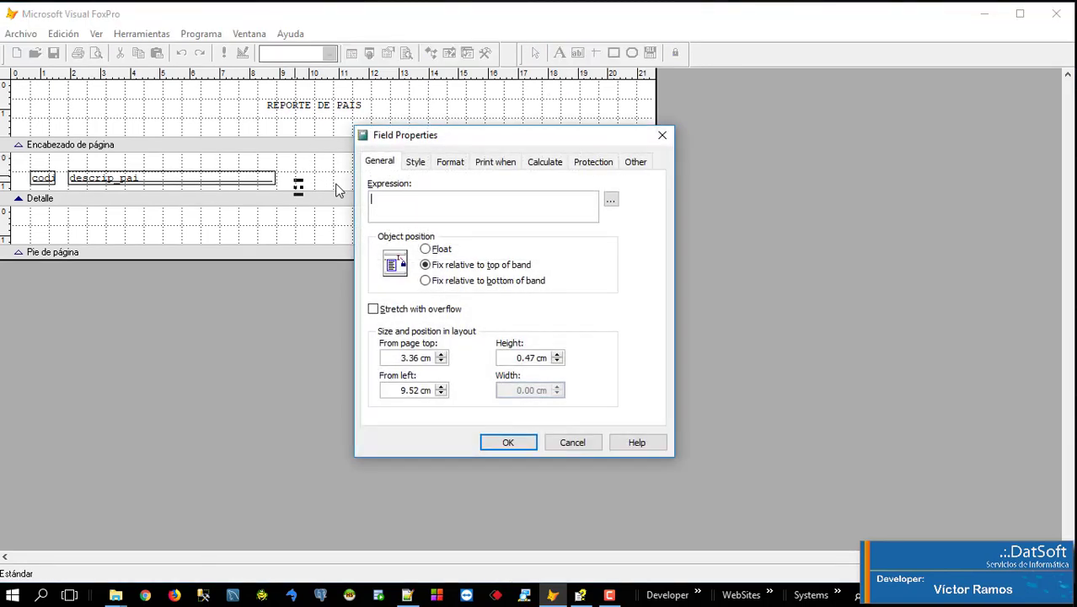
left_click(610, 200)
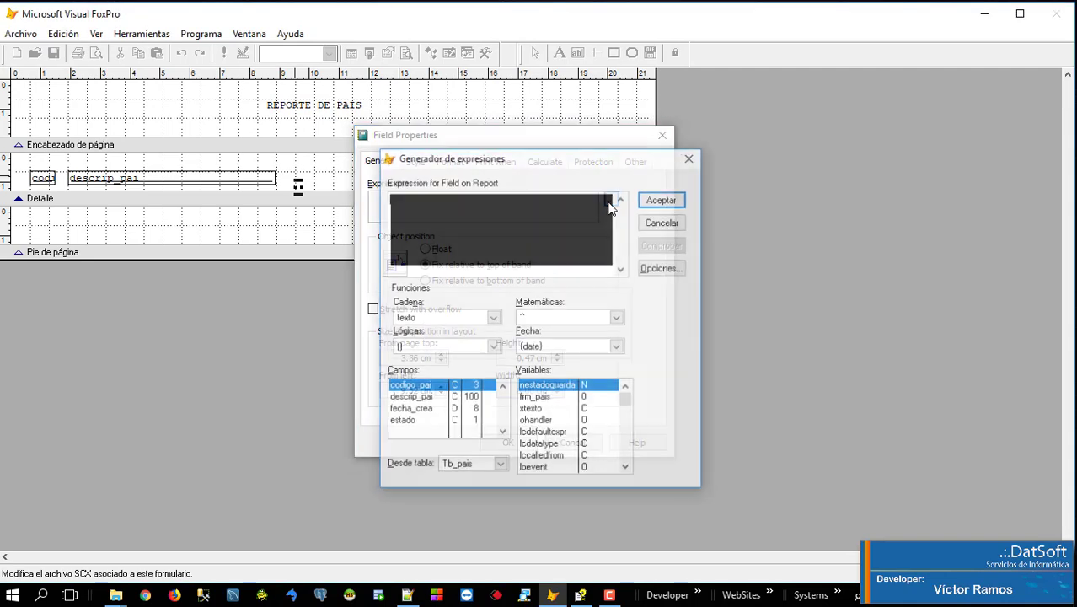
left_click(422, 409)
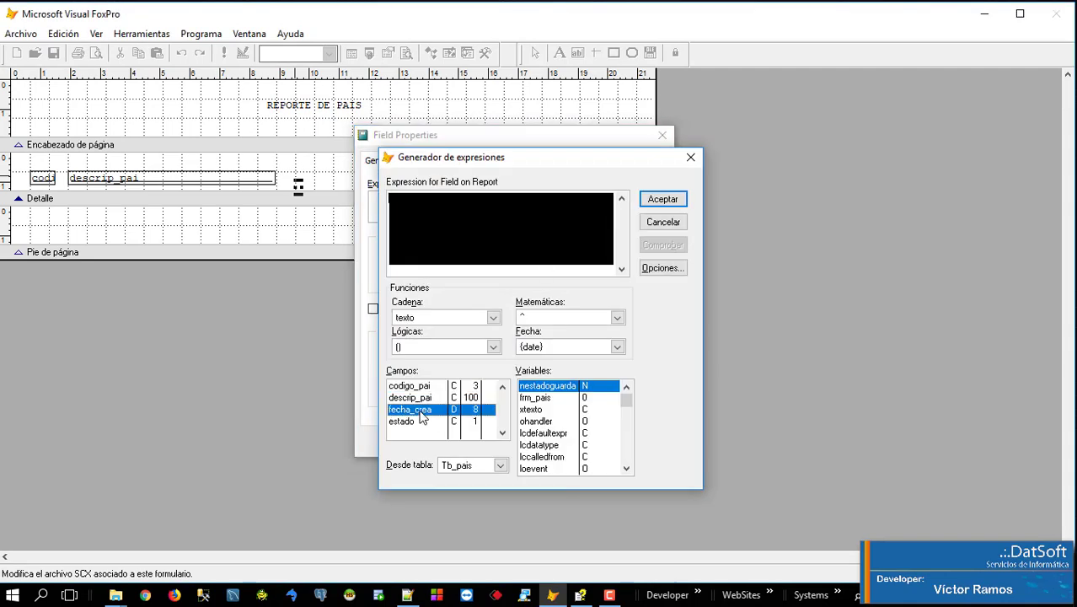
double_click(430, 411)
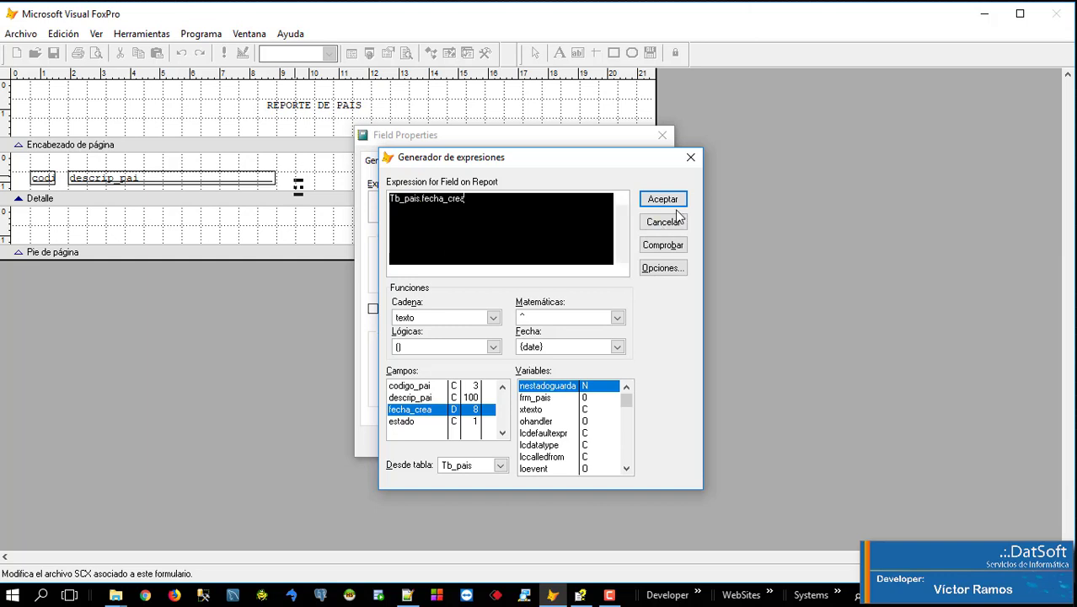
left_click(663, 200)
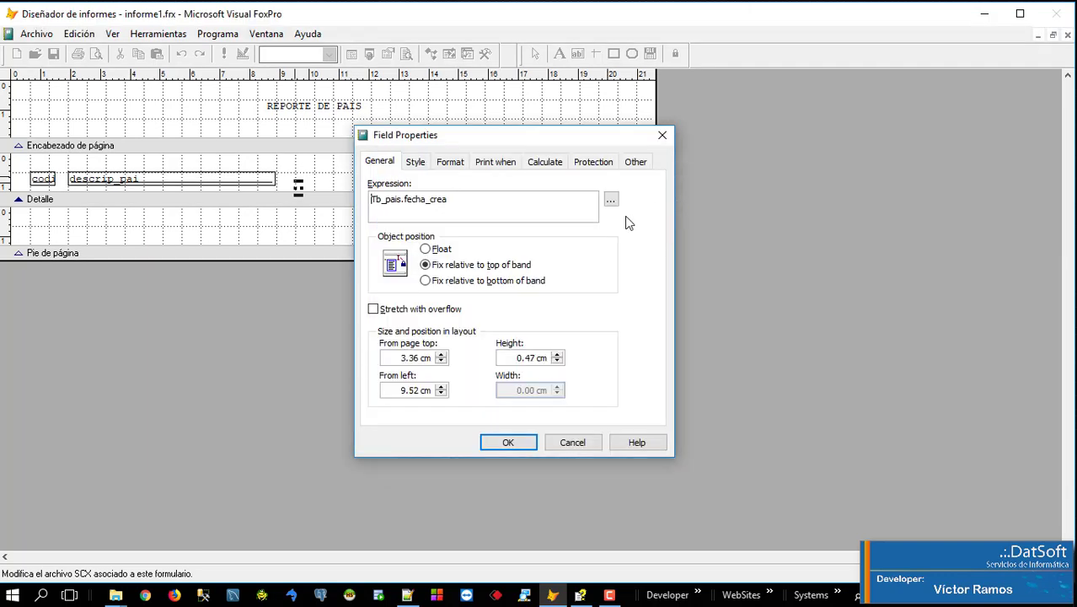
left_click(507, 443)
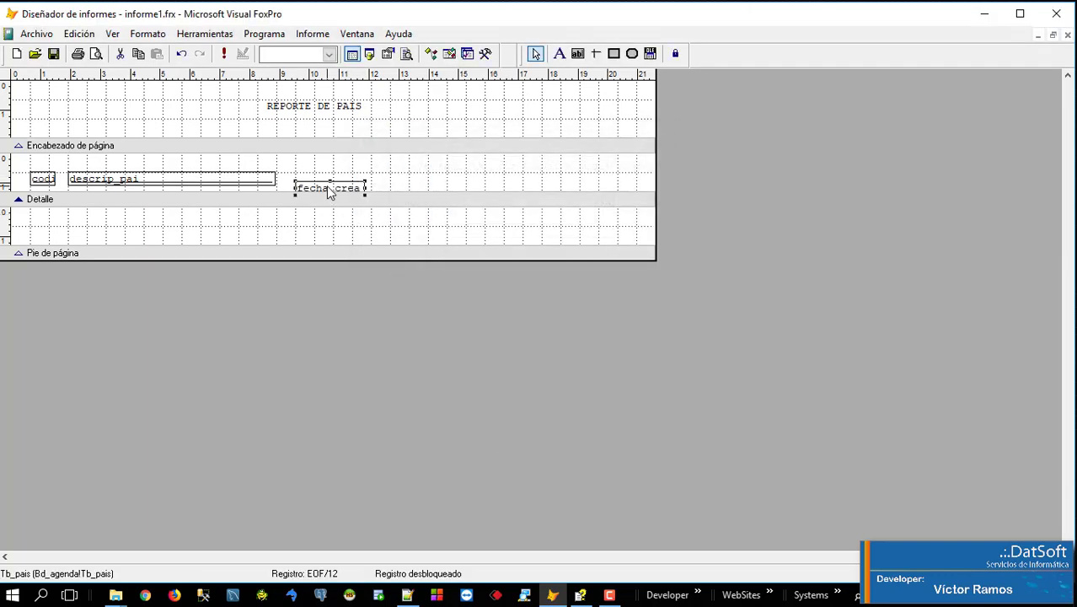
Step: Move the creation date field up in line with the code and description fields and shift it slightly left
key("Up")
key("Up")
key("Up")
key("Up")
key("Up")
key("Up")
key("Up")
key("Up")
key("Up")
key("Up")
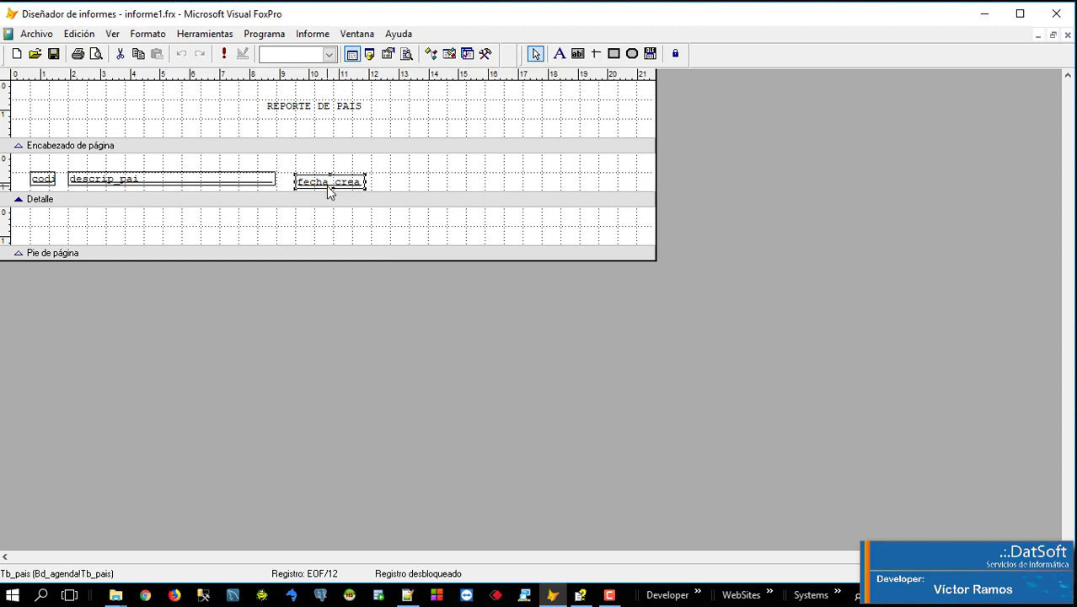
key("Up")
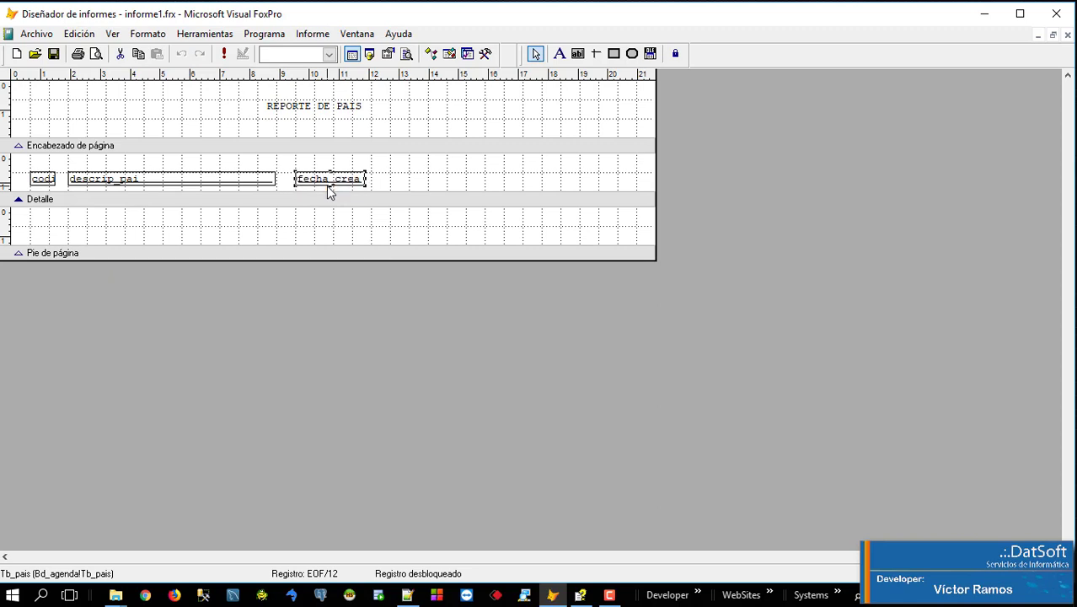
key("Left")
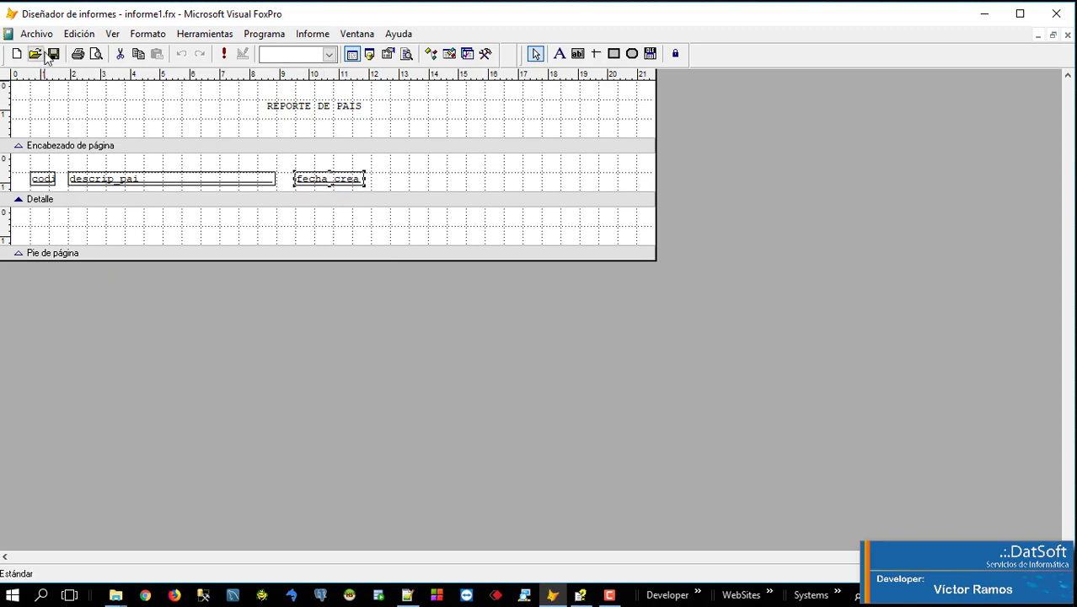
Step: Preview the report to check the creation date column and return to the report layout
left_click(96, 53)
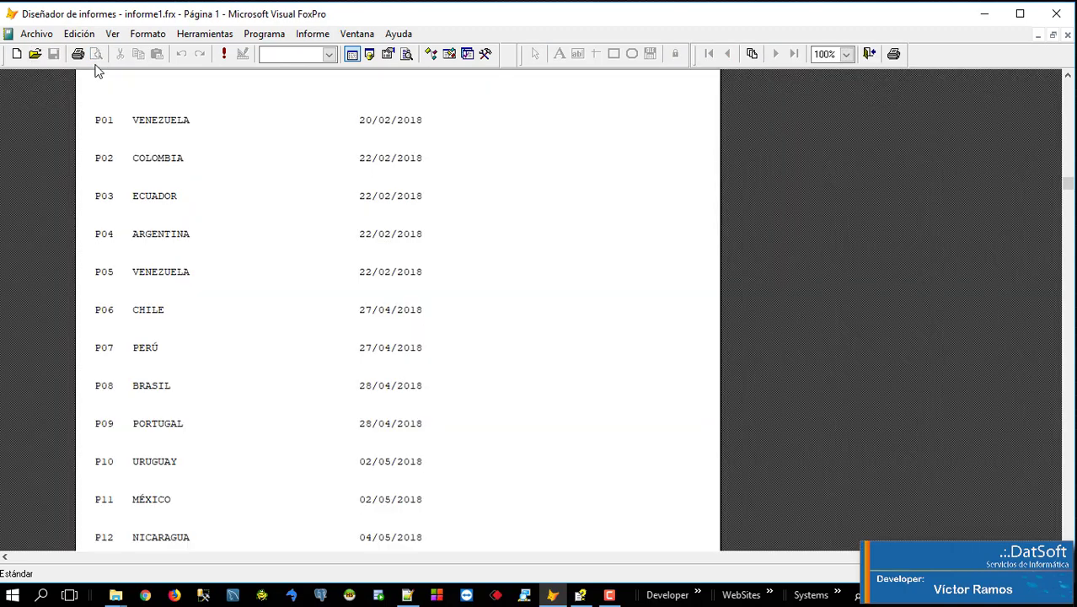
scroll(288, 278, "up", 2)
scroll(288, 278, "down", 3)
scroll(288, 278, "up", 2)
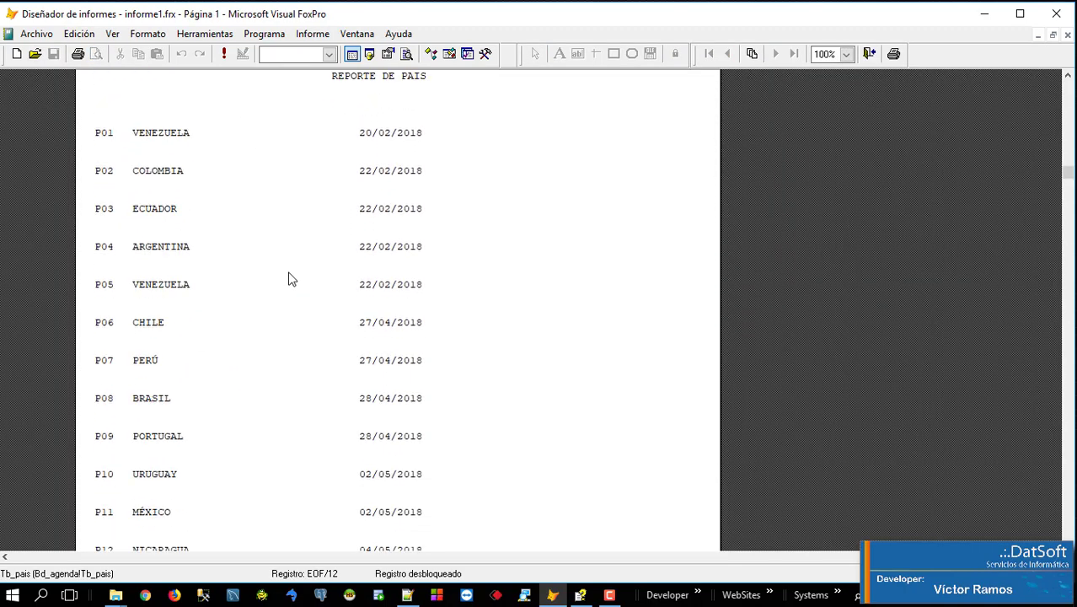
key("Escape")
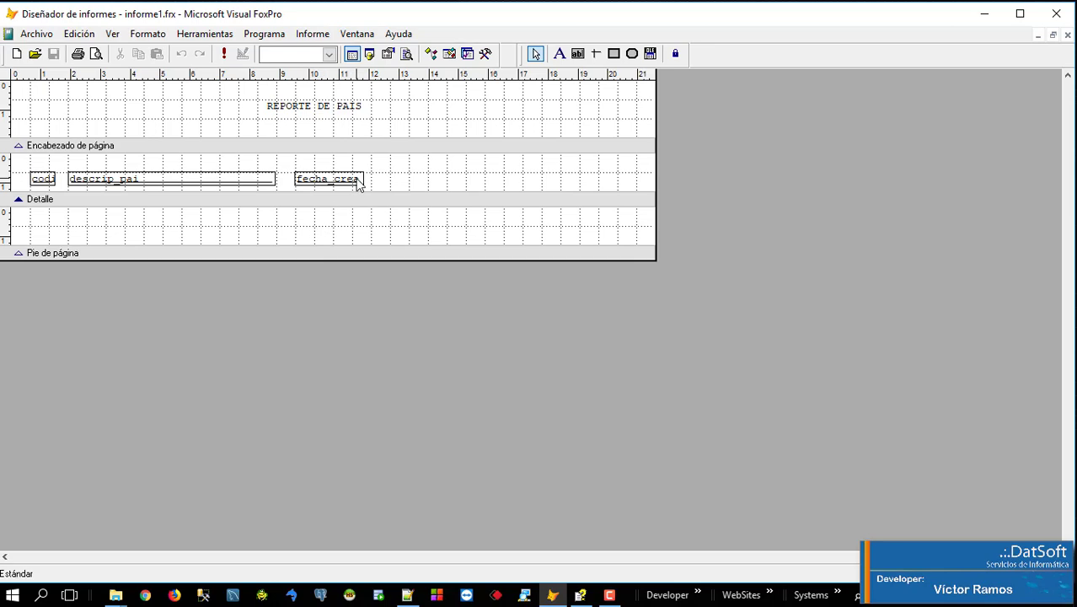
Step: Place a field in the detail band about 12.38 cm from the left with the expression Tb_pais.estado
left_click(576, 56)
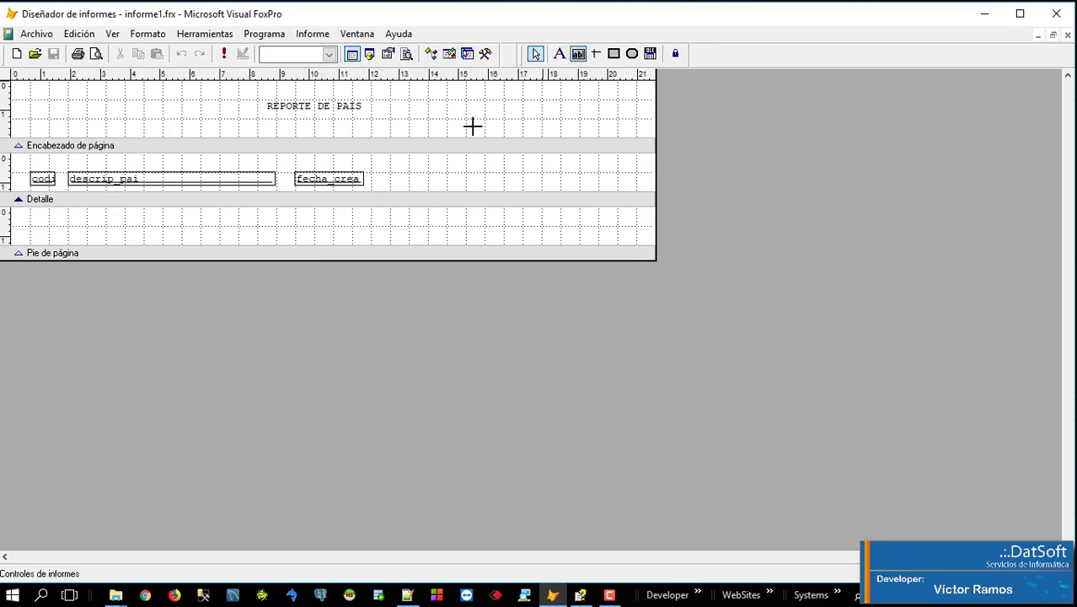
left_click(376, 174)
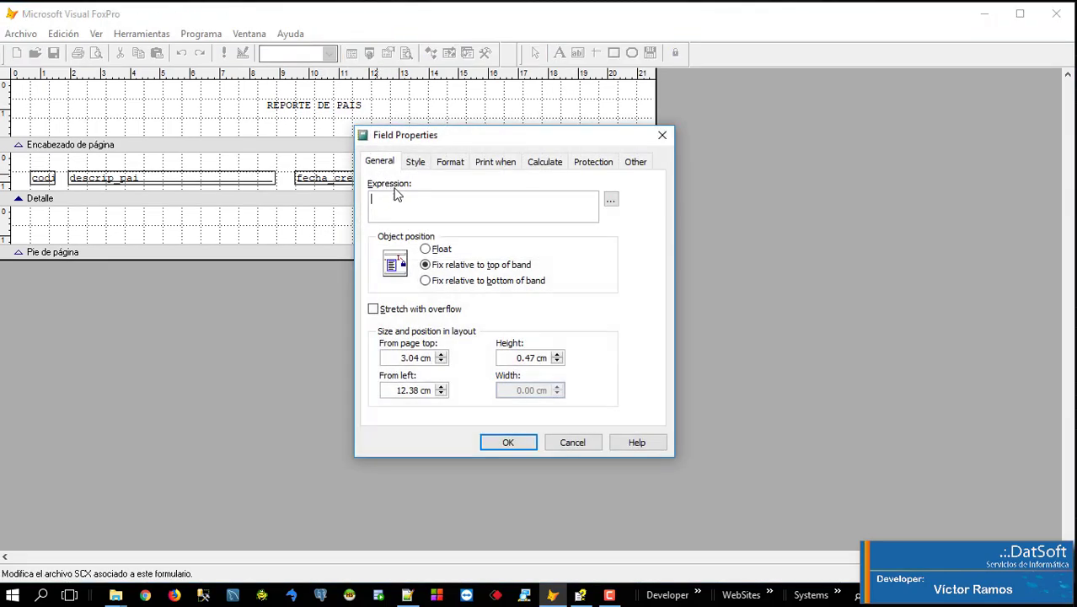
left_click(610, 201)
double_click(408, 421)
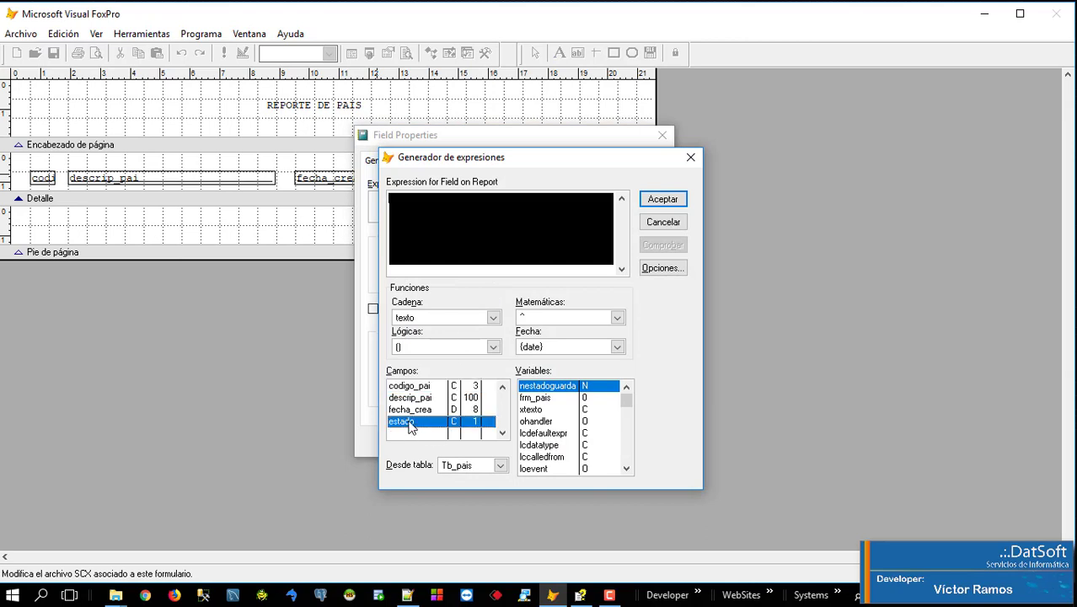
left_click(663, 200)
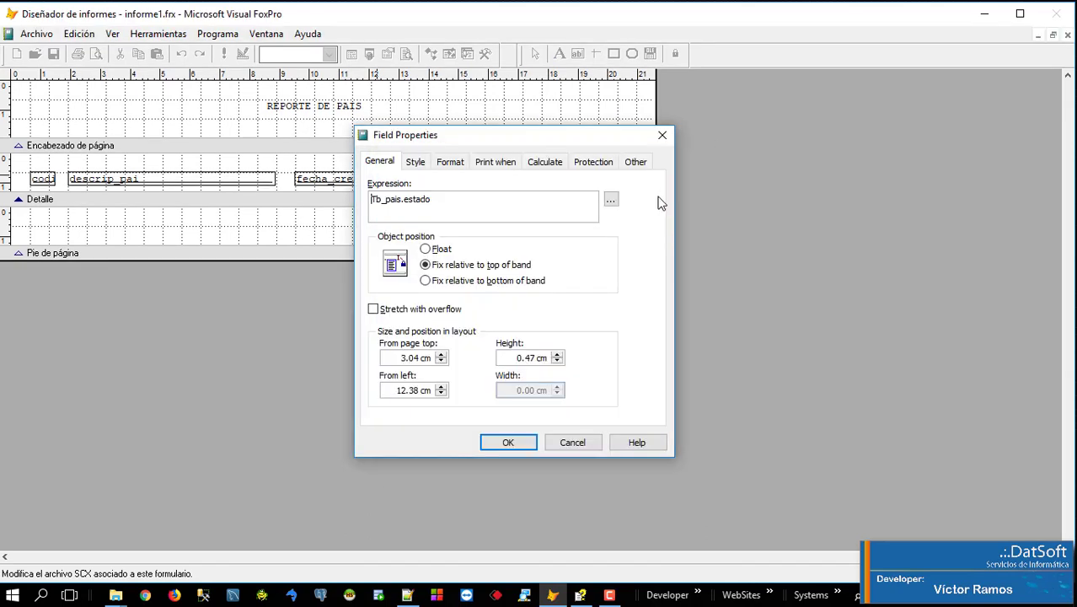
left_click(499, 445)
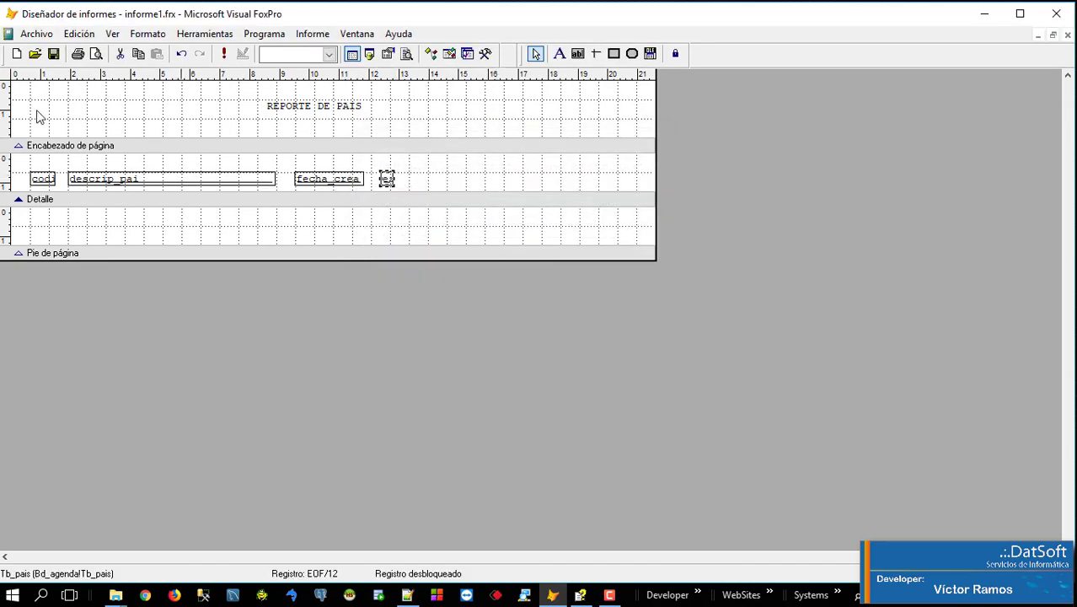
Step: Preview the report to check the status column for all the listed countries
left_click(96, 53)
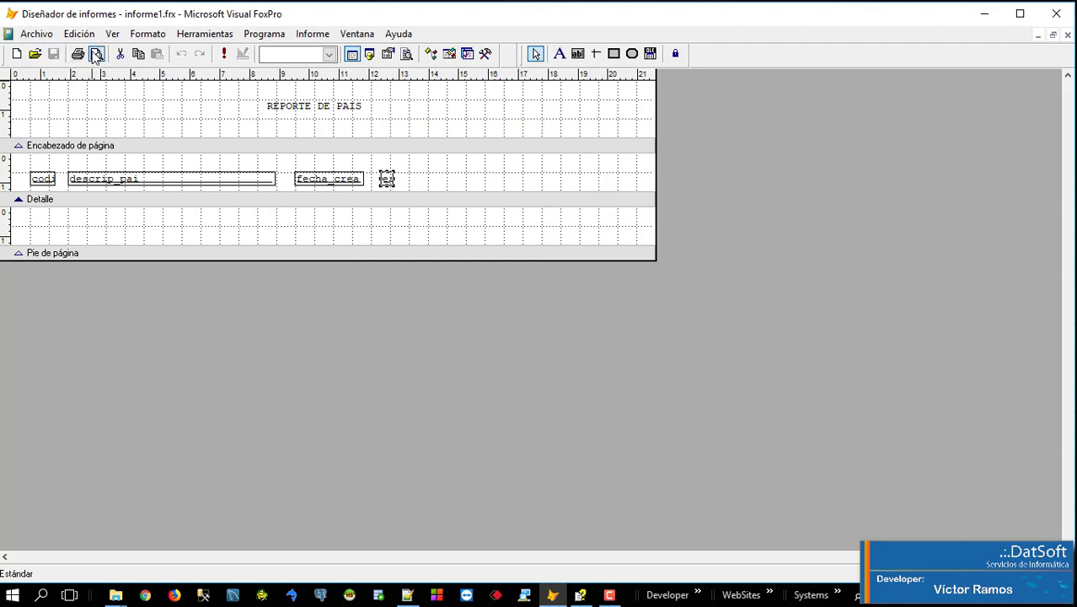
scroll(297, 351, "down", 2)
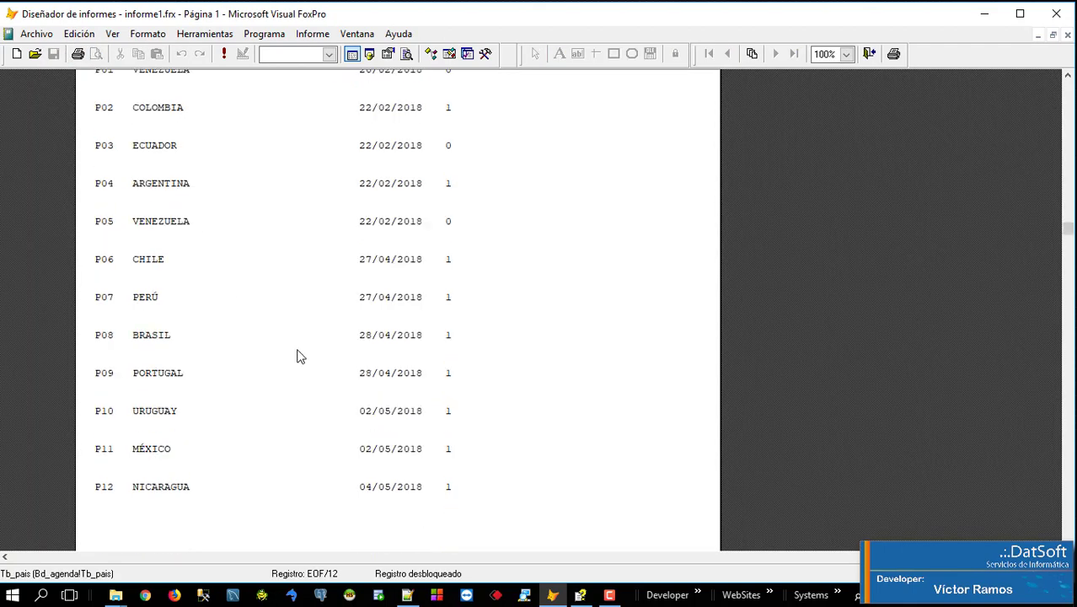
Step: Check the whole report page in the preview, leave the preview and close the informe1.frx report layout
scroll(298, 356, "up", 4)
left_click(298, 355)
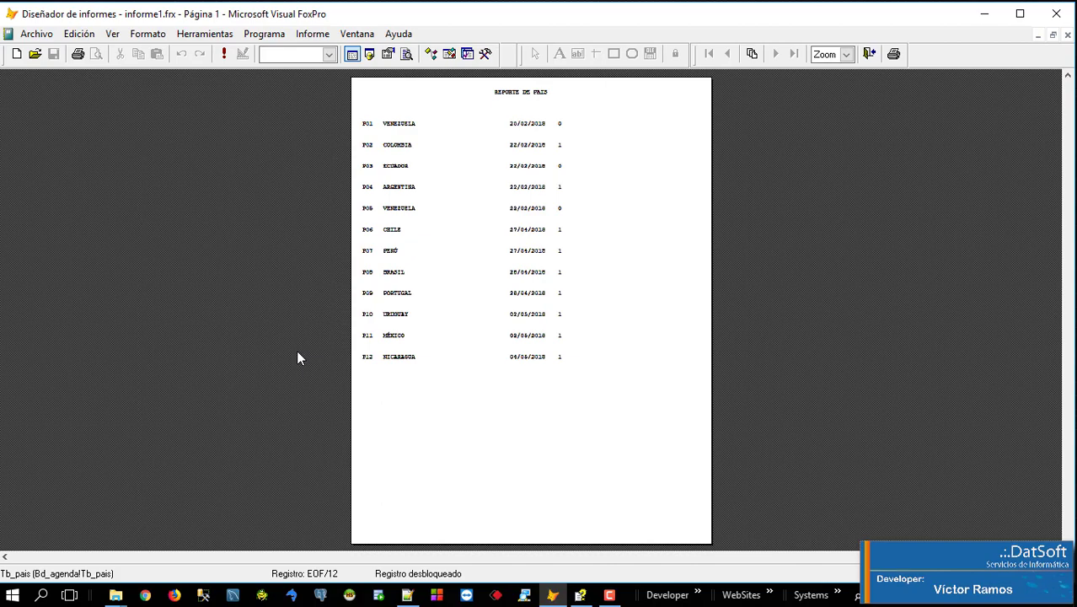
left_click(598, 267)
left_click(484, 243)
left_click(869, 55)
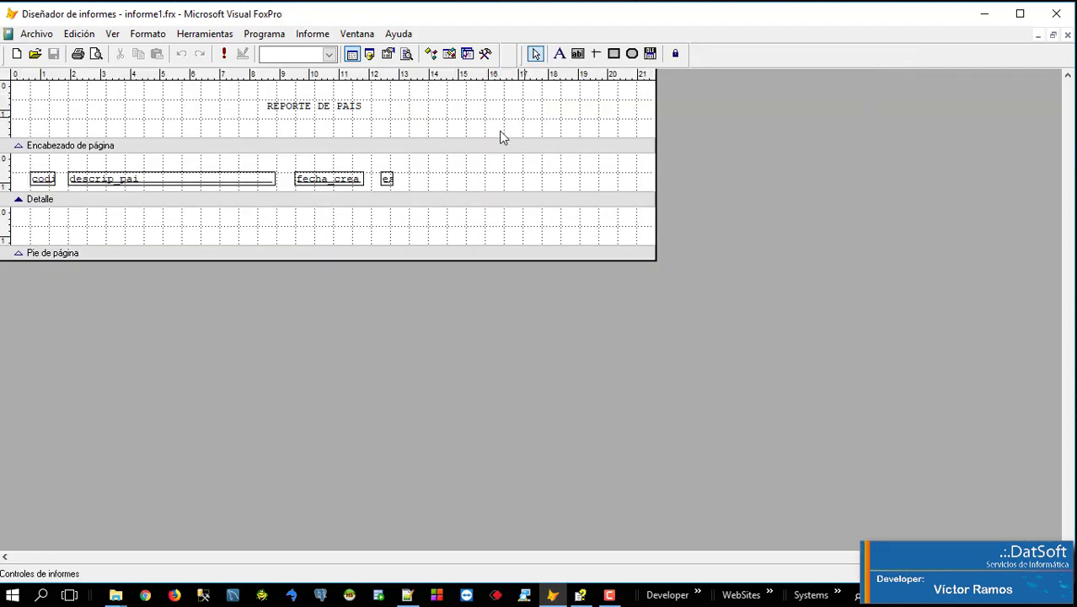
left_click(1066, 36)
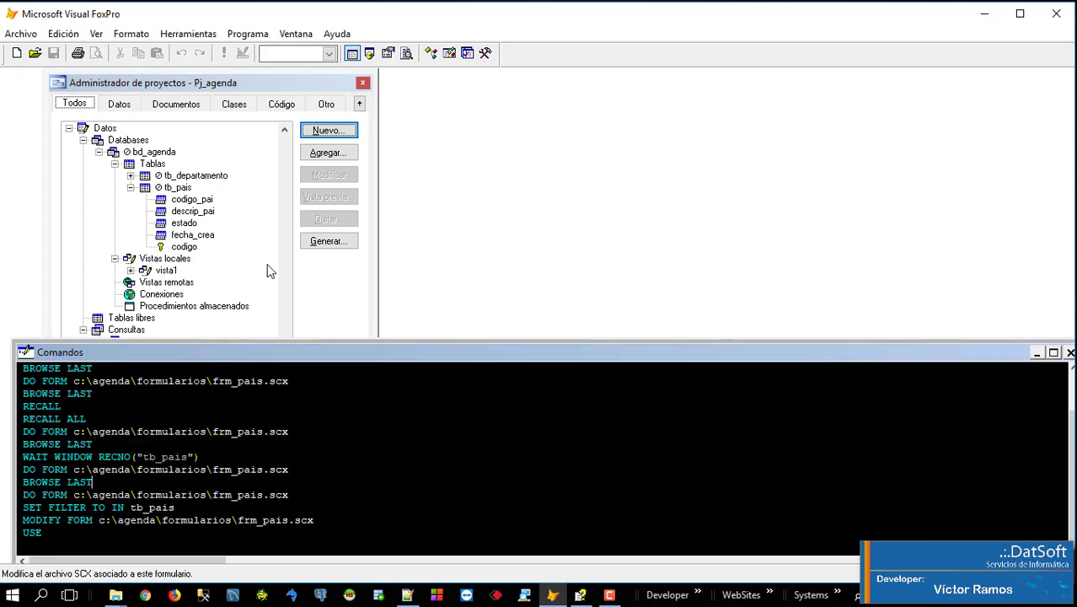
Step: Expand the reports node of the Pj_agenda project, preview informe1 from there and close the preview
left_click(322, 293)
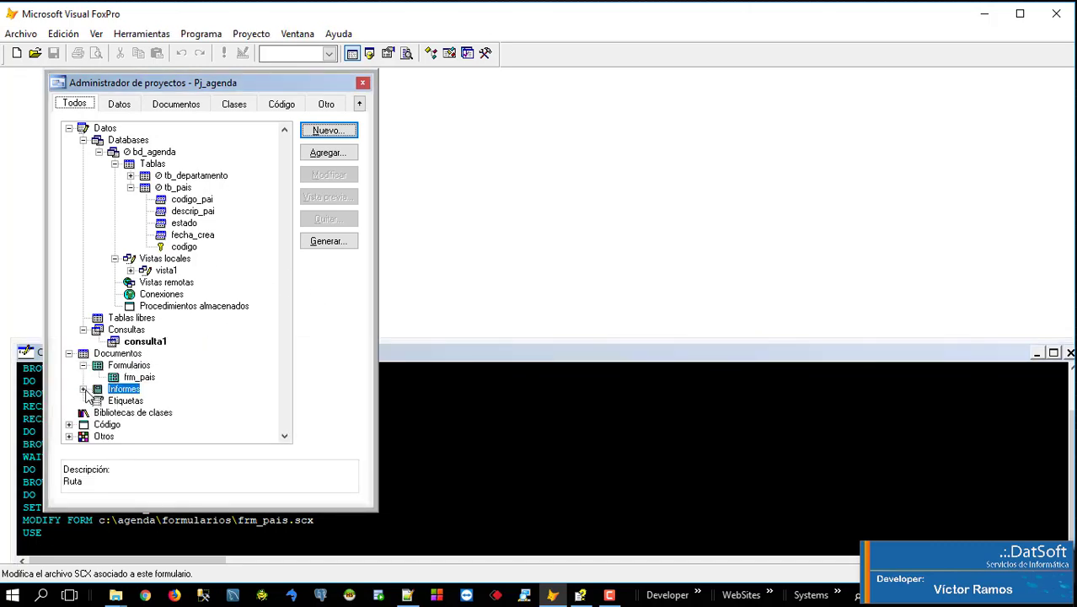
left_click(82, 389)
left_click(122, 401)
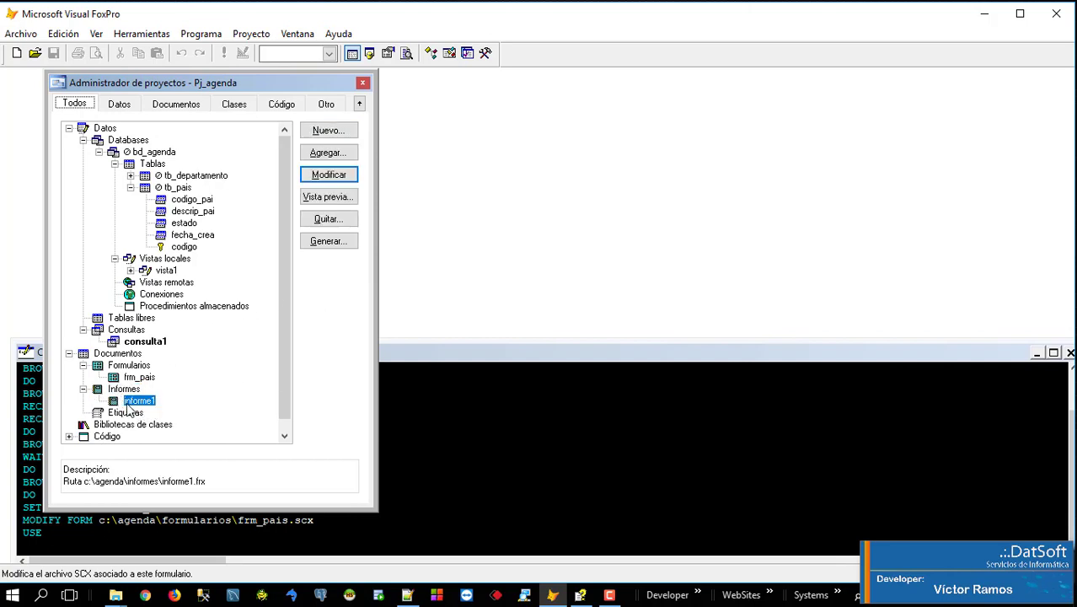
left_click(334, 201)
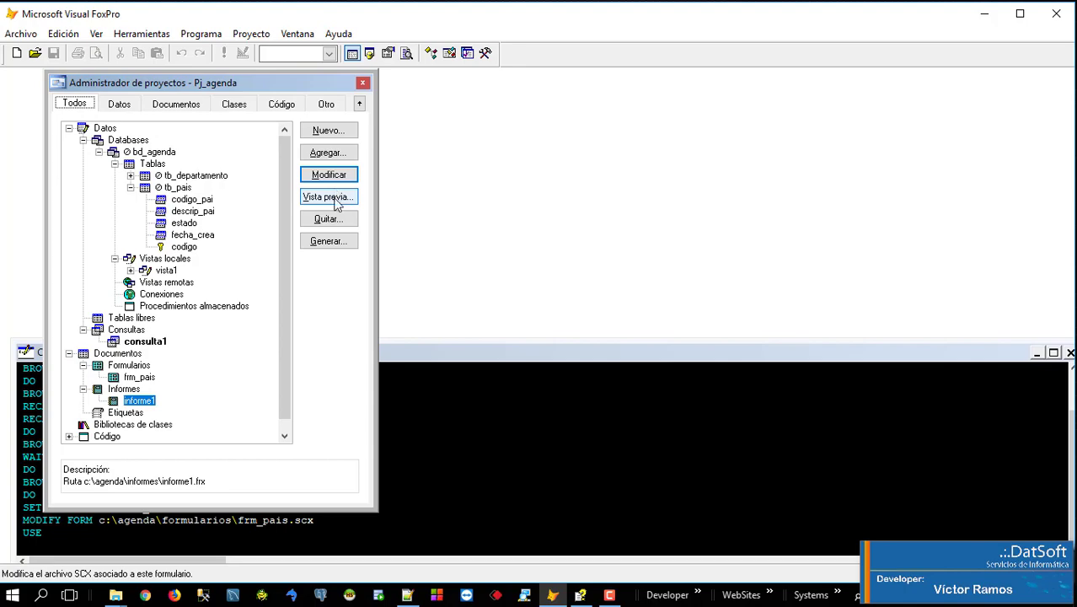
left_click(335, 200)
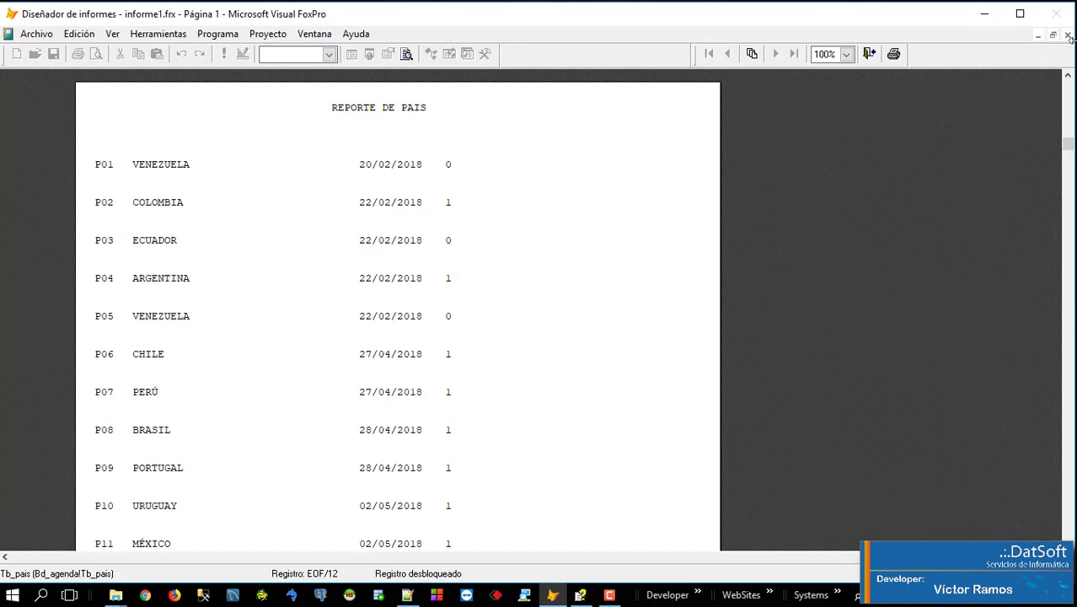
left_click(1068, 35)
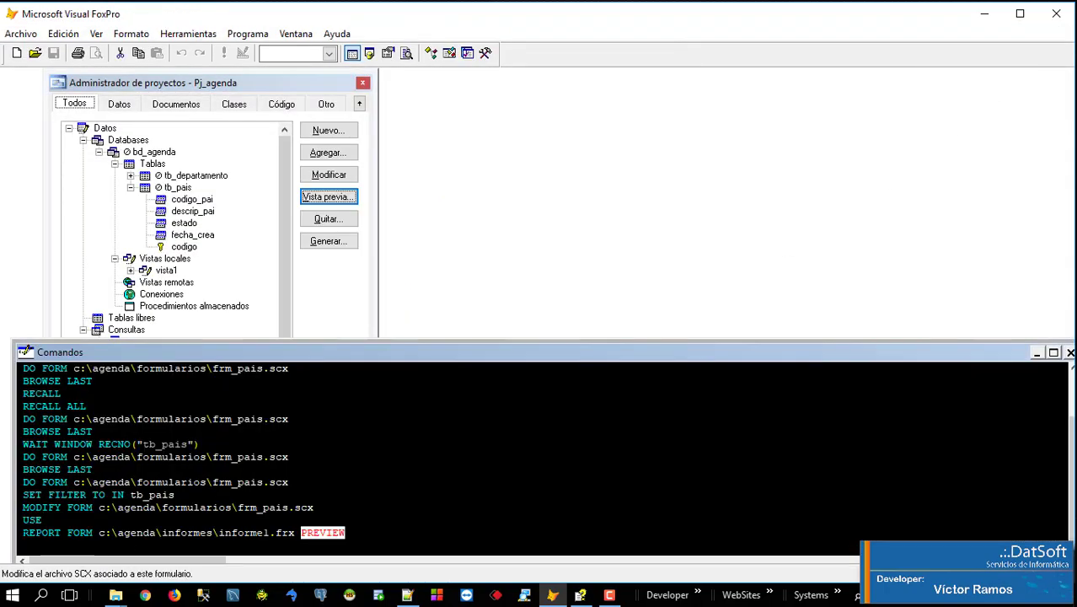
Step: Run the existing command REPORT FORM c:\agenda\informes\informe1.frx PREVIEW again and close the resulting preview
left_click(24, 533)
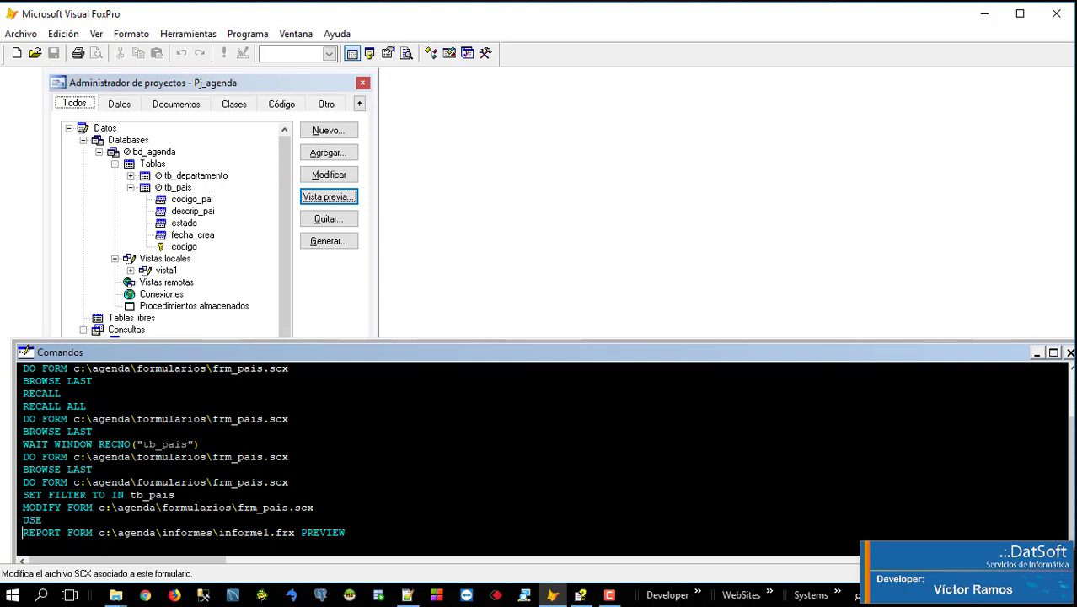
key("Return")
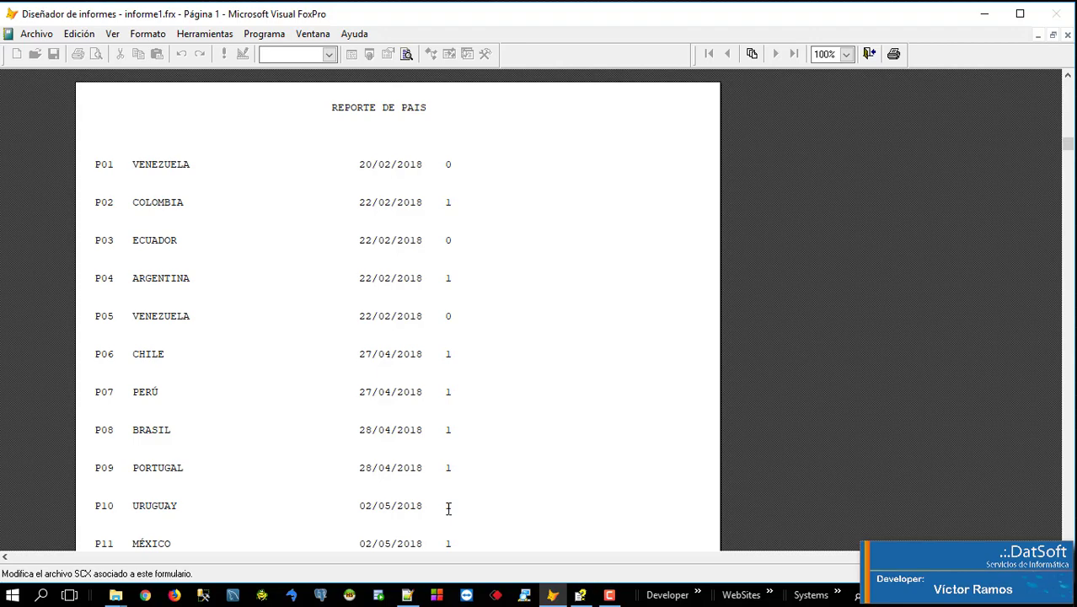
key("Escape")
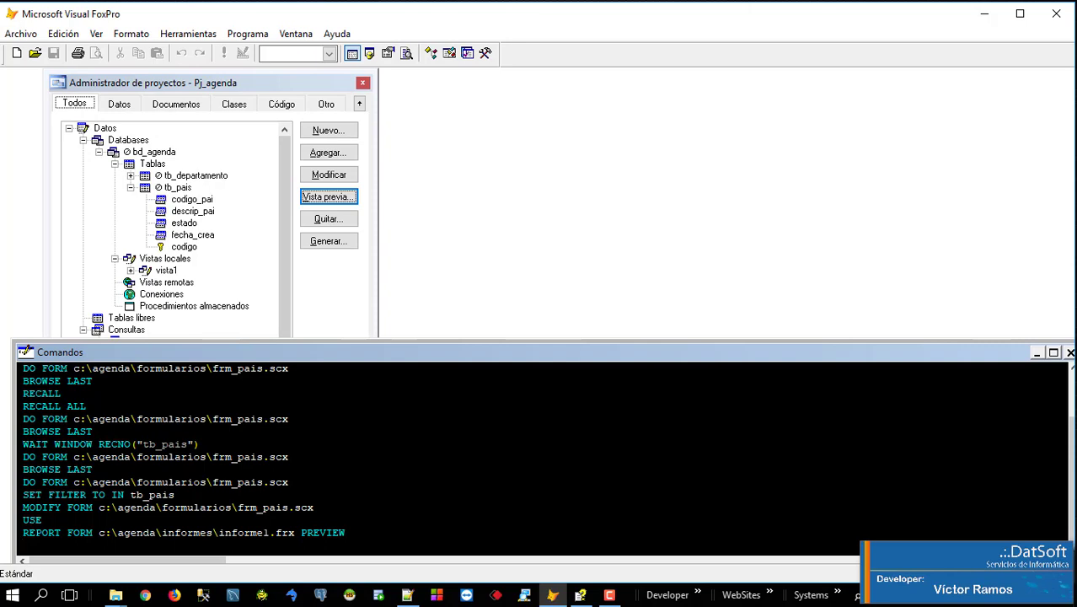
Step: Look up "report" in the Visual FoxPro help index, read the REPORT (Comando) topic and minimize the help
left_click_drag(364, 529, 350, 532)
left_click_drag(99, 532, 301, 532)
left_click(590, 597)
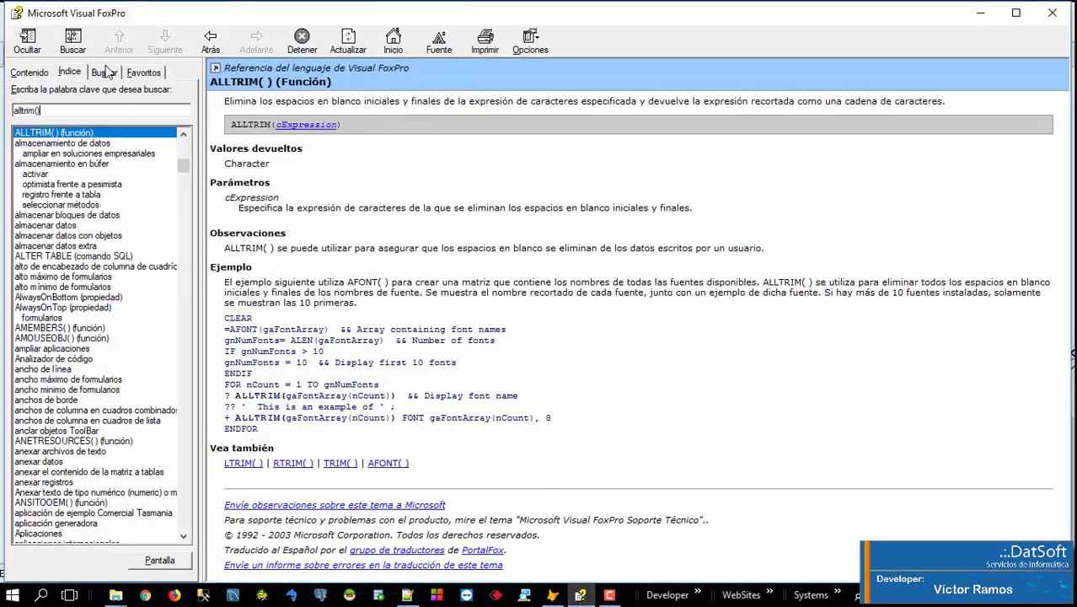
type("report")
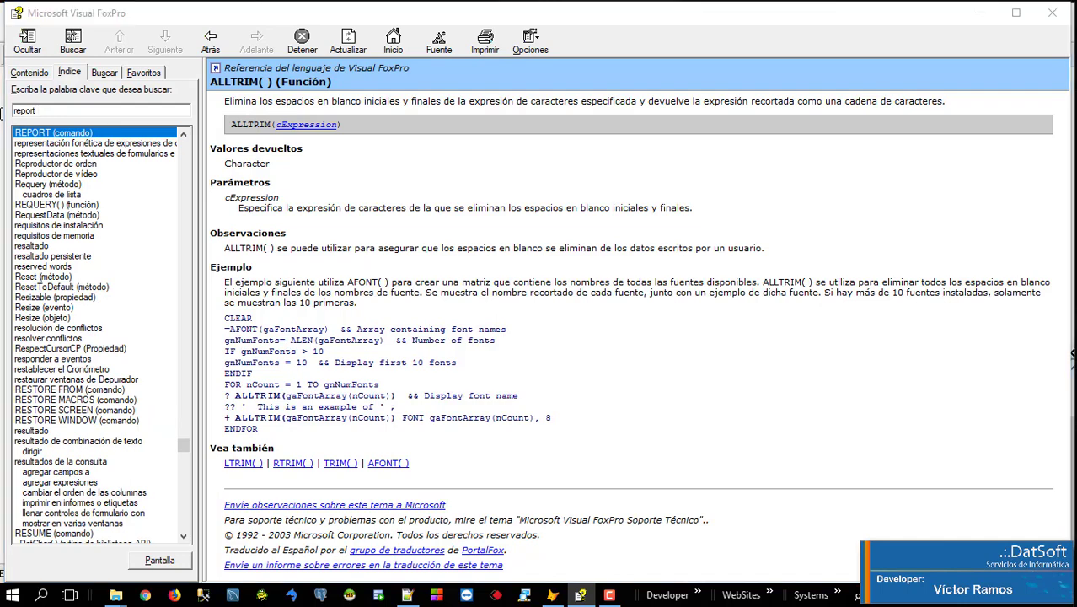
key("alt+Tab")
key("alt+Tab")
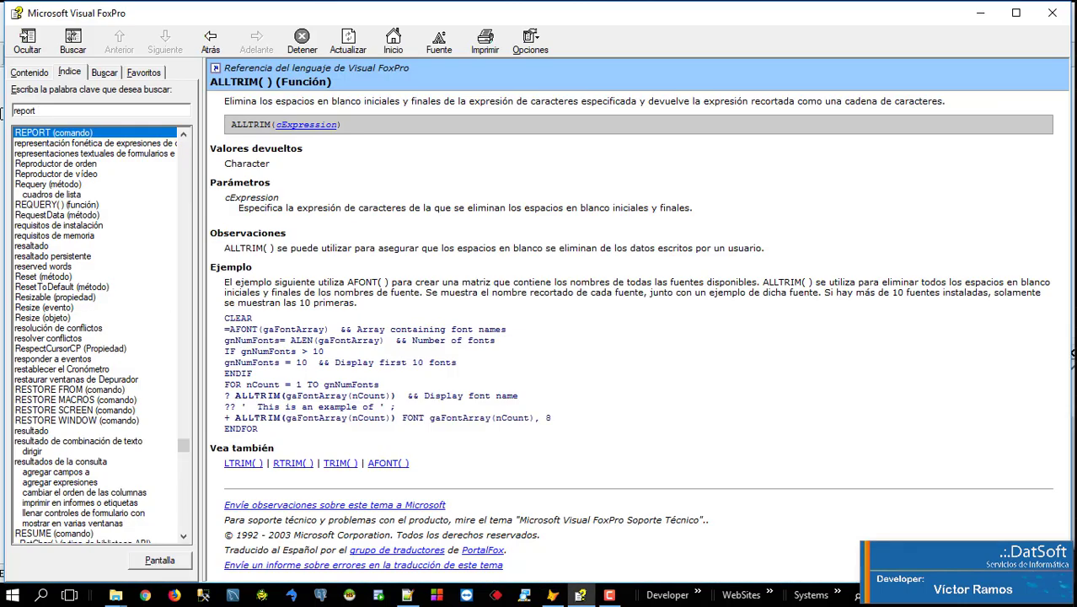
key("Return")
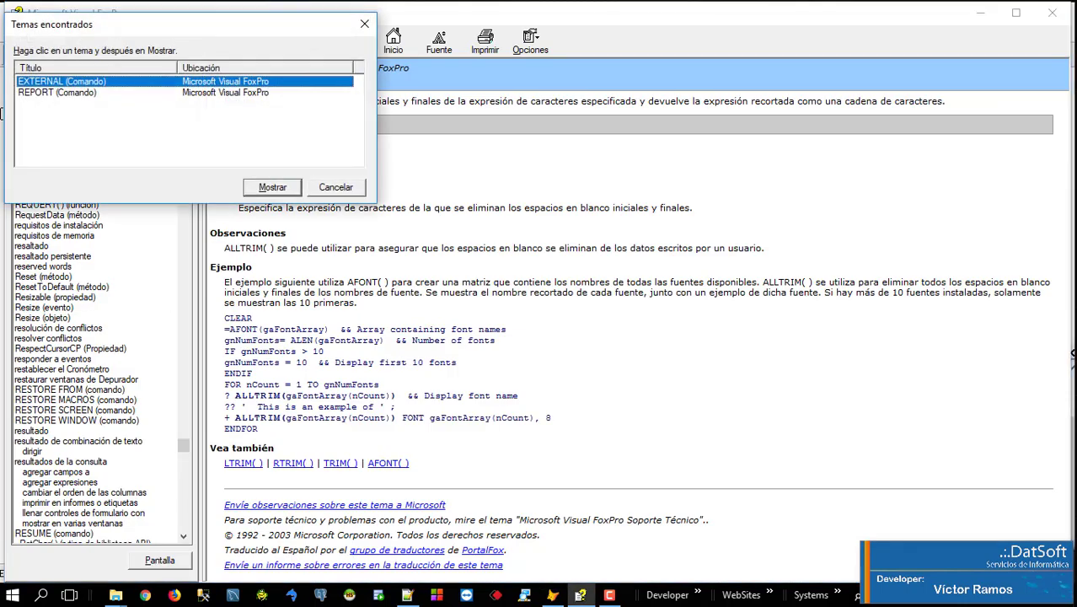
double_click(41, 93)
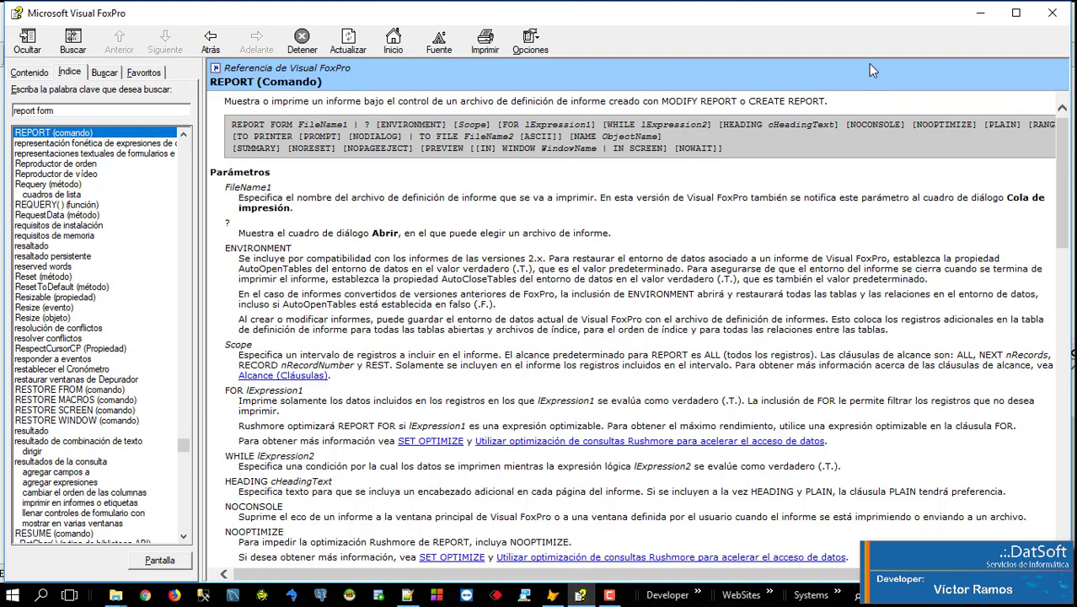
left_click(977, 13)
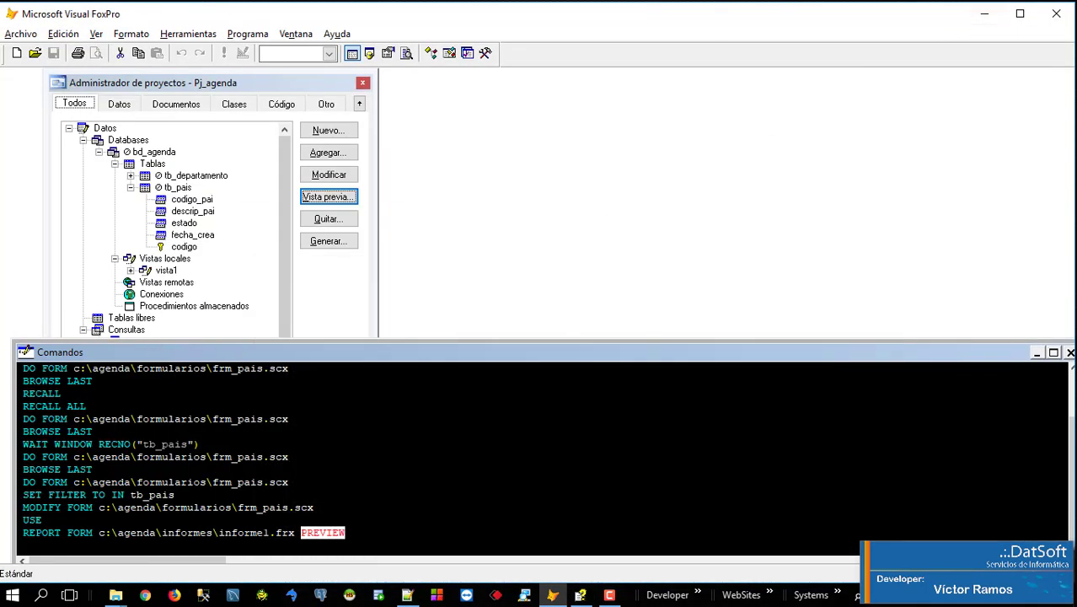
Step: Replace PREVIEW with TO printer in the REPORT FORM c:\agenda\informes\informe1.frx command and run it
left_click(360, 534)
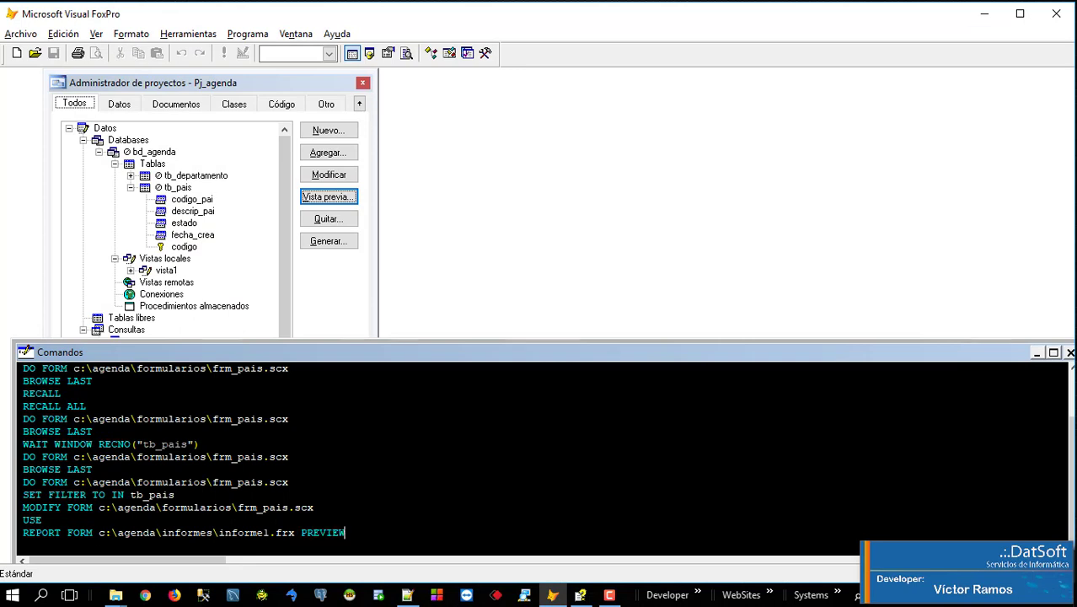
key("BackSpace")
key("BackSpace")
key("BackSpace")
key("BackSpace")
key("BackSpace")
key("BackSpace")
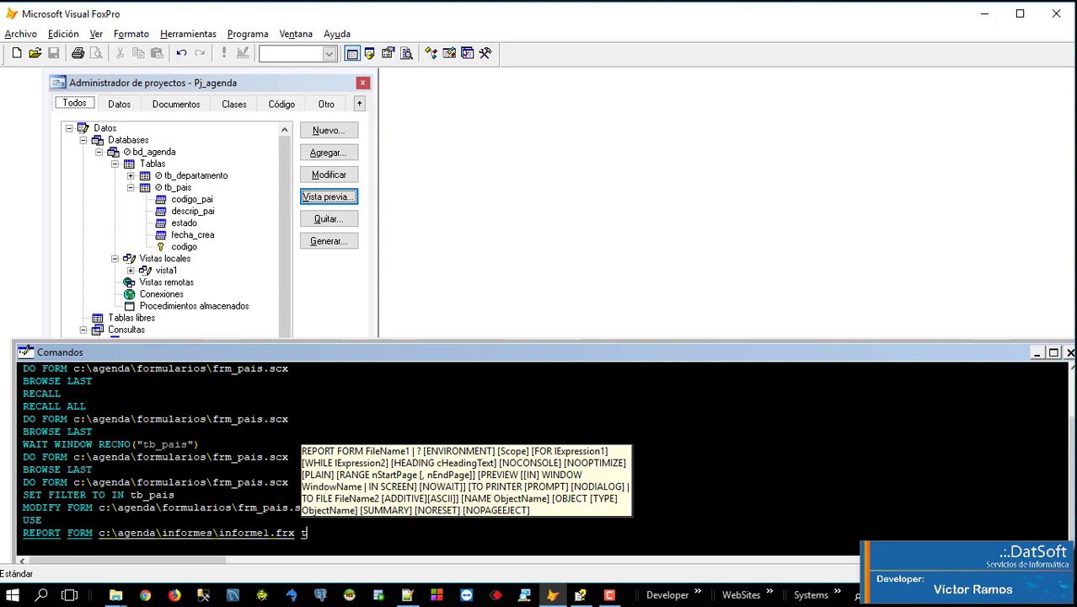
type("TO printer")
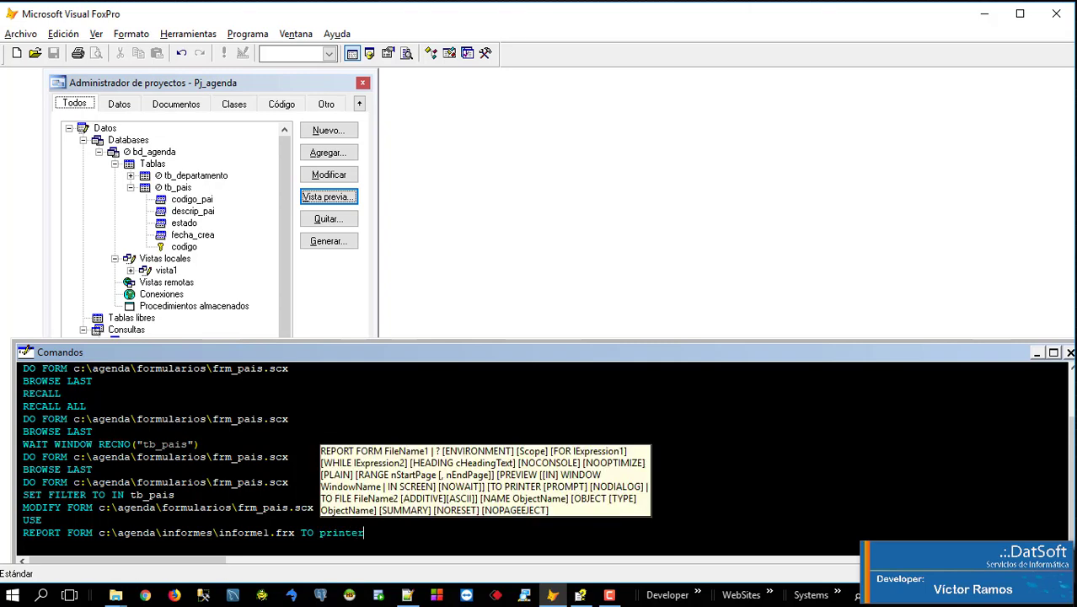
key("Return")
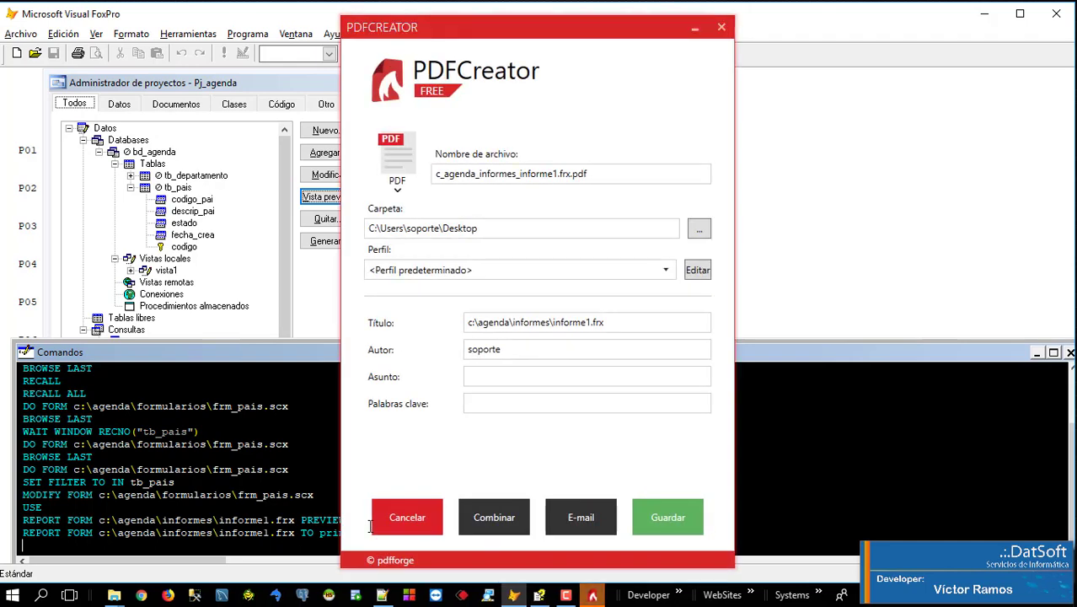
Step: Save the printed report as c_agenda_informes_informe1.frx.pdf on the Desktop with PDFCreator, look it over and close the PDF viewer
left_click_drag(544, 29, 634, 27)
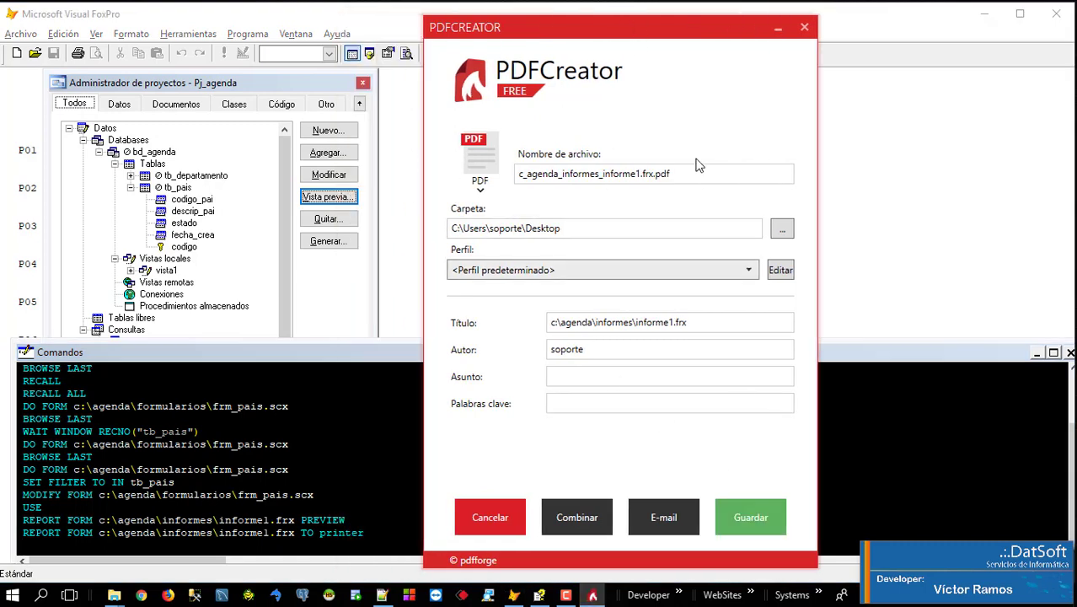
left_click(754, 522)
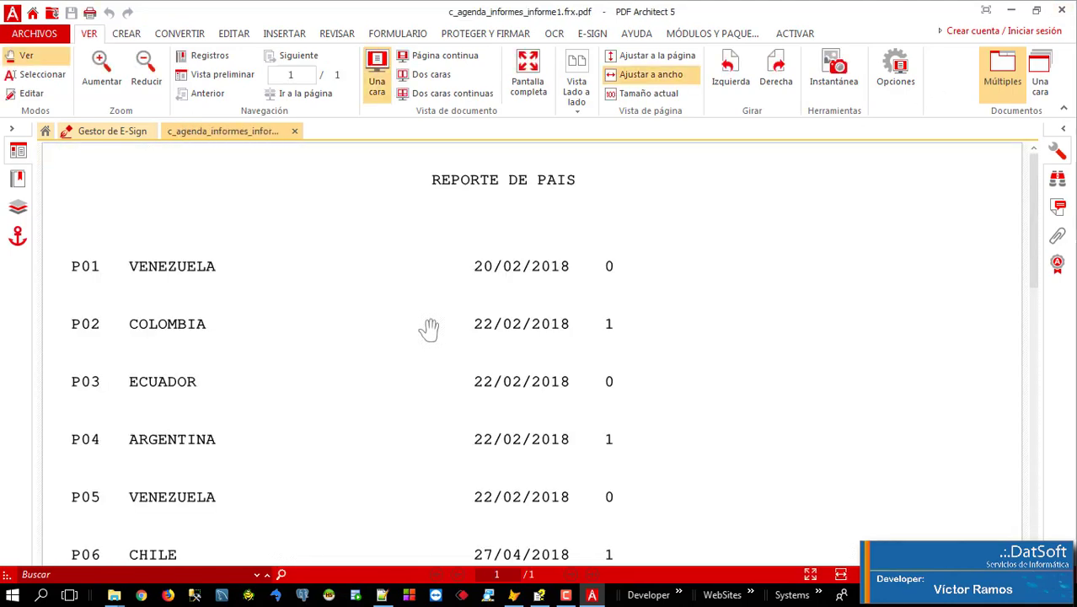
scroll(428, 329, "down", 3)
left_click(1069, 15)
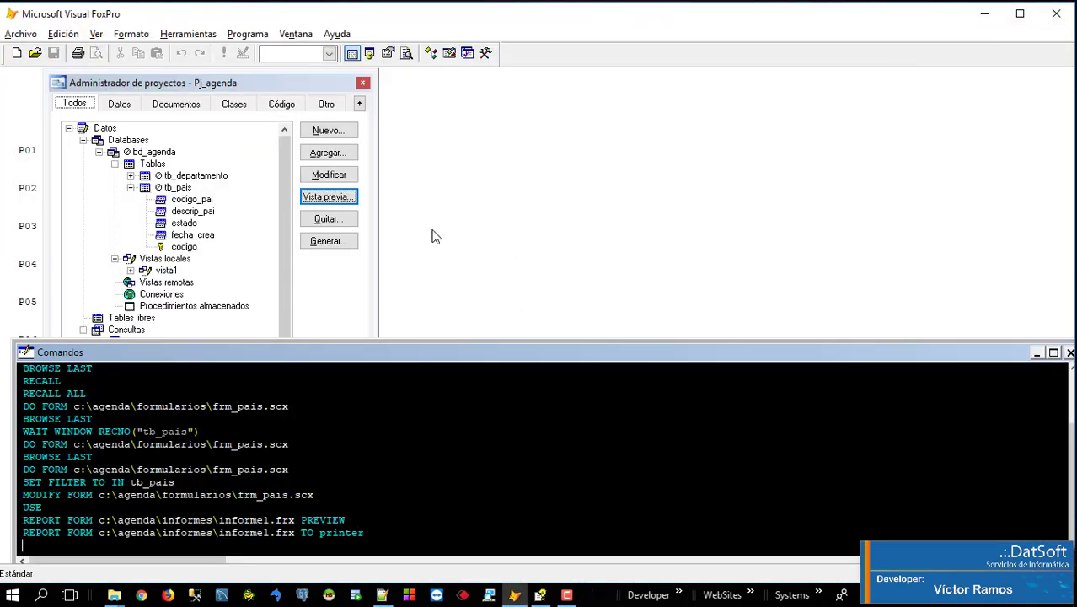
Step: Open the saved report PDF from the desktop, enlarge it to 75%, review the country list and close it
key("super+d")
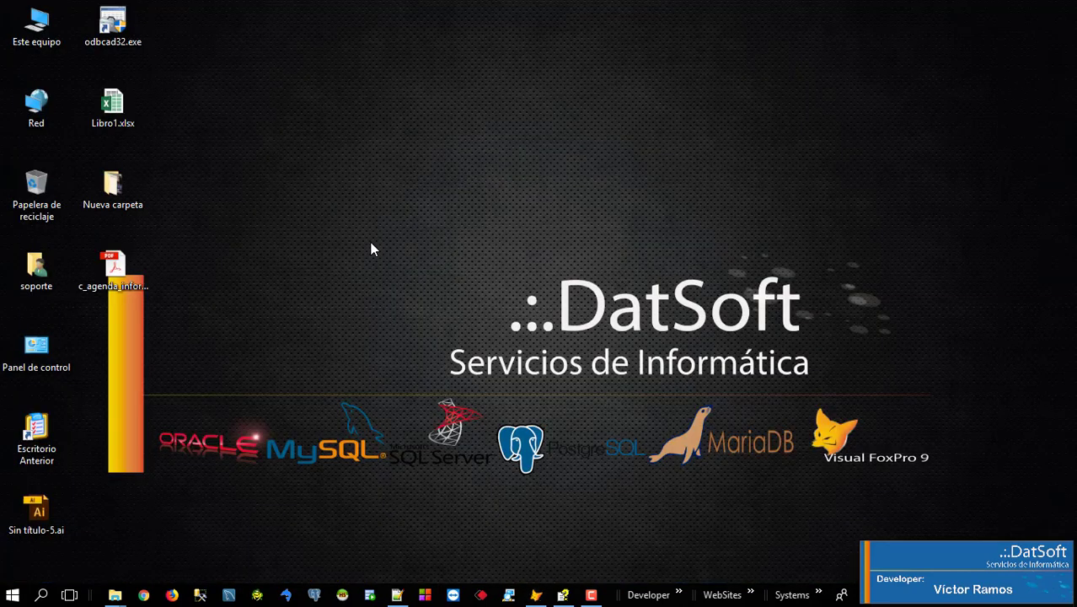
double_click(144, 276)
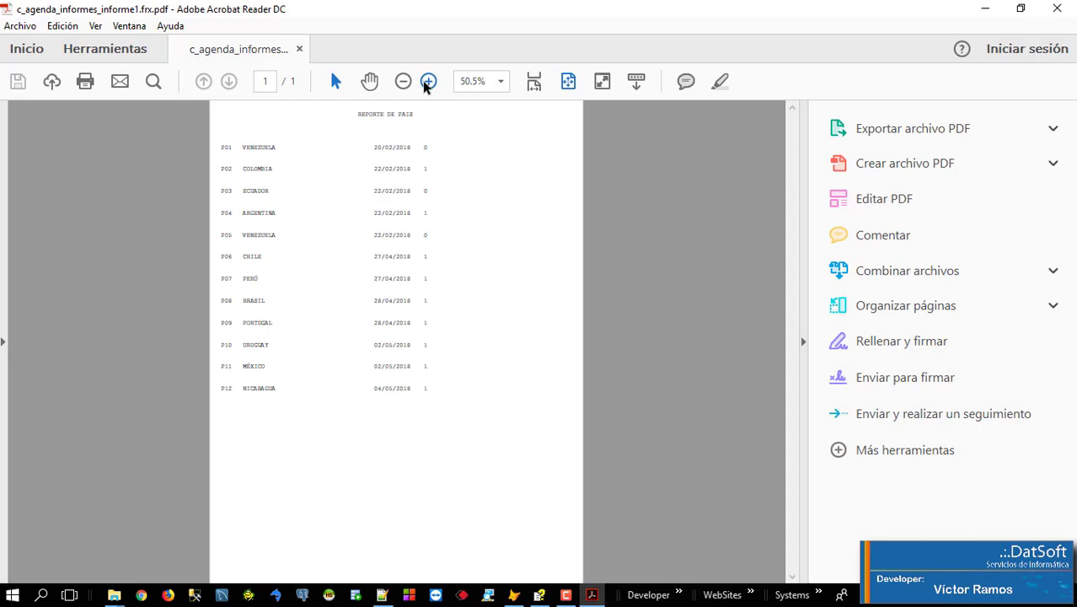
left_click(428, 81)
left_click(428, 81)
scroll(415, 234, "down", 1)
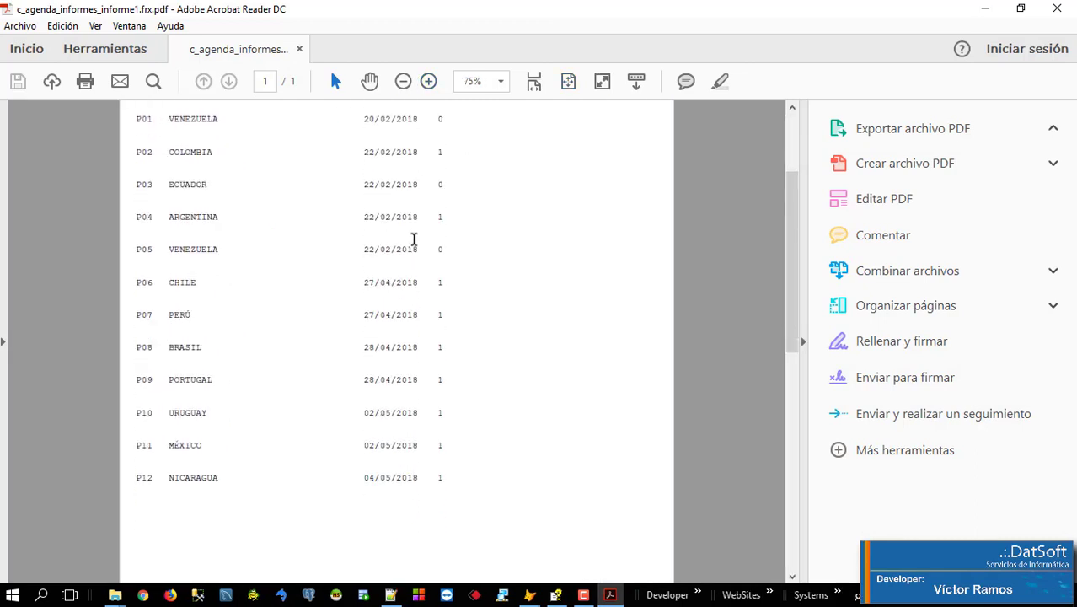
scroll(389, 365, "up", 1)
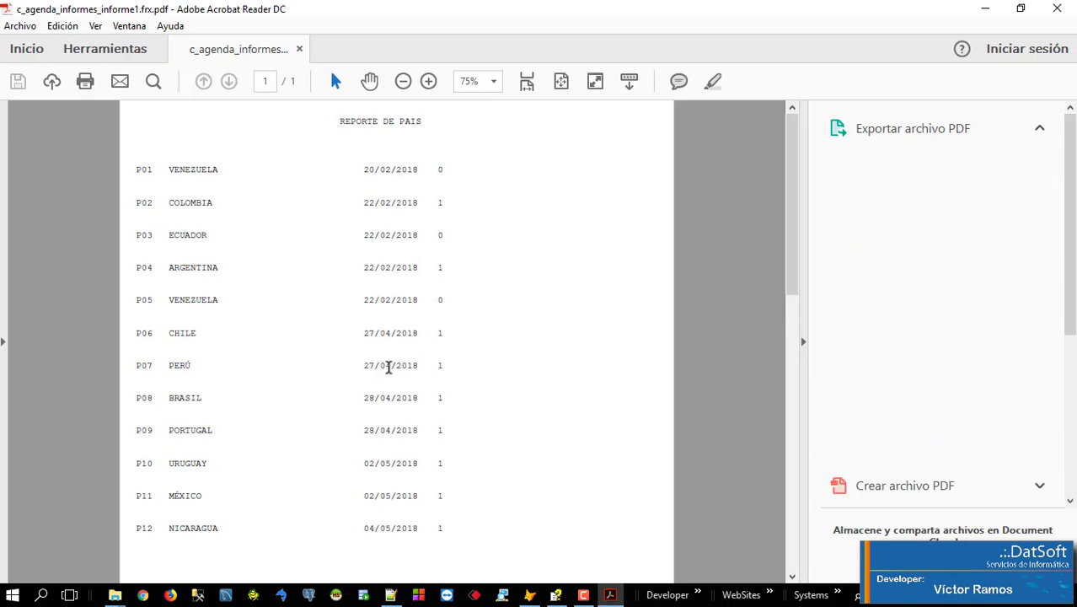
left_click(1059, 10)
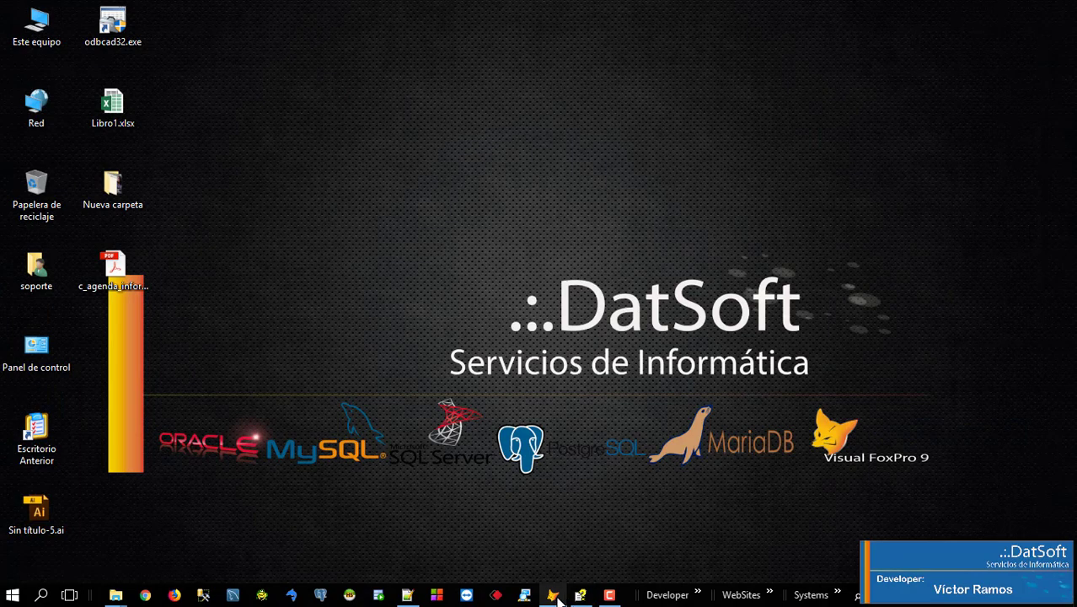
Step: Switch back to Visual FoxPro and open informe1 from the project for modification
mouse_move(556, 597)
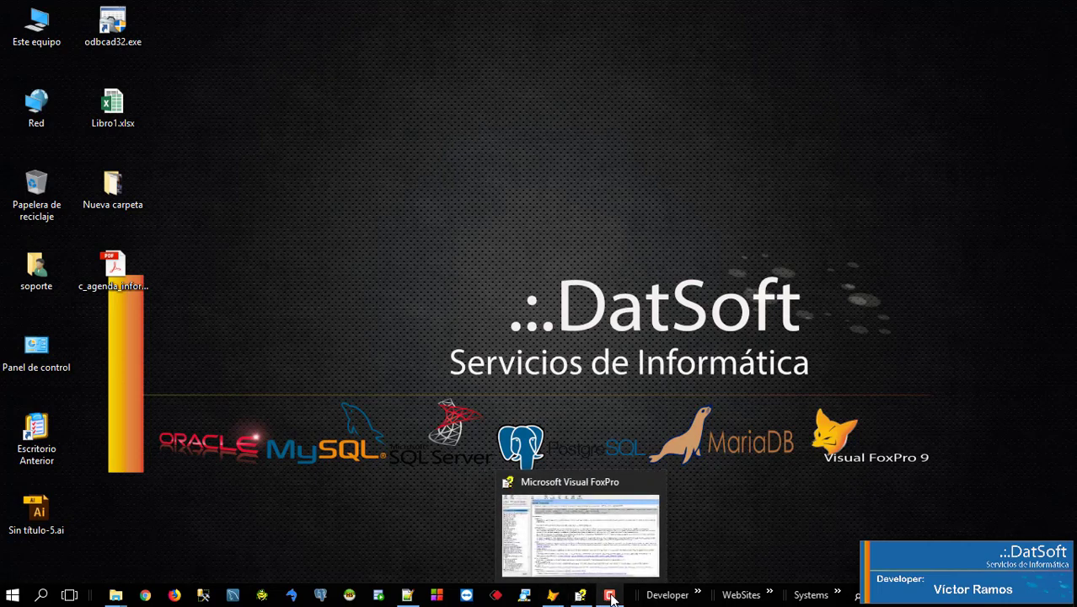
left_click(553, 596)
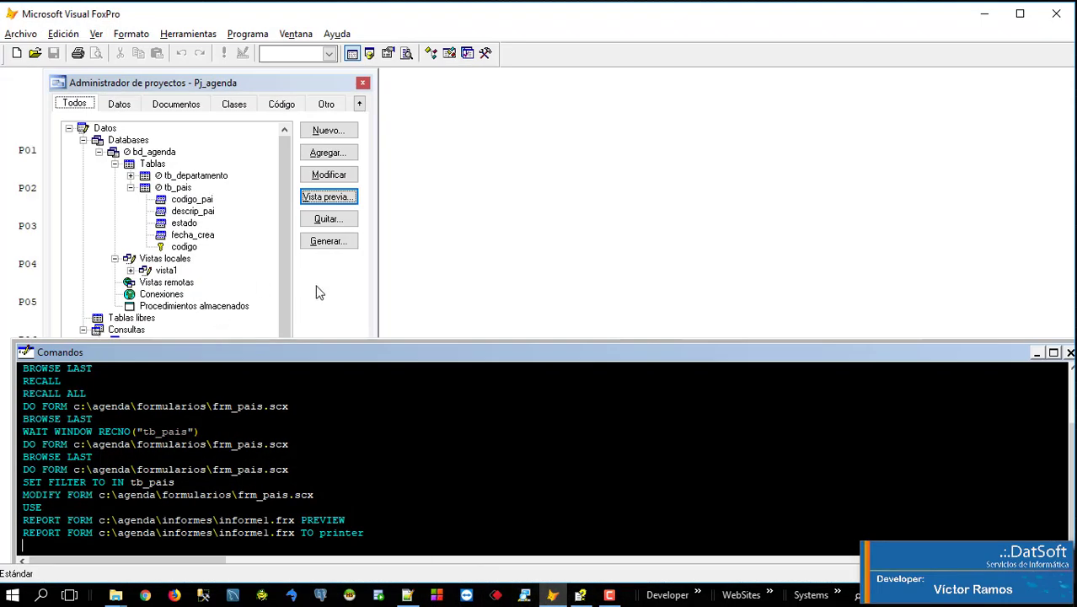
left_click(203, 316)
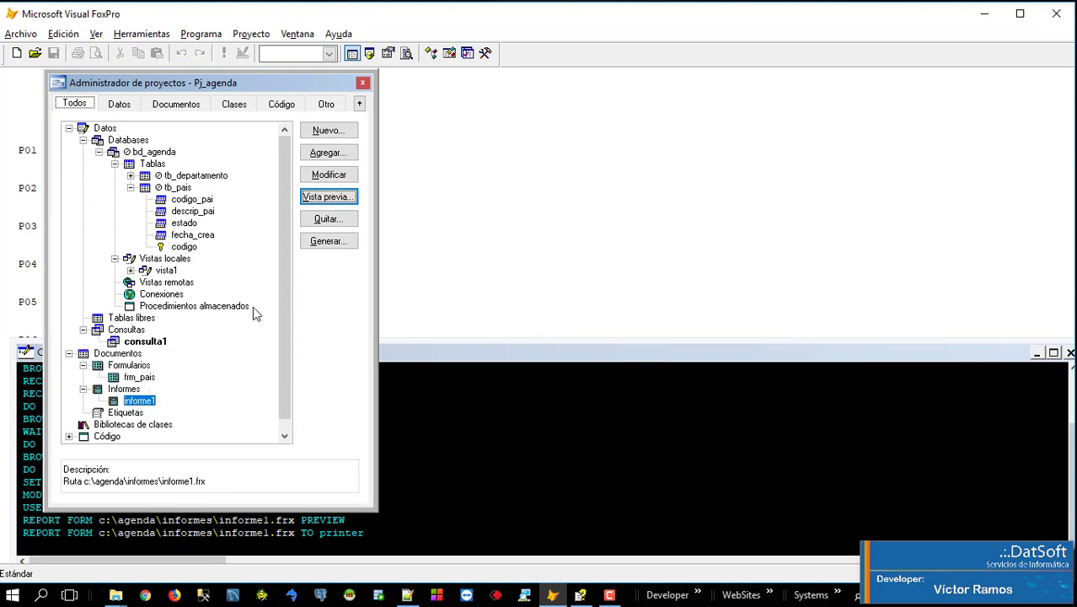
left_click(318, 175)
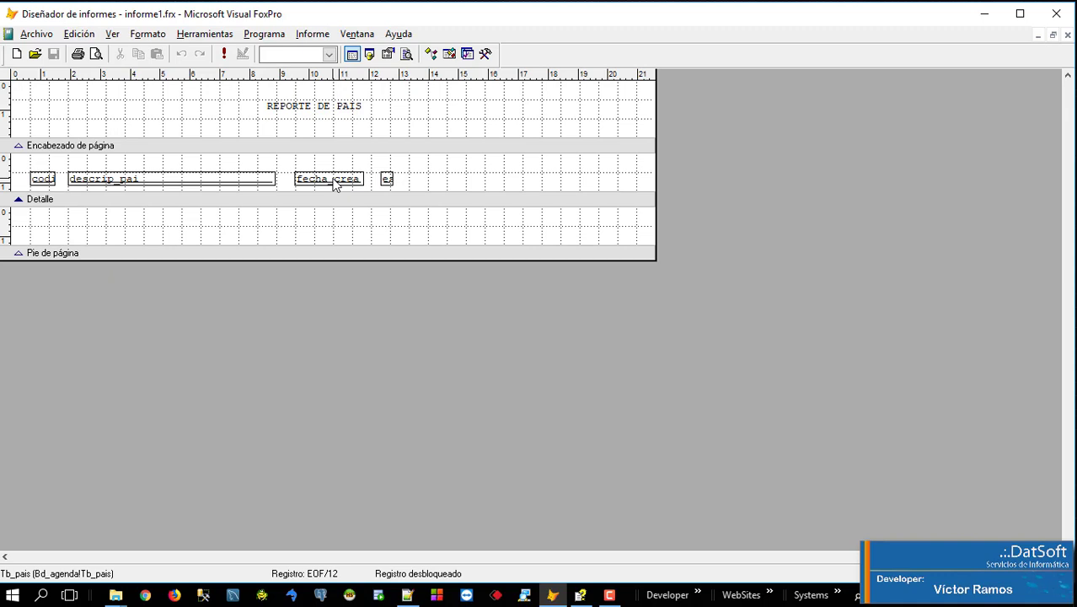
Step: Display the report controls toolbar for the designer and close the floating report designer toolbar
left_click(312, 109)
left_click(112, 33)
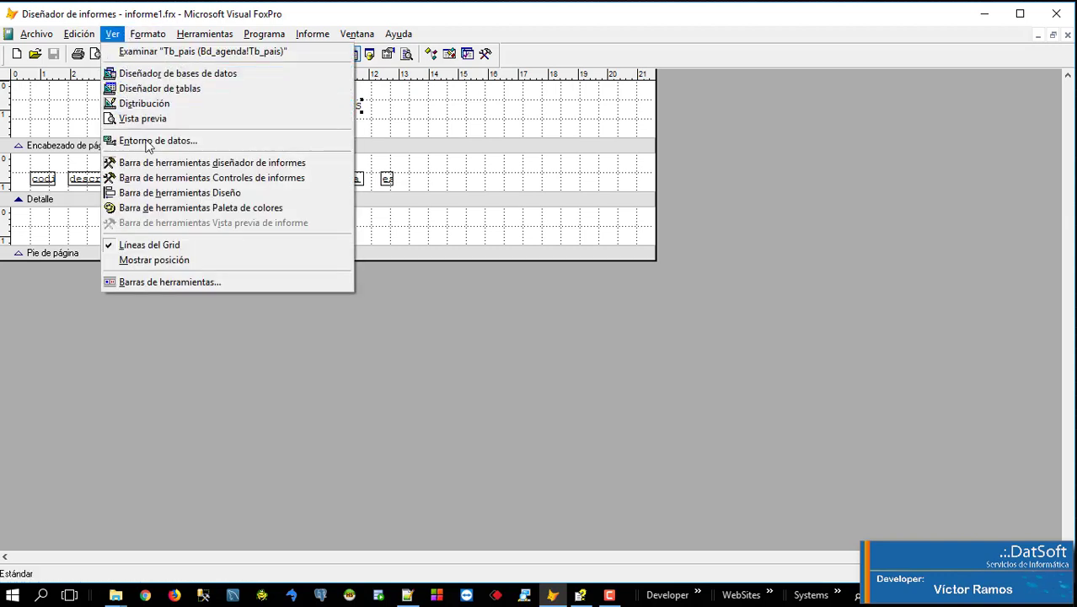
left_click(154, 165)
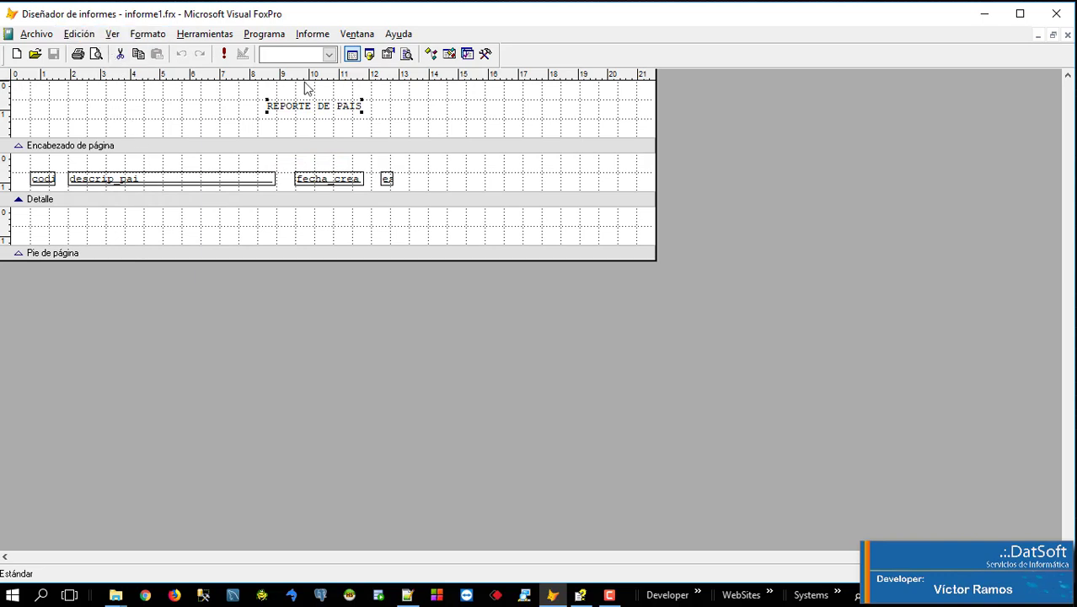
left_click(111, 36)
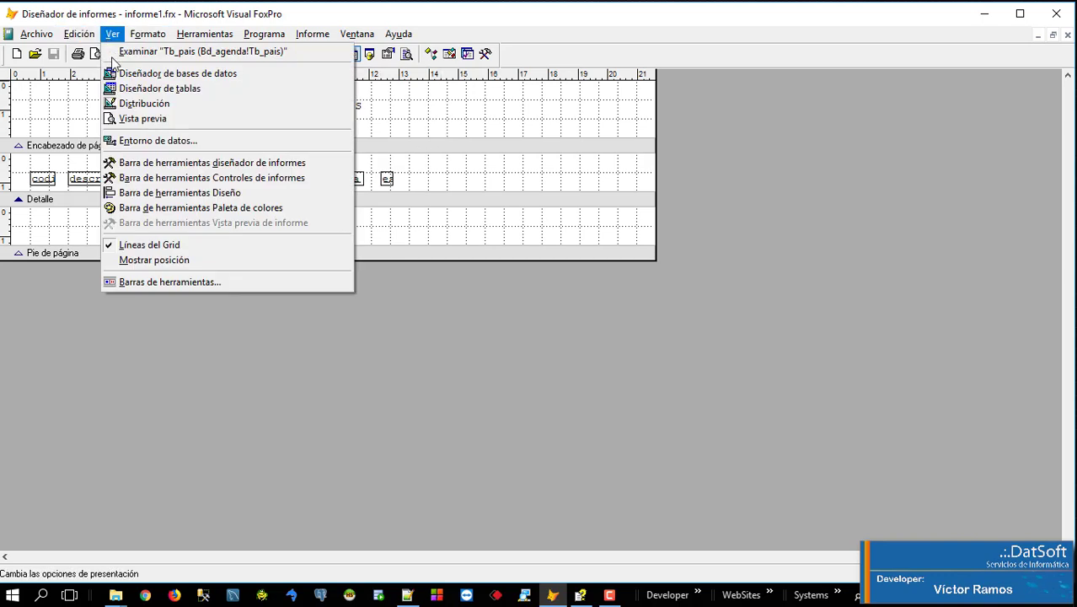
left_click(122, 163)
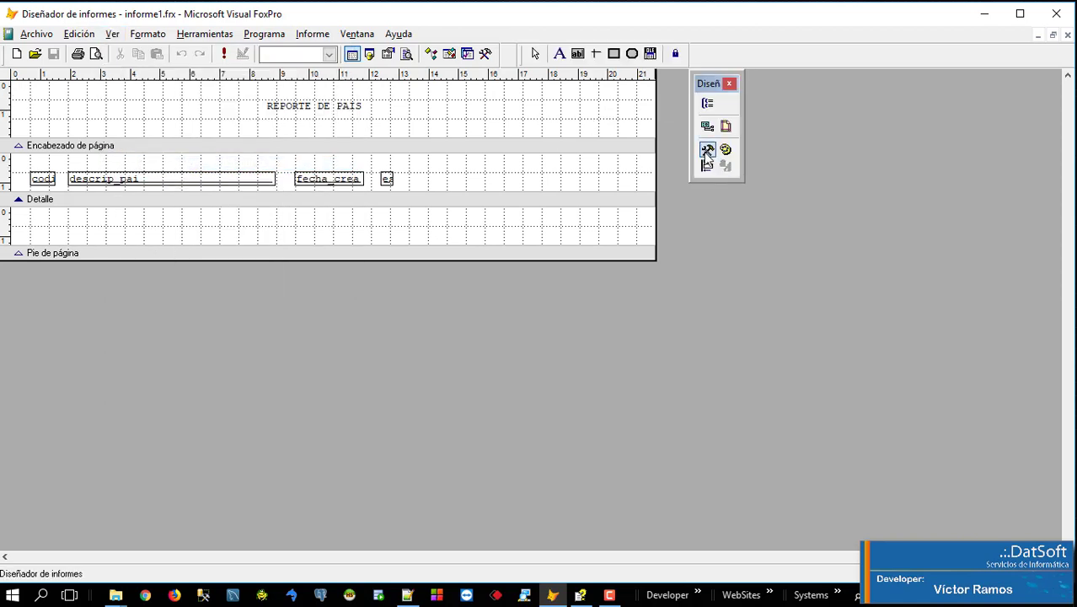
left_click(728, 85)
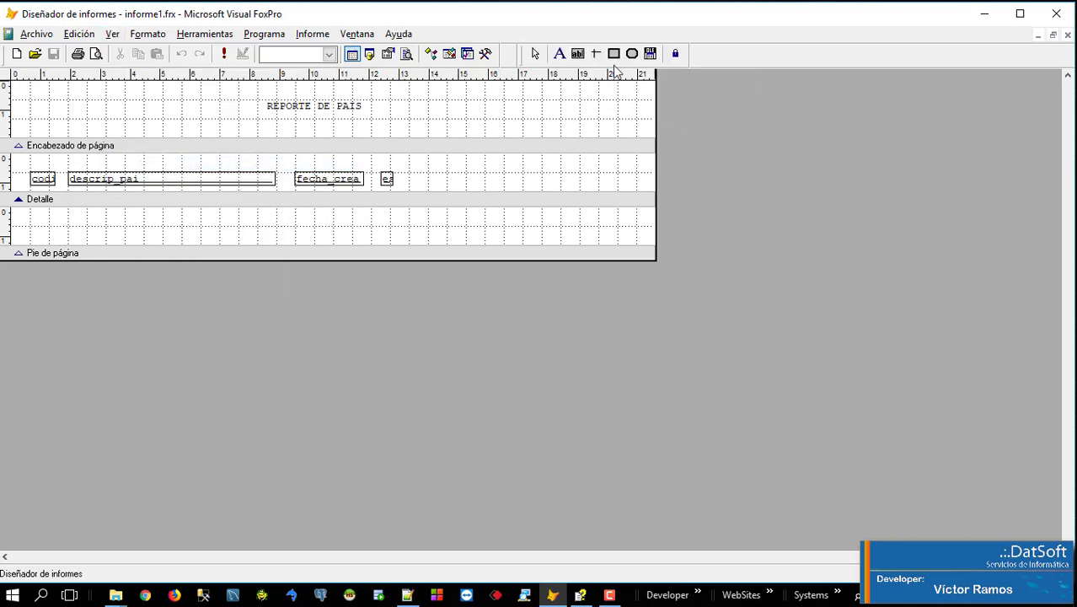
Step: Set the font of the REPORTE DE PAIS title label in the page header to Elephant, Normal, size 12
left_click(336, 112)
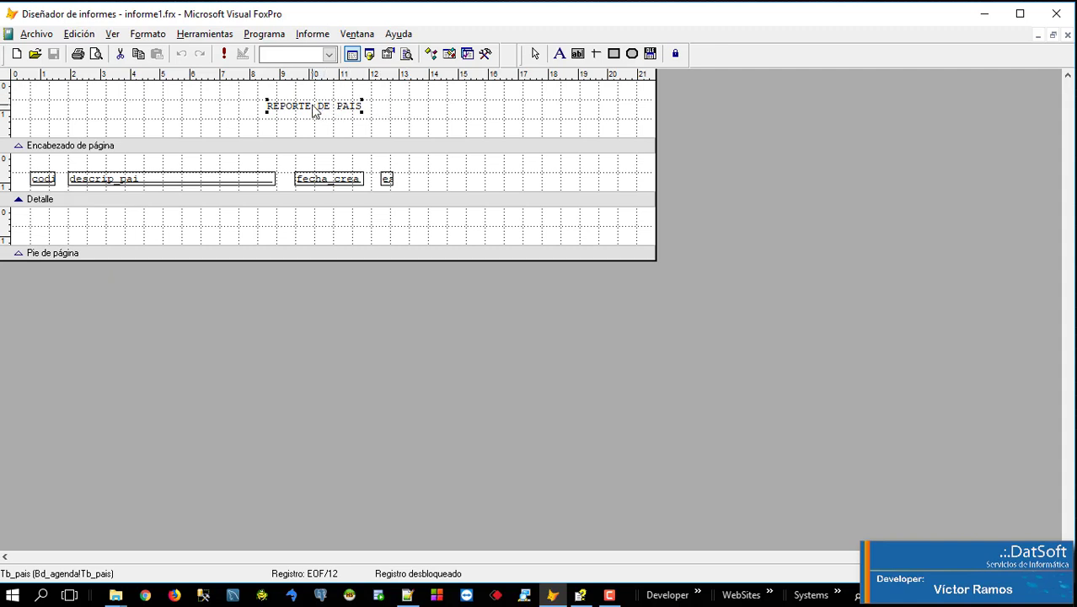
right_click(314, 111)
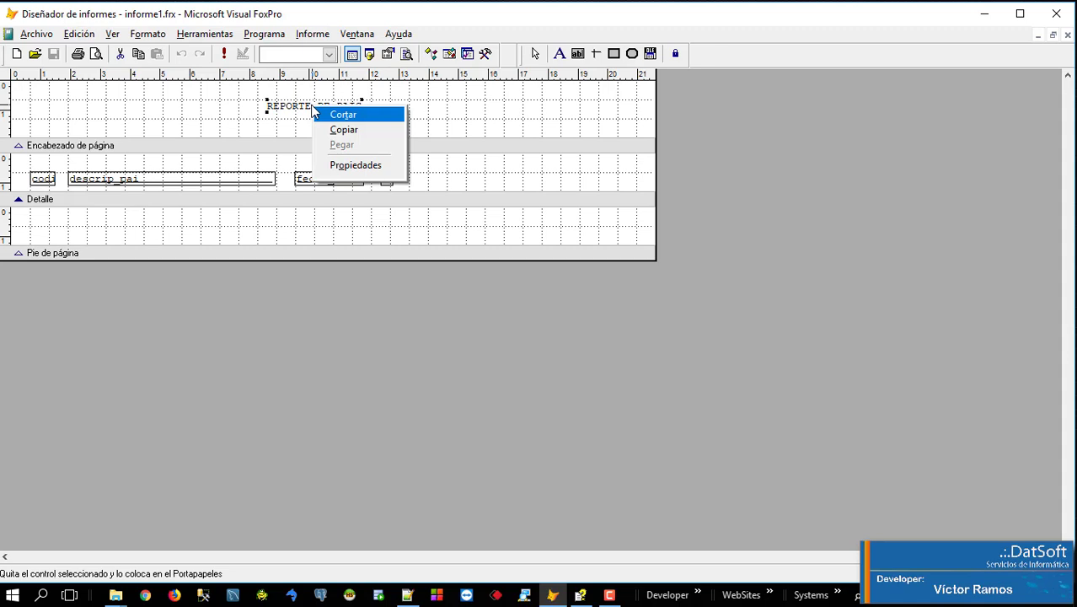
left_click(354, 165)
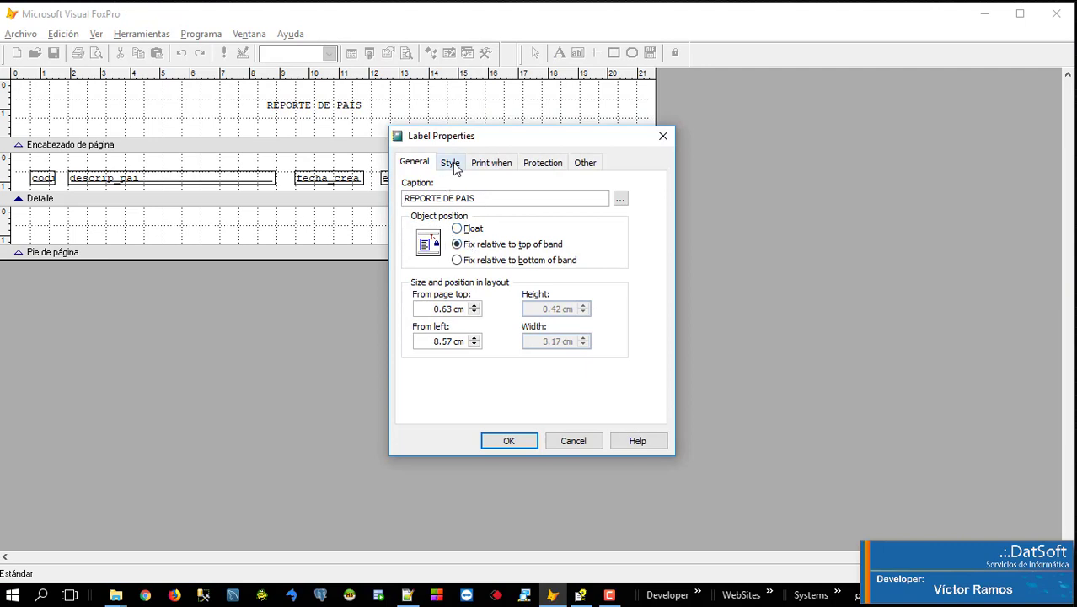
left_click(452, 164)
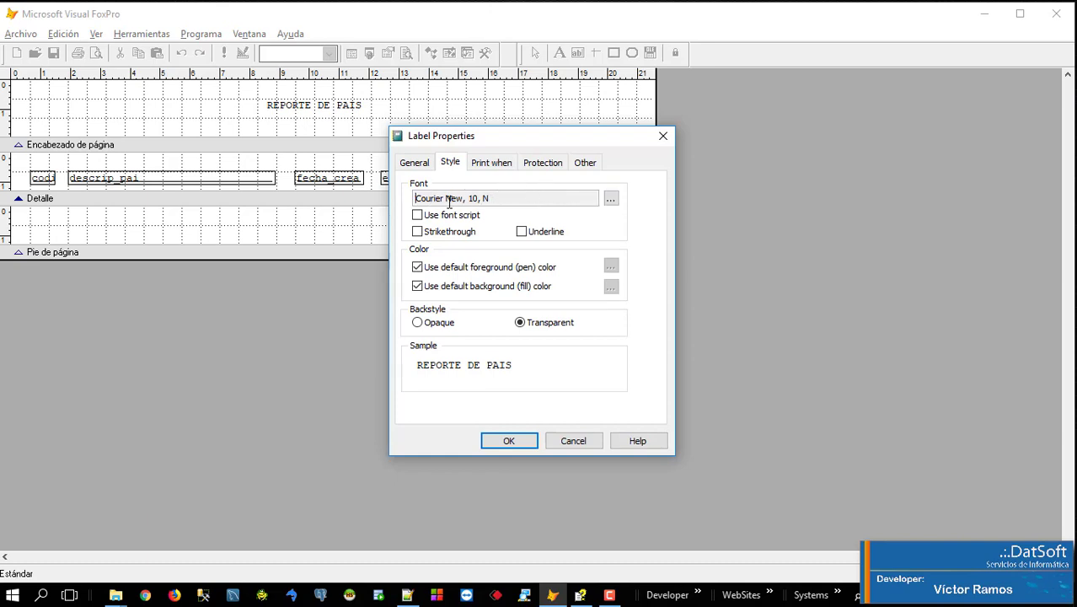
left_click_drag(461, 198, 381, 200)
left_click(474, 197)
left_click(611, 198)
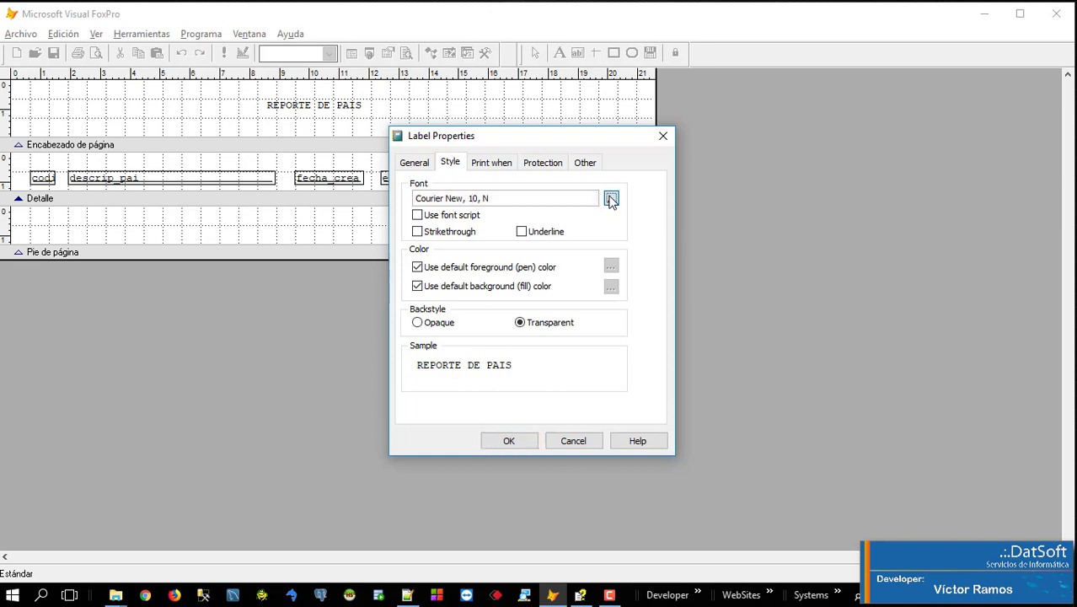
left_click(611, 199)
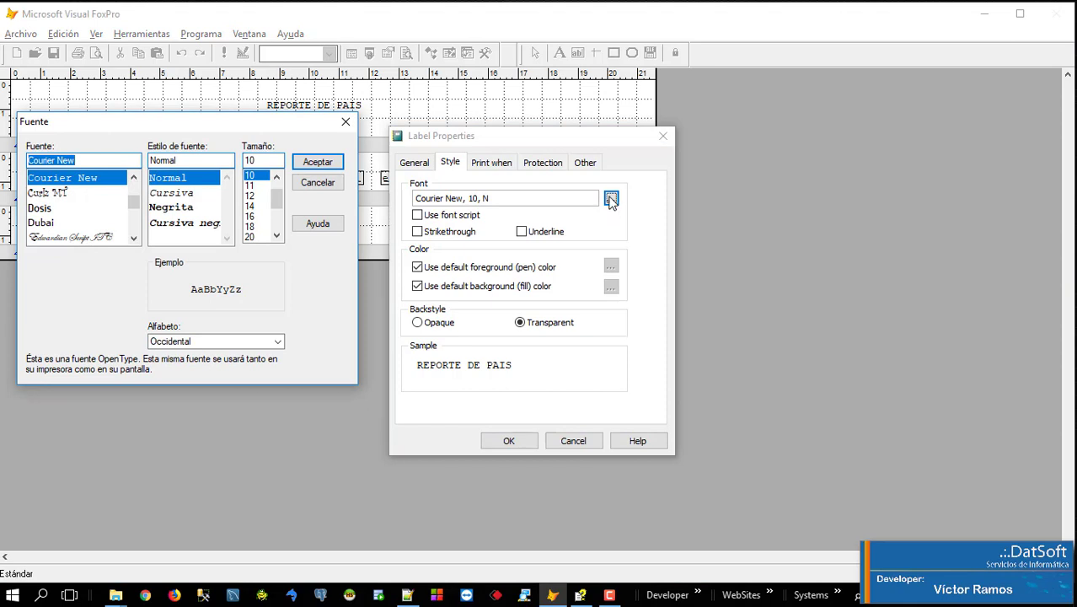
left_click(133, 239)
left_click(133, 239)
left_click(133, 239)
left_click(52, 211)
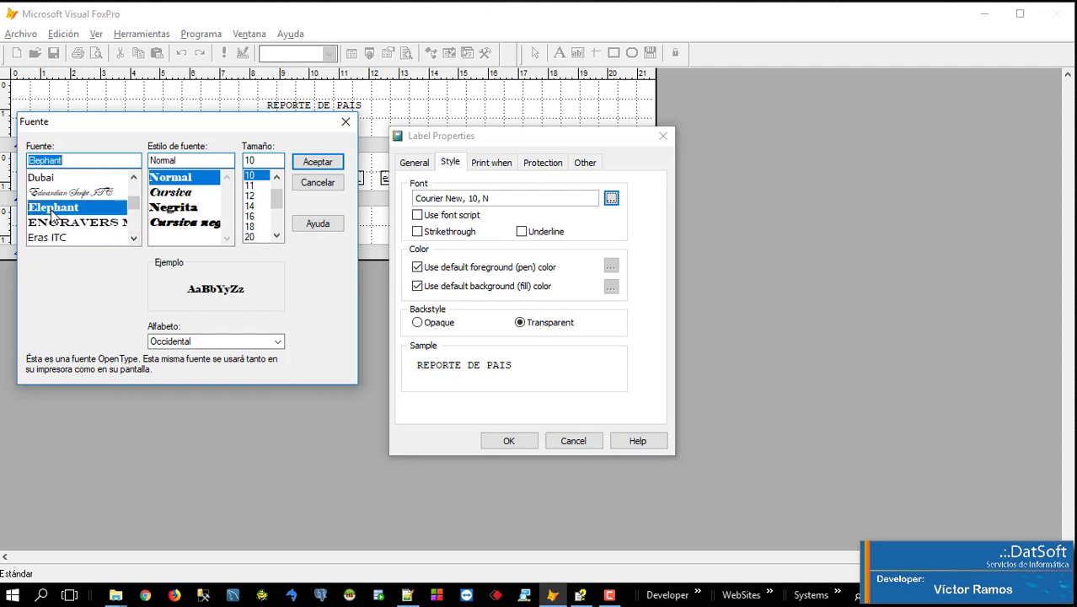
left_click(250, 196)
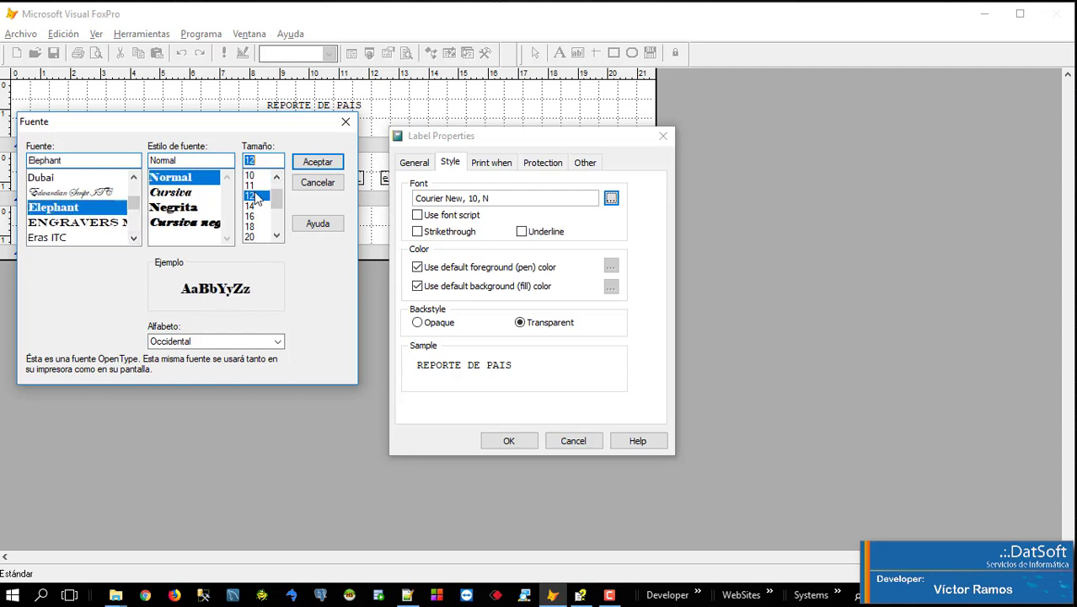
left_click(318, 166)
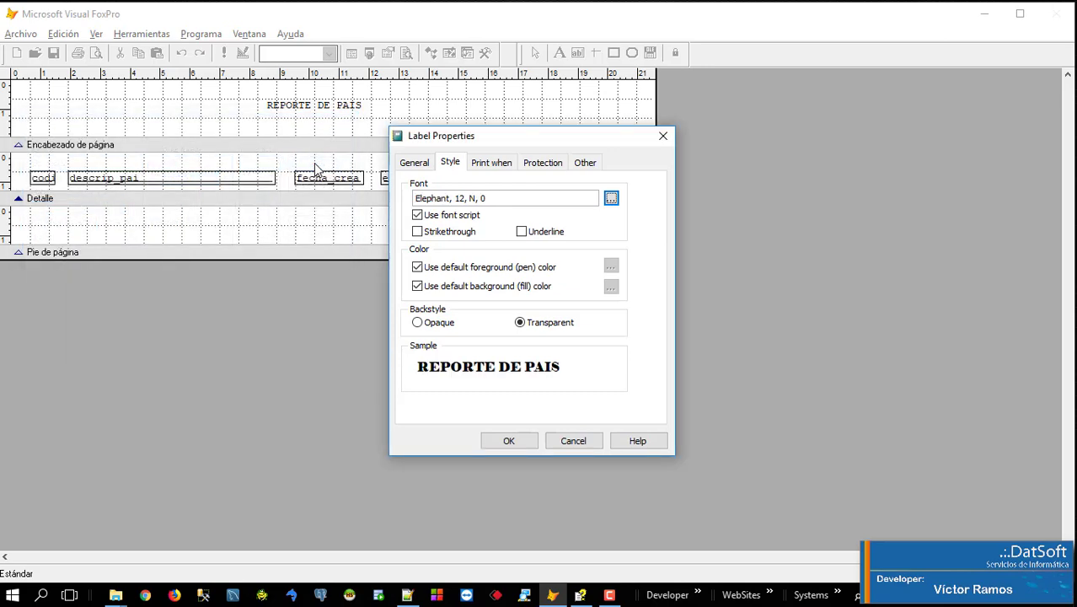
left_click(510, 441)
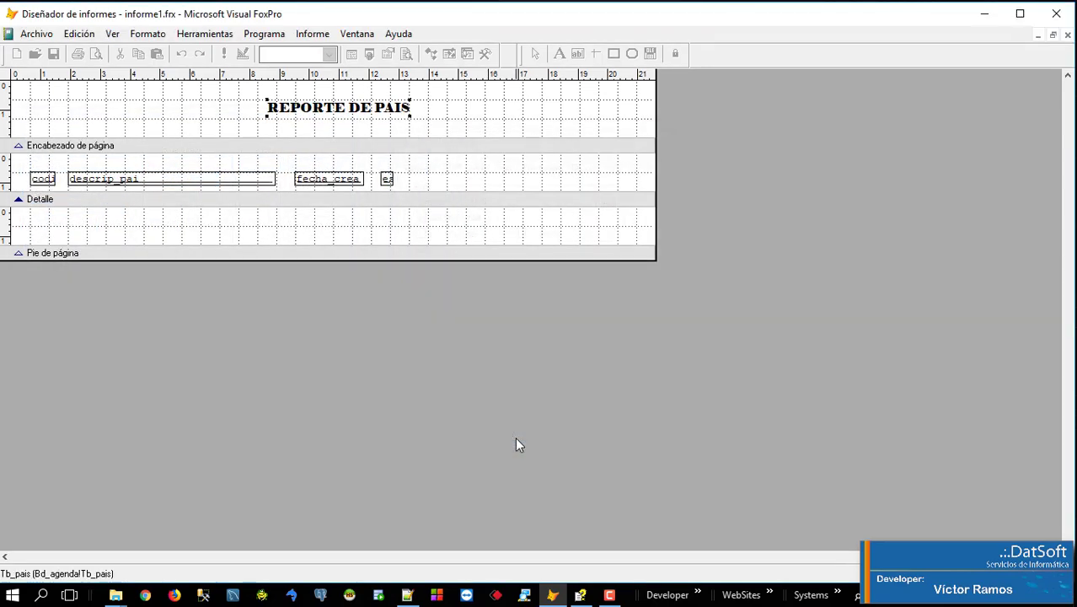
Step: Try to change the title label's font to Oswald, Negrita, size 12 from its caption editor
double_click(357, 108)
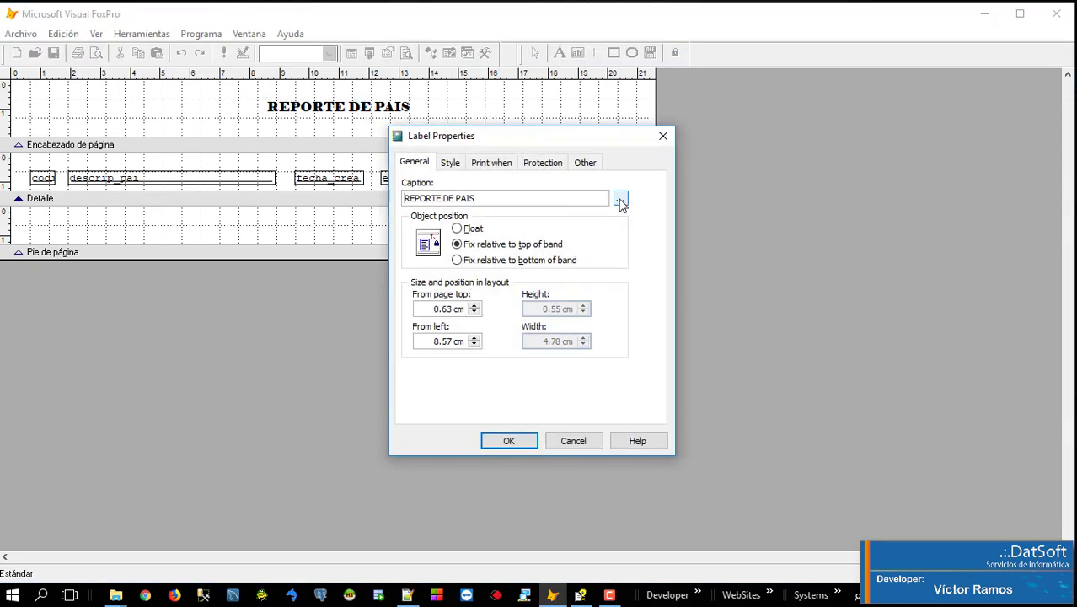
left_click(620, 198)
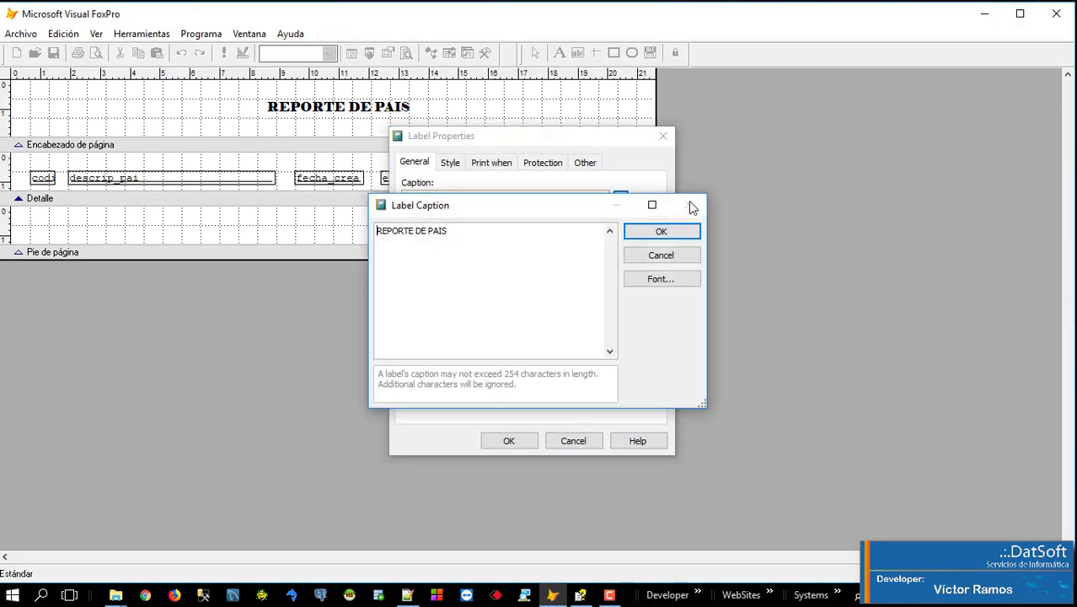
left_click(671, 257)
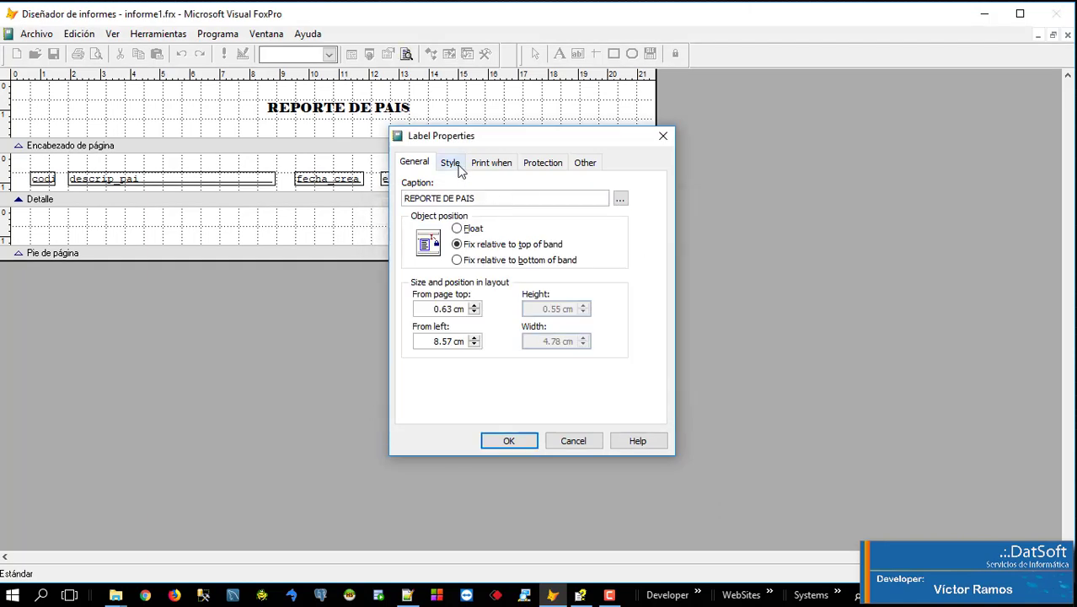
left_click(620, 198)
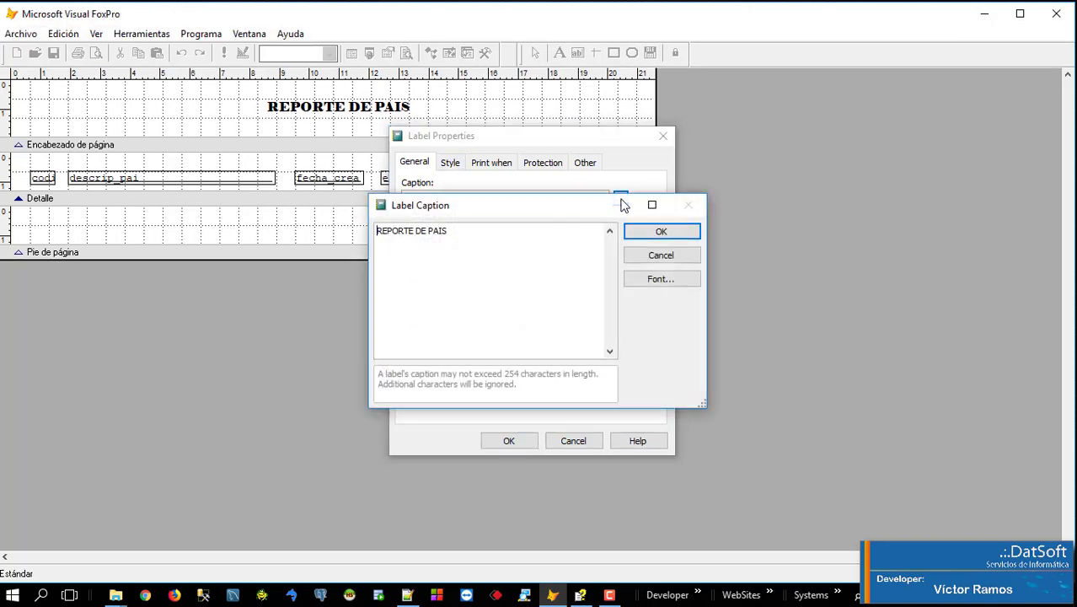
left_click(637, 287)
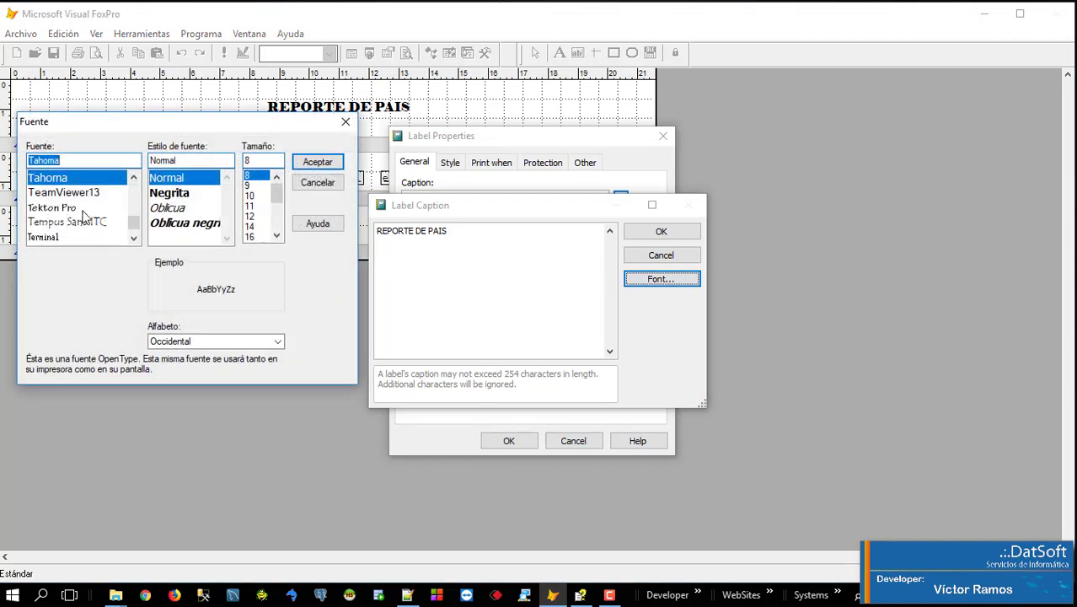
left_click(70, 209)
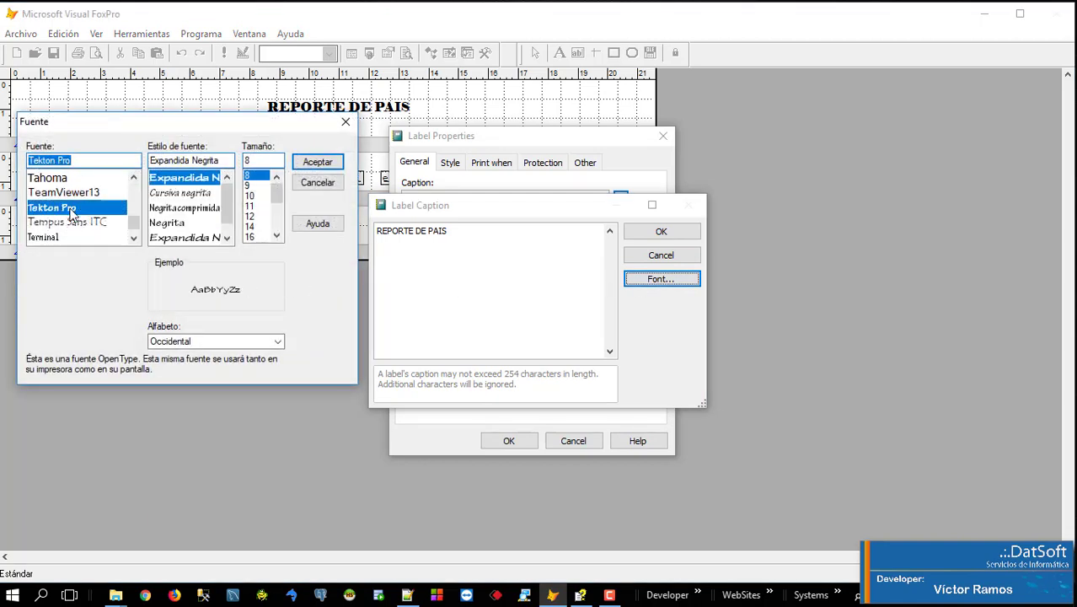
scroll(72, 217, "down", 5)
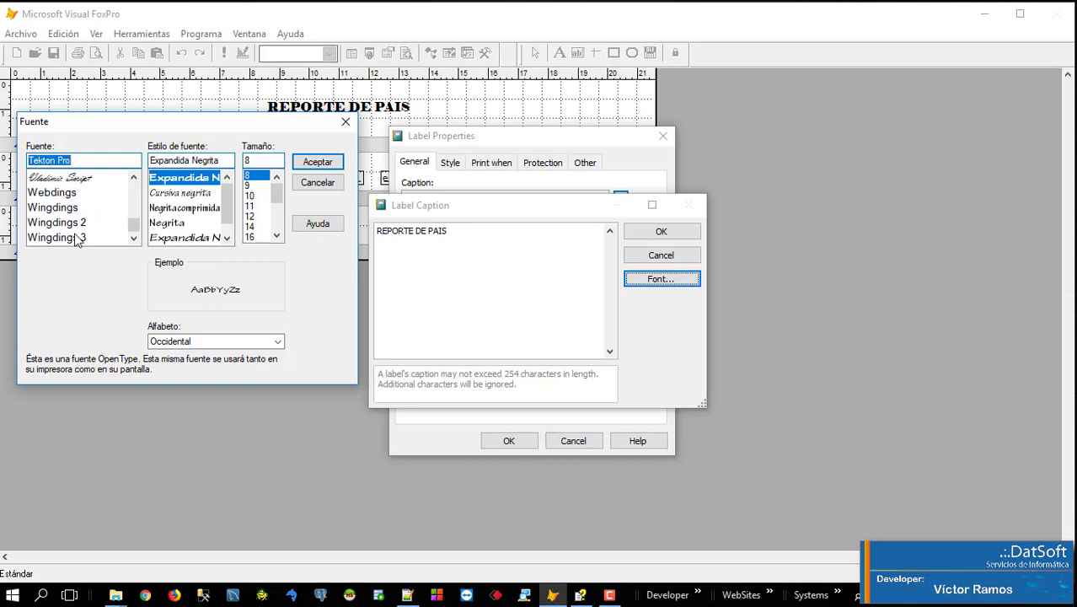
scroll(77, 240, "up", 10)
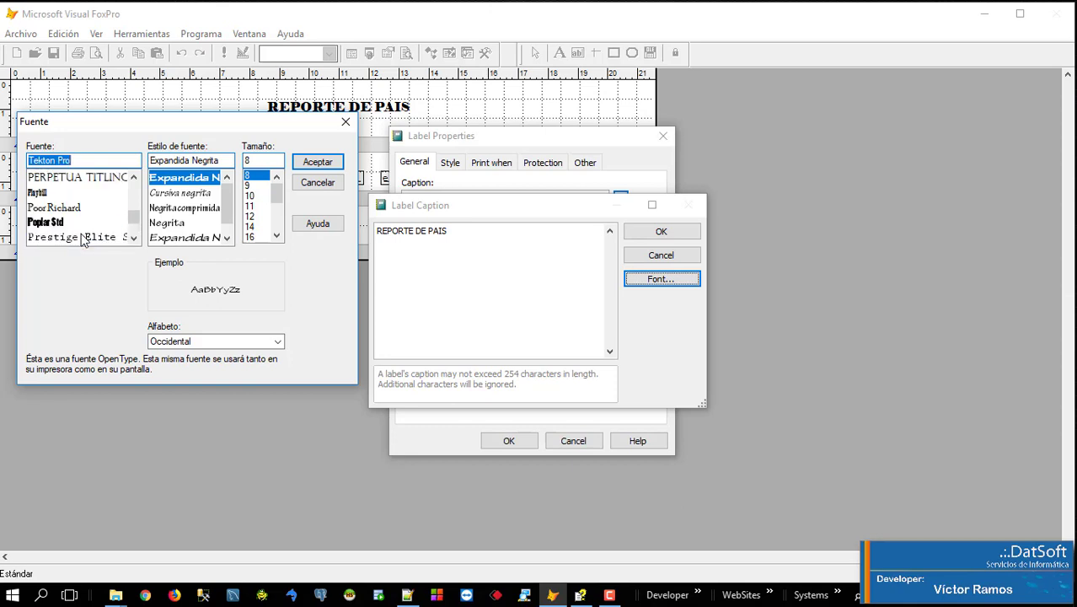
scroll(82, 240, "up", 3)
left_click(59, 211)
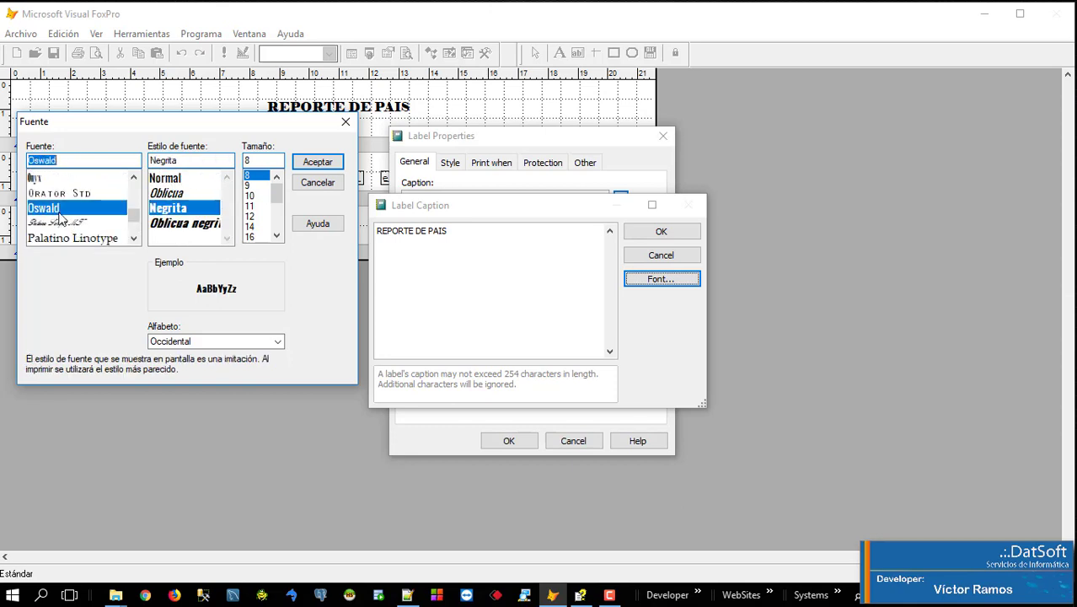
left_click(250, 216)
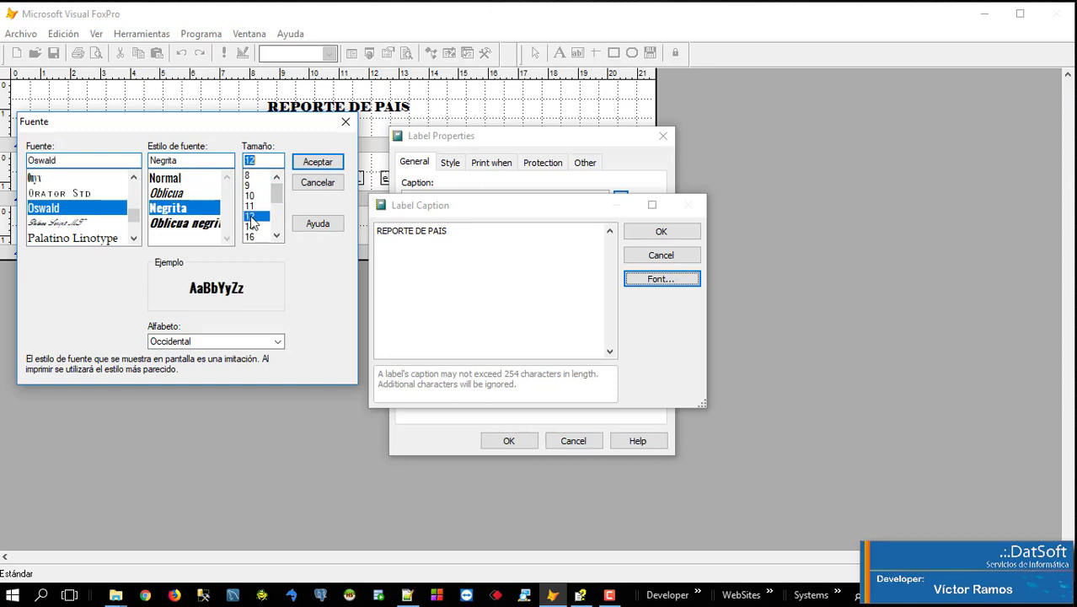
left_click(314, 163)
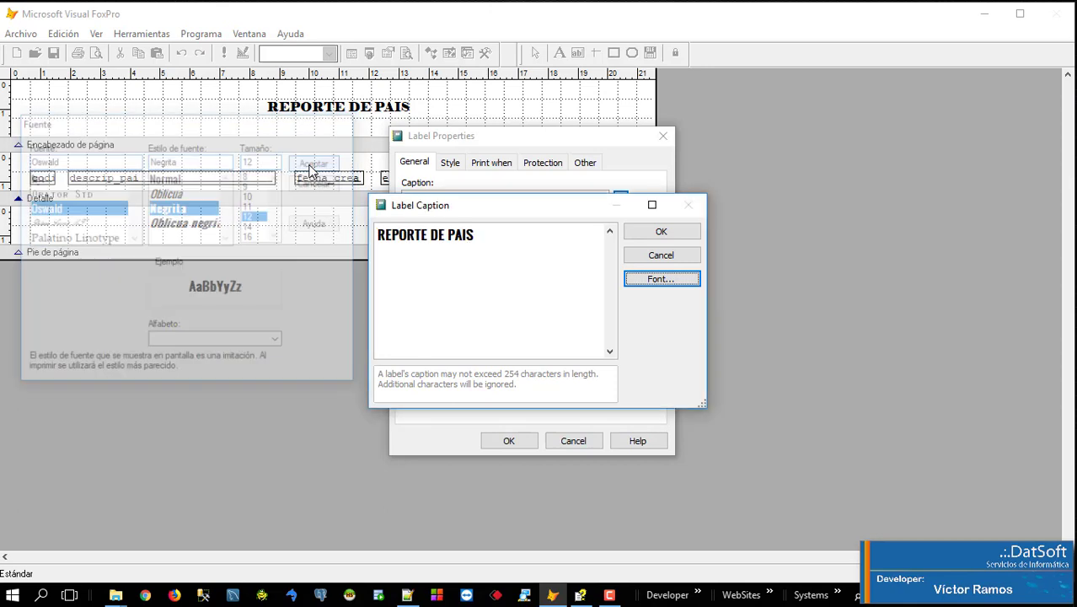
Step: Correct the title label's caption to REPORTE DE PAíS and apply the label properties
left_click(469, 236)
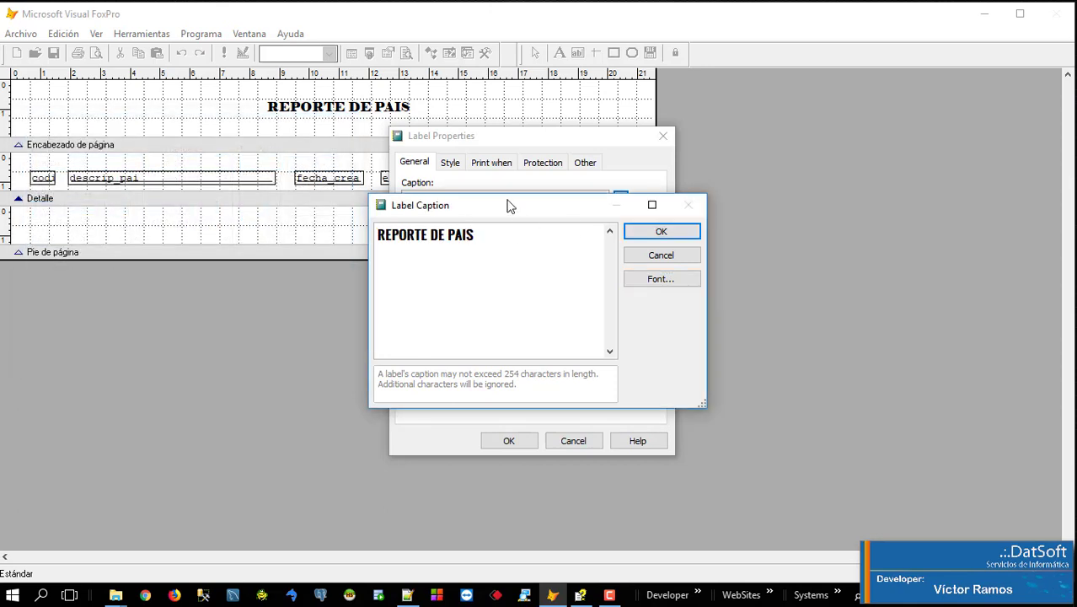
key("BackSpace")
type("í")
left_click(662, 234)
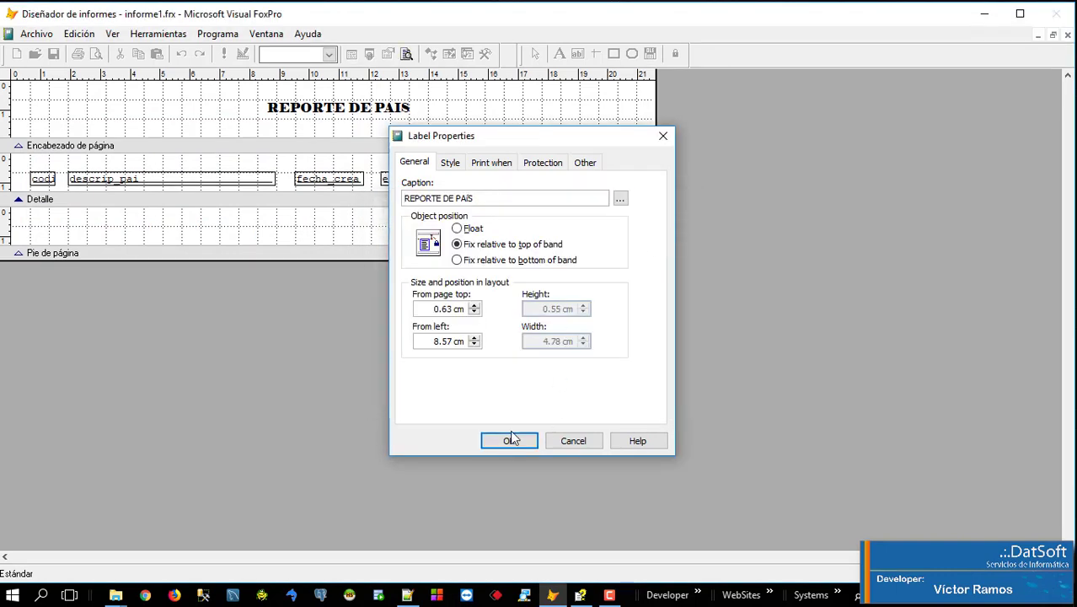
left_click(506, 440)
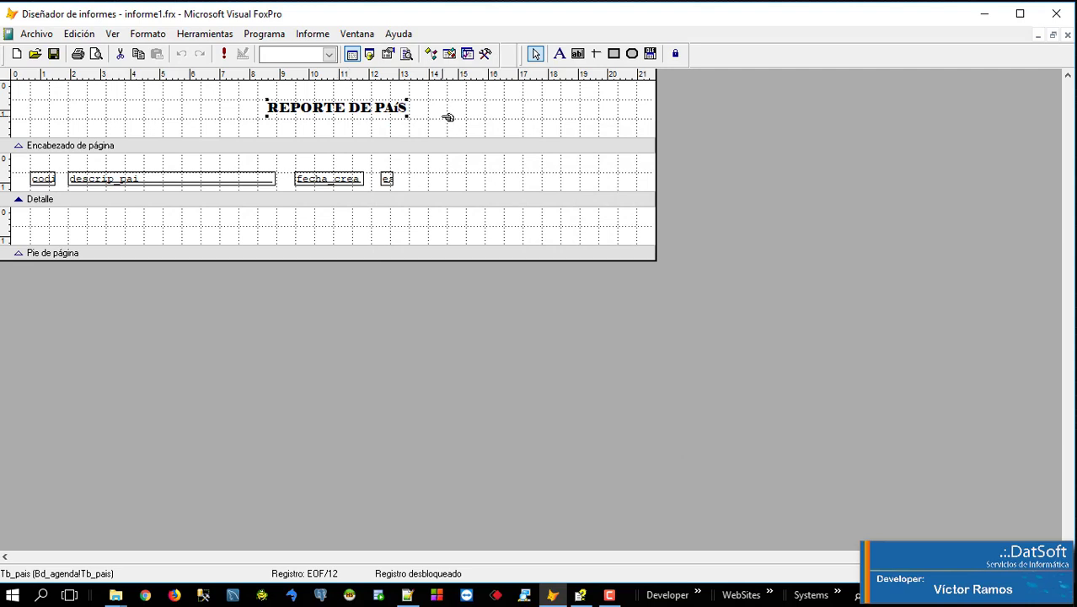
Step: Move the REPORTE DE PAíS title slightly up within the page header and center it horizontally on the page
left_click_drag(354, 112, 317, 112)
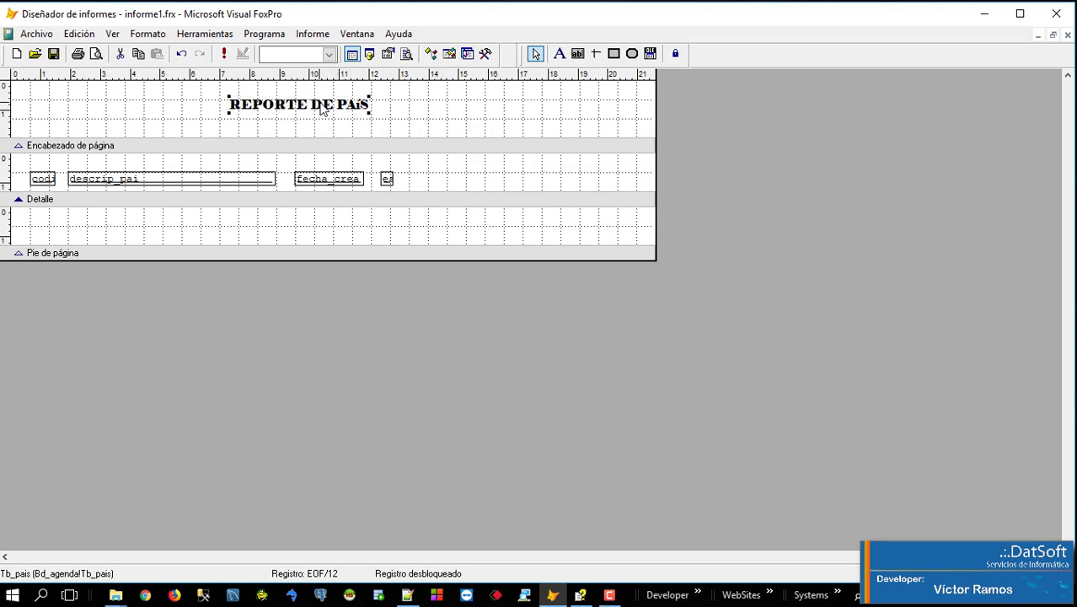
key("ctrl+z")
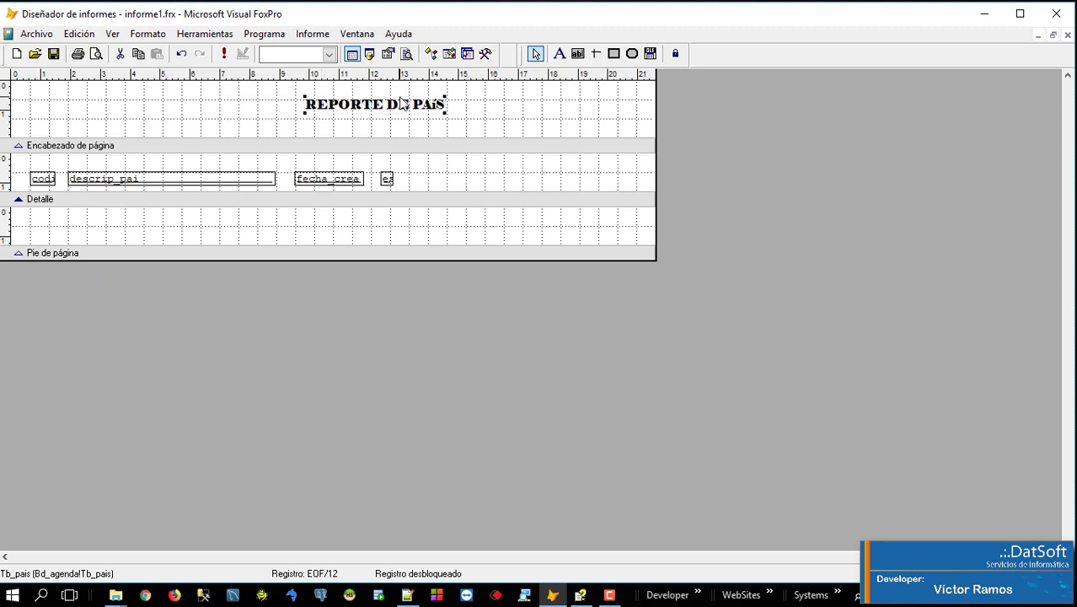
left_click_drag(384, 106, 291, 114)
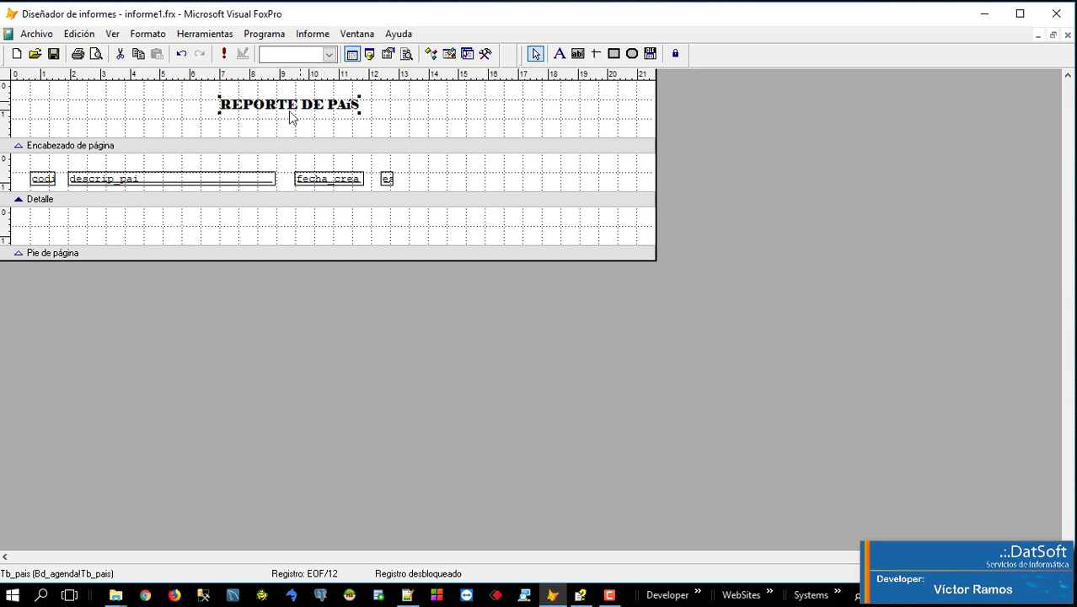
left_click(82, 34)
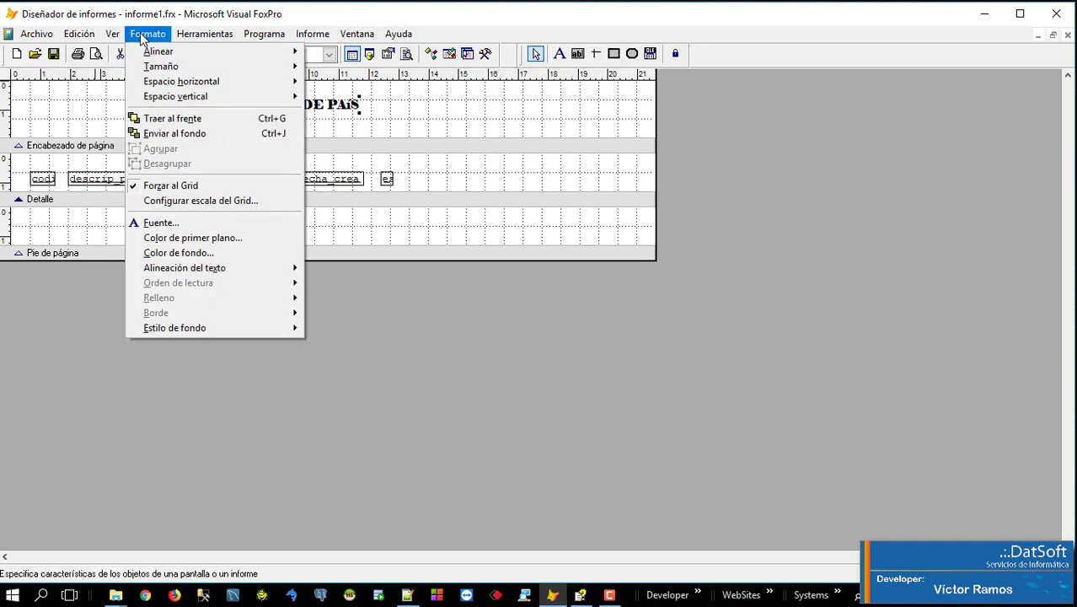
mouse_move(164, 51)
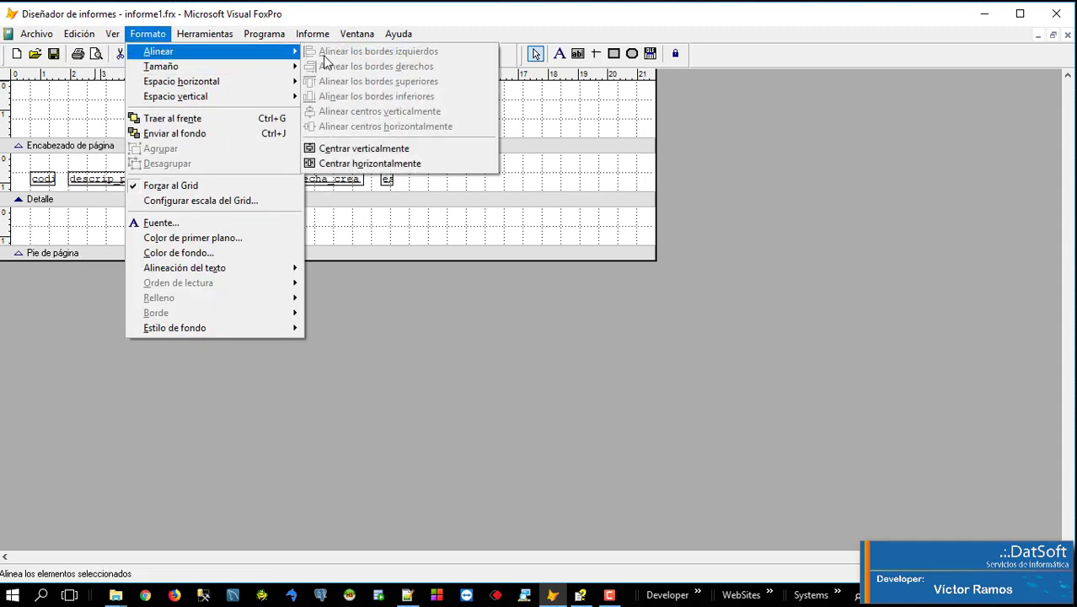
left_click(357, 171)
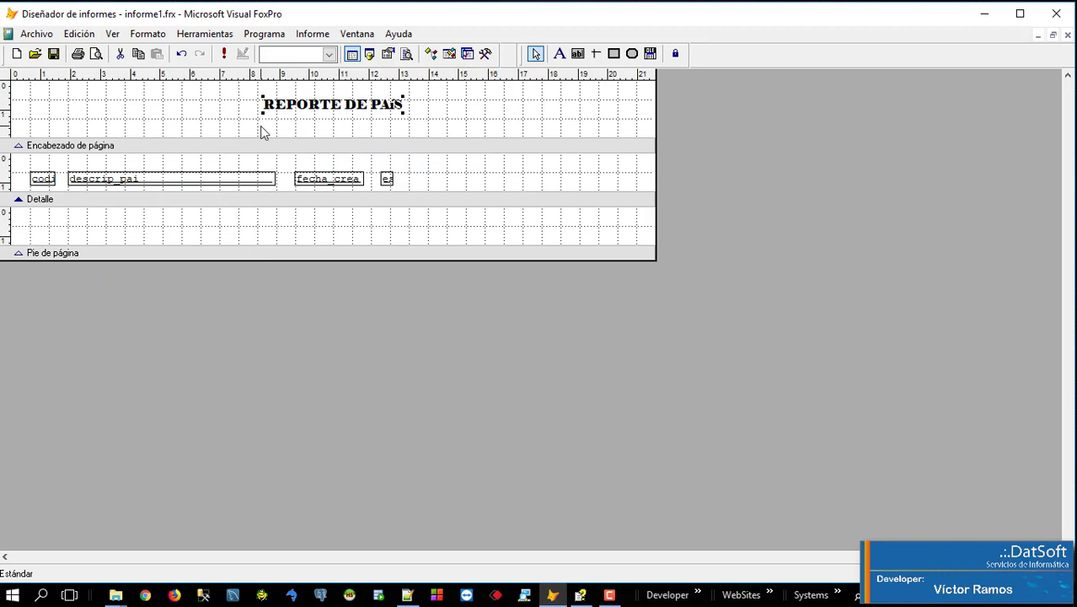
Step: Draw a horizontal line about 5 cm long under the REPORTE DE PAíS title and nudge it slightly up towards the text
left_click(596, 53)
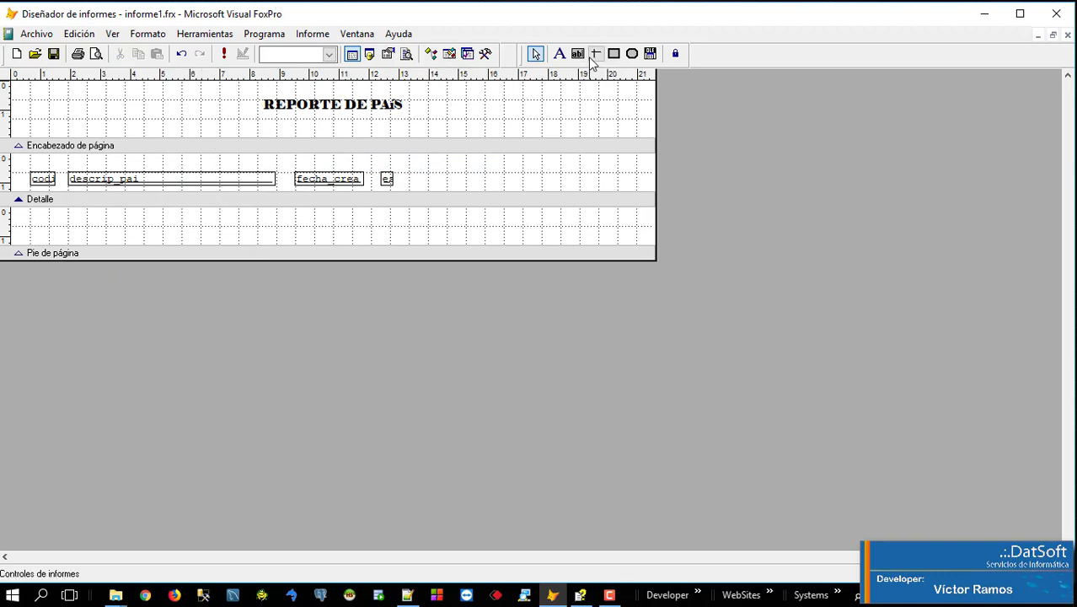
left_click(597, 53)
left_click_drag(258, 118, 410, 118)
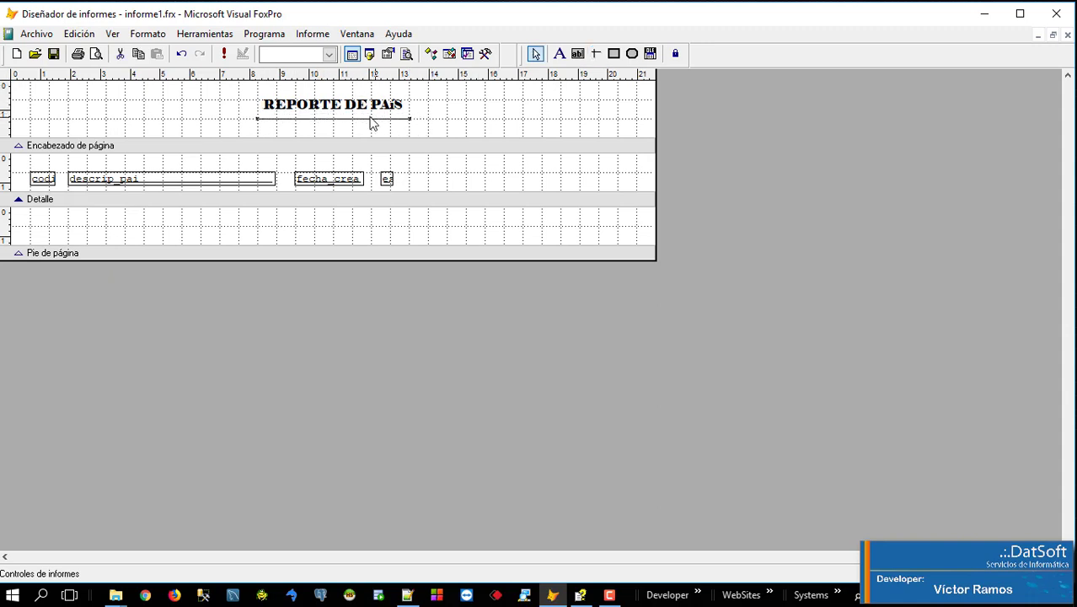
key("Up")
key("Up")
key("Up")
key("Up")
key("Up")
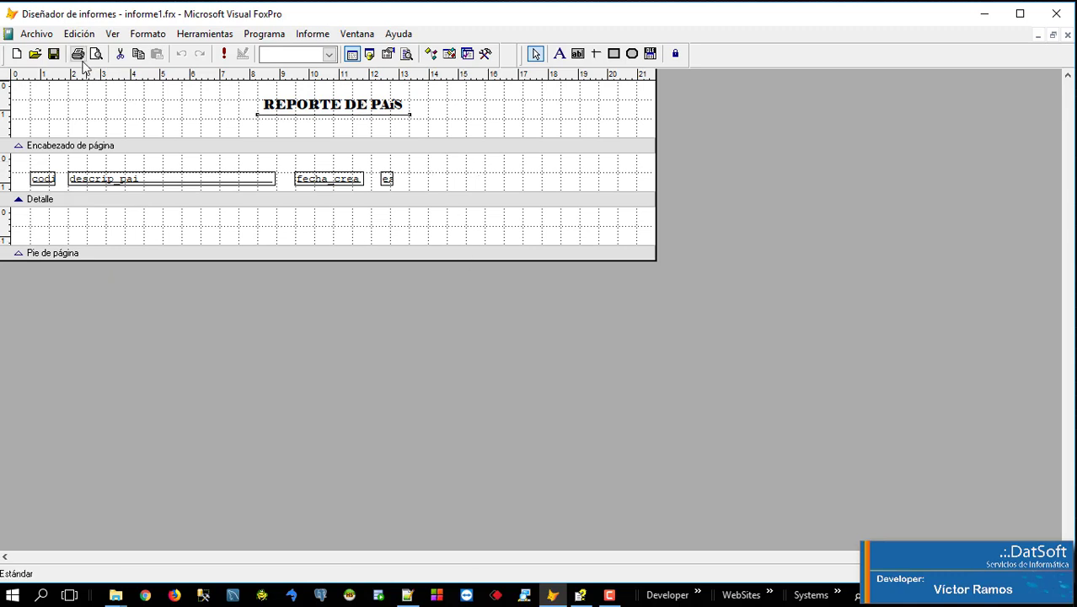
Step: Save the report and check the underlined title in the print preview before returning to the design
left_click(54, 56)
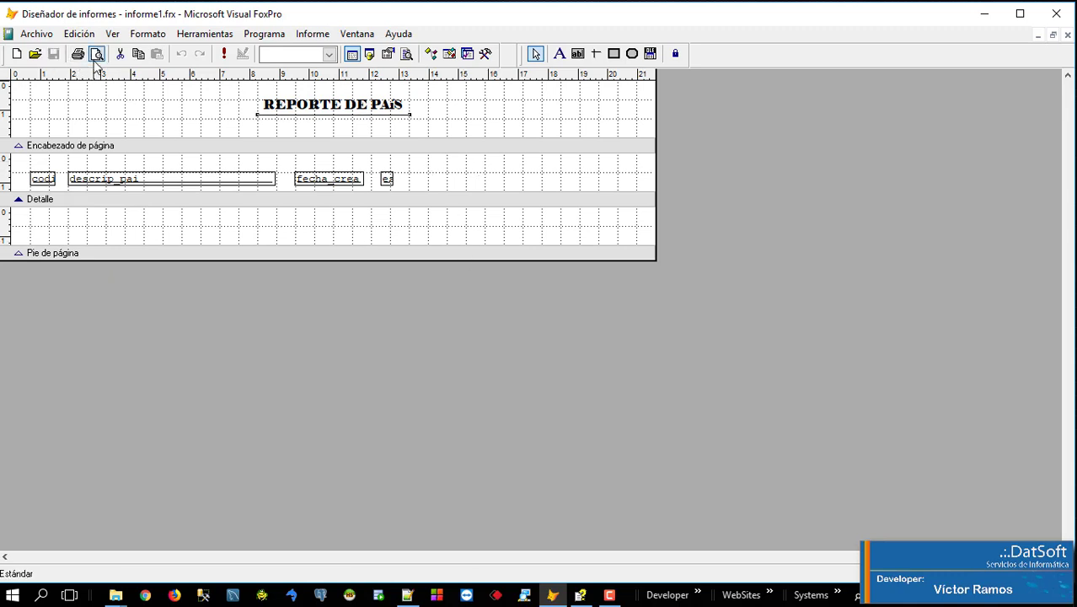
left_click(96, 56)
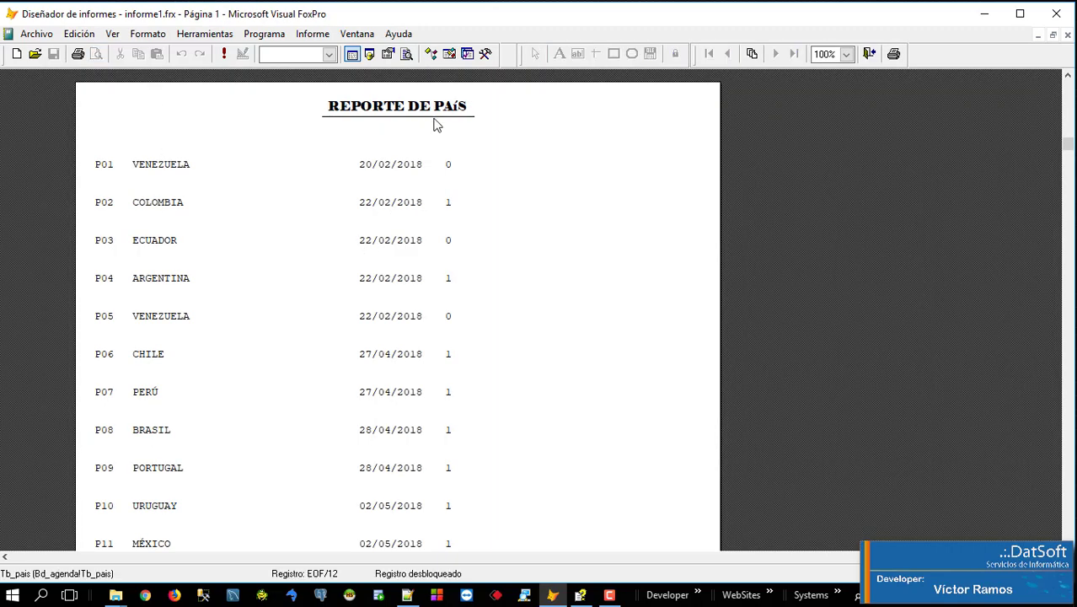
left_click(869, 53)
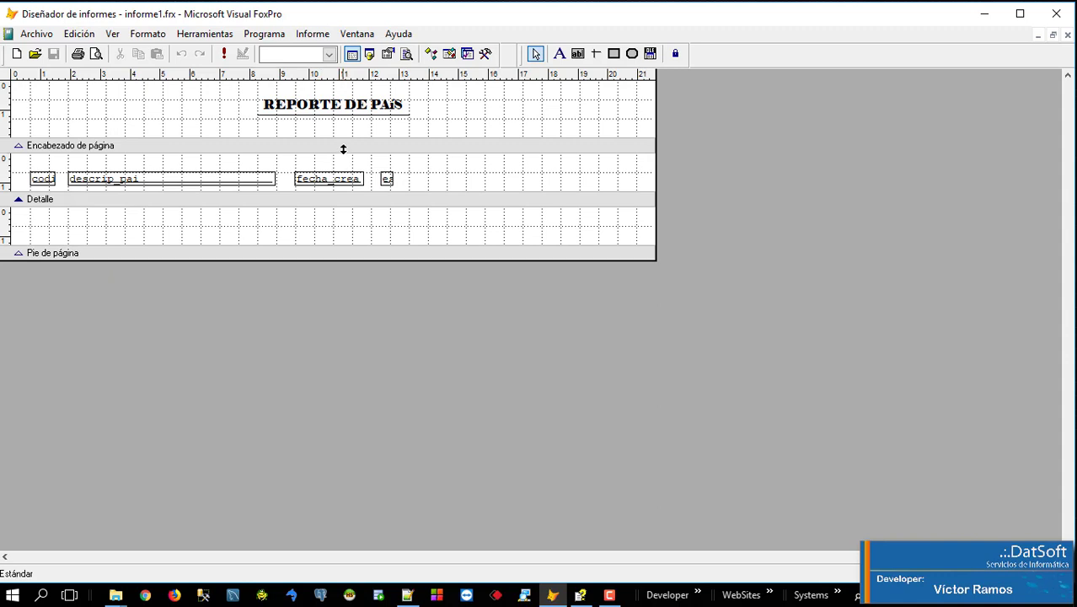
Step: Set the border of the line under the title to 2 puntos and check its thickness in the report preview
left_click(366, 114)
left_click(140, 39)
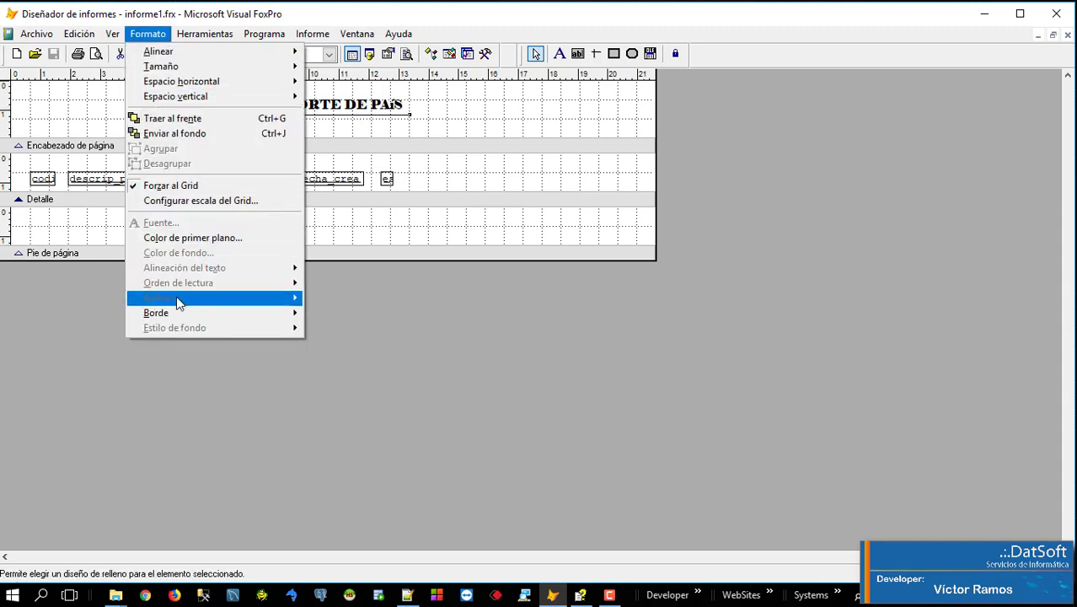
mouse_move(178, 314)
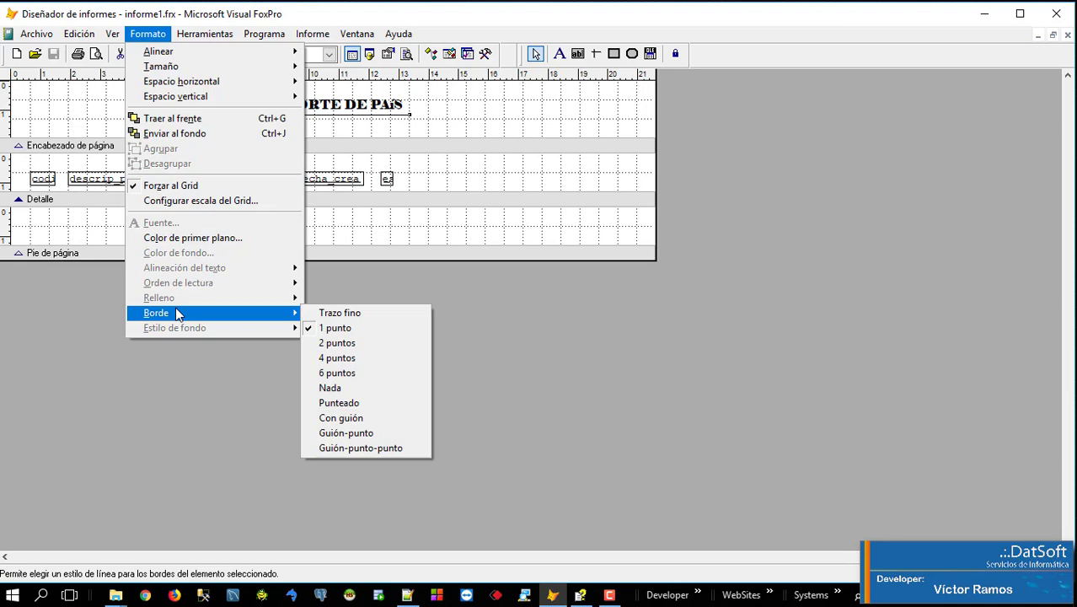
left_click(333, 344)
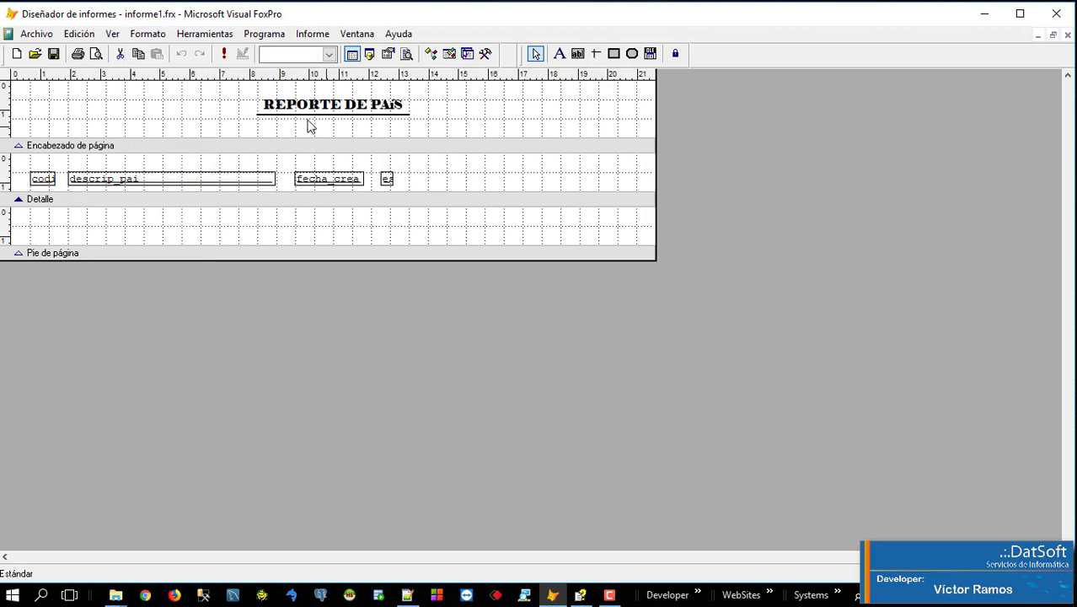
left_click(96, 53)
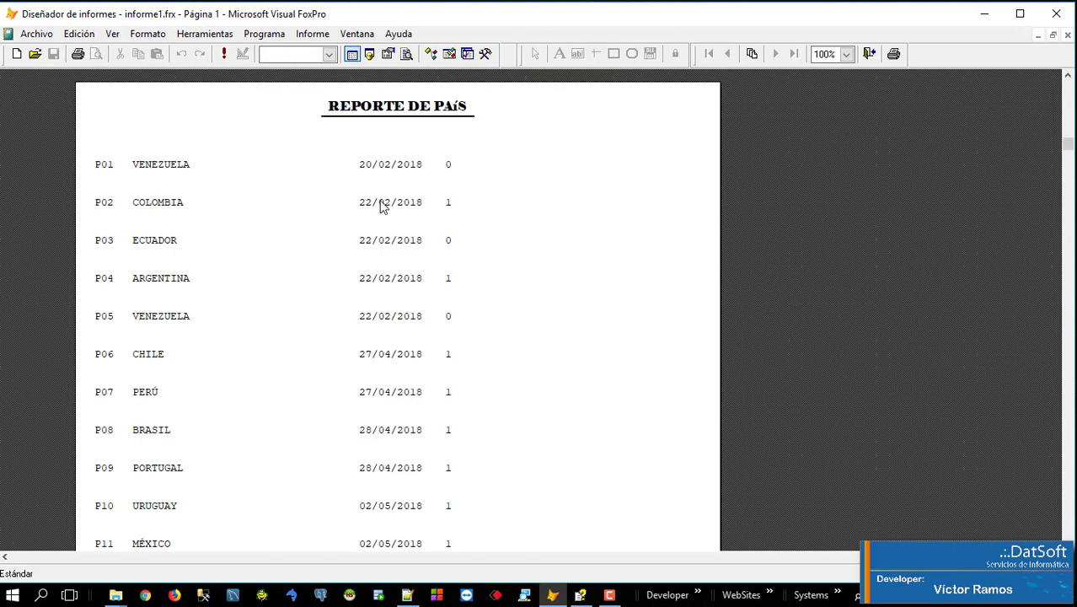
left_click(869, 53)
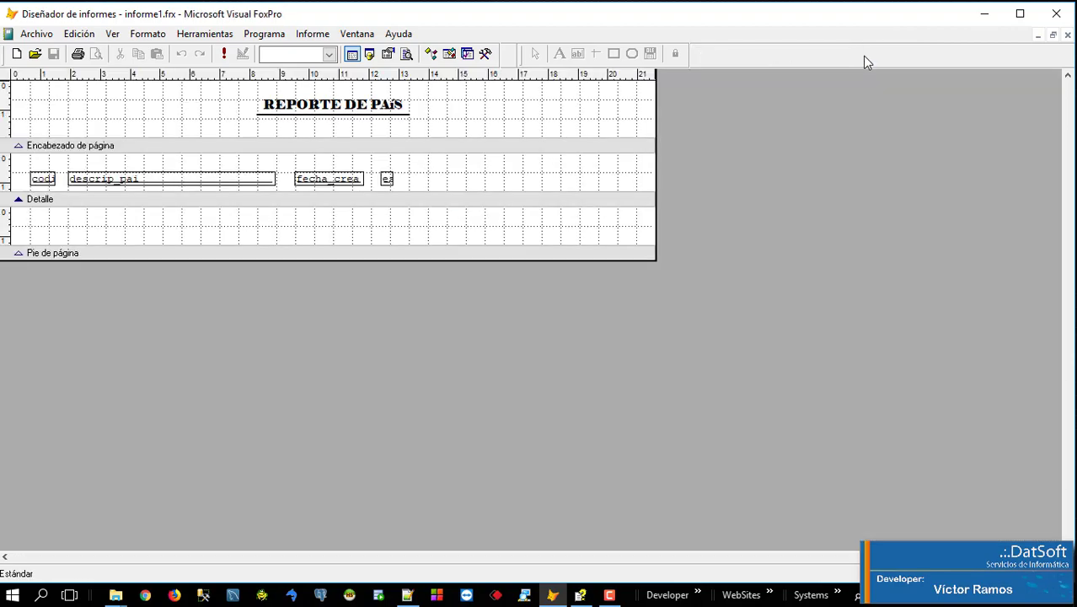
Step: Set the foreground color of the REPORTE DE PAíS title to the basic blue
left_click(292, 107)
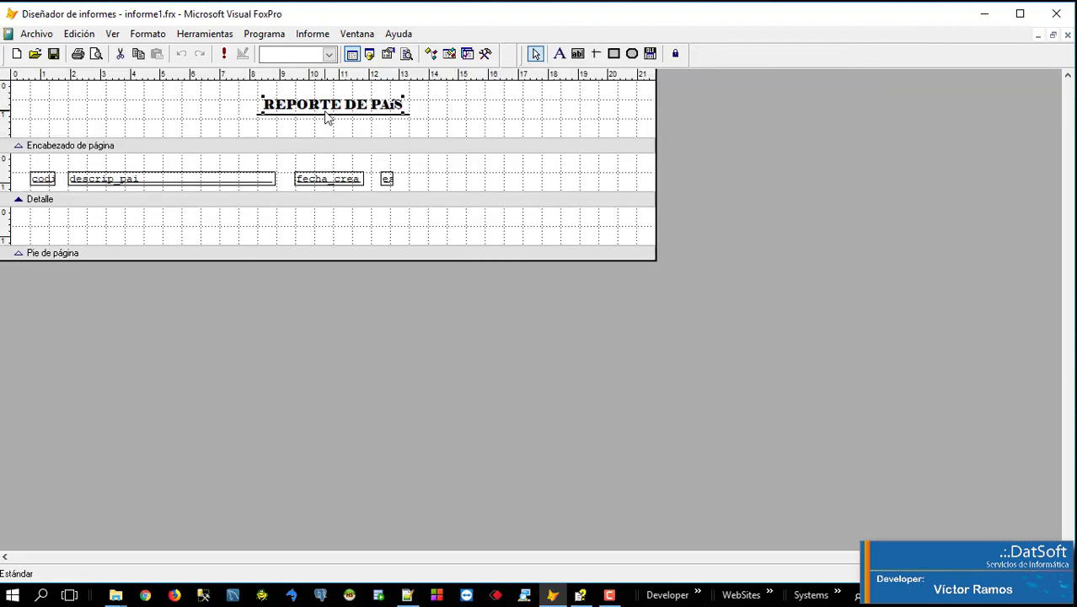
left_click(135, 36)
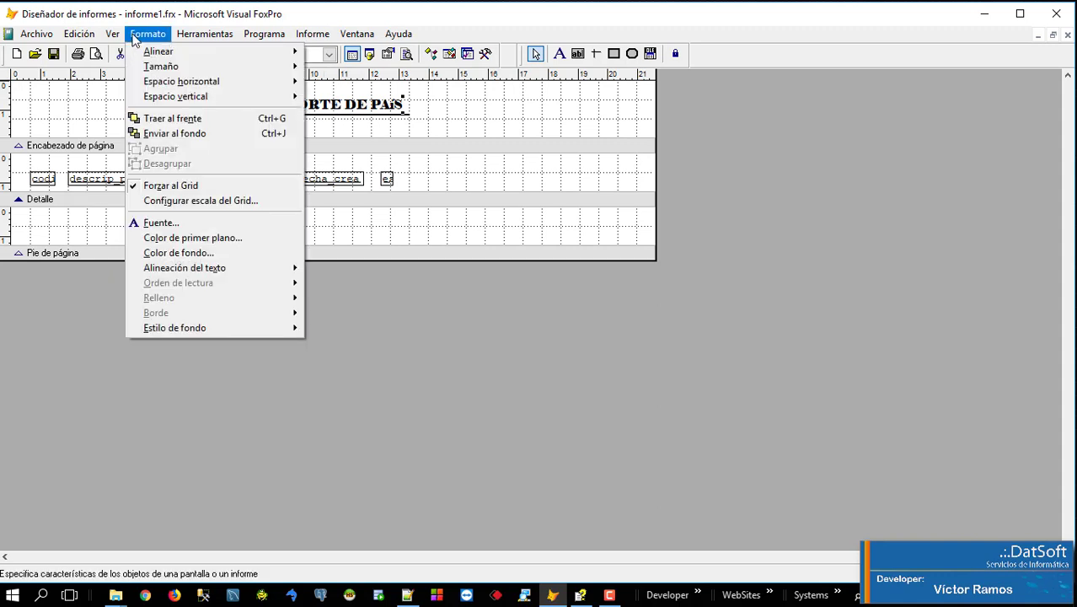
left_click(162, 241)
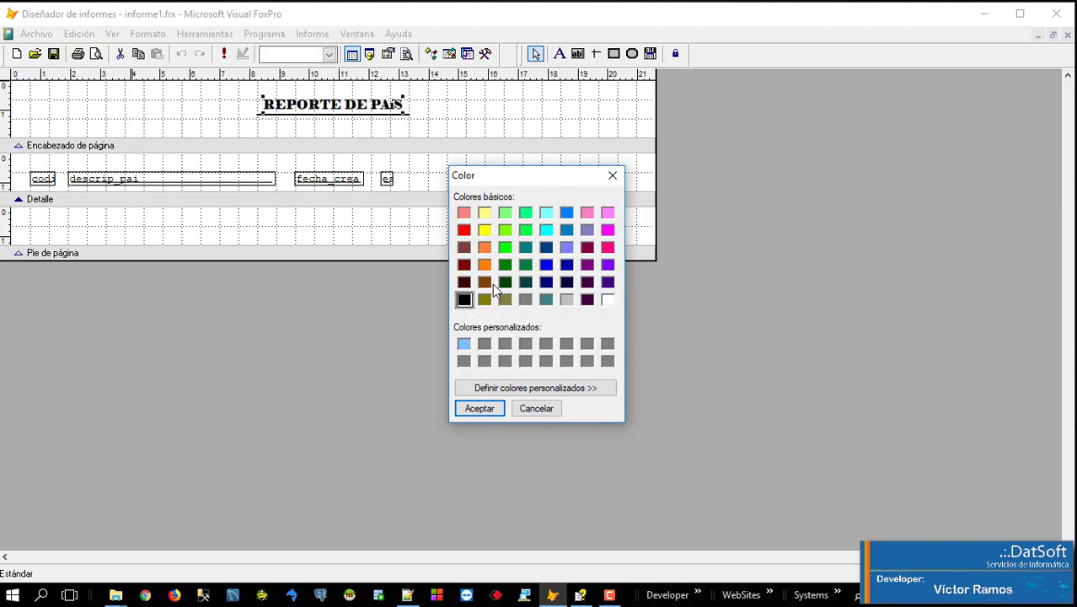
left_click(547, 268)
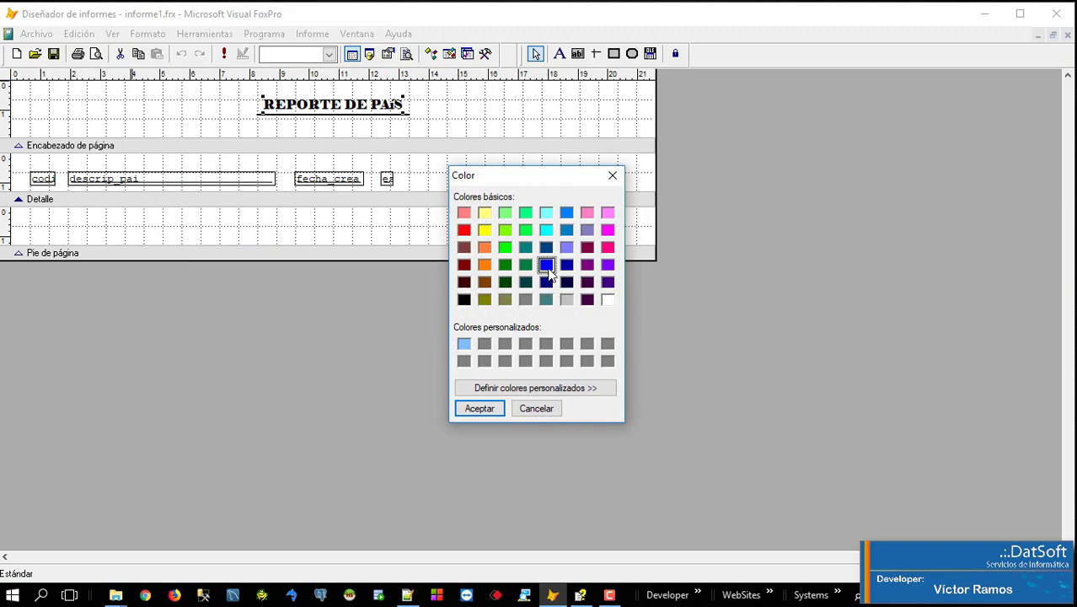
left_click(473, 410)
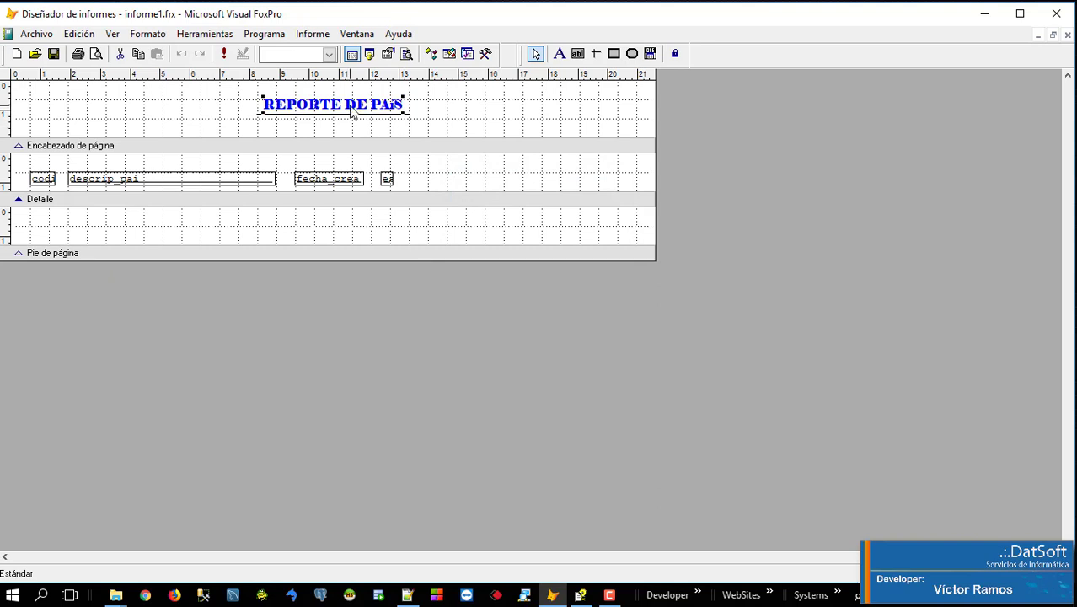
Step: Save the report, view the title's new color in the preview and return to the design
left_click(57, 53)
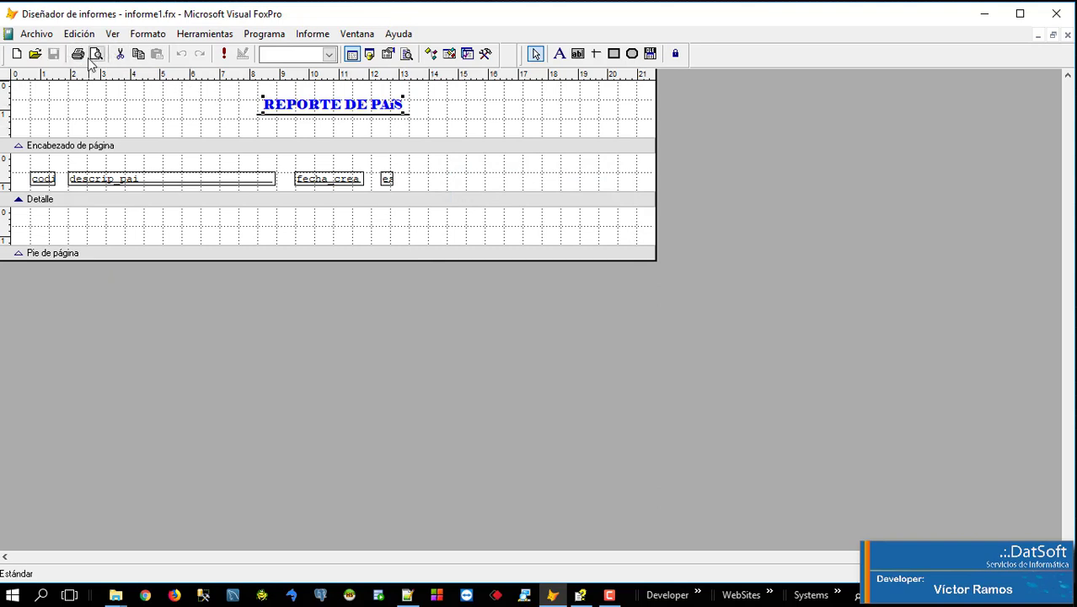
left_click(95, 57)
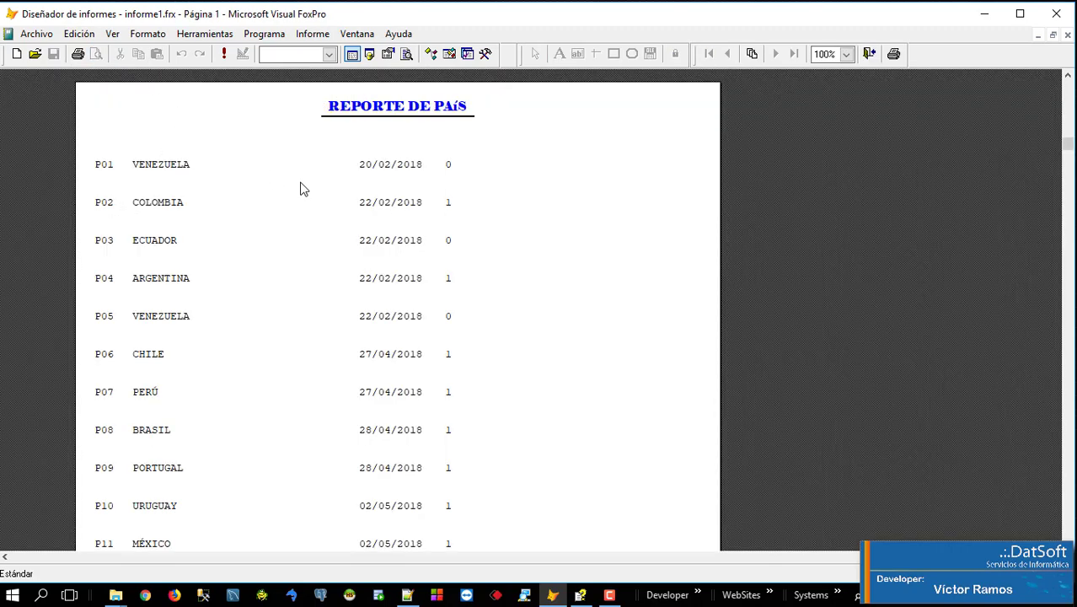
left_click(869, 54)
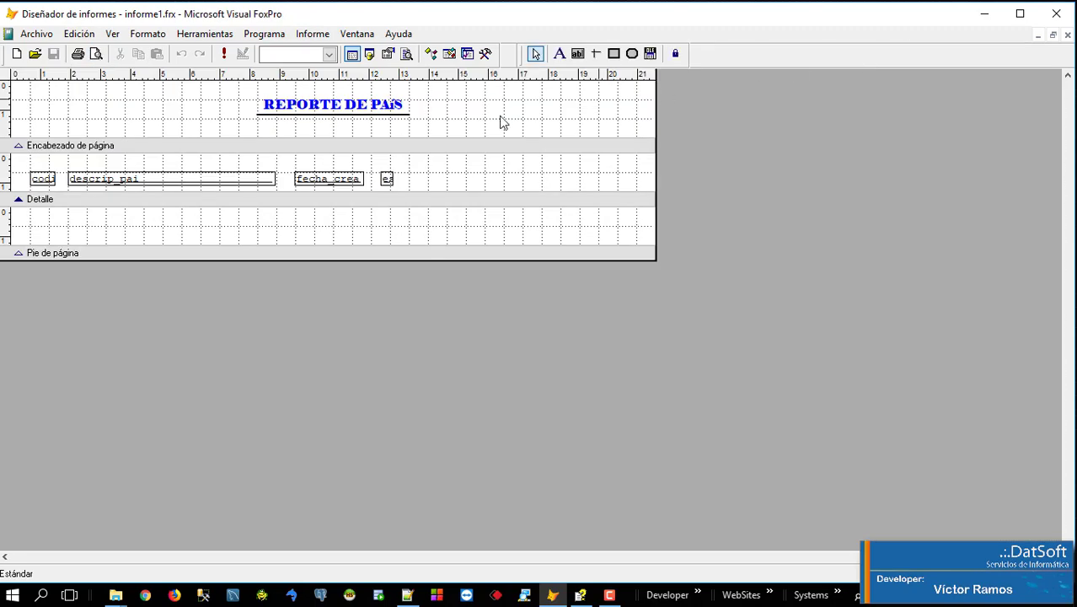
Step: Set the foreground color of the line under the title to the same basic blue
left_click(350, 117)
left_click(160, 39)
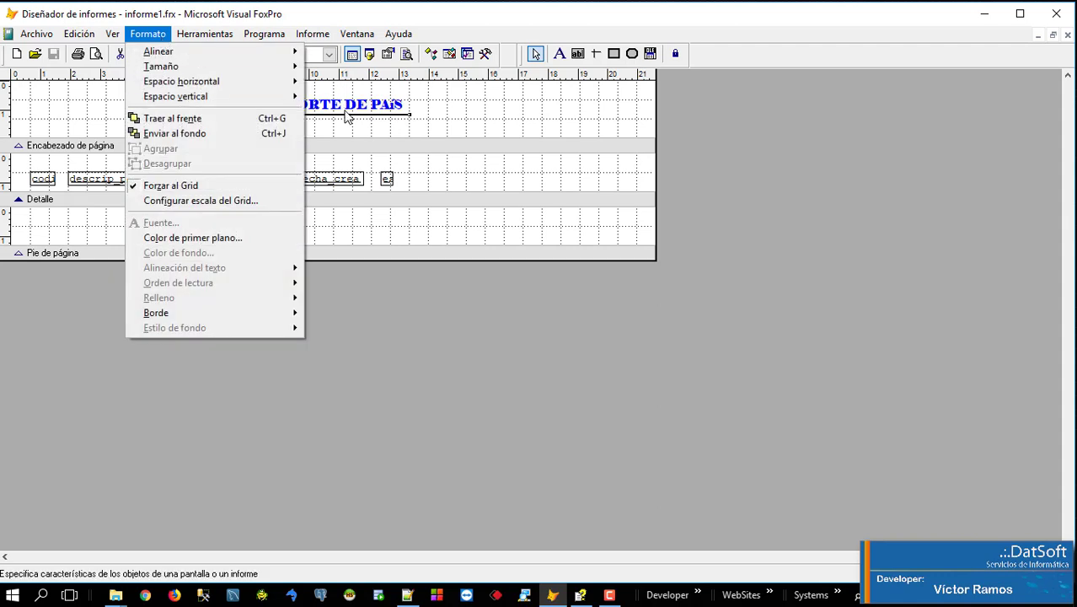
left_click(452, 141)
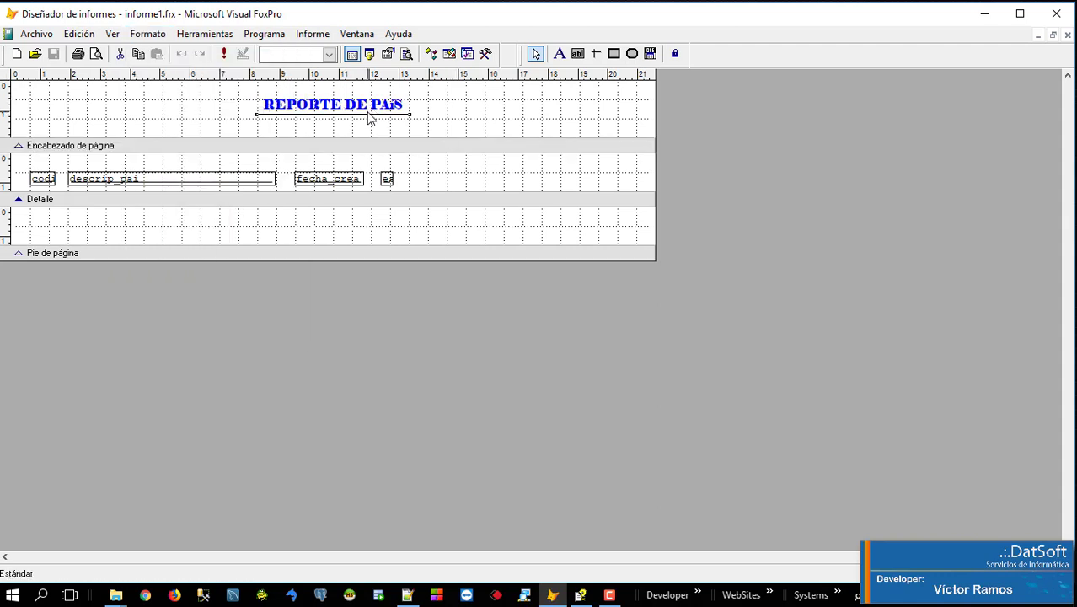
left_click(367, 119)
left_click(148, 34)
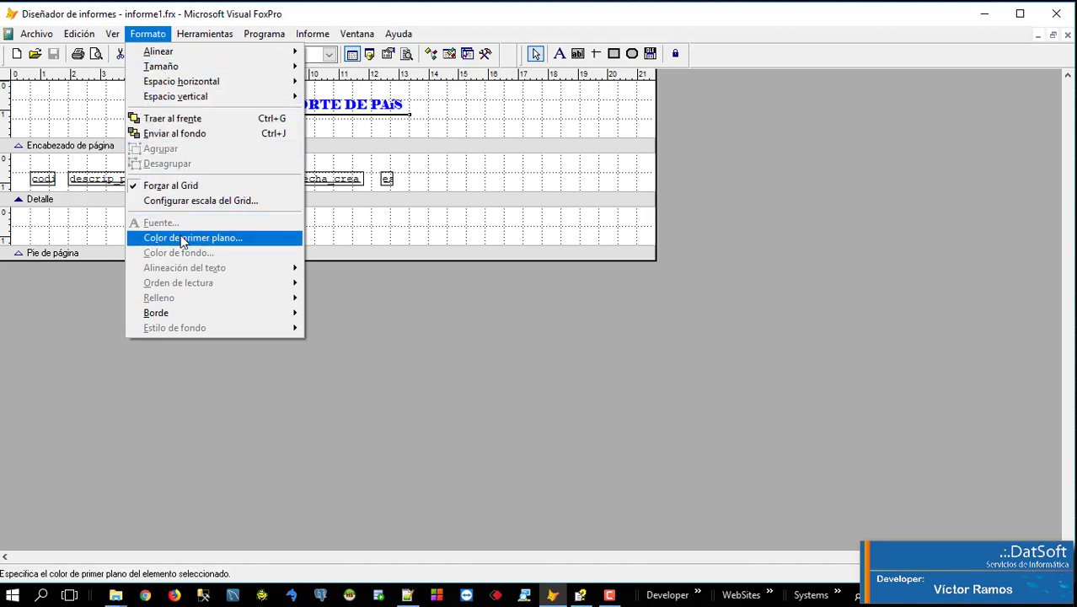
left_click(182, 240)
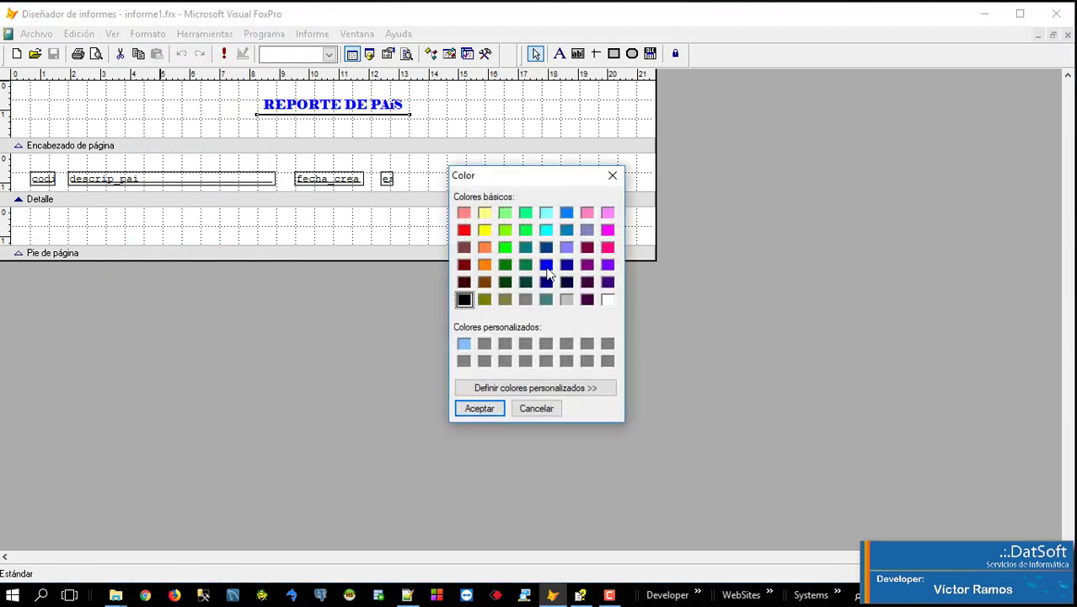
left_click(545, 267)
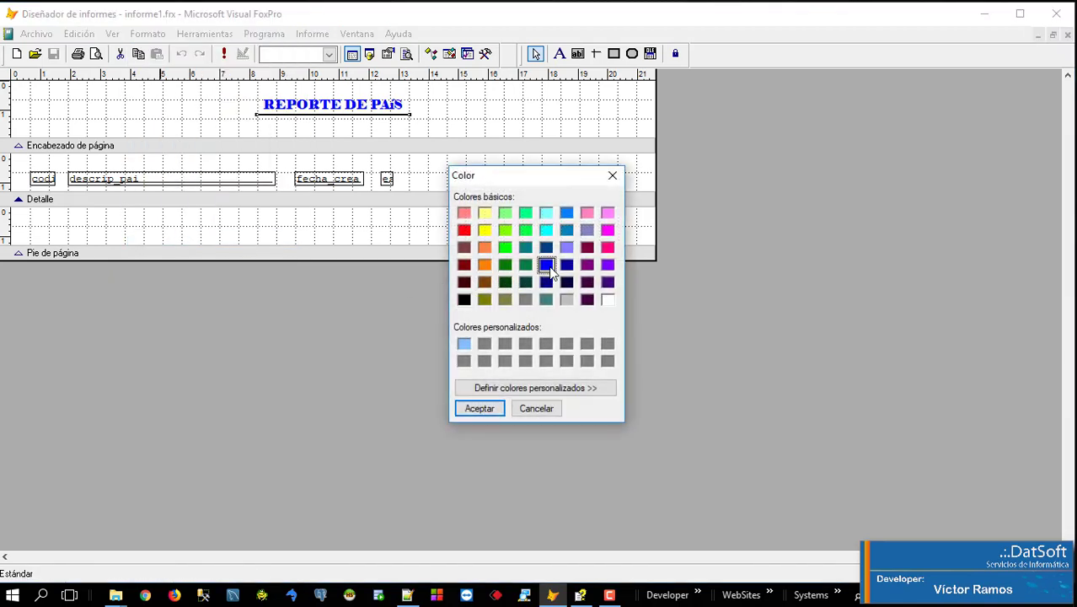
left_click(482, 408)
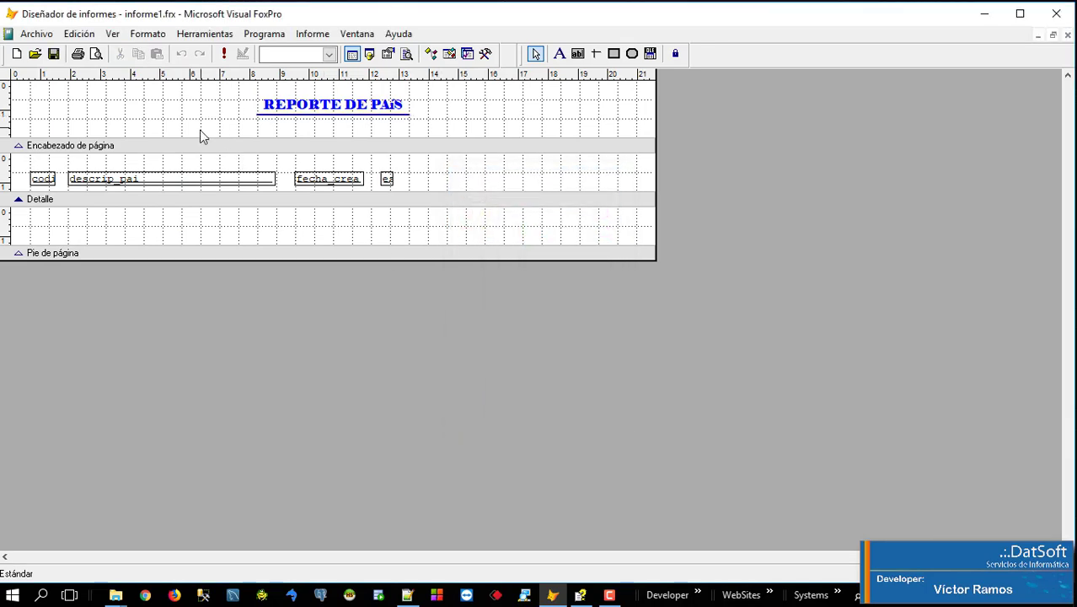
Step: Preview the report with the blue line as a whole page and at 100% zoom, and return to the design
left_click(96, 53)
left_click(493, 243)
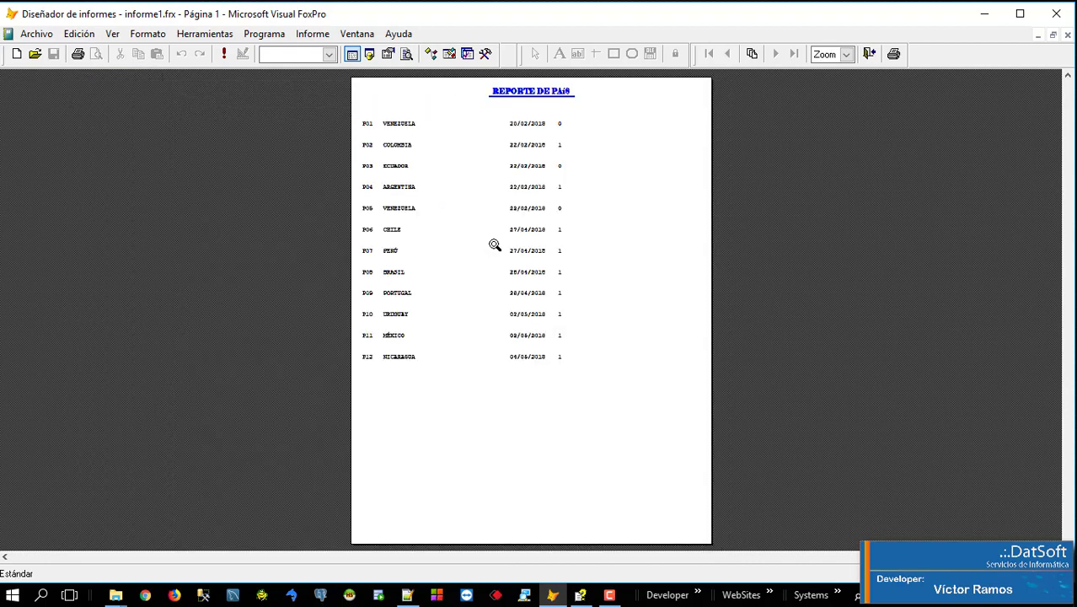
left_click(551, 217)
left_click(552, 215)
left_click(554, 210)
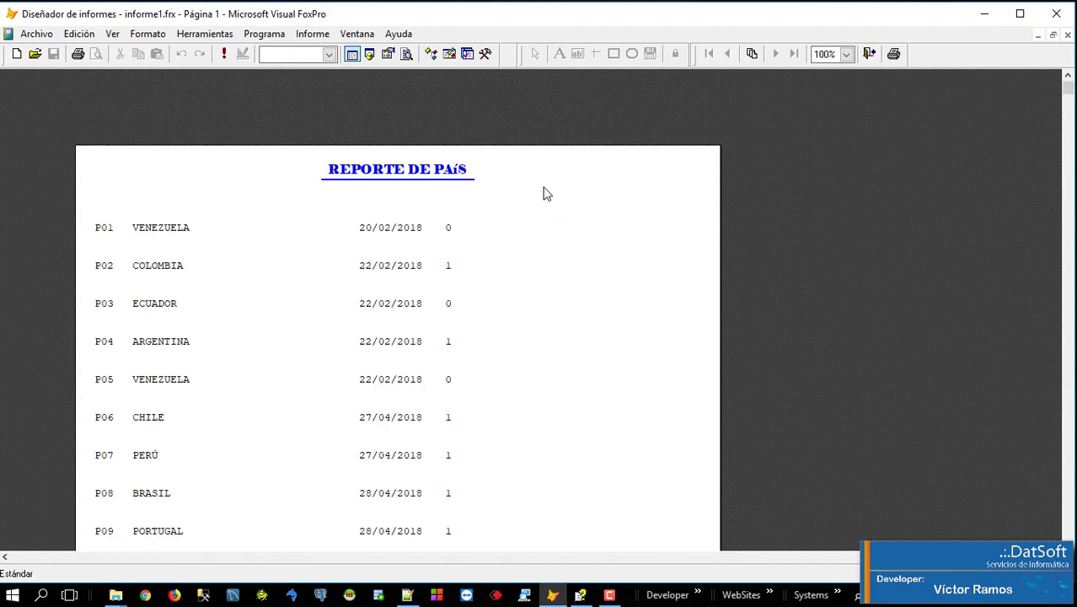
left_click(868, 53)
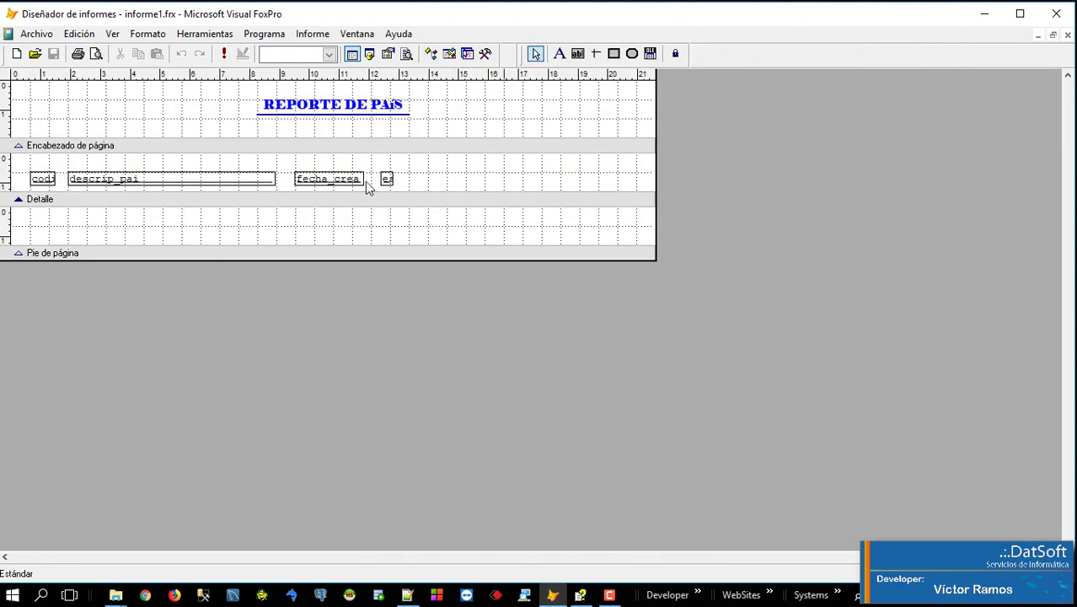
Step: Center all four fields of the detail band horizontally on the page as a group
left_click_drag(16, 160, 425, 183)
left_click_drag(17, 159, 421, 188)
left_click(146, 37)
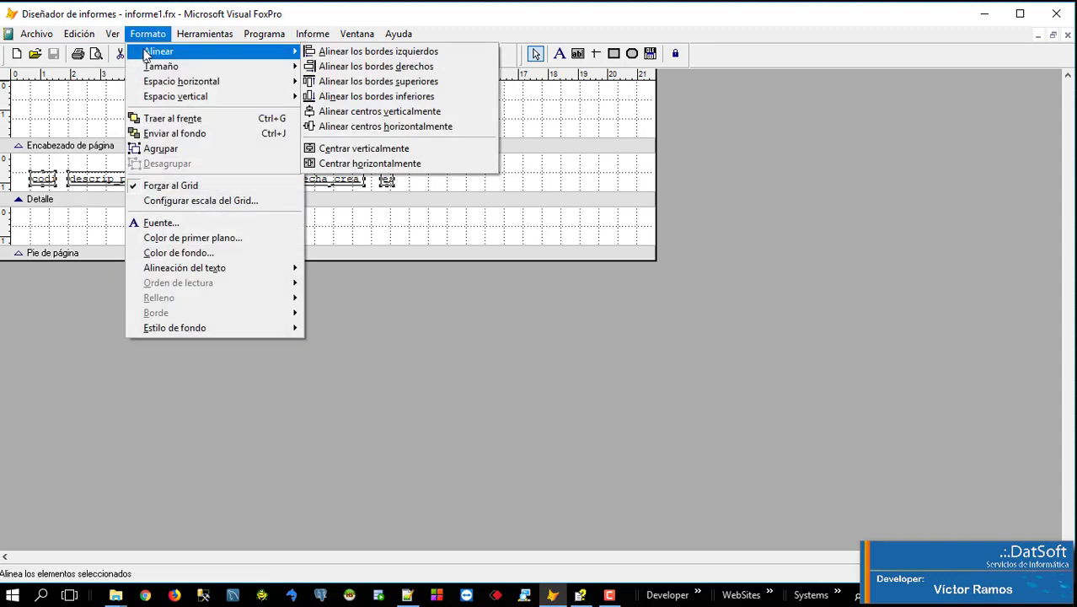
left_click(364, 165)
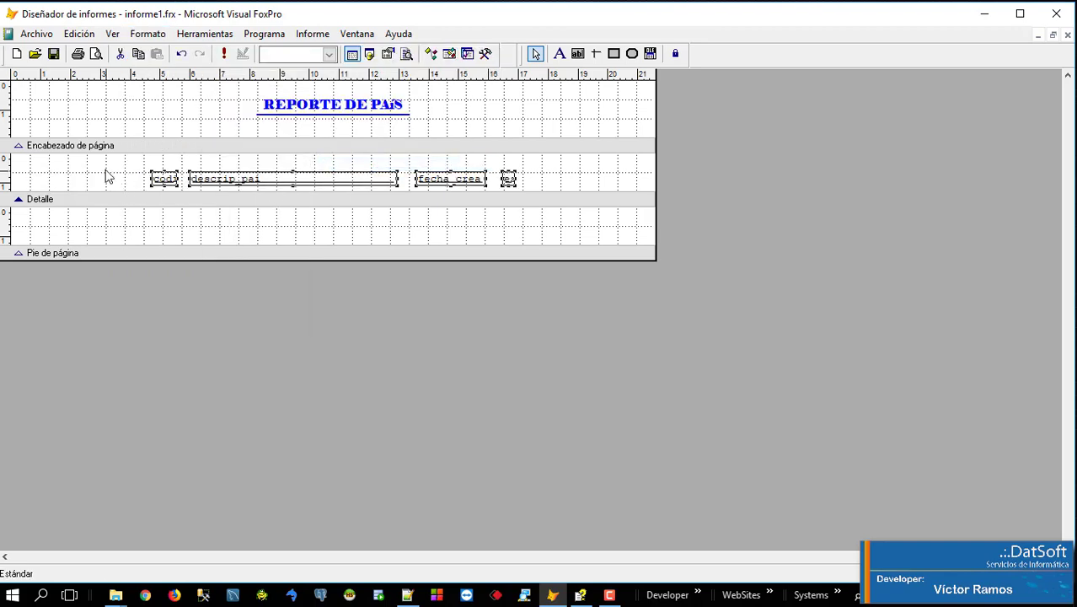
Step: Save the report, check the centered columns in the whole-page preview and return to the design
left_click(53, 53)
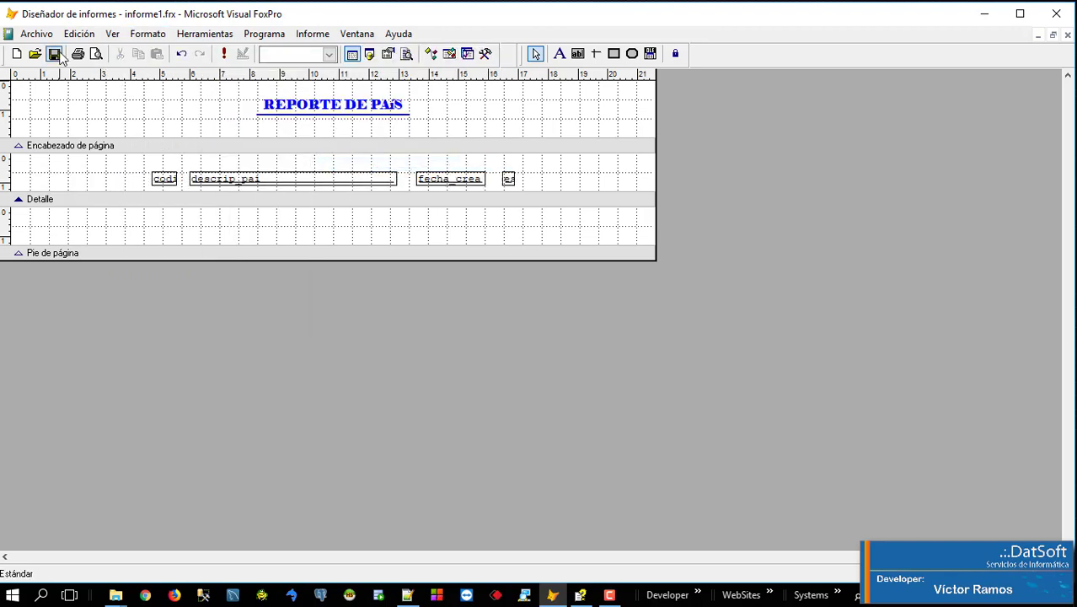
left_click(97, 55)
left_click(321, 280)
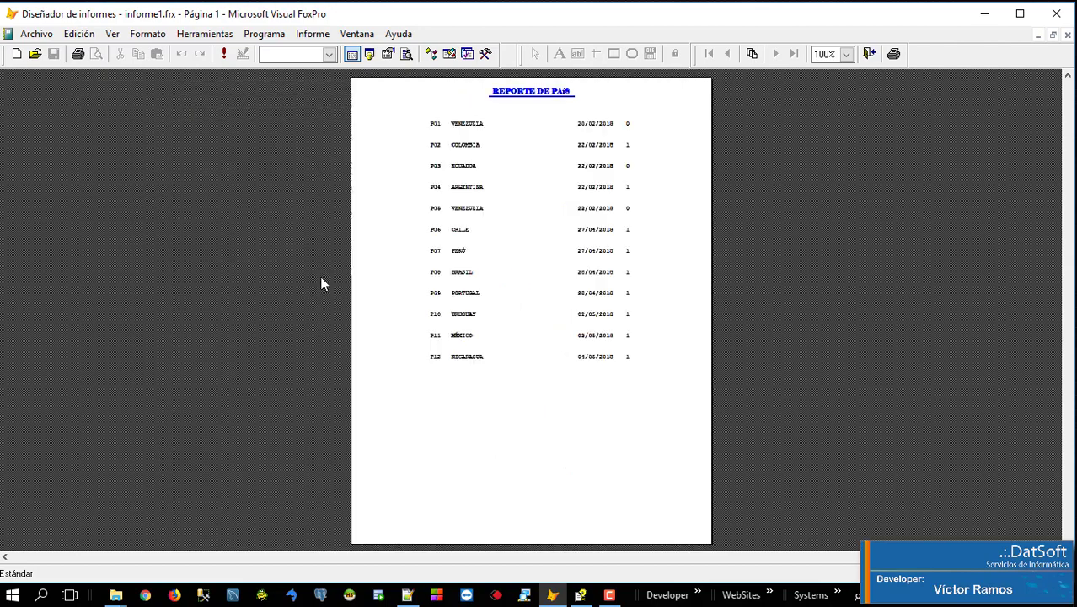
left_click(631, 217)
left_click(531, 199)
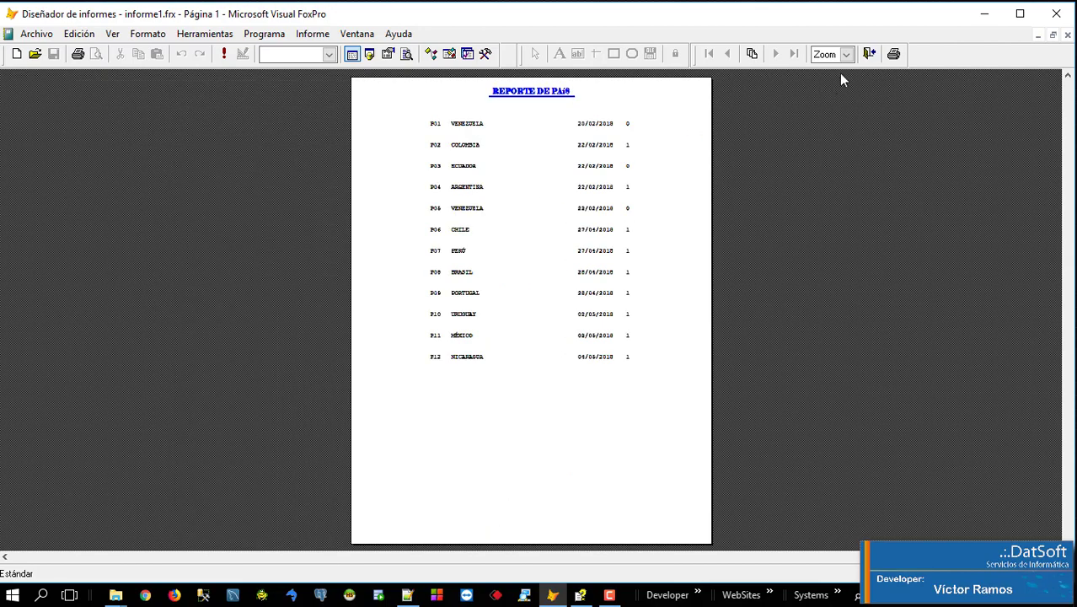
left_click(869, 54)
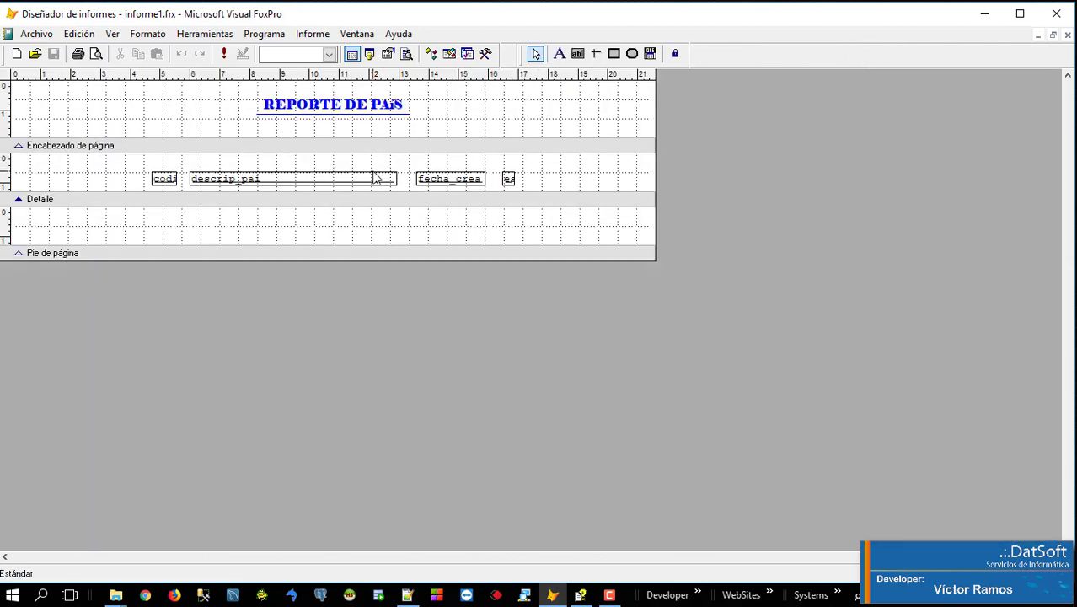
Step: Narrow the descrip_pai field in the detail band so its right edge sits near the 11 cm ruler mark
key("shift+Left")
key("shift+Left")
key("shift+Left")
key("shift+Left")
key("shift+Left")
key("shift+Left")
key("shift+Left")
key("shift+Left")
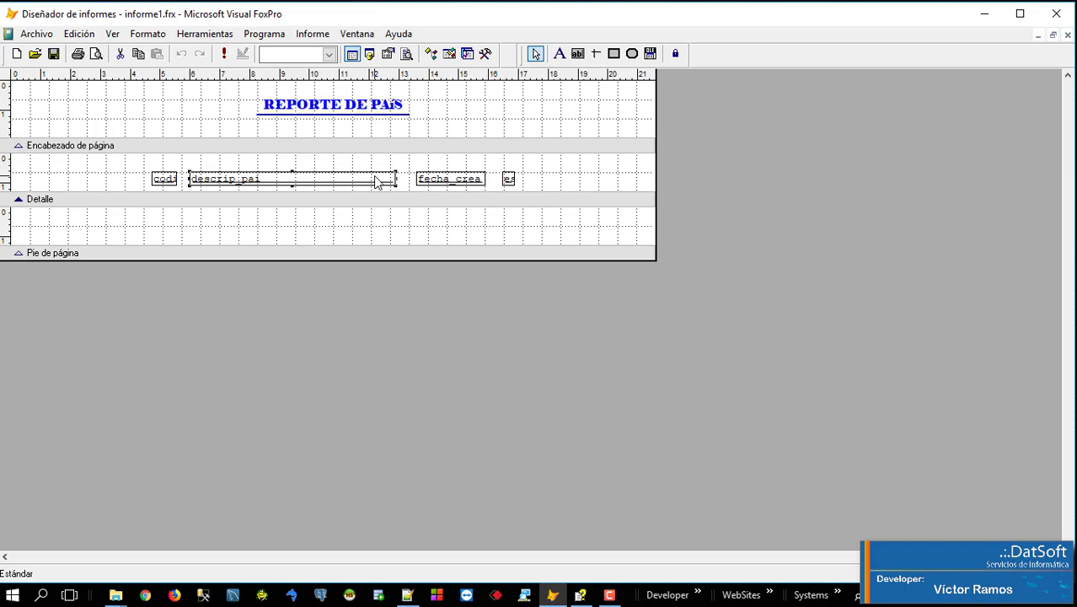
key("shift+Left")
key("shift+Left")
Step: Move the fecha_crea and estado fields together leftward, close to the descrip_pai field, and check the spacing in the preview
left_click_drag(404, 172, 522, 189)
key("Left")
key("Left")
key("Left")
key("Left")
key("Left")
key("Left")
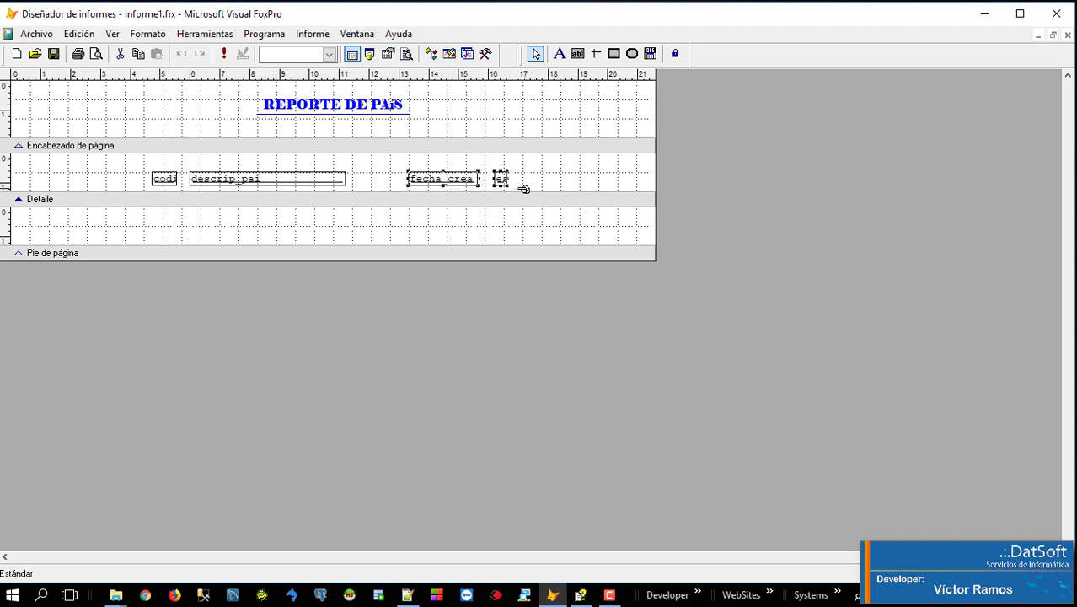
key("Left")
key("Left")
key("Left")
key("Left")
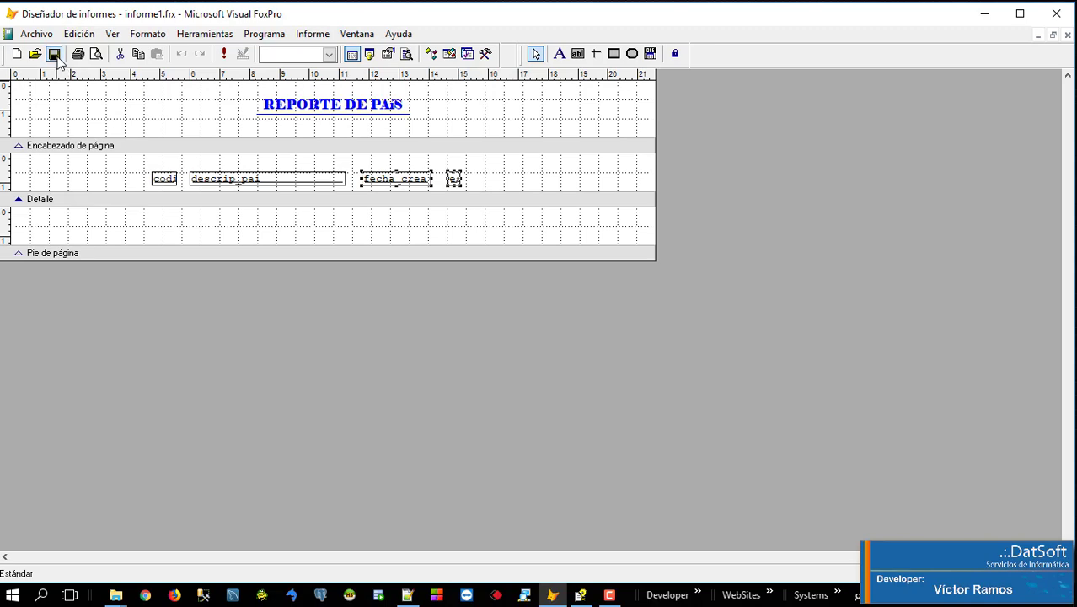
left_click(97, 54)
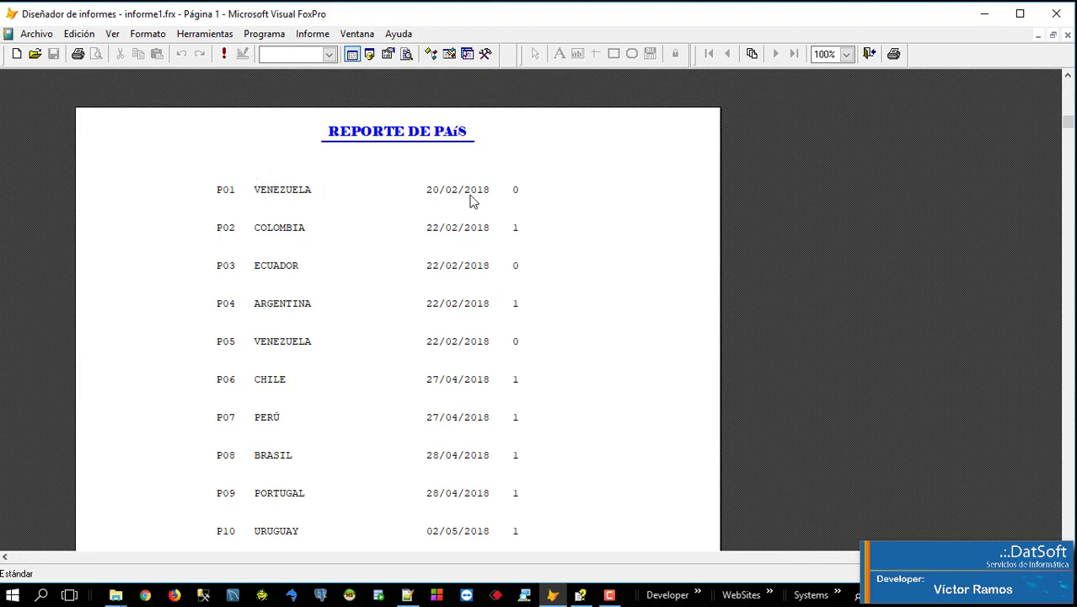
key("Escape")
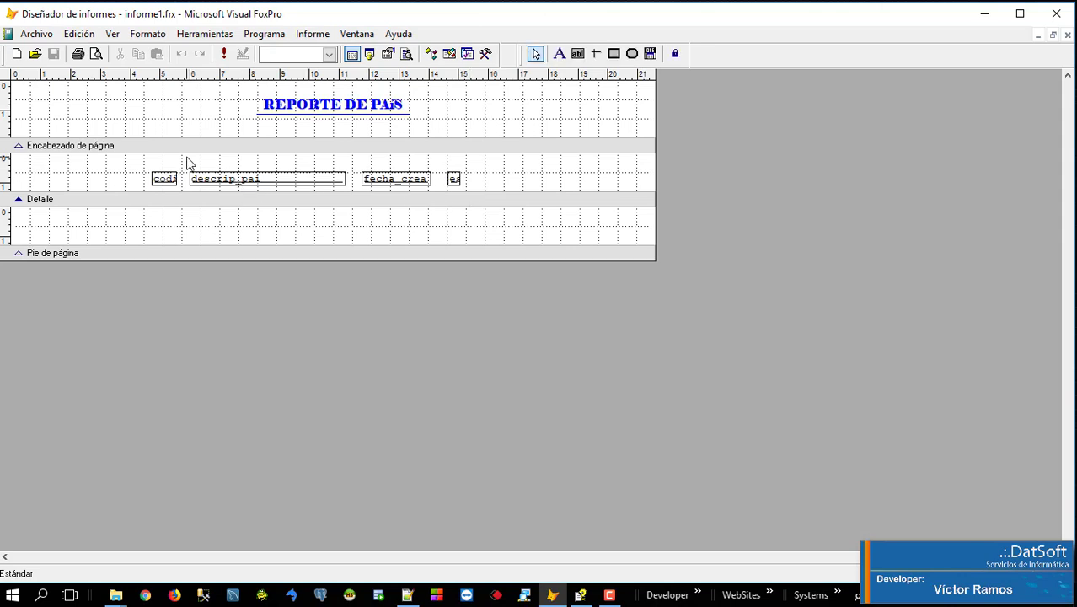
Step: Extend the page header band to about 2.6 cm and add a "Código" label above the code field
left_click_drag(207, 147, 208, 170)
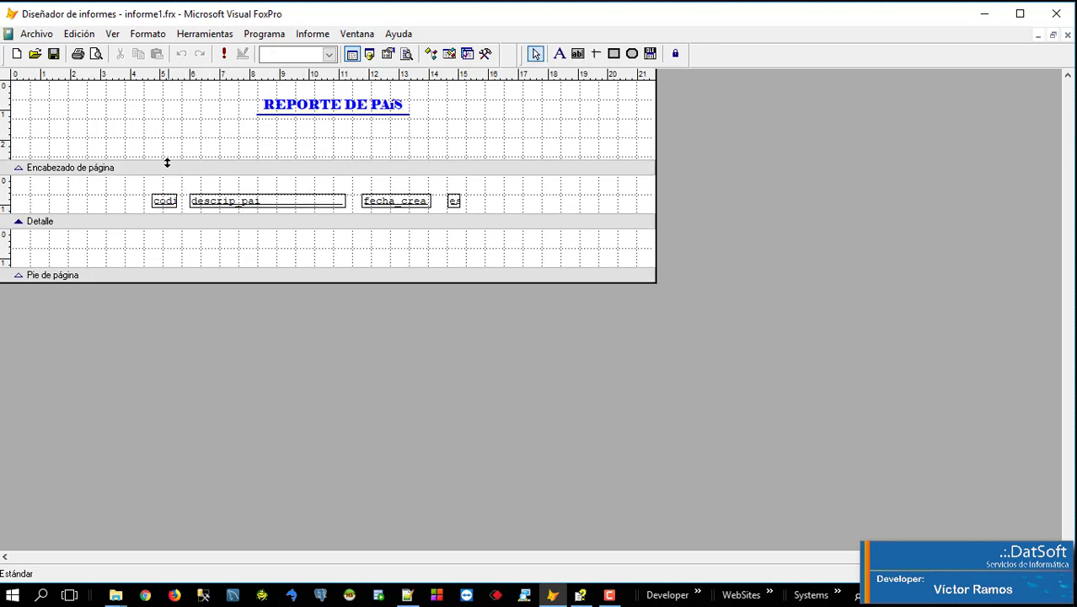
left_click(559, 53)
left_click(150, 154)
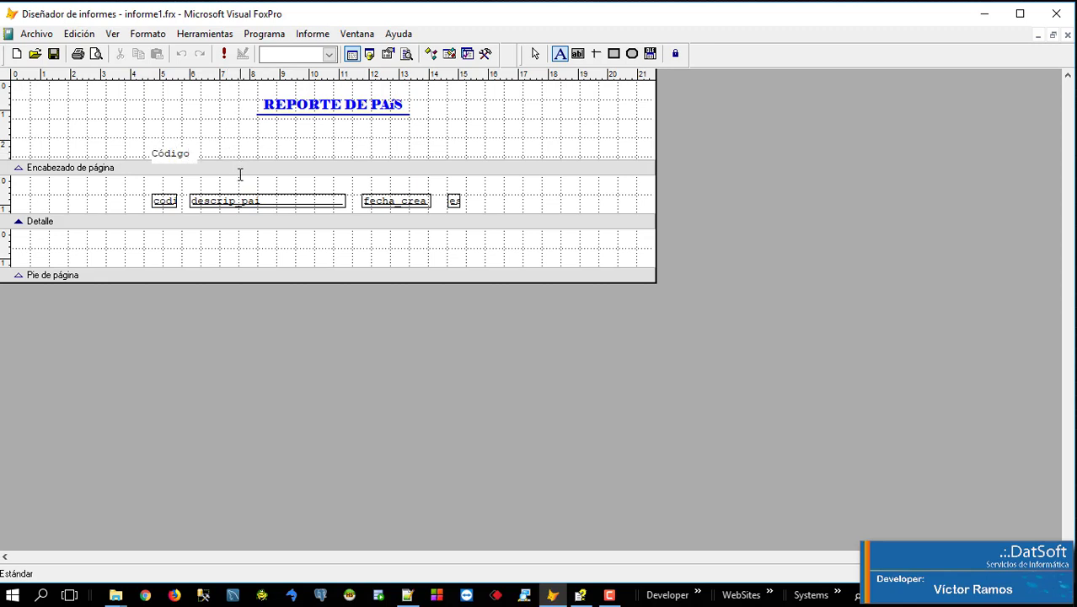
Step: Add the labels "Descripción" and "fecha_crea" in the page header, above their matching detail fields
left_click(560, 56)
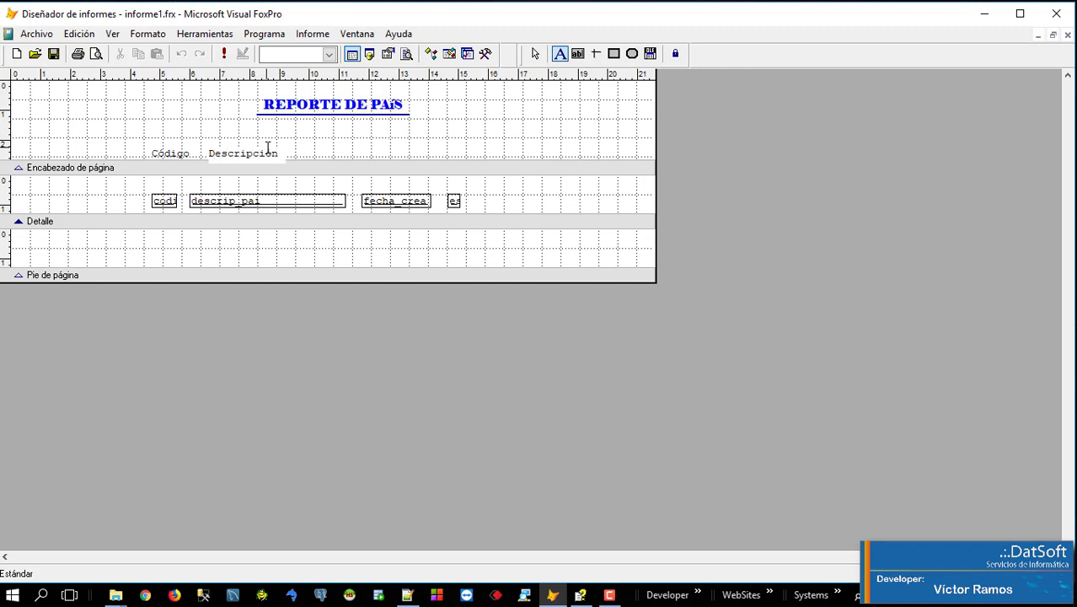
left_click(562, 55)
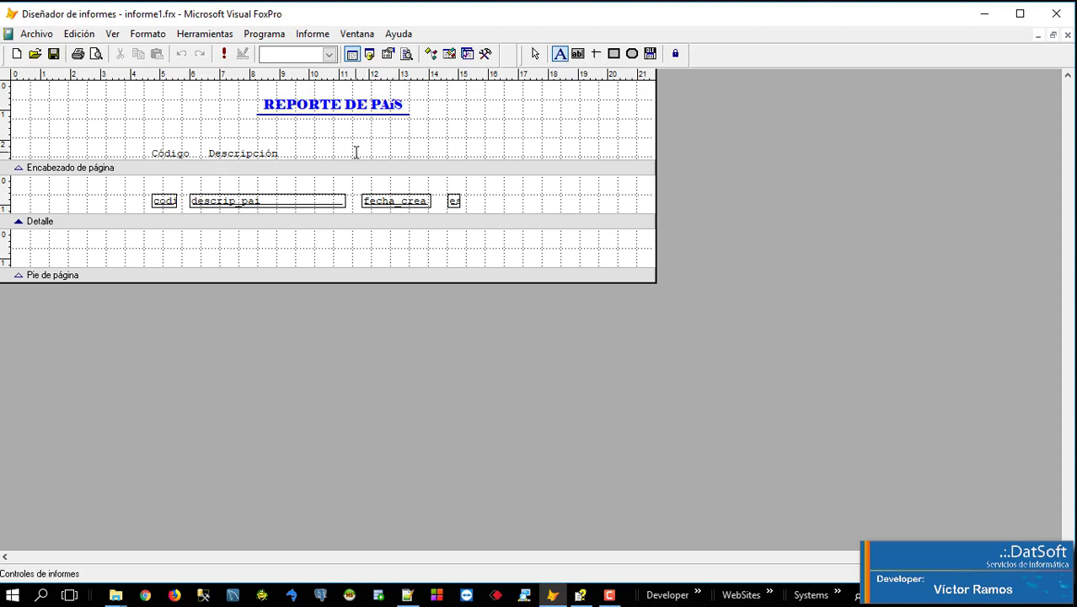
left_click(361, 153)
type("fecha_crea")
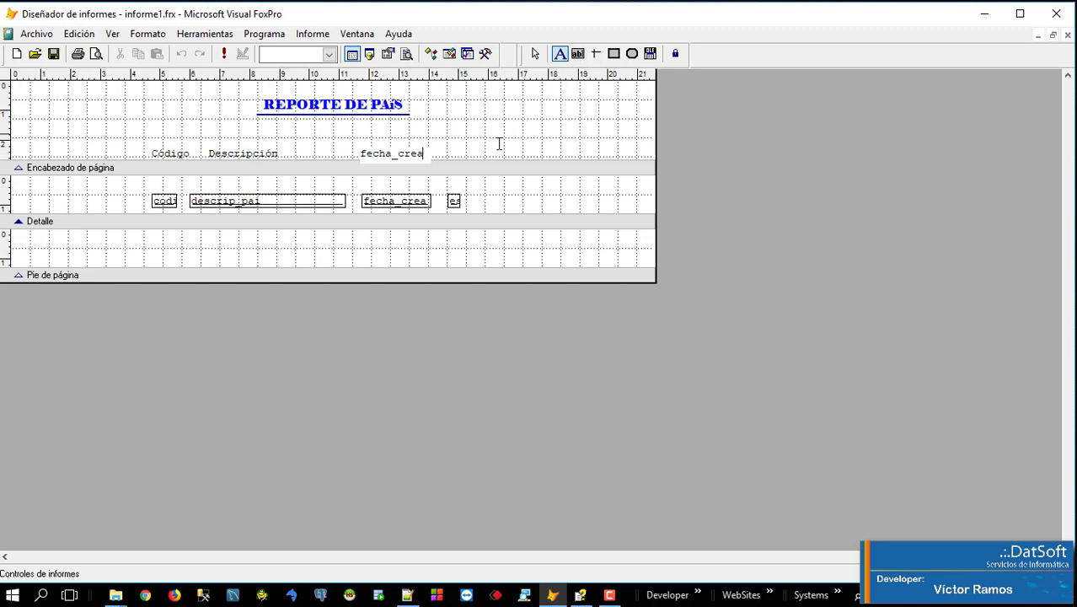
left_click(454, 149)
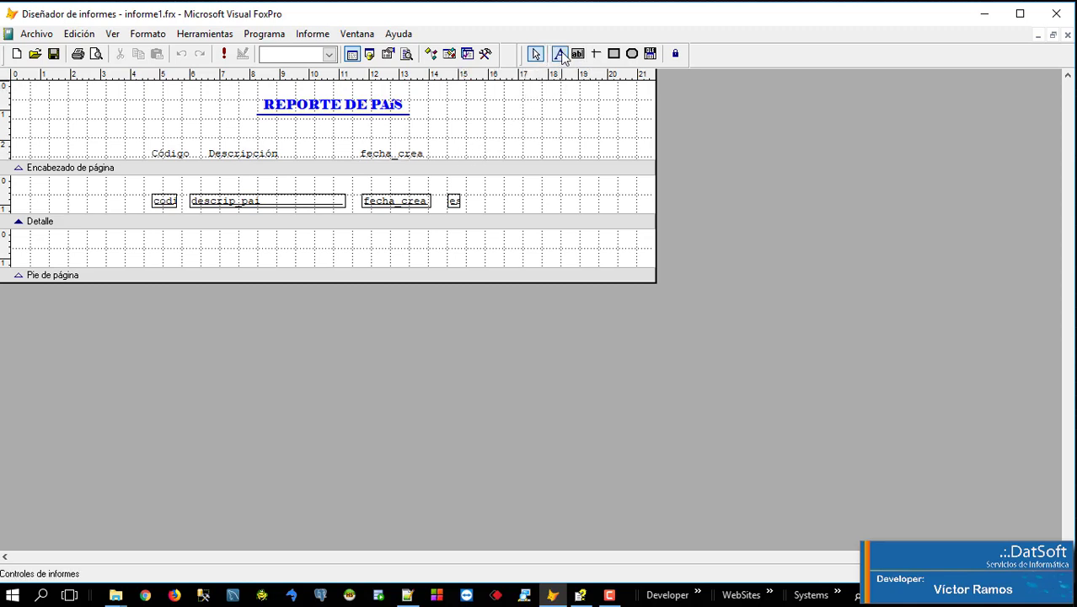
Step: Add an "Estado" label in the page header above the last detail field
left_click(560, 53)
left_click(454, 152)
type("estado")
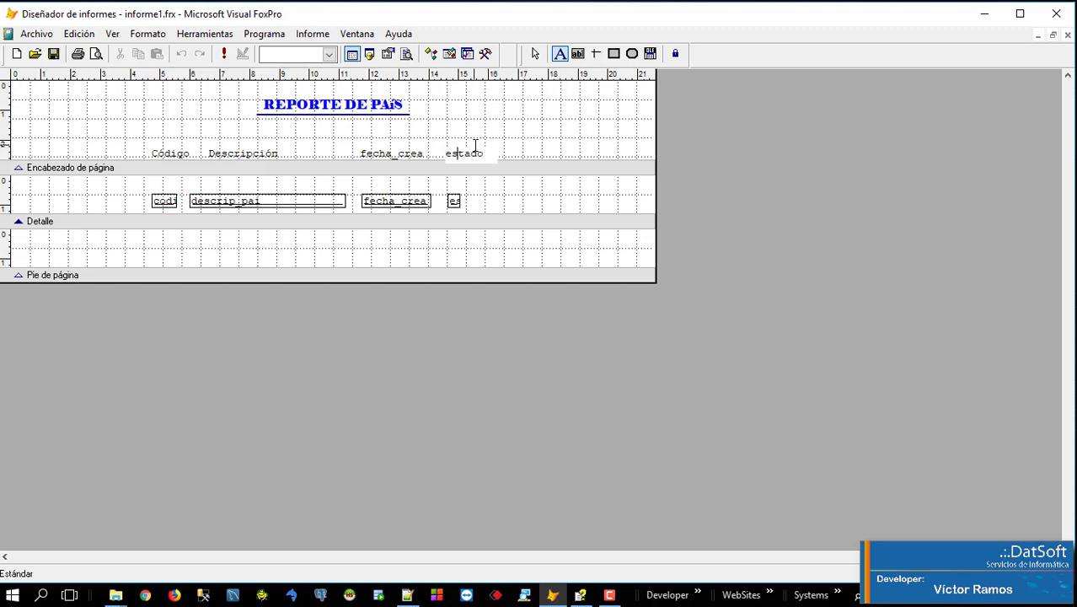
key("Delete")
type("E")
Step: Change the caption of the fecha_crea header label to "Fecha_crea"
left_click(535, 53)
left_click(368, 154)
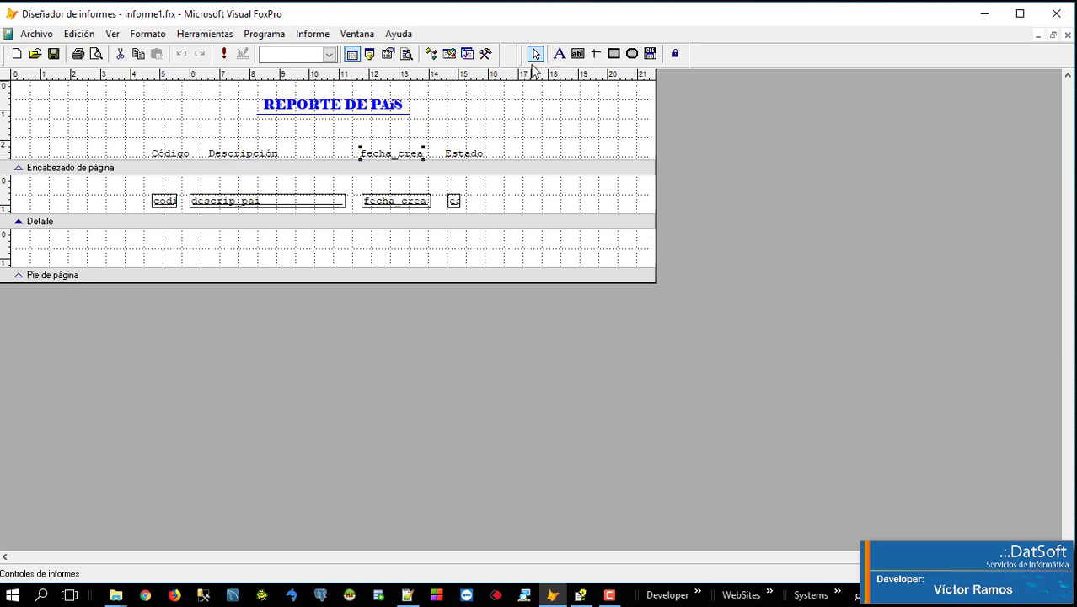
double_click(392, 158)
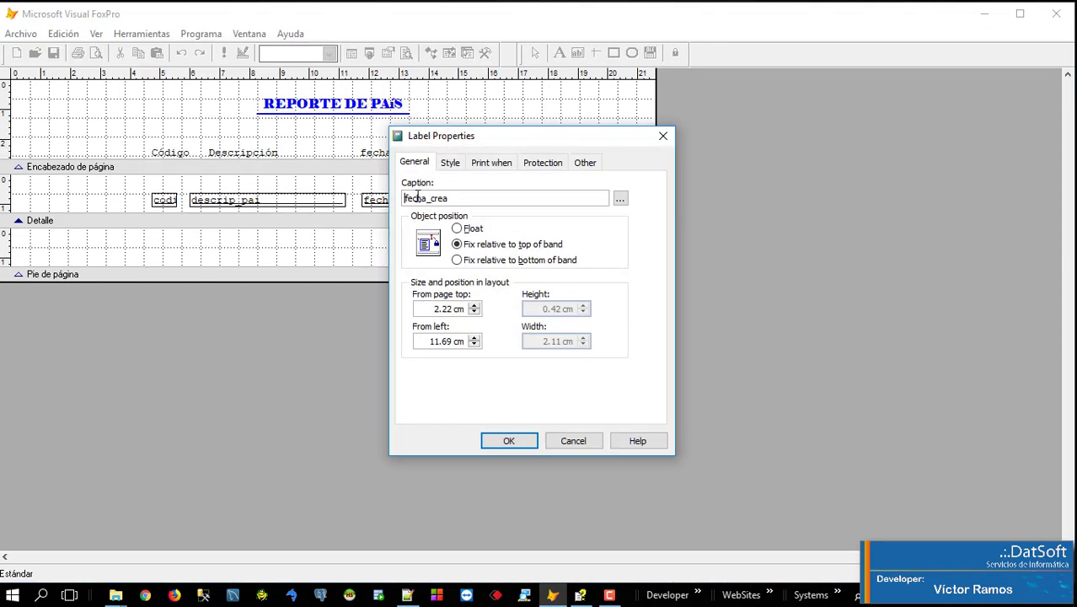
key("Delete")
type("F")
left_click(504, 439)
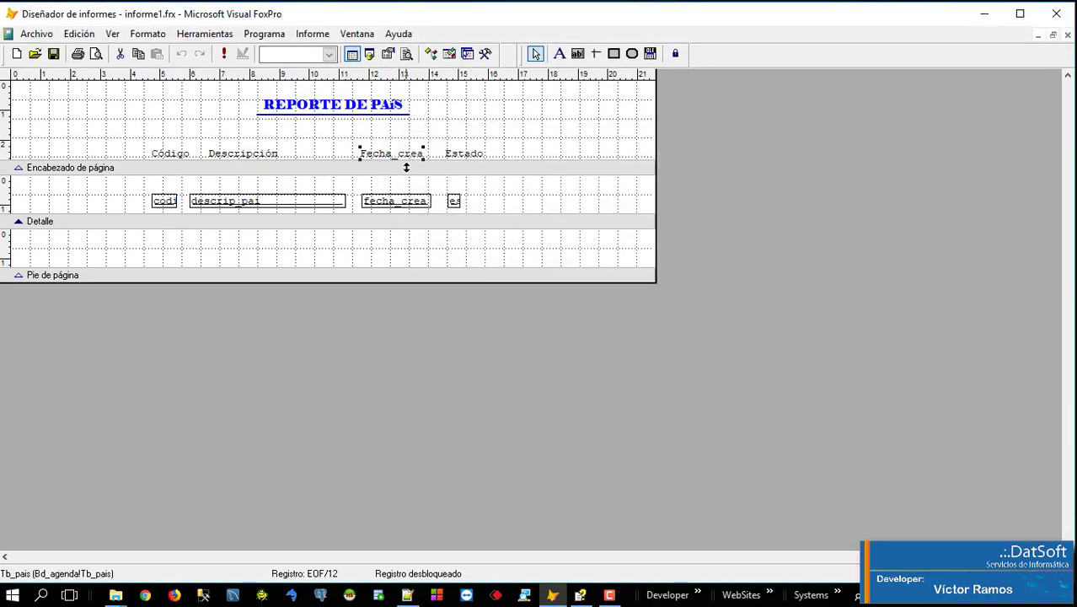
Step: Save the report, check the new column headings in the preview and return to the design
left_click(53, 53)
left_click(96, 54)
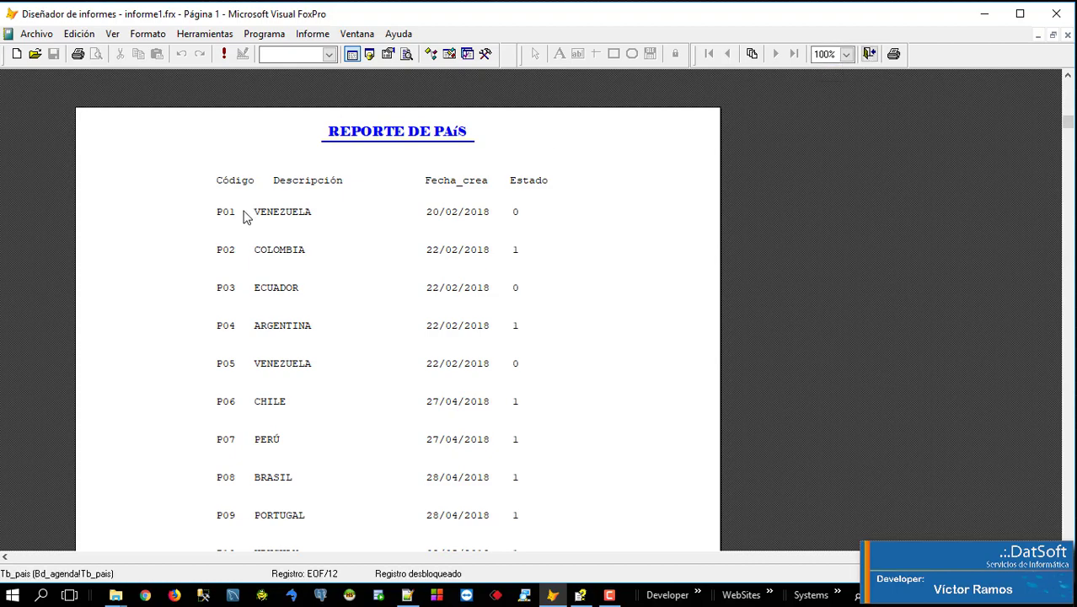
left_click(868, 56)
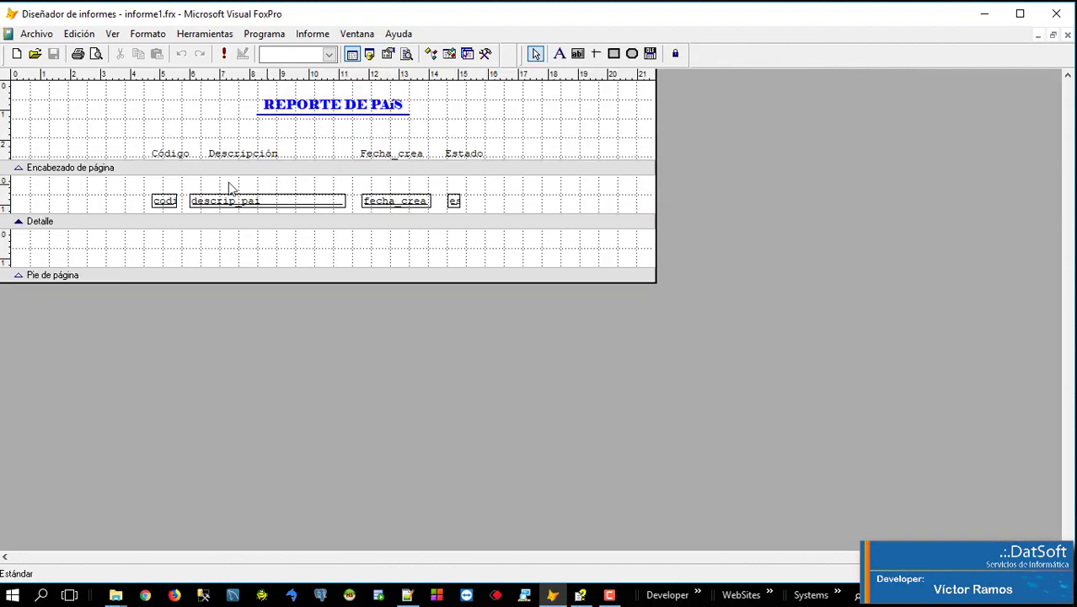
Step: Format all four column heading labels in Courier New, Negrita style, size 12
left_click(246, 157, "shift")
left_click(383, 152, "shift")
left_click(462, 152, "shift")
left_click(146, 39)
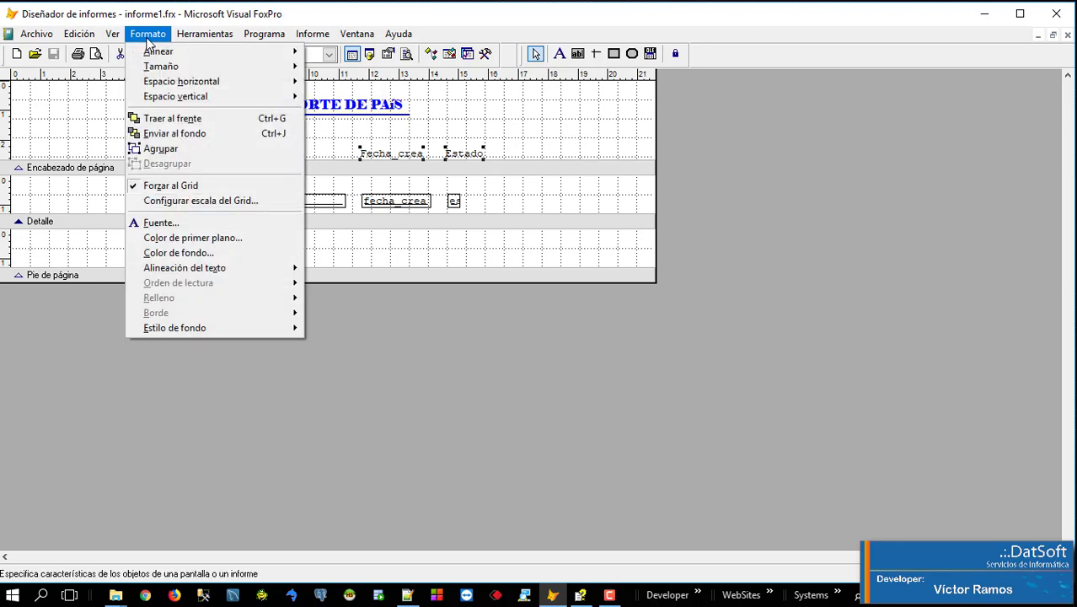
left_click(166, 224)
left_click(170, 208)
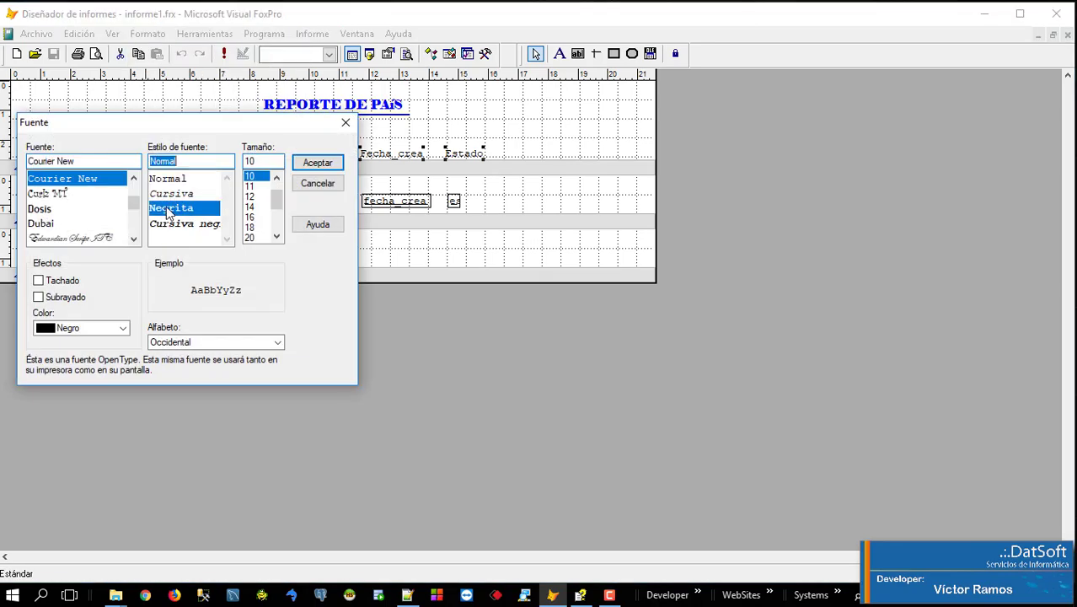
left_click(251, 196)
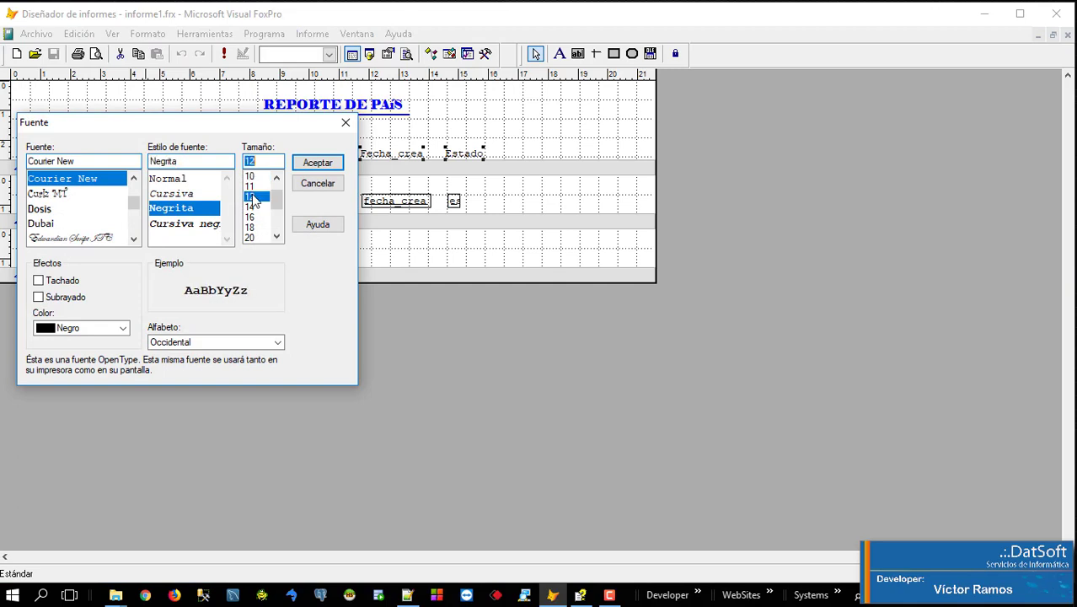
left_click(314, 164)
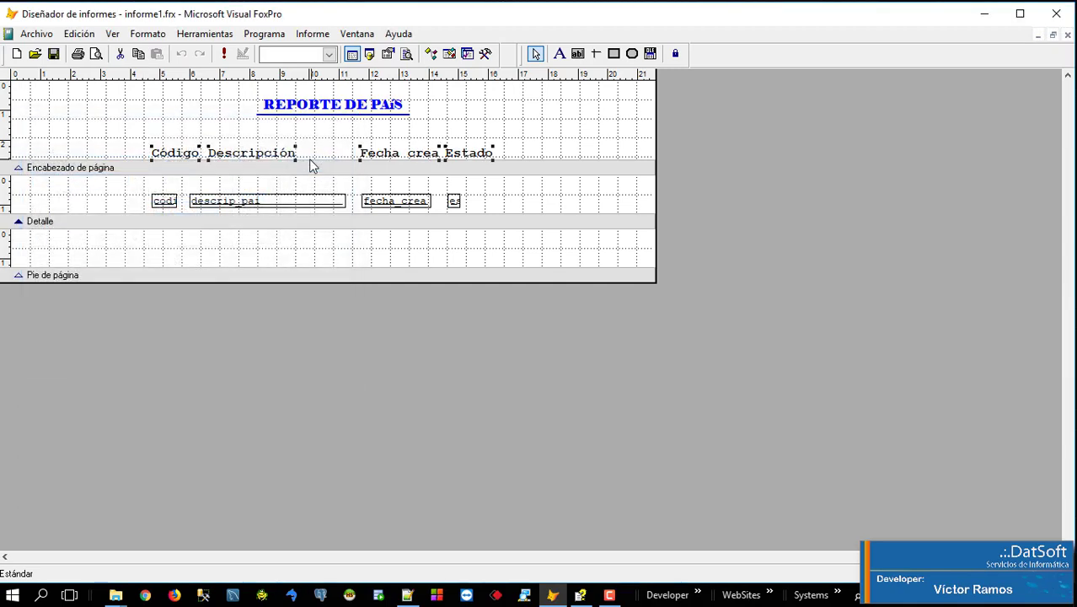
Step: Save the report, preview the bold column headings and return to the design
left_click(53, 54)
left_click(96, 54)
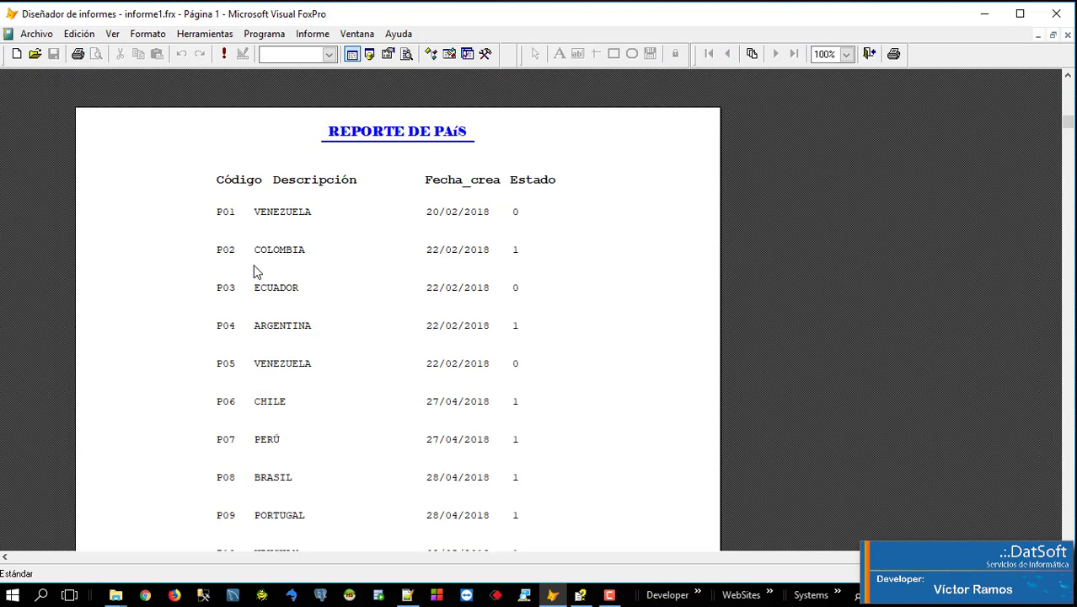
key("Escape")
Step: Shift the estado field in the detail band rightward to sit centered beneath the Estado heading
left_click(457, 202)
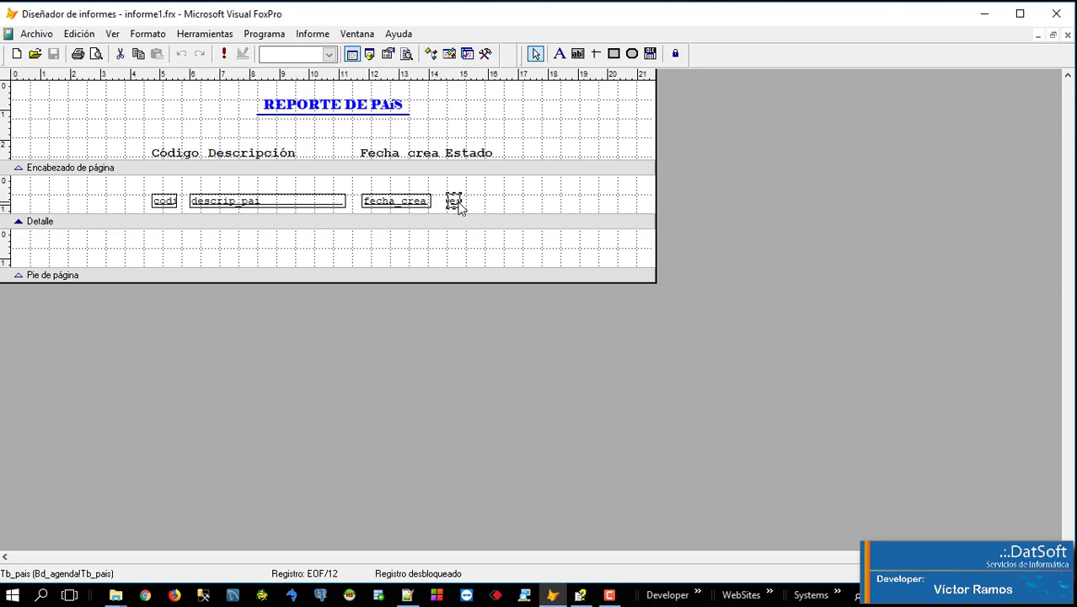
key("Right")
key("Right")
key("Right")
key("Right")
key("Right")
key("Right")
key("Right")
key("Right")
key("Right")
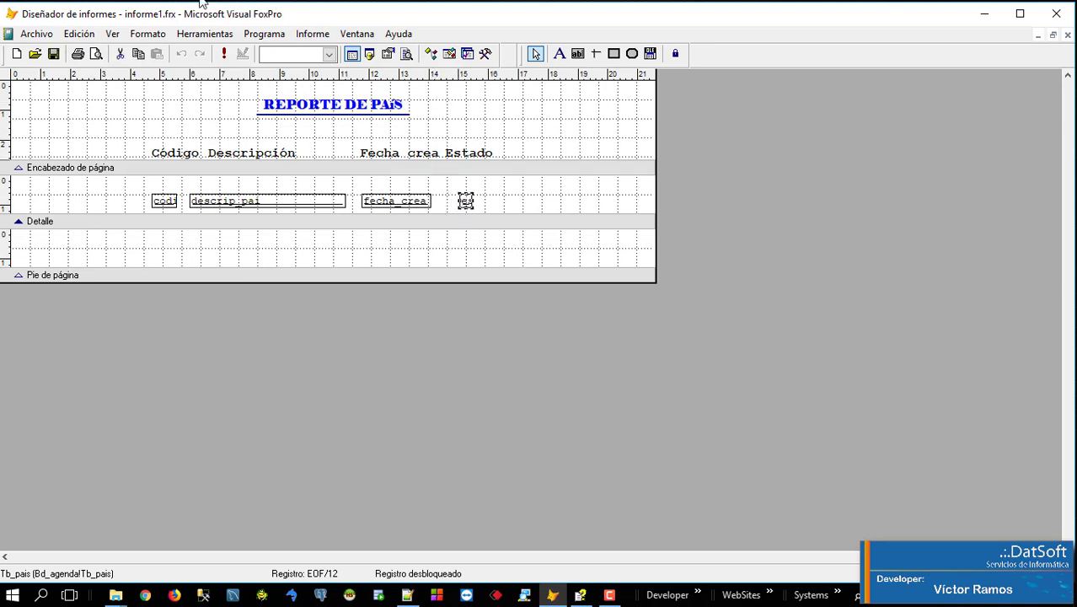
Step: Examine the alignment of the columns and headings in the whole-page and 100% previews, and return to the design
left_click(96, 54)
left_click(313, 271)
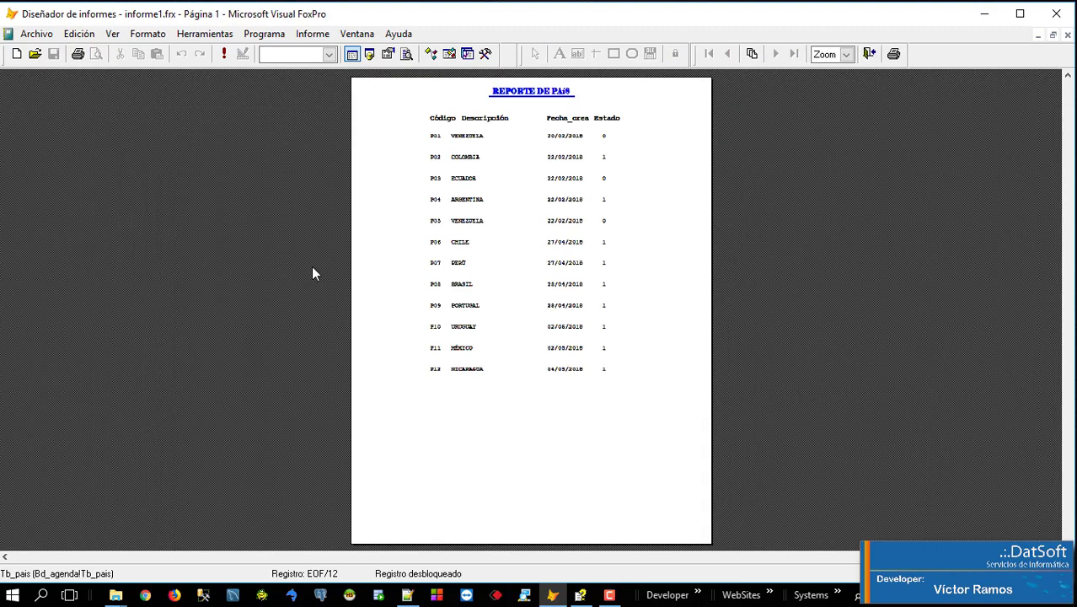
left_click(483, 260)
left_click(483, 260)
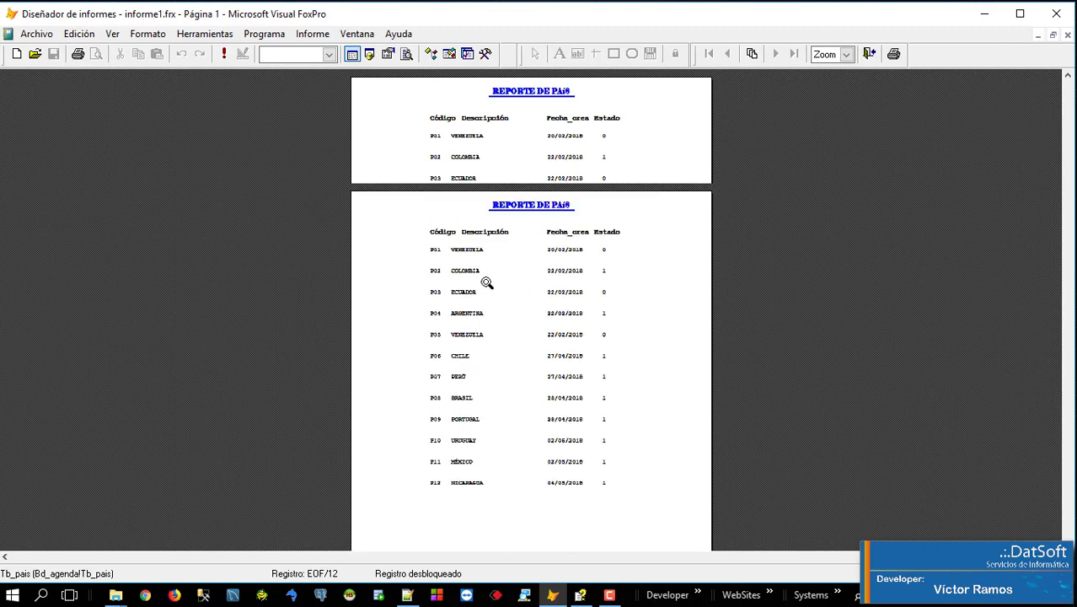
left_click(486, 283)
scroll(482, 285, "up", 3)
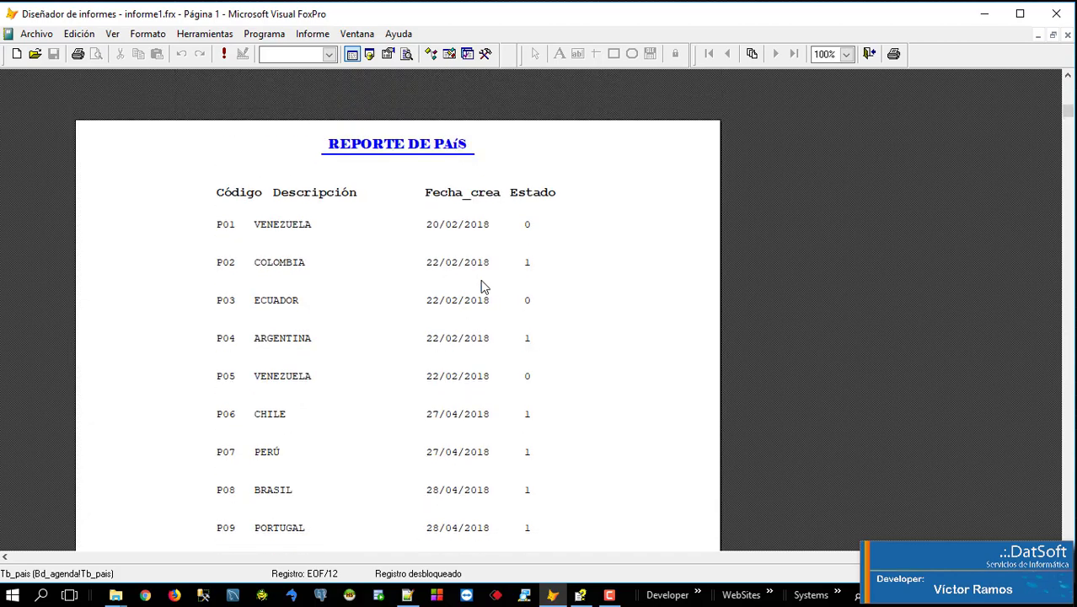
key("Escape")
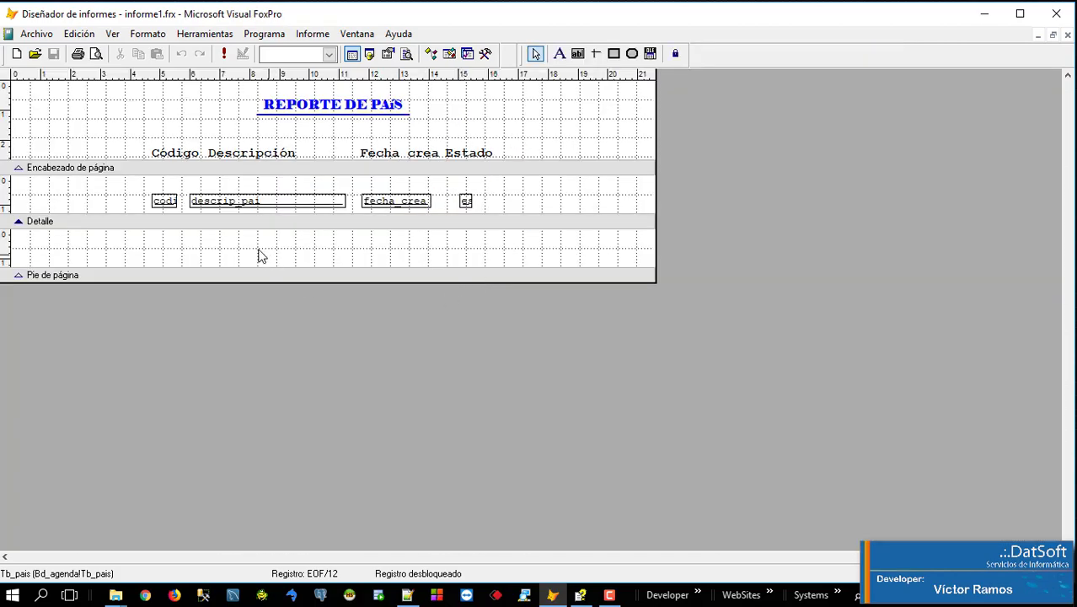
left_click_drag(143, 195, 466, 203)
left_click(96, 53)
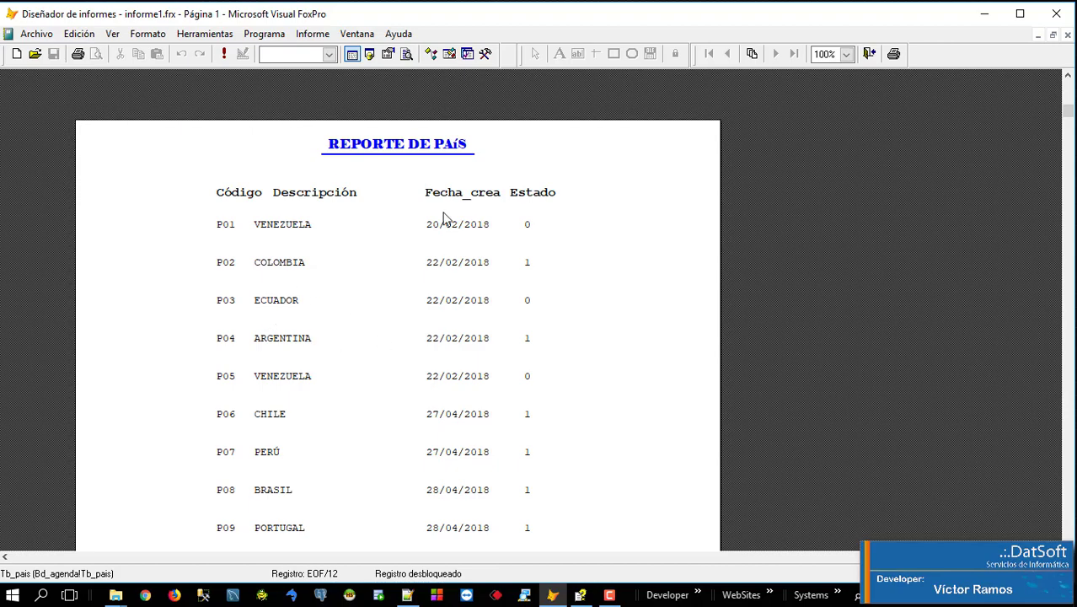
left_click(868, 53)
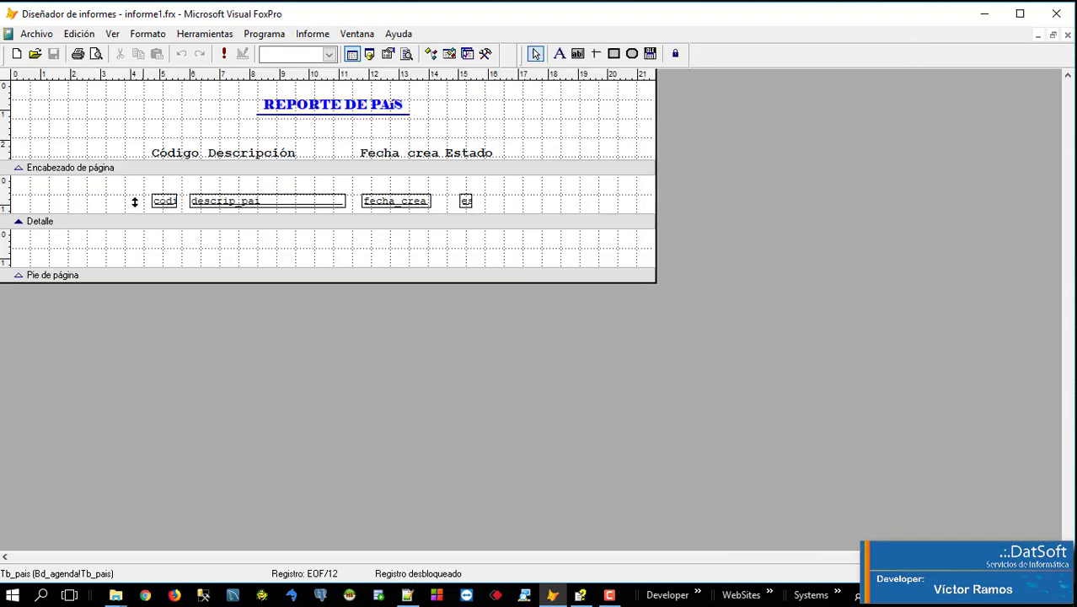
Step: Move the four detail fields up near the top of their band and shorten the Detalle band to just below them
left_click_drag(127, 194, 487, 206)
key("Up")
key("Up")
key("Up")
key("Up")
key("Up")
key("Up")
key("Up")
key("Up")
key("Up")
key("Up")
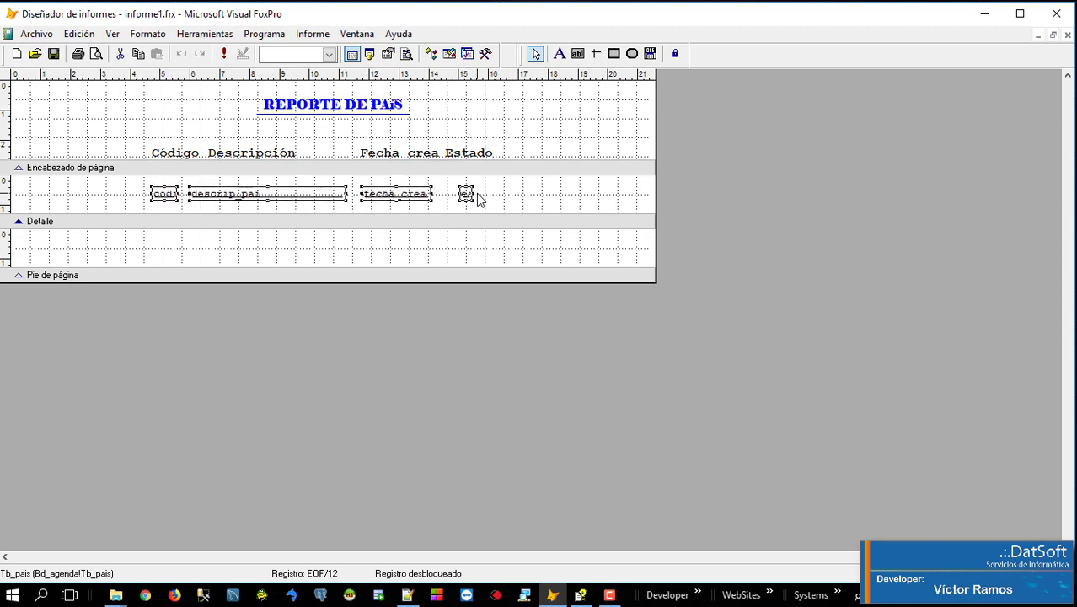
key("Up")
key("Up")
key("Up")
key("Up")
key("Up")
key("Up")
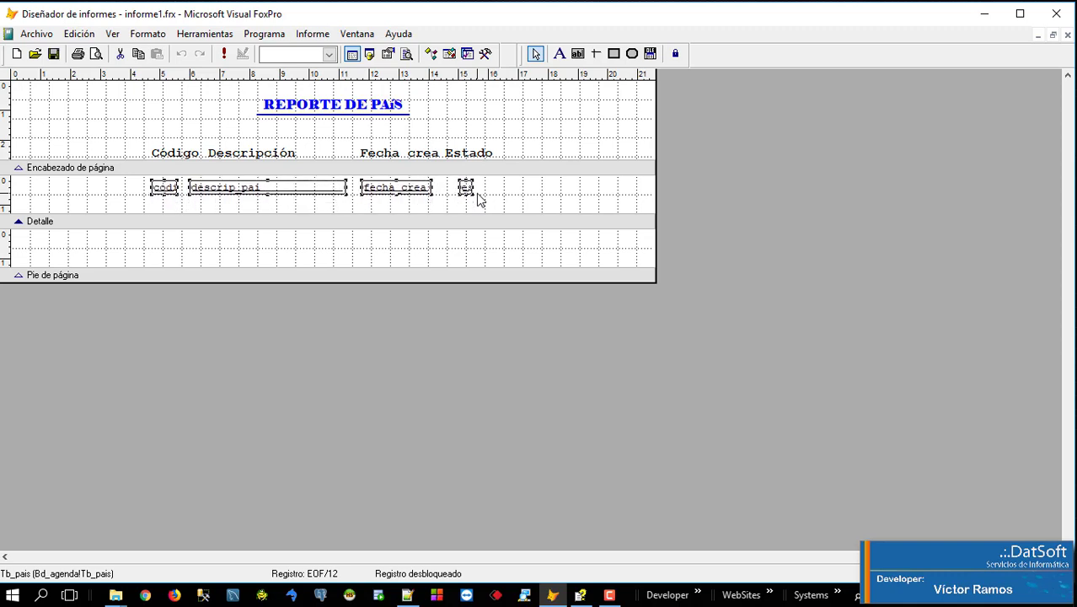
left_click(121, 204)
left_click_drag(172, 221, 173, 205)
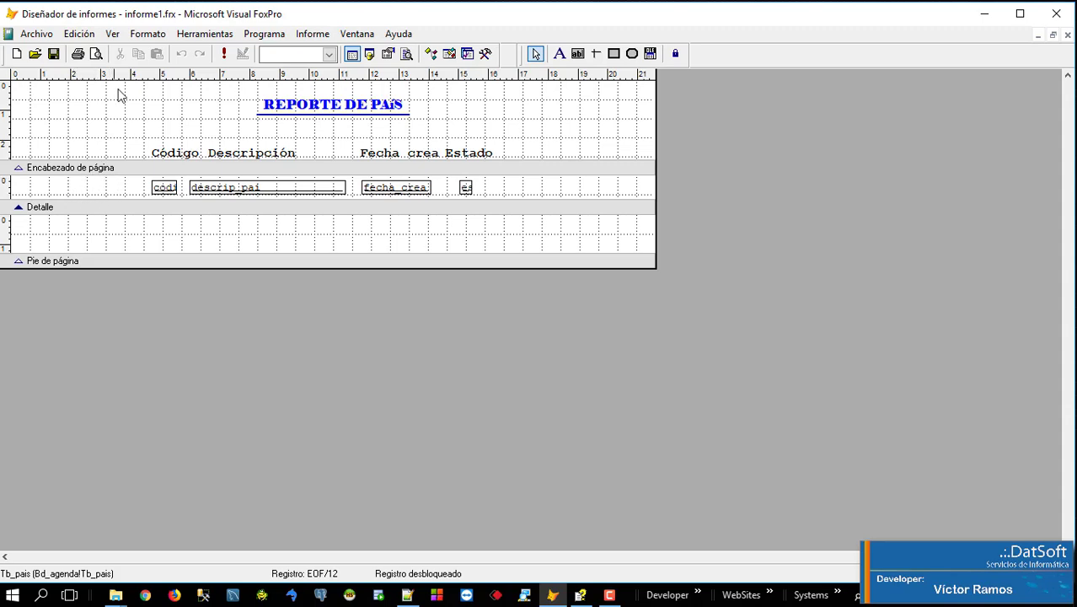
Step: Preview the report to check the tighter row spacing as a whole page and at 100% zoom
left_click(96, 53)
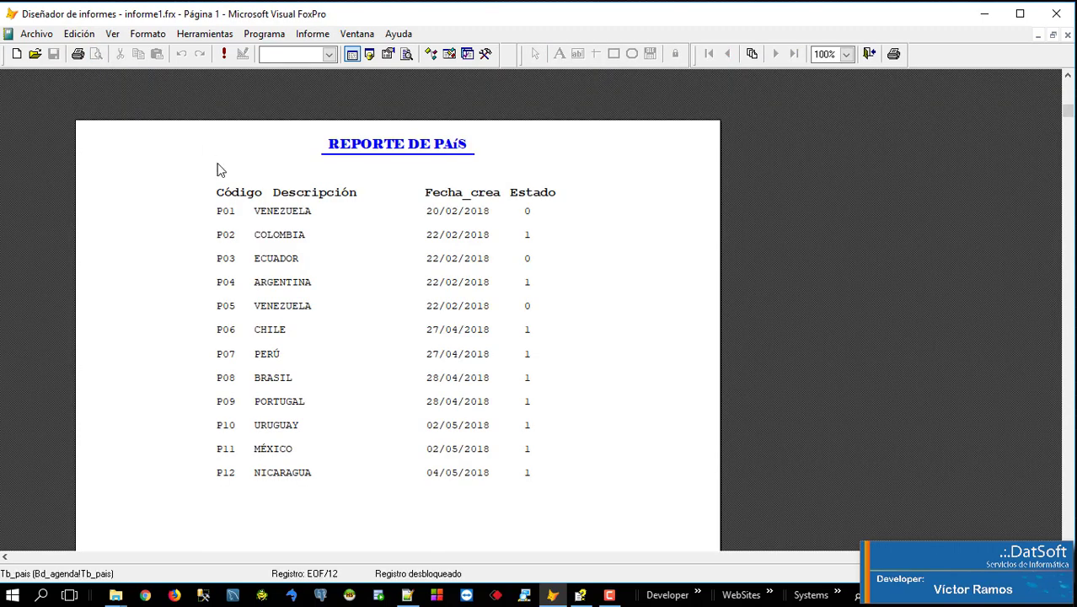
left_click(347, 294)
left_click(474, 271)
scroll(479, 266, "up", 1)
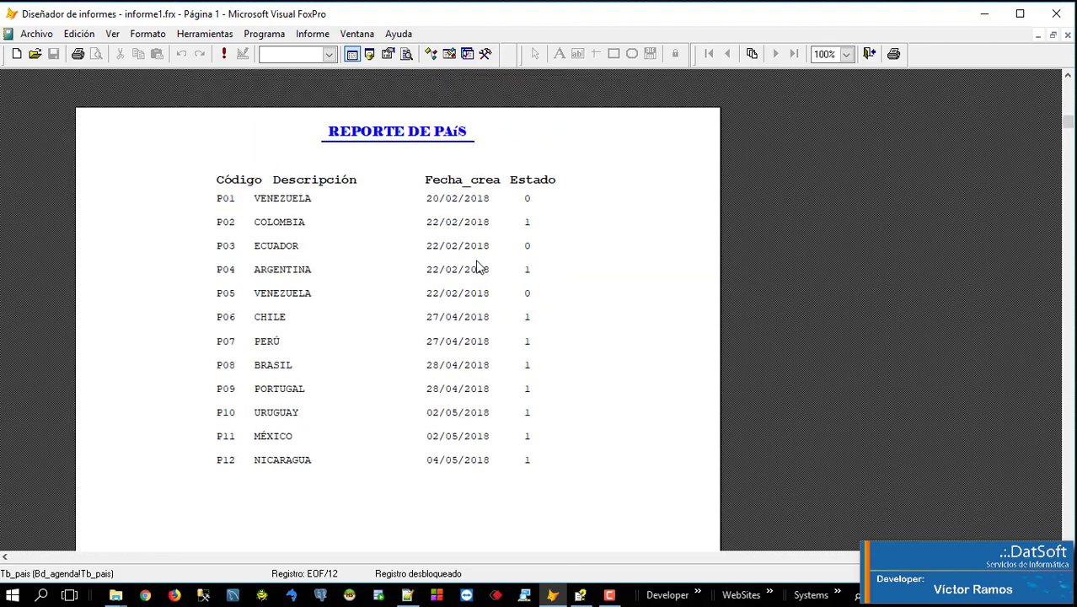
Step: Check the report preview as a whole page and at 100% zoom, and return to the design
left_click(477, 266)
left_click(437, 255)
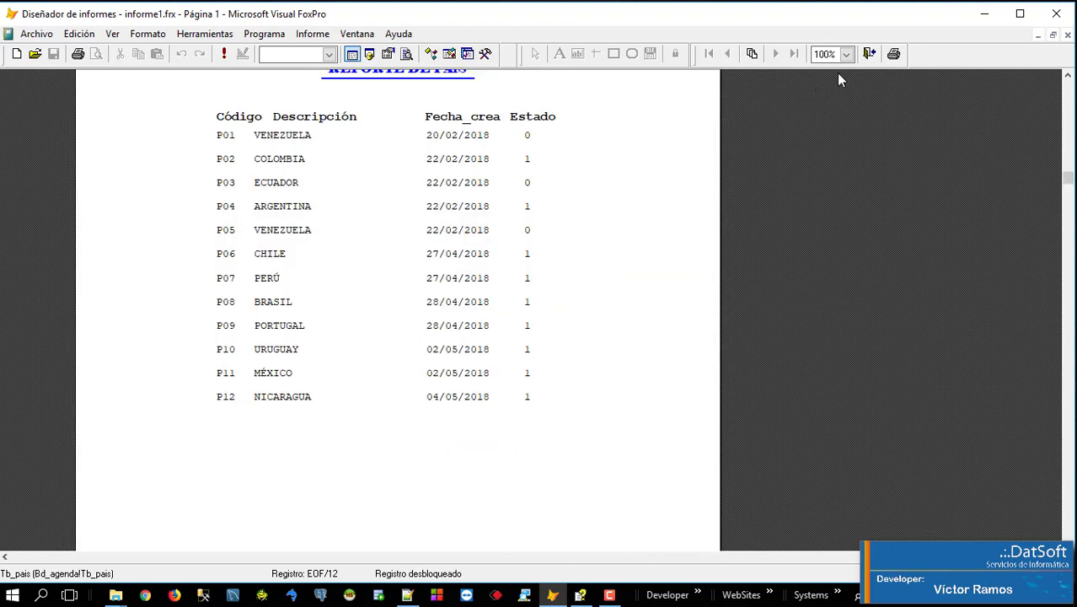
left_click(868, 53)
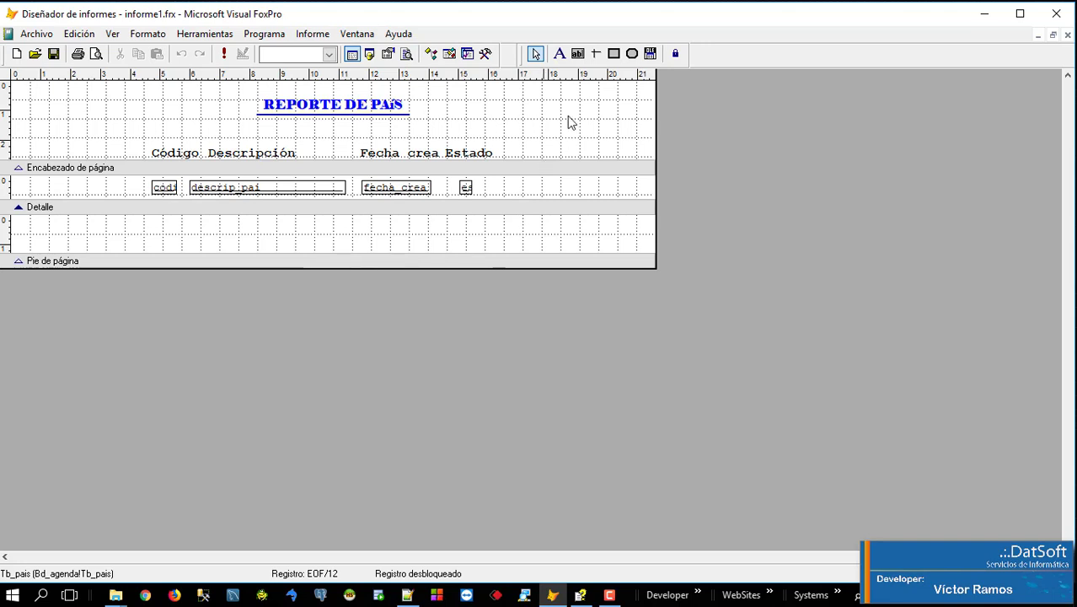
Step: Draw a rectangle about 12 cm wide around the four column headings and nudge it up within the page header band
left_click(614, 54)
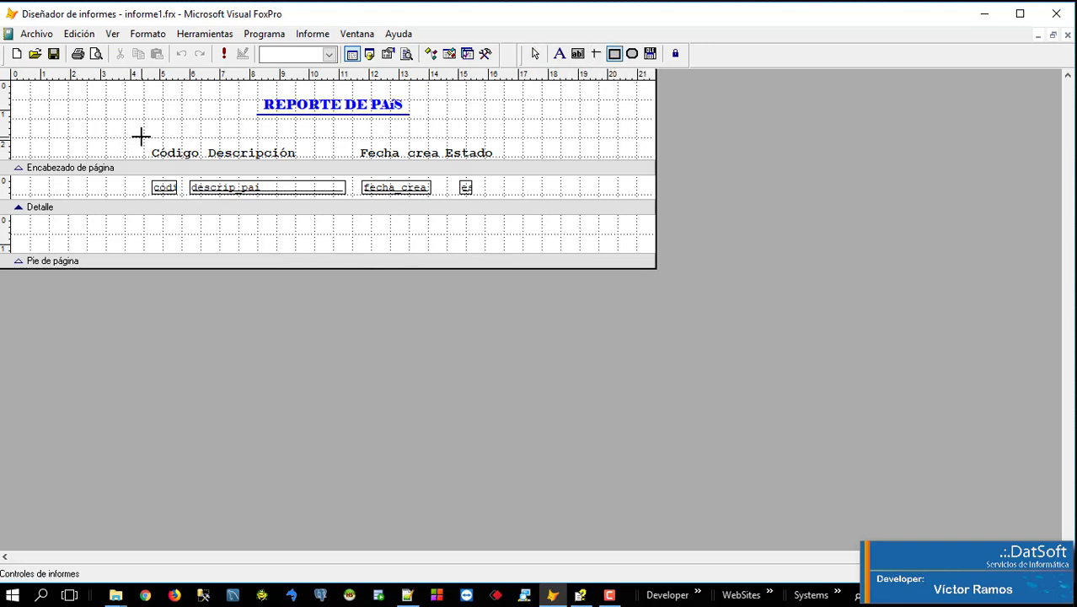
mouse_move(144, 137)
left_mouse_down()
mouse_move(211, 160)
mouse_move(499, 166)
left_mouse_up()
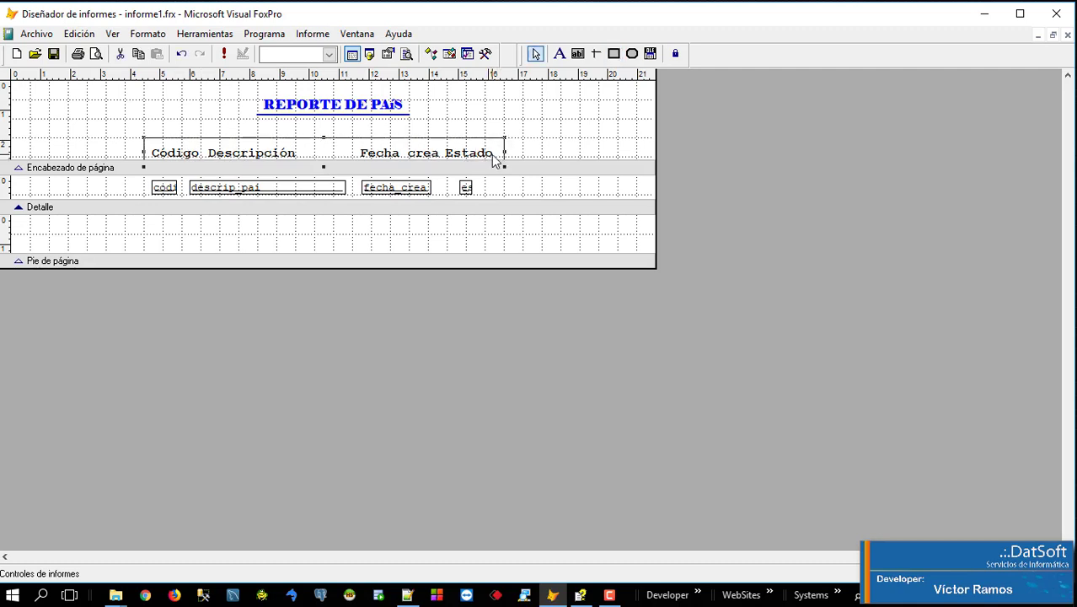
key("Up")
key("Up")
key("Up")
key("Up")
key("Up")
key("Up")
key("Up")
key("Up")
key("Up")
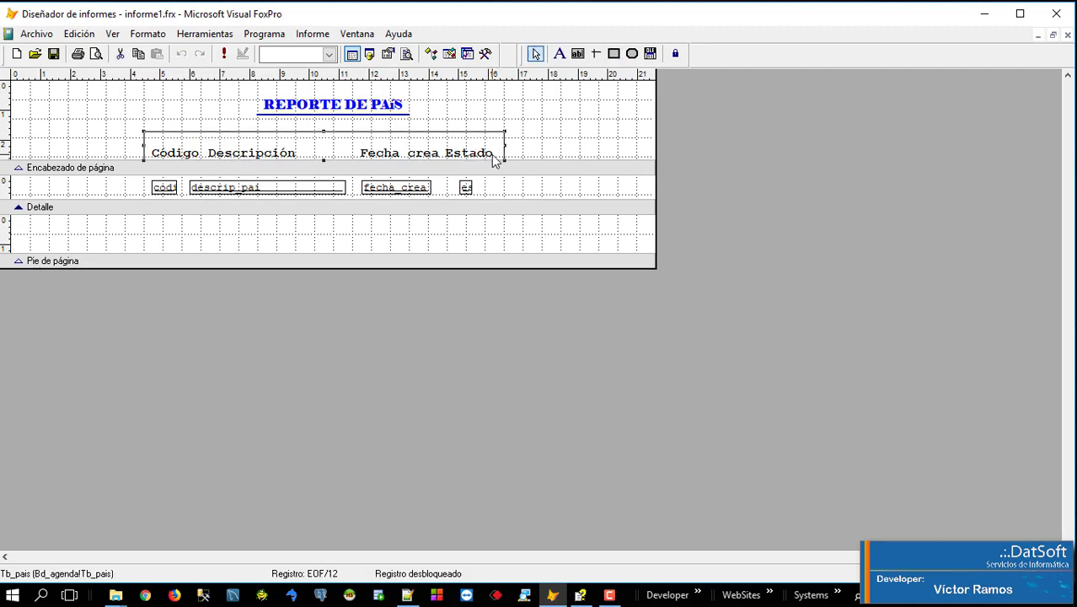
Step: Reduce the heading rectangle's height and lower its upper edge to frame the headings closely, and check the fit in the preview
key("shift+Up")
key("shift+Up")
key("shift+Up")
key("shift+Up")
key("shift+Up")
key("shift+Up")
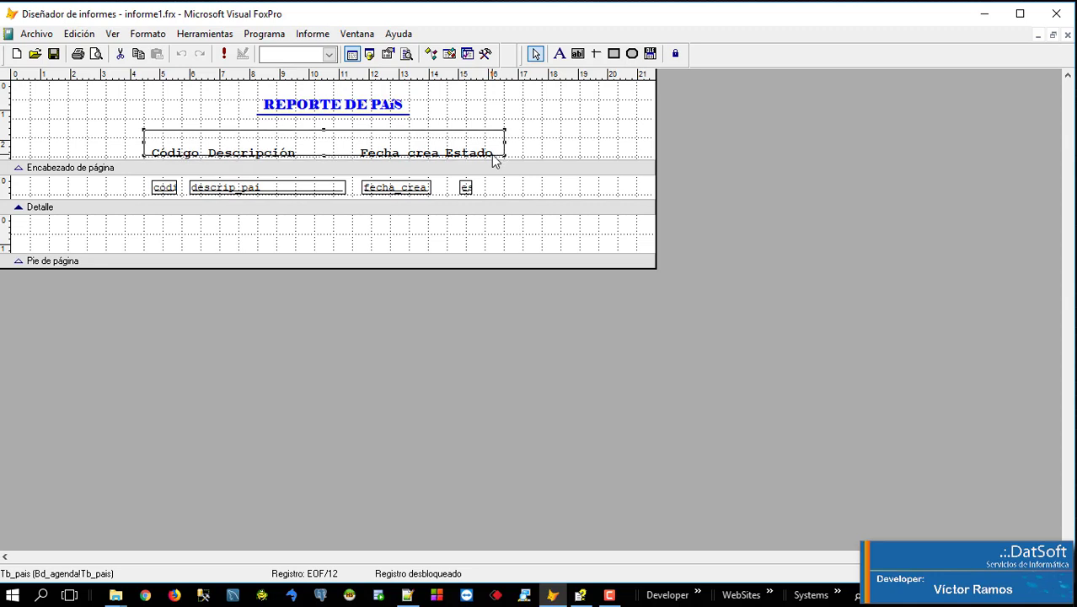
key("Down")
key("Down")
key("Down")
key("Down")
key("Down")
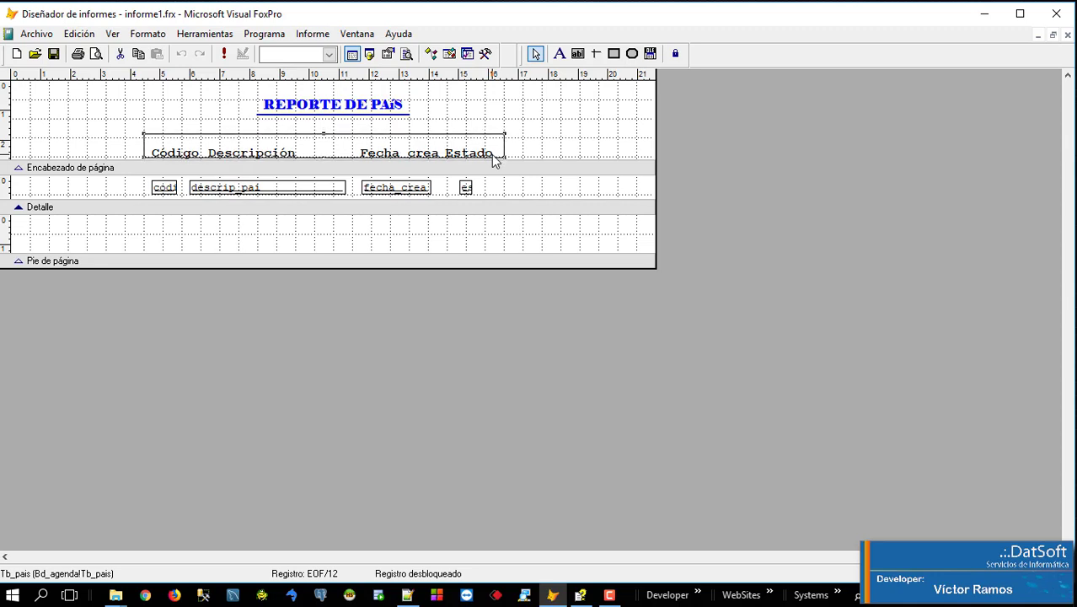
key("Down")
key("Down")
key("Down")
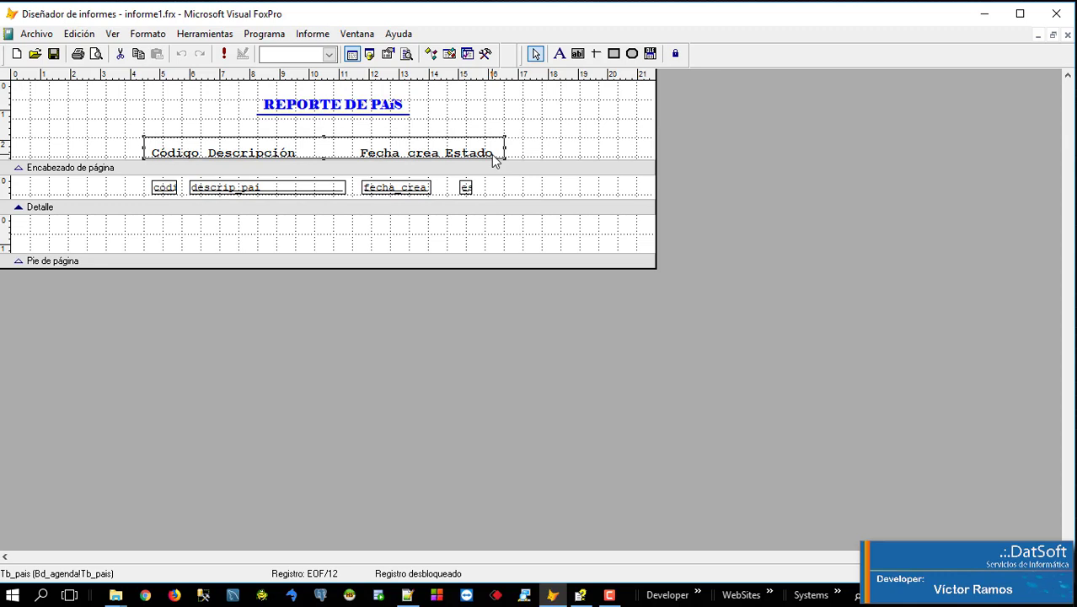
key("Down")
key("Down")
key("Down")
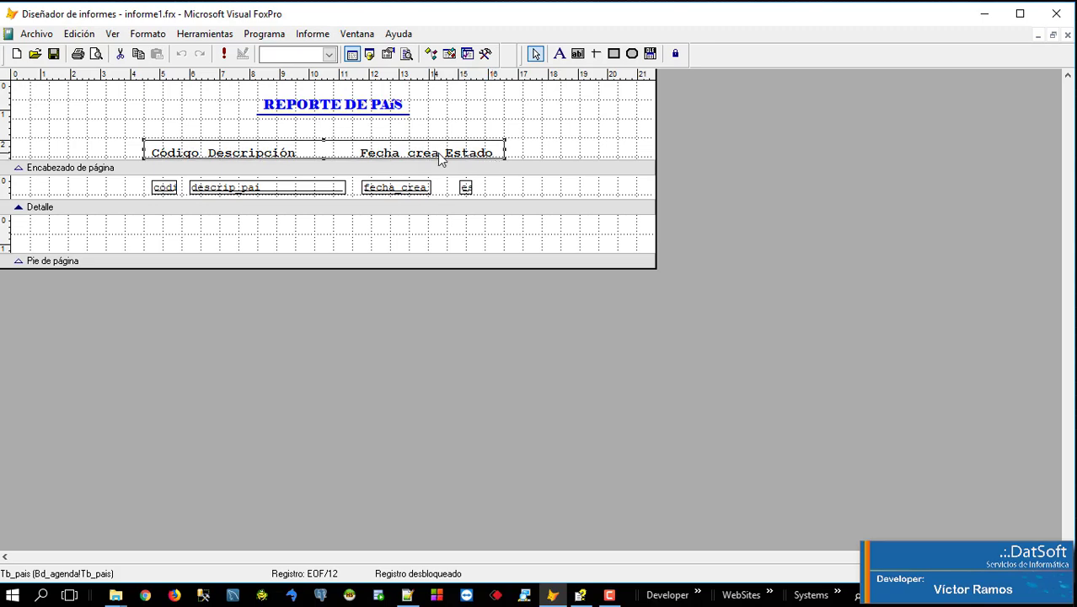
left_click(96, 54)
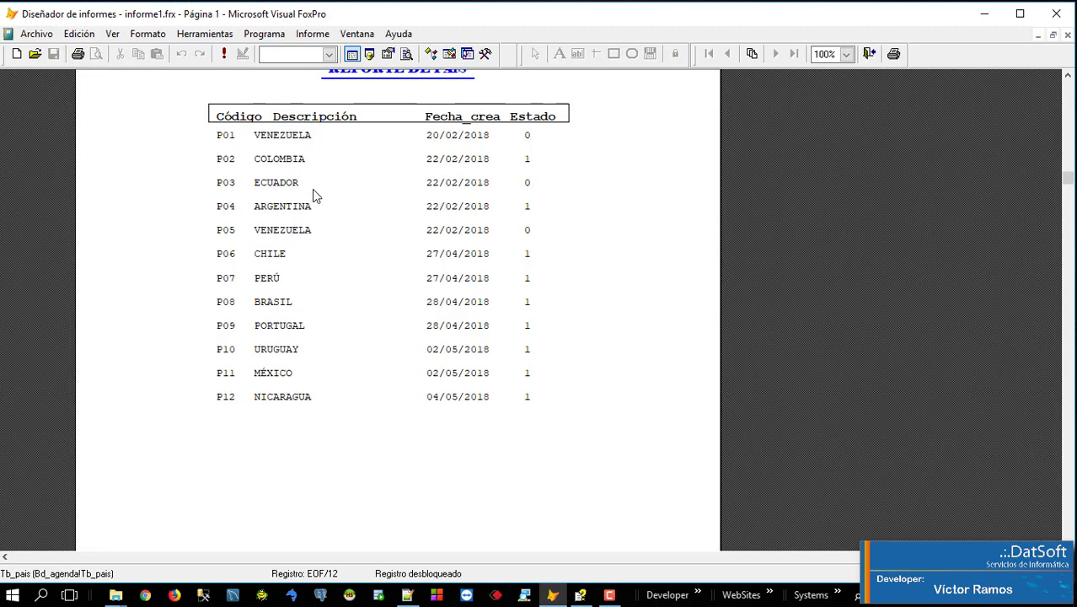
left_click(869, 54)
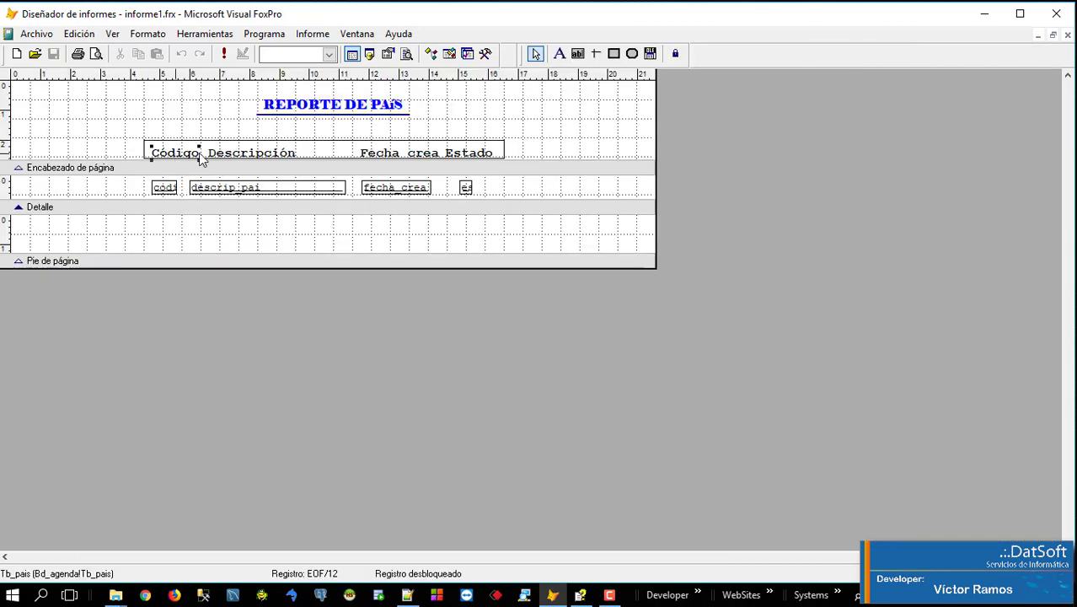
Step: Move the Código, Descripción, Fecha_crea and Estado headings up slightly to center them vertically inside the rectangle, and save the report
left_click(249, 158, "shift")
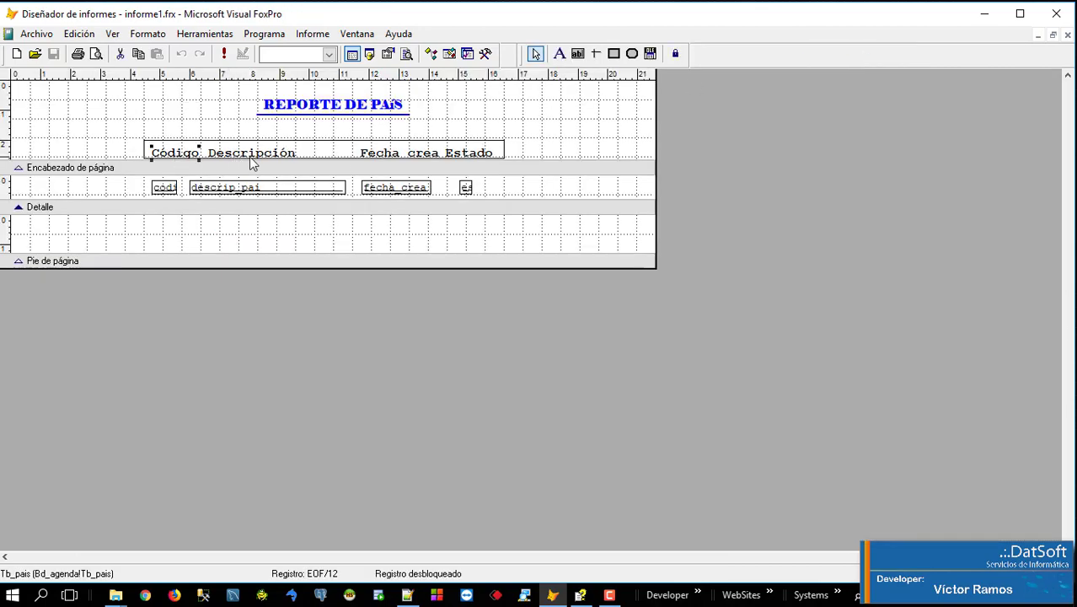
left_click(403, 157, "shift")
left_click(456, 154, "shift")
key("Up")
key("Up")
key("Up")
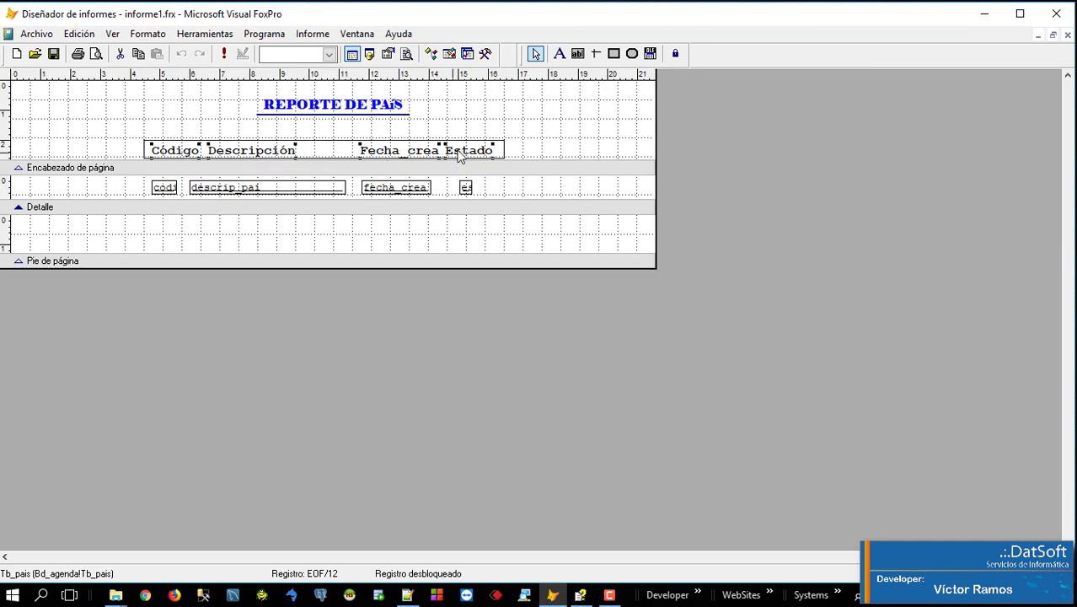
left_click(175, 110)
left_click(53, 54)
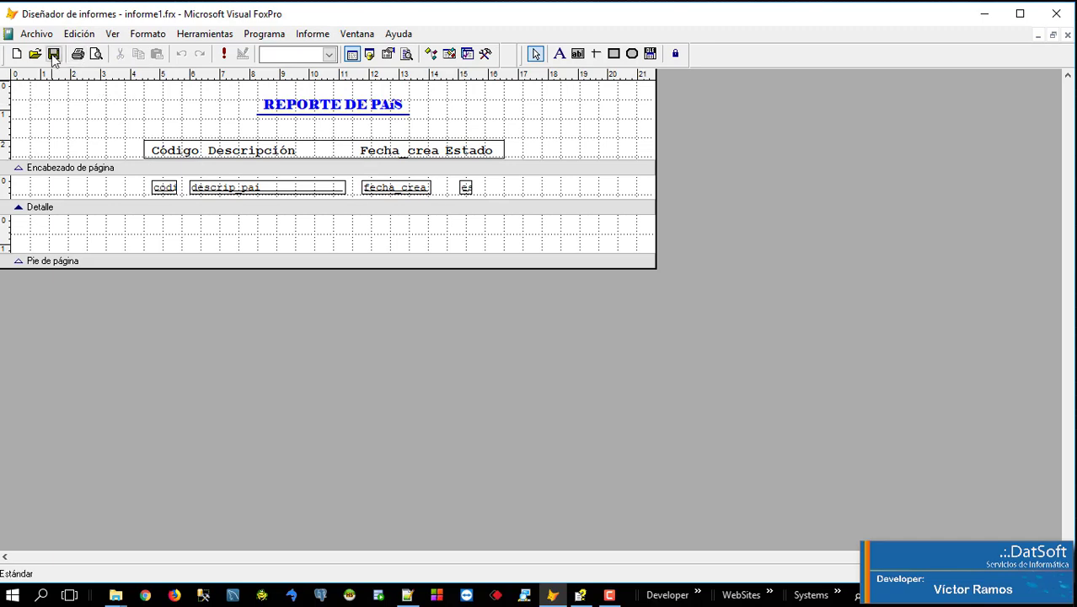
Step: Preview the framed column headings as a whole page and at 100% zoom, and return to the design
left_click(96, 54)
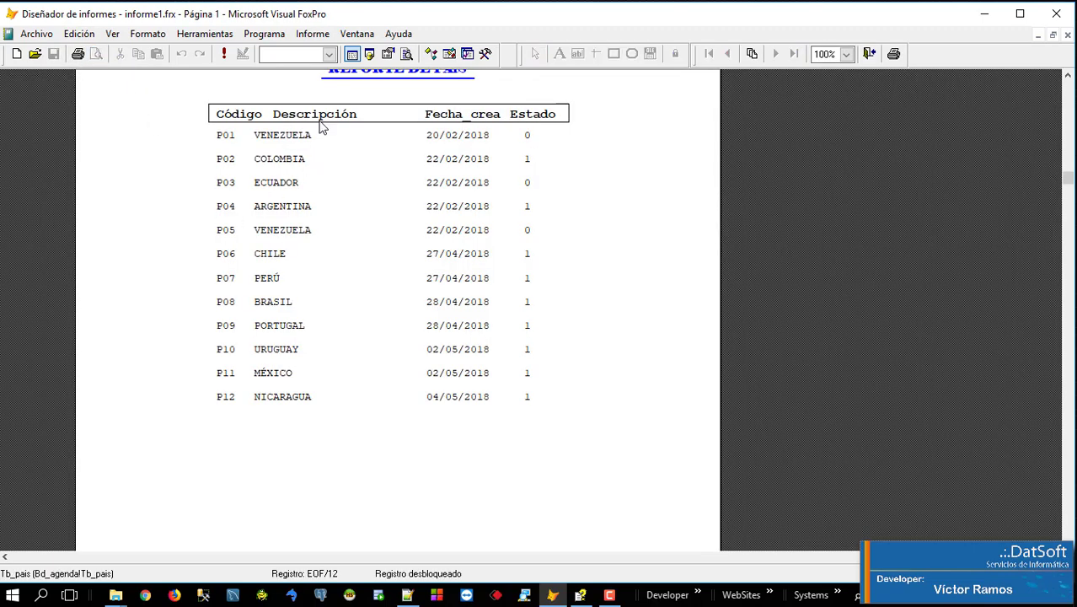
left_click(394, 233)
left_click(514, 205)
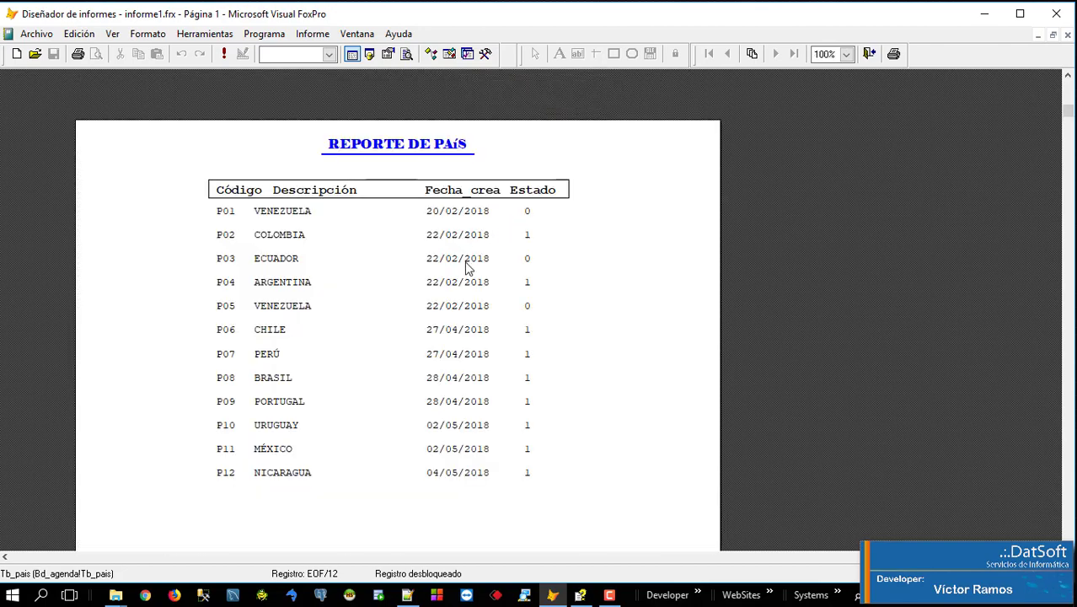
key("Escape")
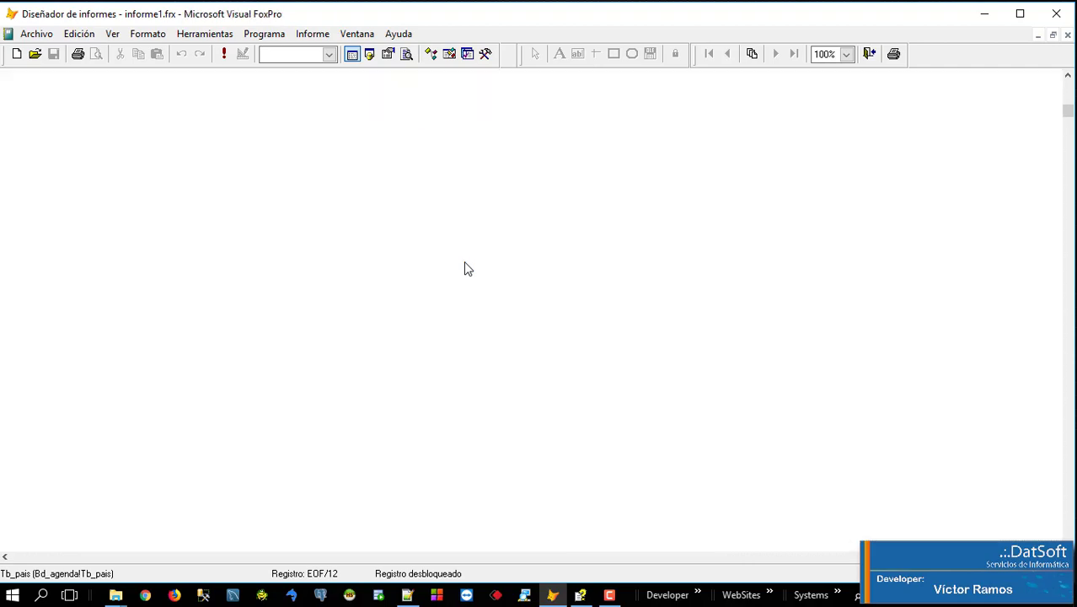
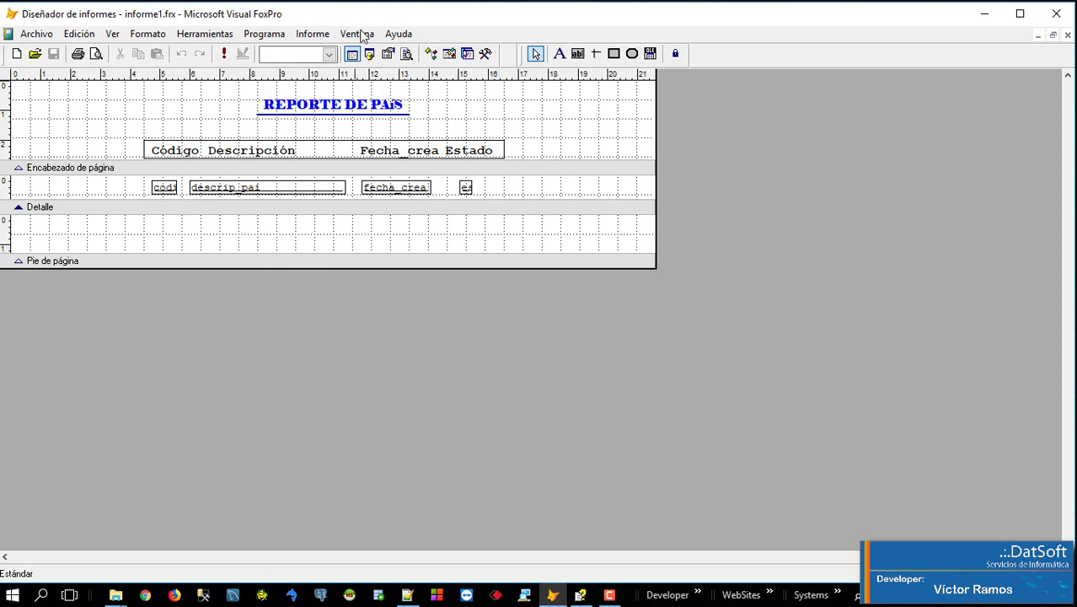
Step: Add the label "Total de registro:" in the page footer band, starting at about 15 cm from the left
left_click(559, 53)
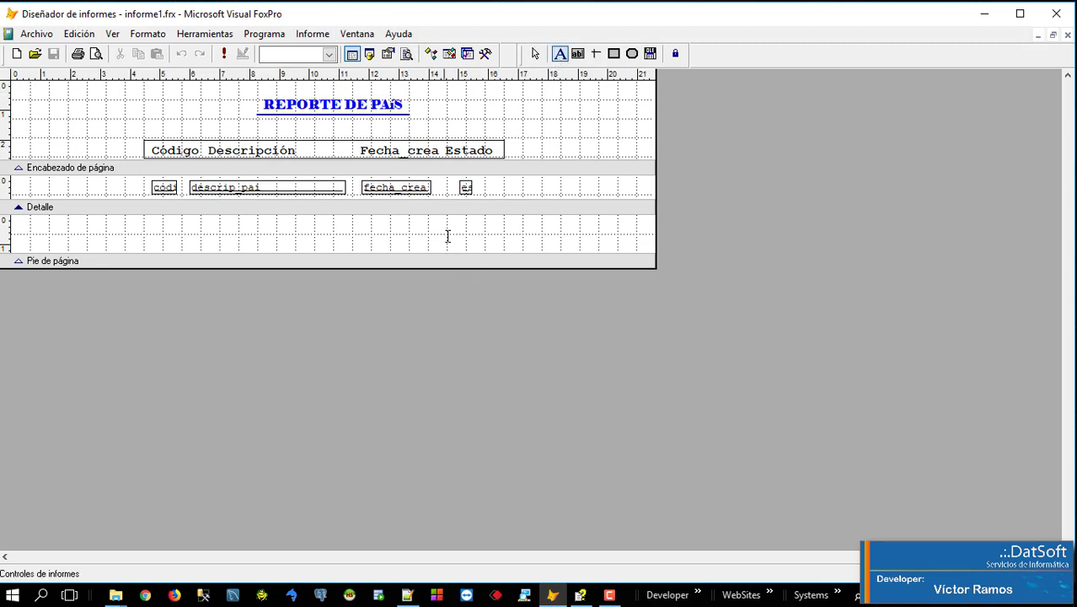
left_click(462, 241)
type("Total de registro:")
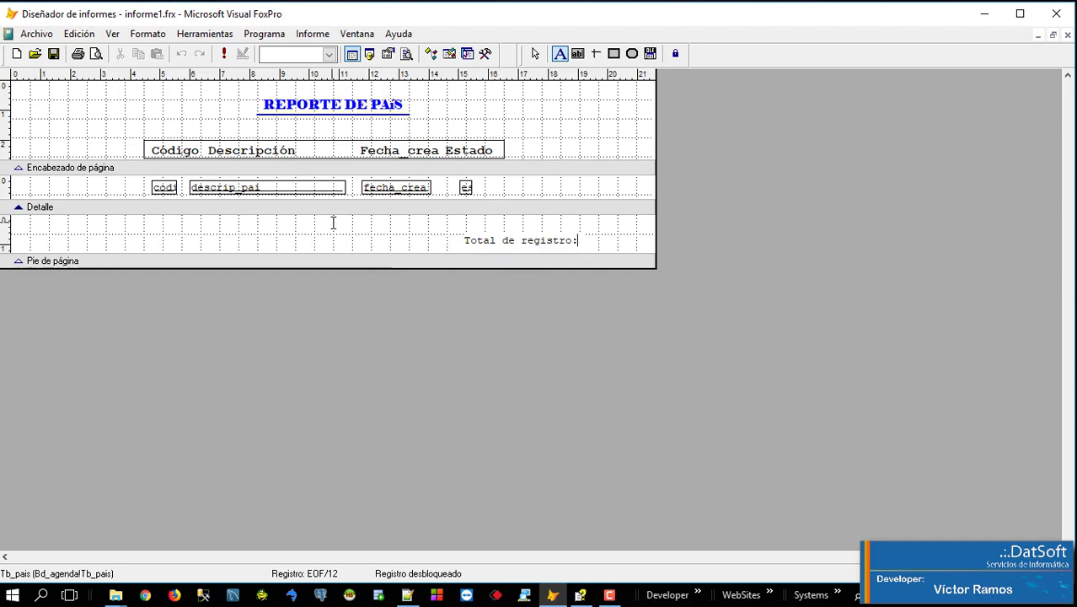
Step: Preview the report down to the footer label at the end of the page, and return to the design
left_click(96, 53)
scroll(569, 349, "down", 3)
scroll(570, 349, "down", 5)
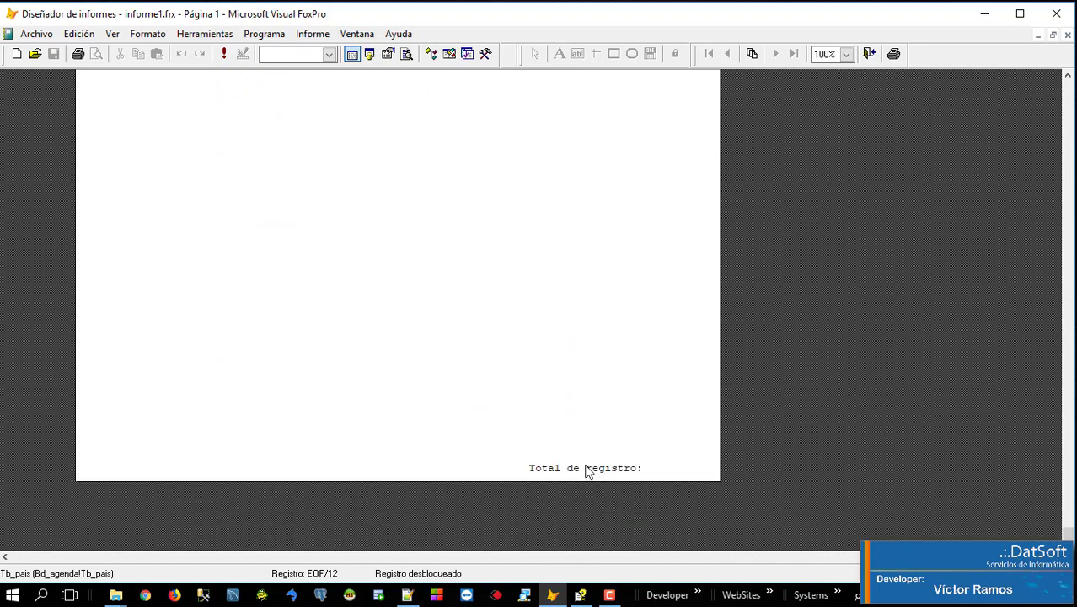
key("Escape")
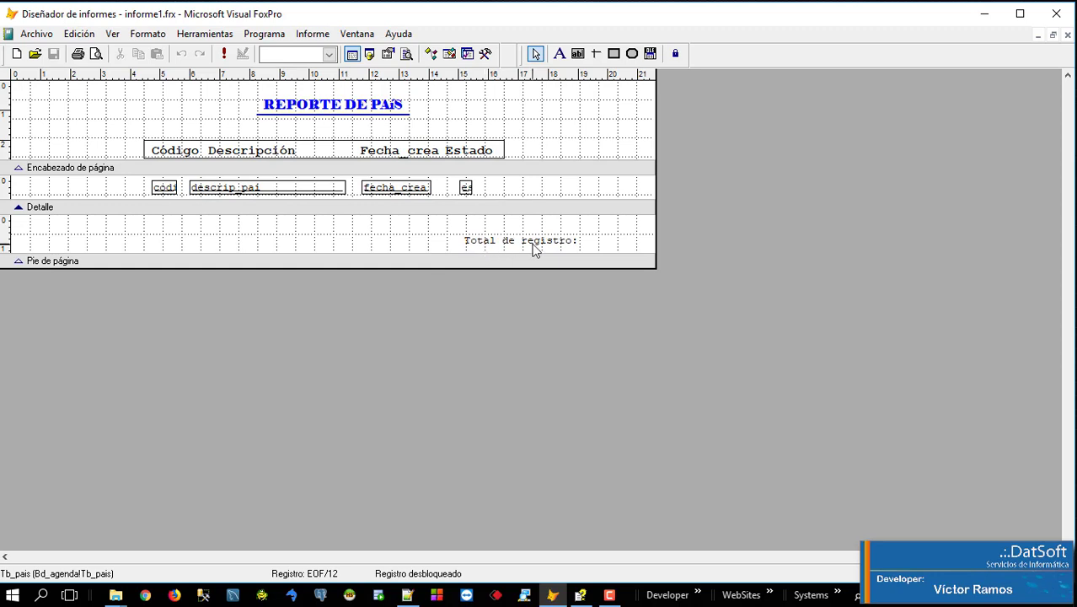
Step: Place a new field just after the "Total de registro:" label in the page footer and open the expression builder for it
left_click(577, 54)
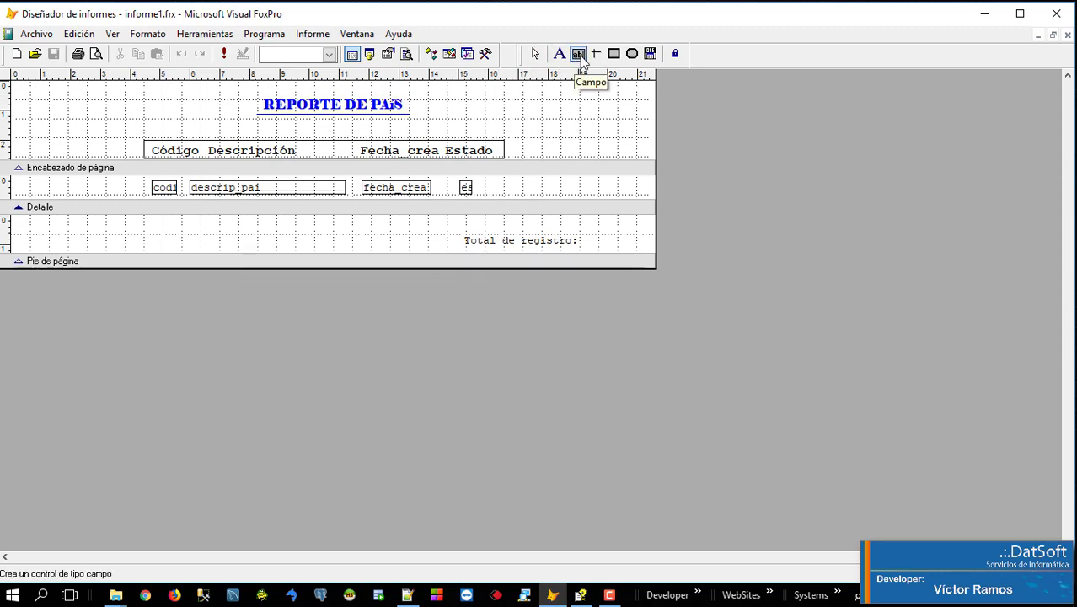
left_click(587, 239)
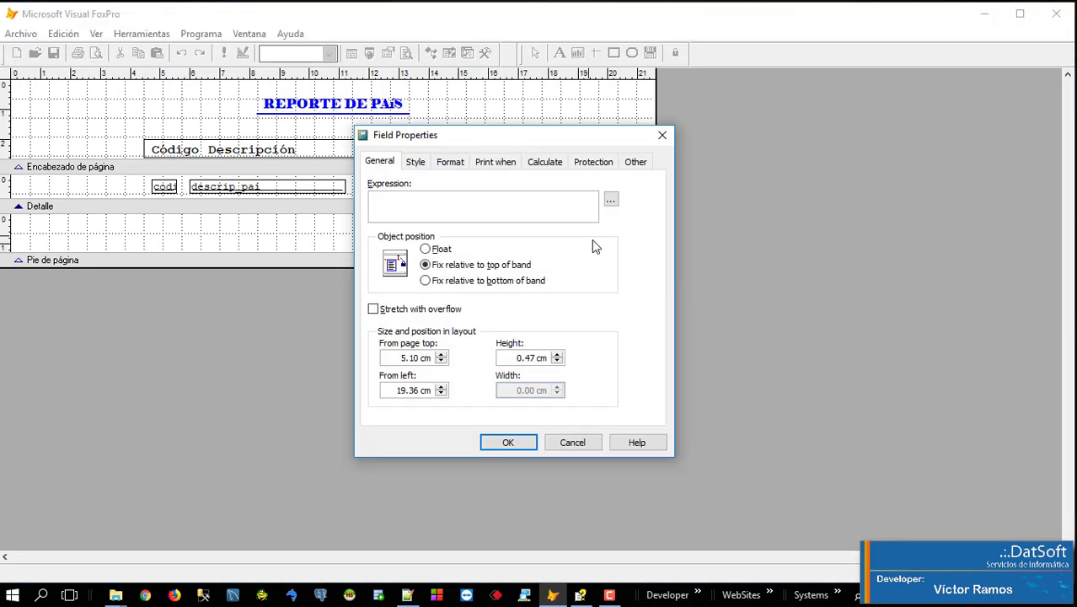
left_click(610, 201)
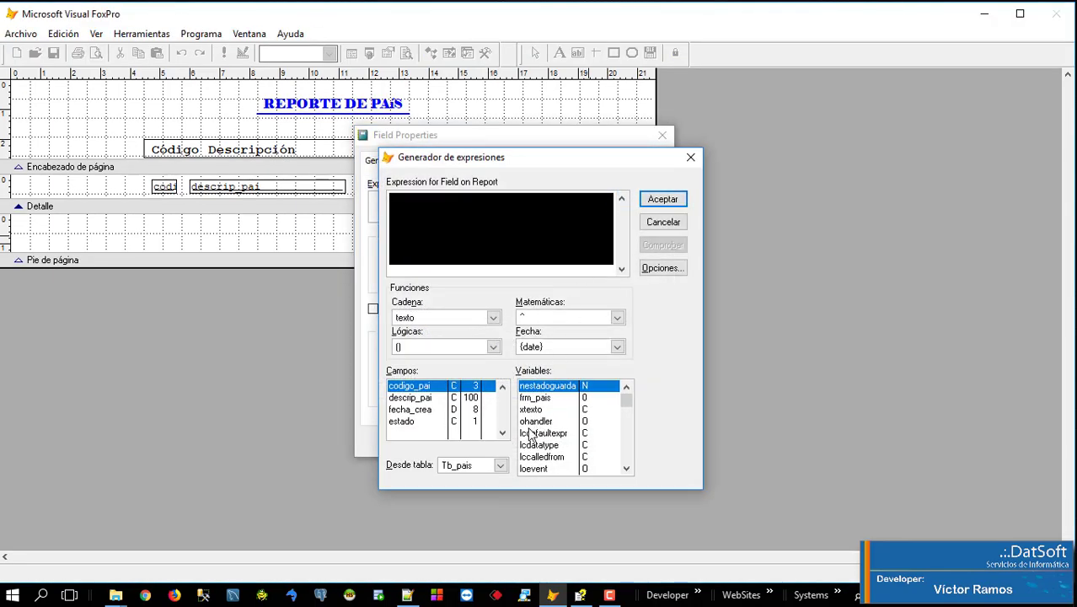
scroll(563, 458, "down", 1)
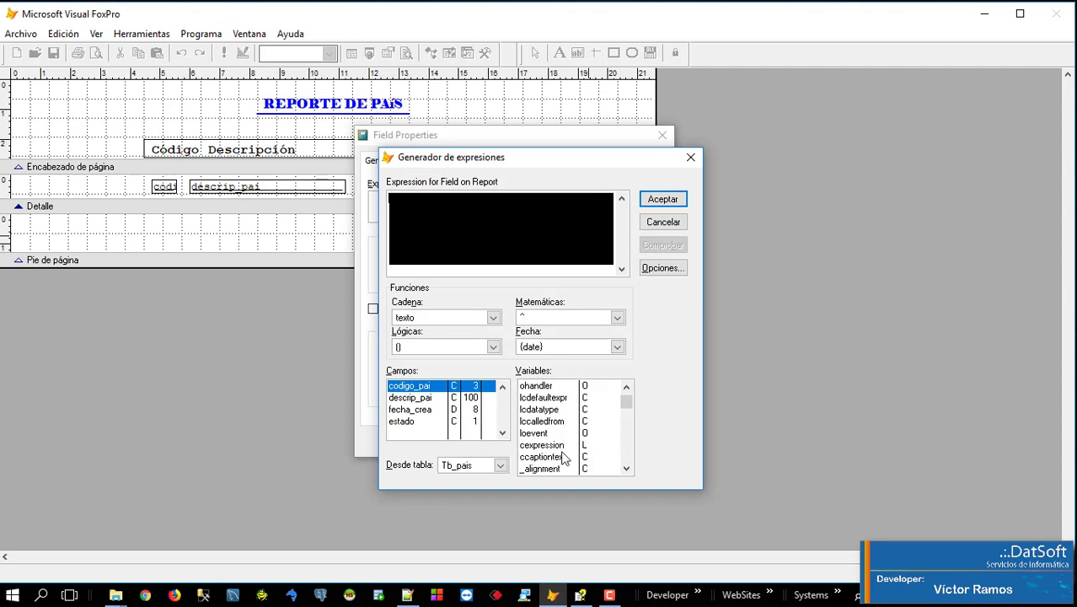
scroll(564, 457, "down", 1)
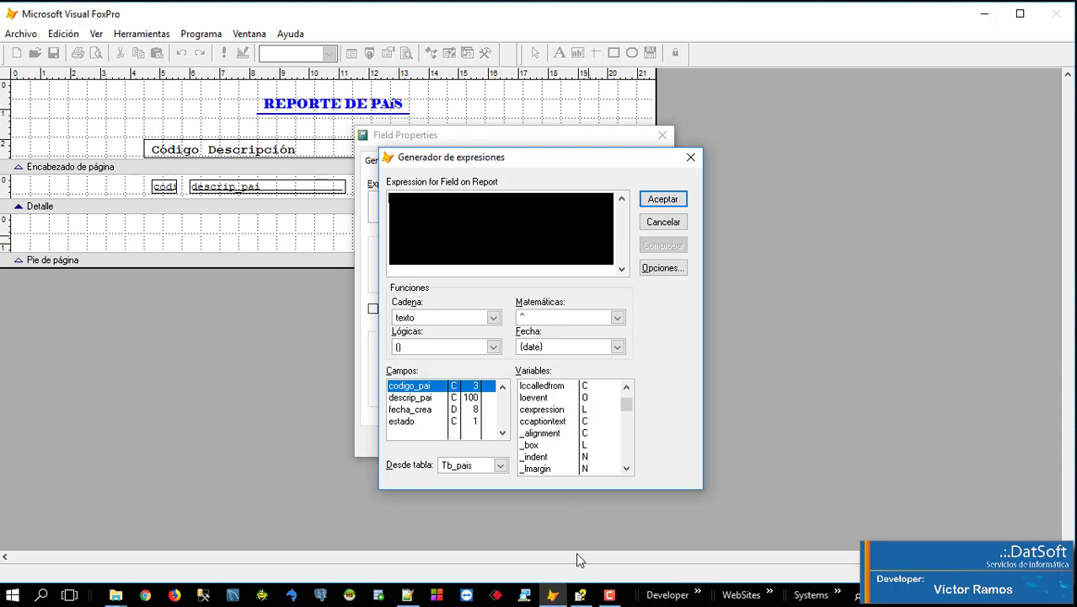
Step: Switch to the Visual FoxPro help and look up the RECCOUNT() function
left_click(581, 595)
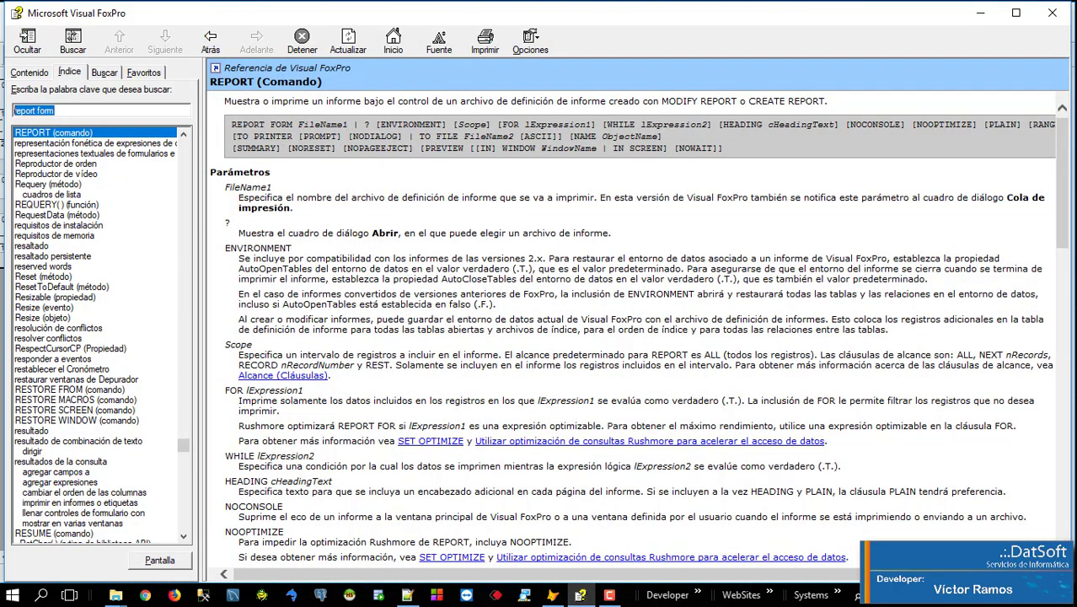
type("reccoun")
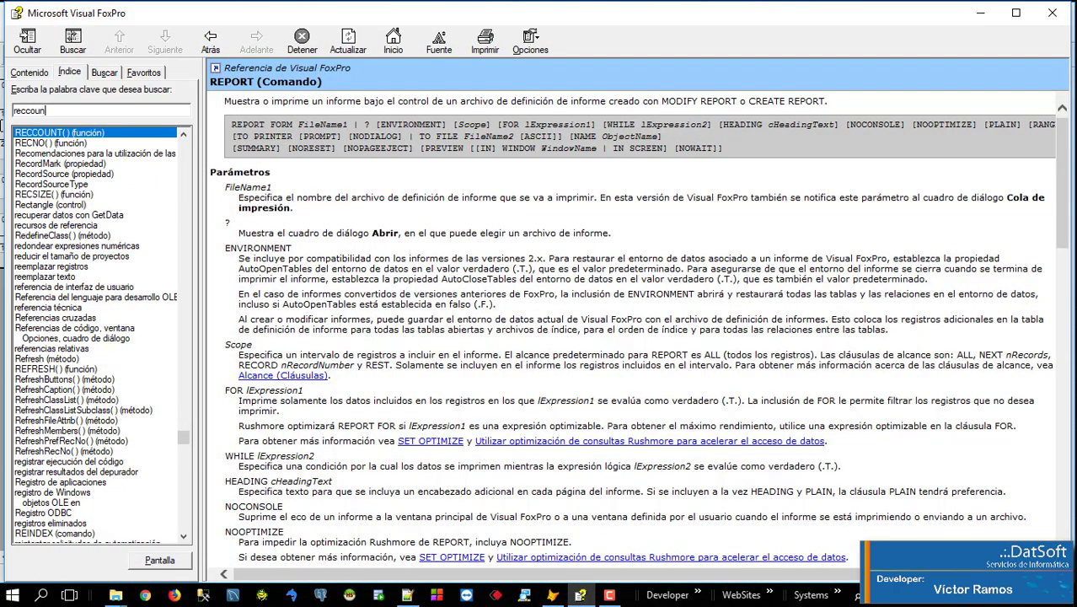
type("t()")
key("Return")
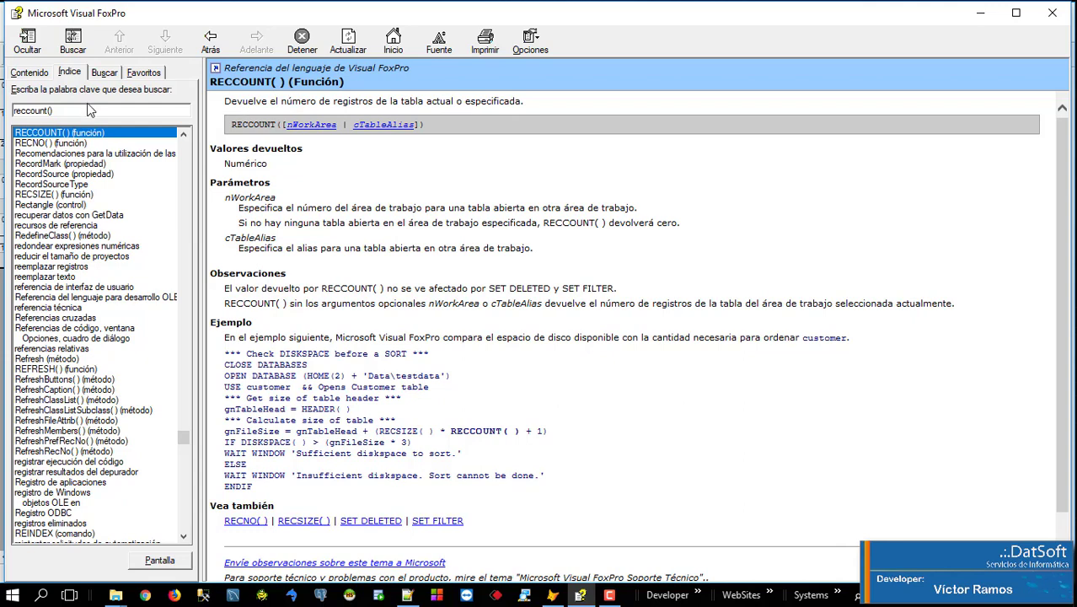
Step: Look up the _TALLY system variable in the help index, and return to the expression builder
left_click_drag(56, 111, 2, 110)
type("_tall")
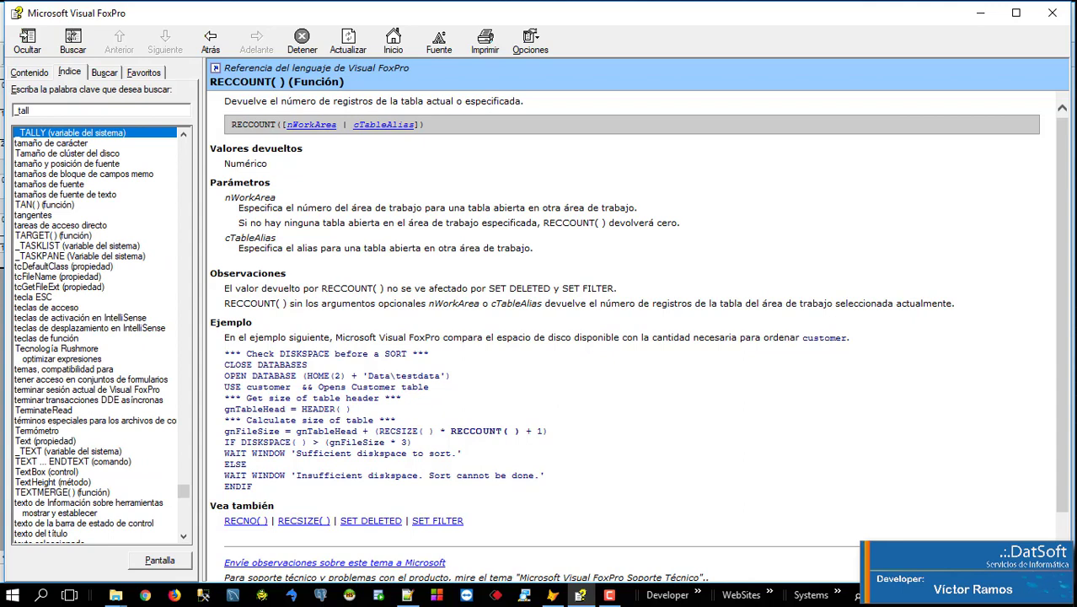
key("Return")
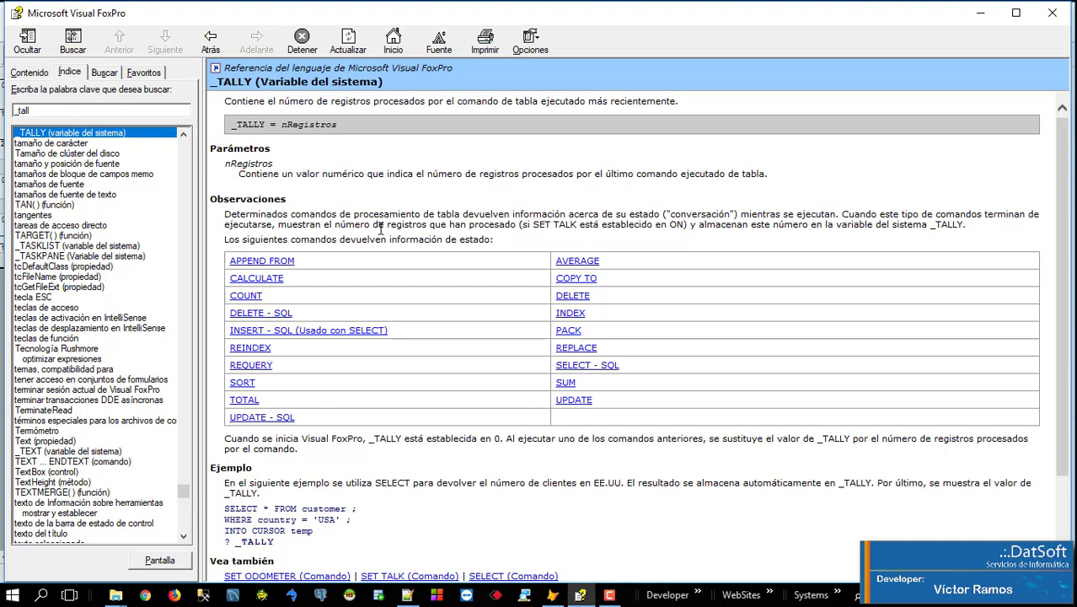
left_click(978, 14)
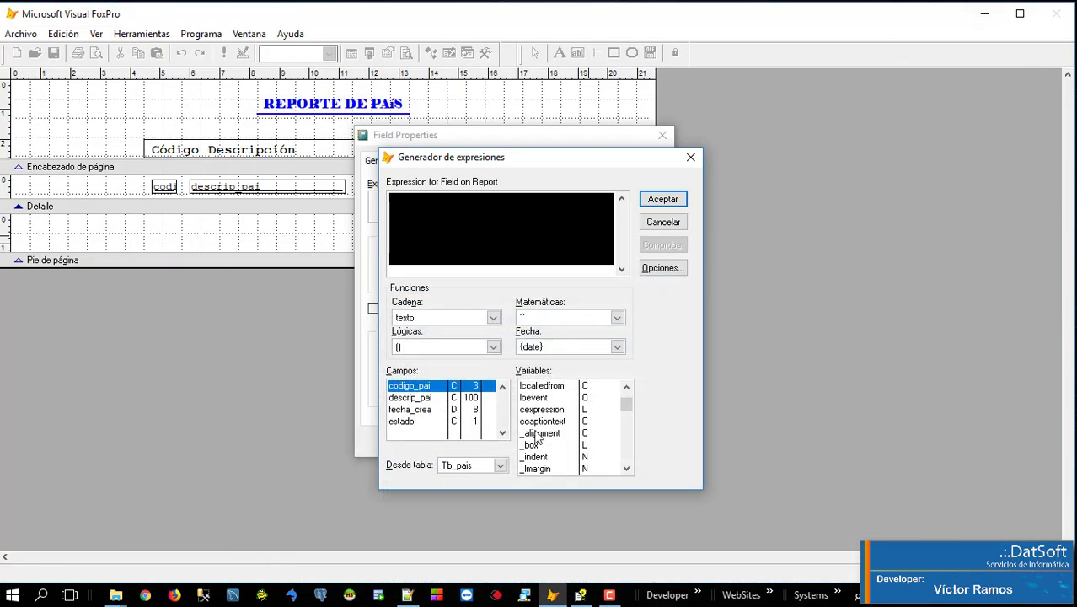
Step: Set the new footer field's expression to the _tally system variable and accept the field's properties
left_click(536, 468)
scroll(548, 477, "down", 1)
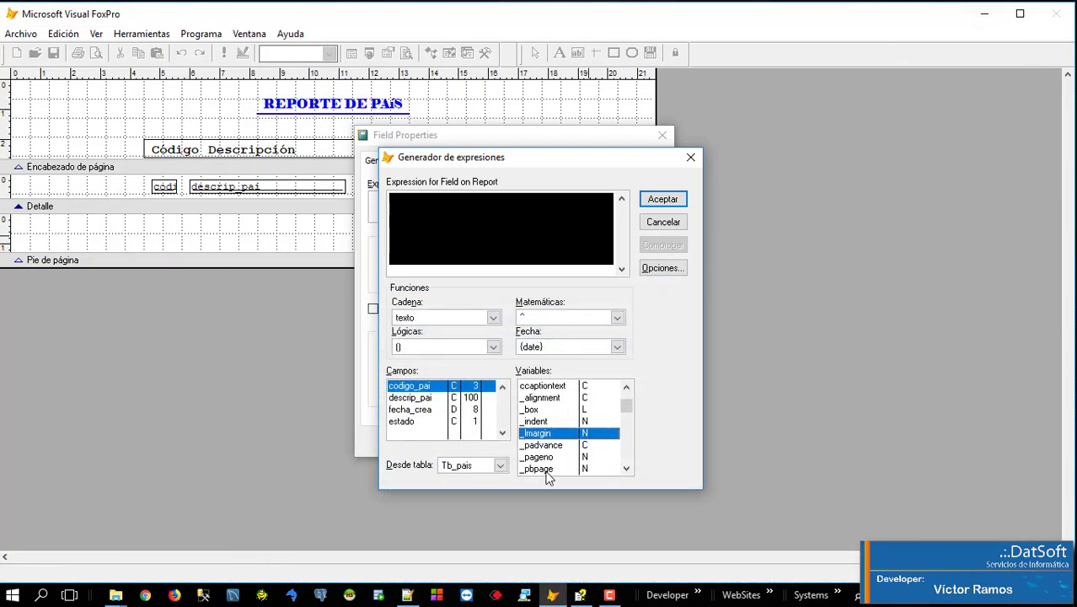
scroll(546, 472, "down", 7)
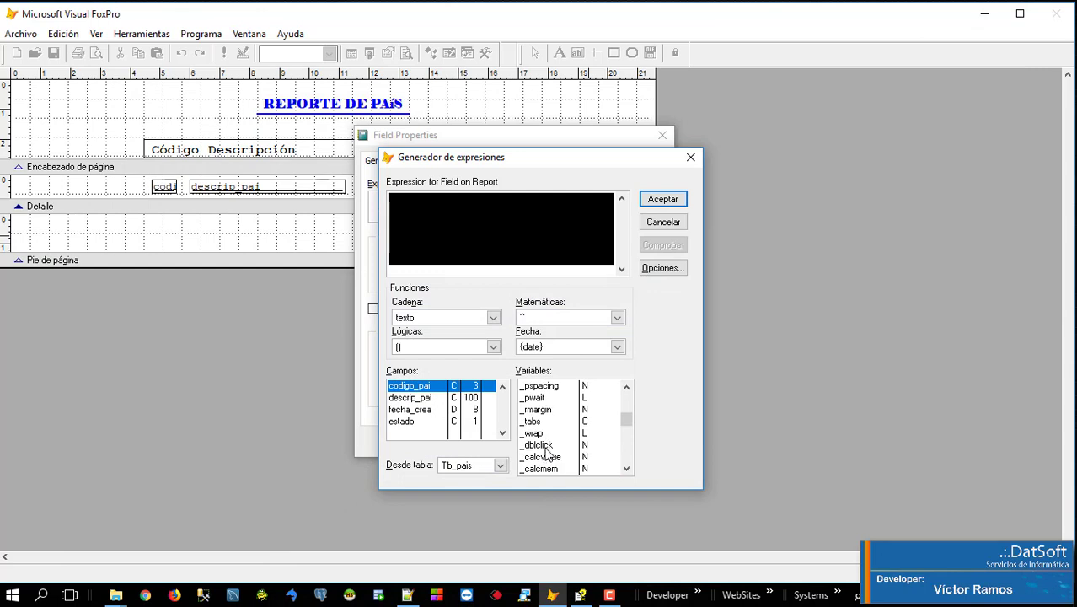
scroll(547, 463, "down", 1)
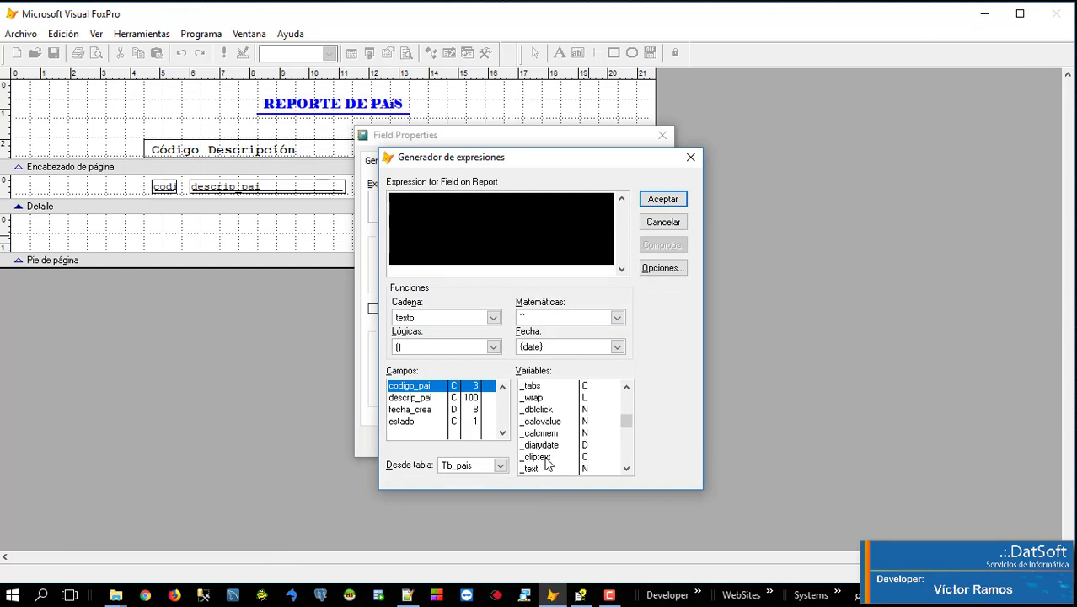
scroll(547, 470, "down", 1)
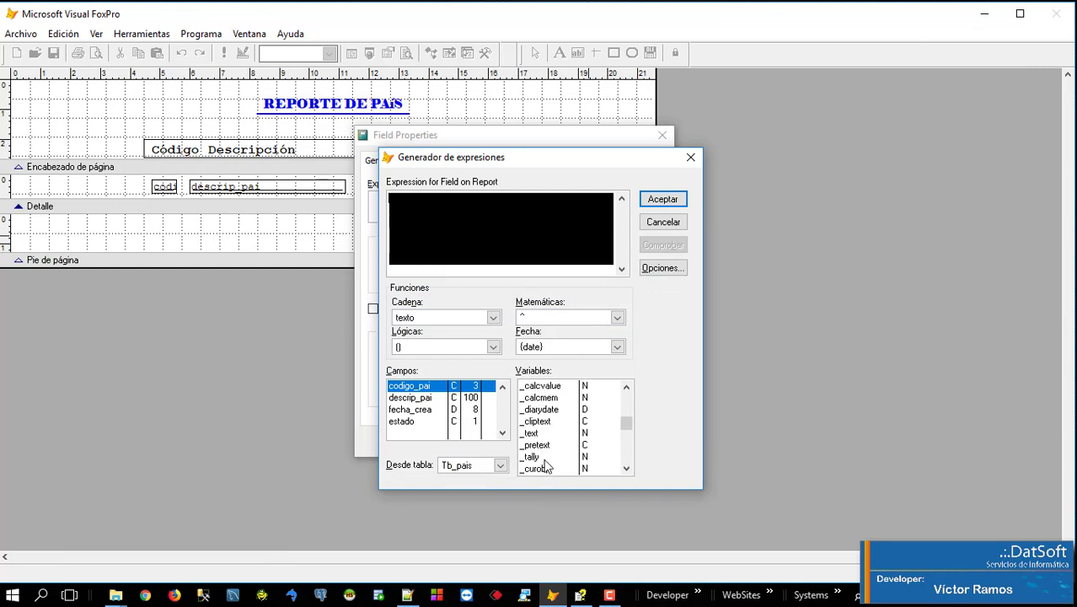
left_click(545, 457)
double_click(544, 461)
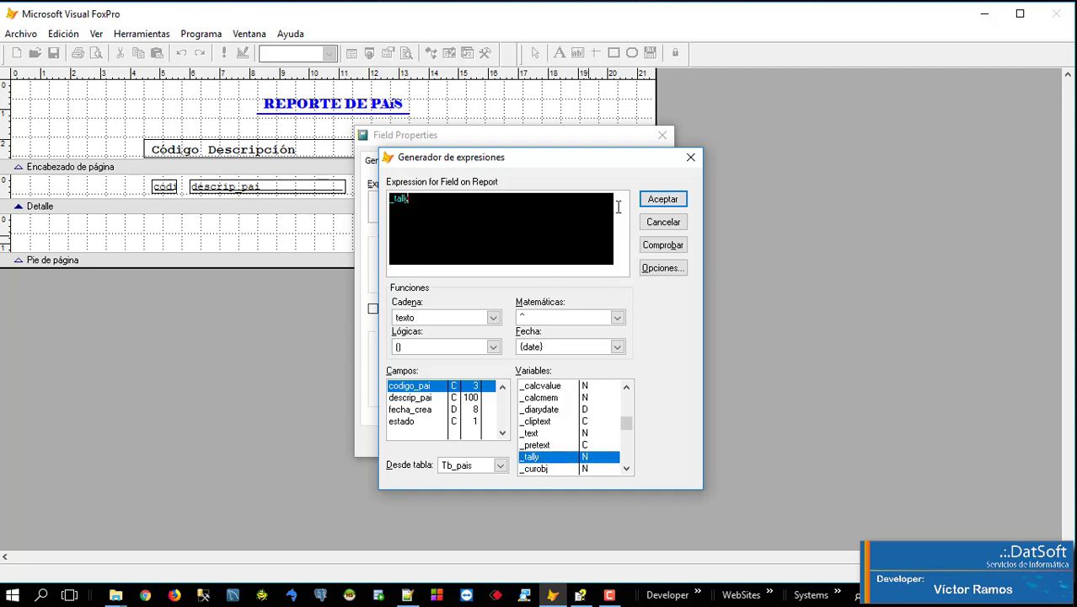
left_click(661, 201)
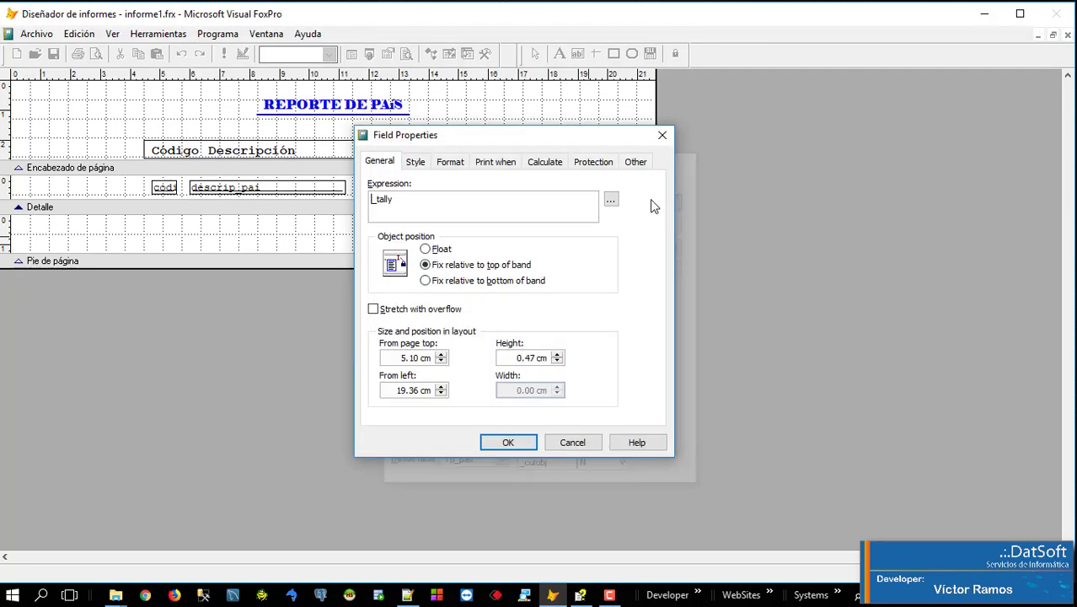
left_click(507, 442)
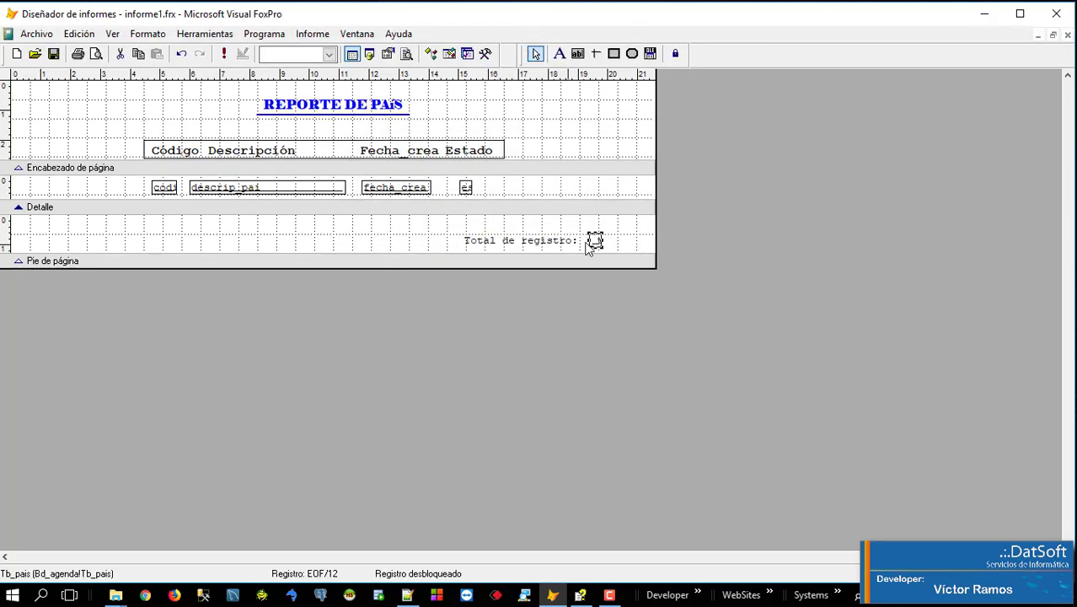
Step: Preview the report, check the record total in the footer against the listed rows, and return to the design
left_click(96, 54)
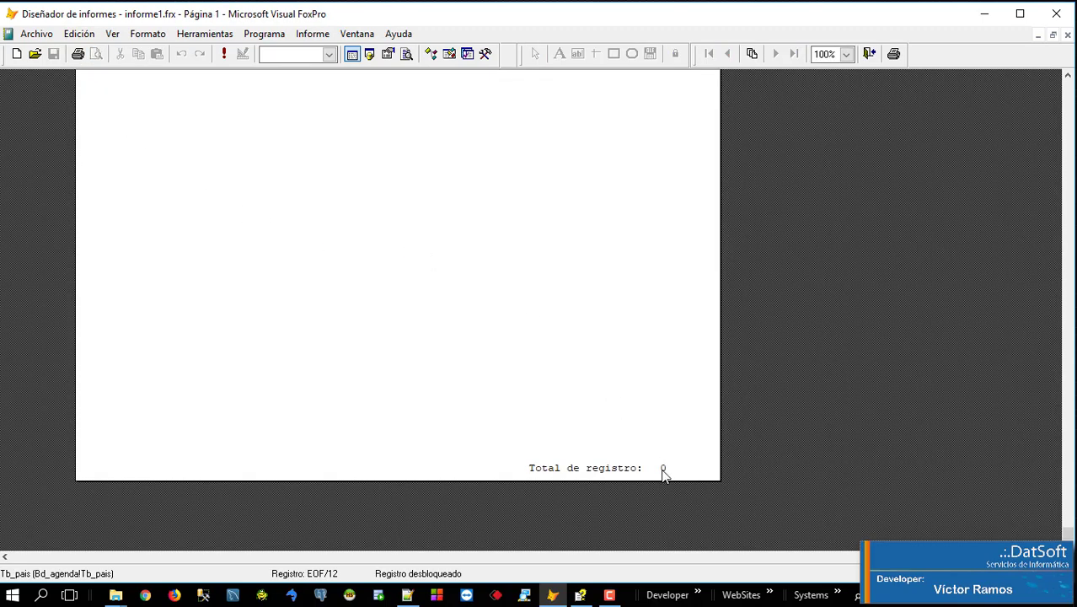
scroll(652, 455, "up", 5)
scroll(564, 408, "up", 4)
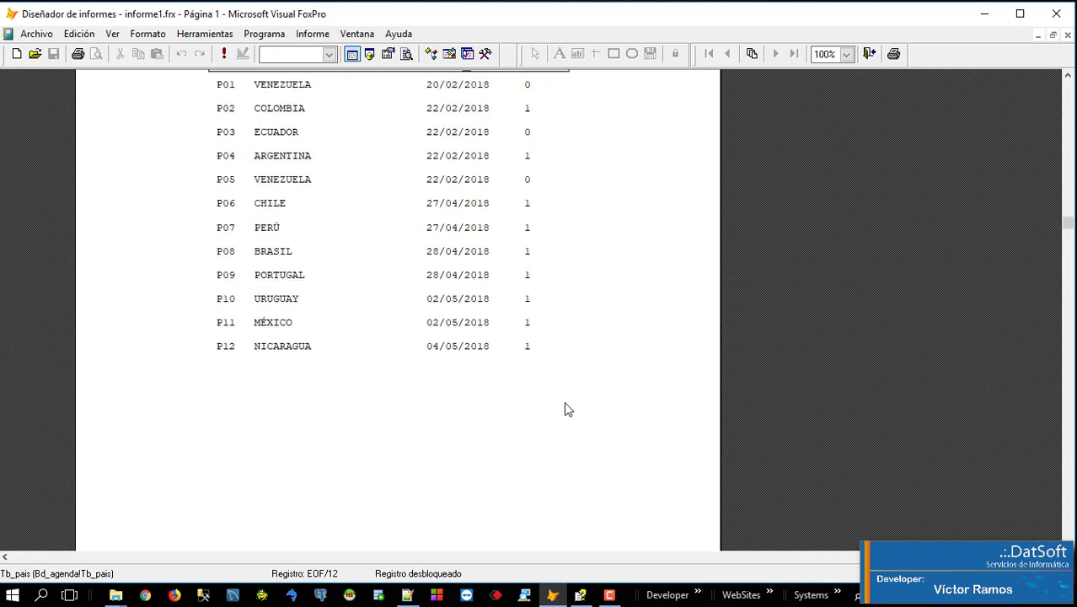
left_click(457, 377)
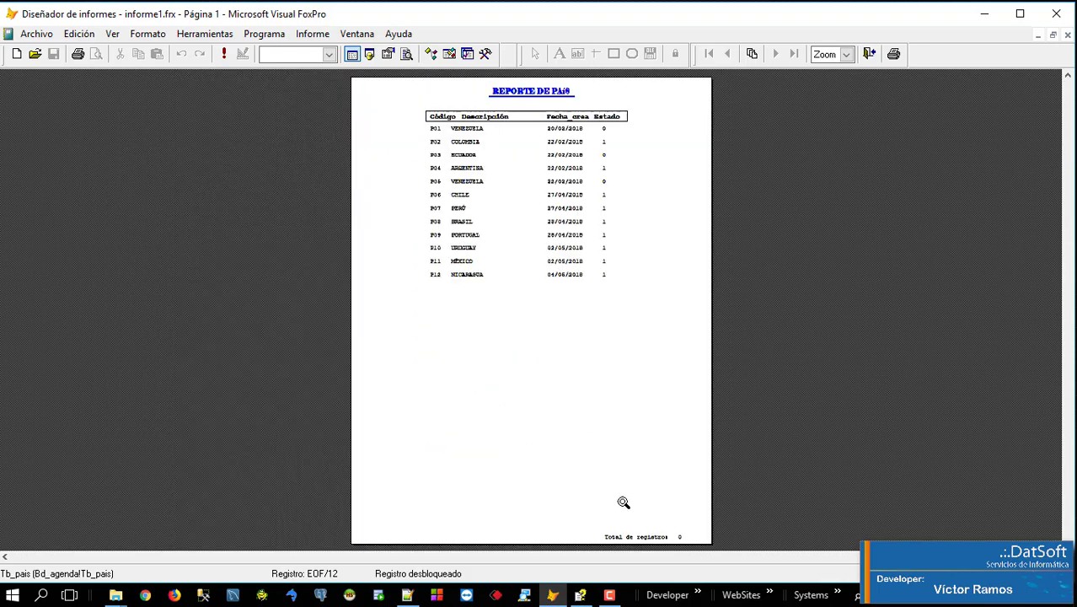
key("Escape")
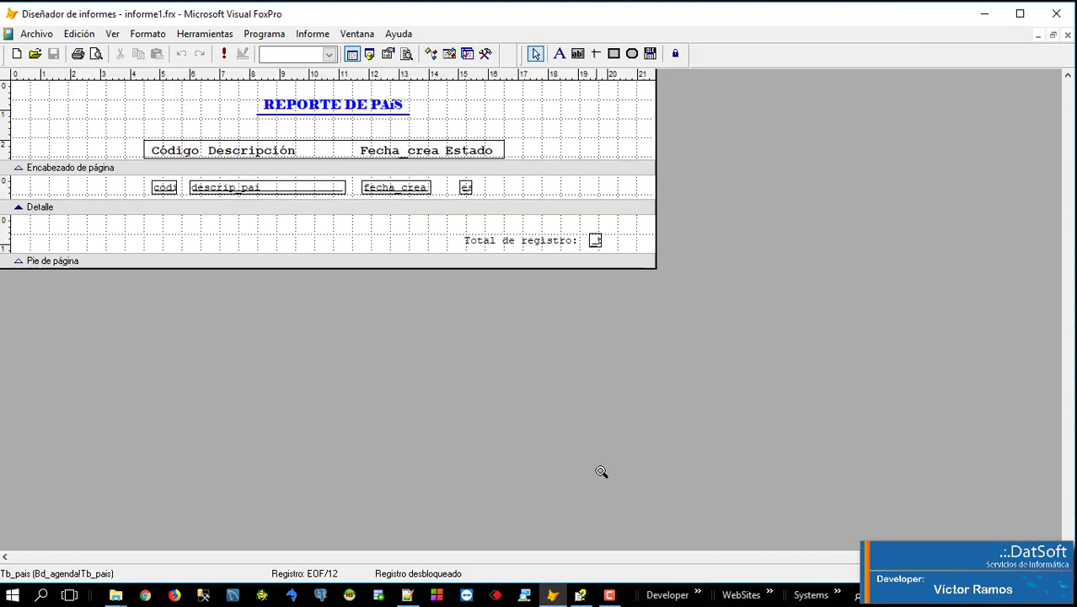
Step: Replace the expression of the field after "Total de registro:" with reccount("tb_pais")
left_click(595, 242)
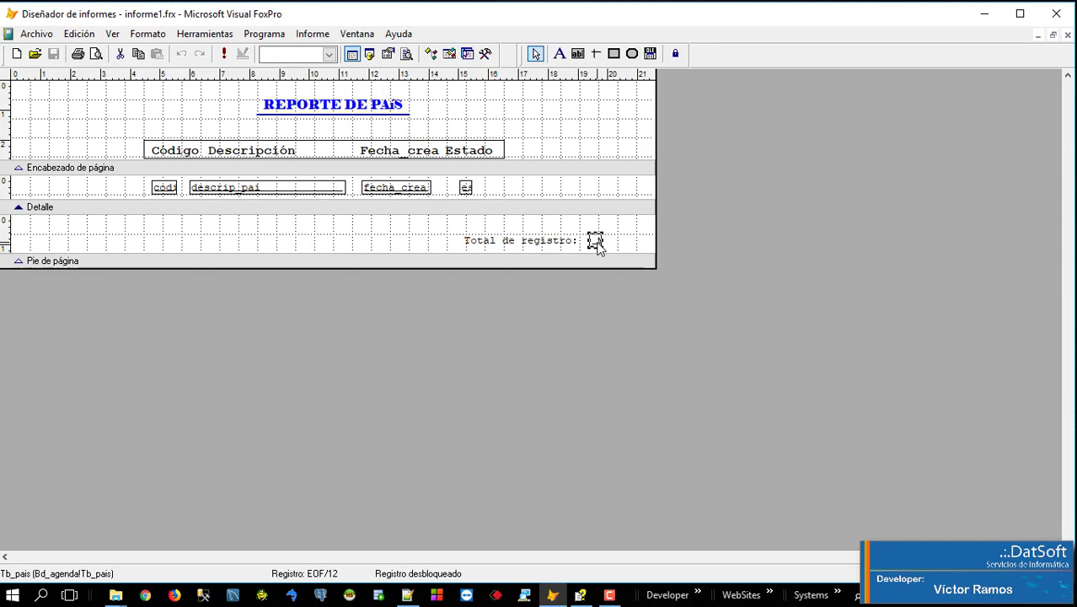
right_click(597, 244)
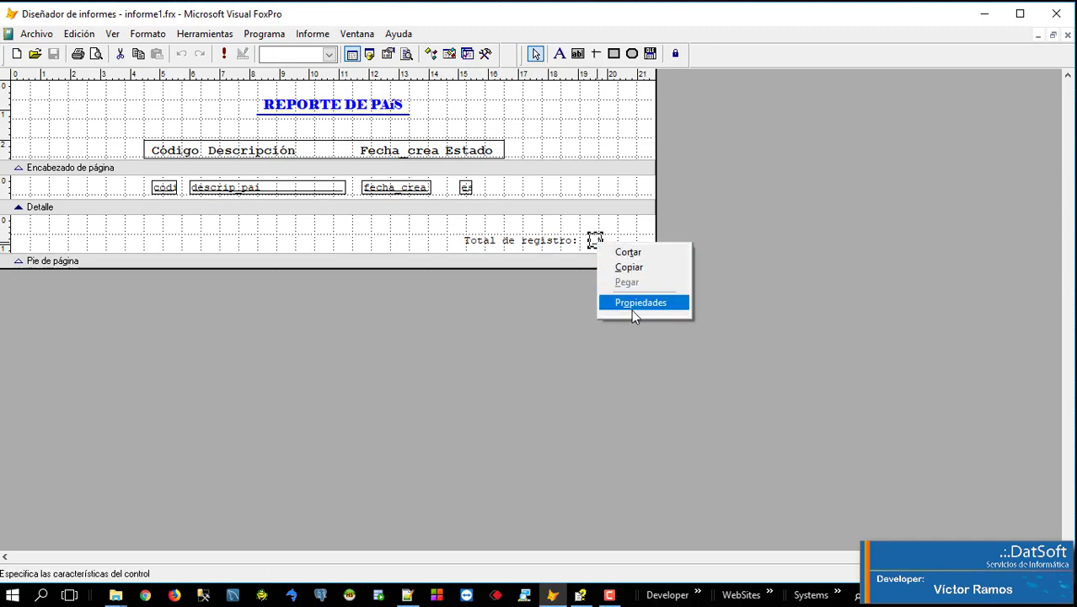
left_click(632, 309)
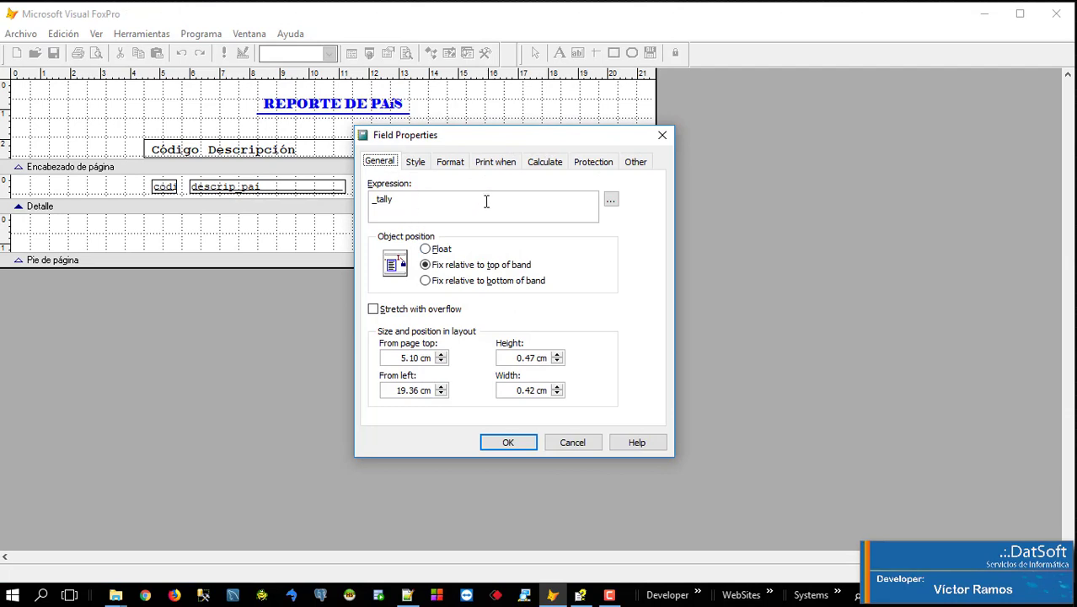
left_click(611, 199)
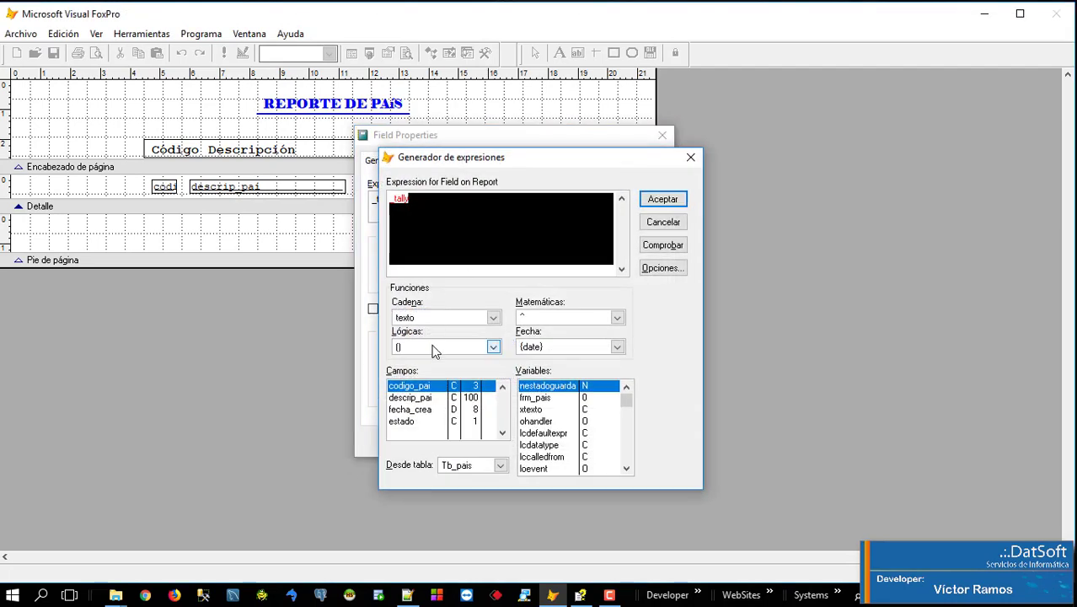
key("Delete")
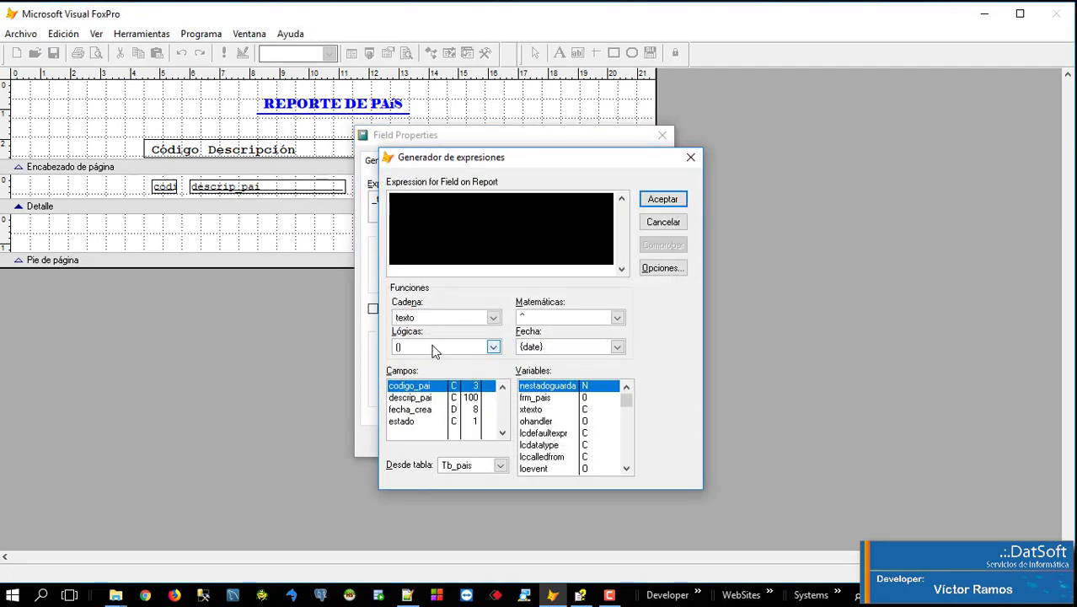
type("reccou")
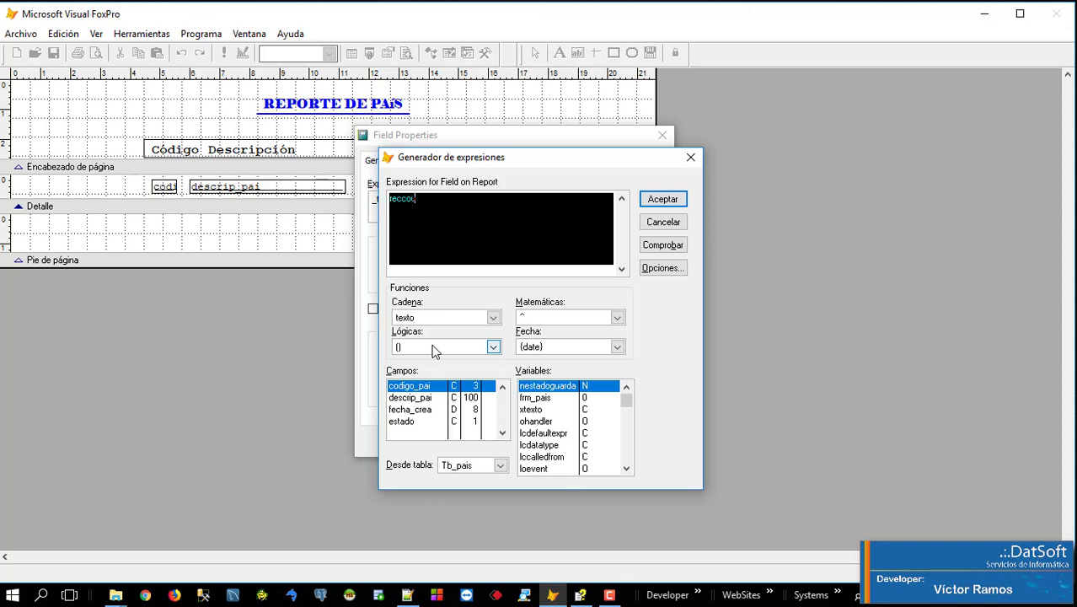
type("nt(\"\"")
type(")")
key("Left")
type("\"\"tb_pais")
left_click(651, 199)
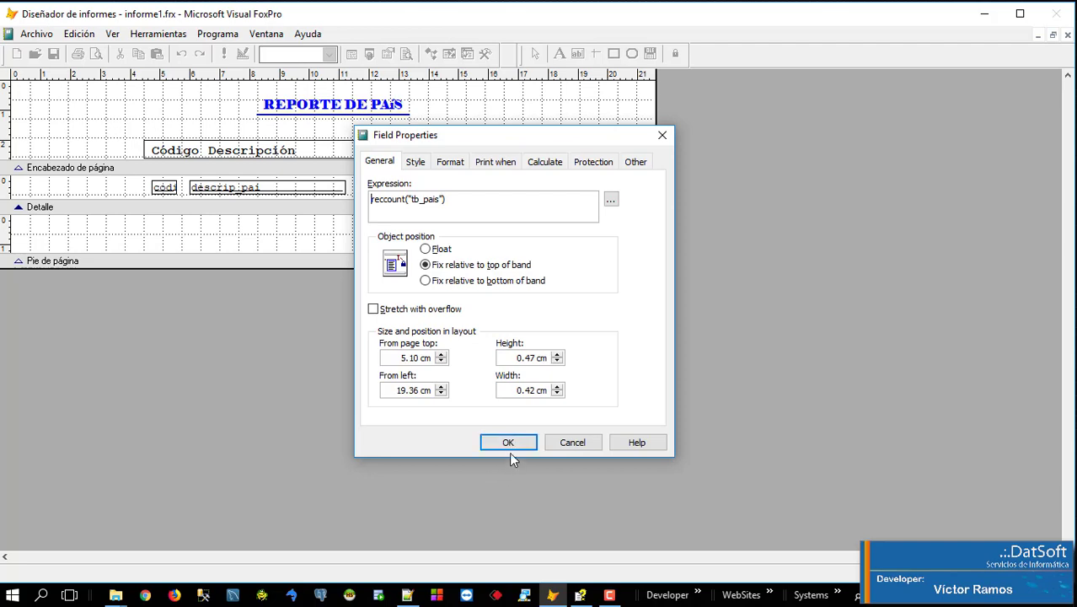
left_click(509, 443)
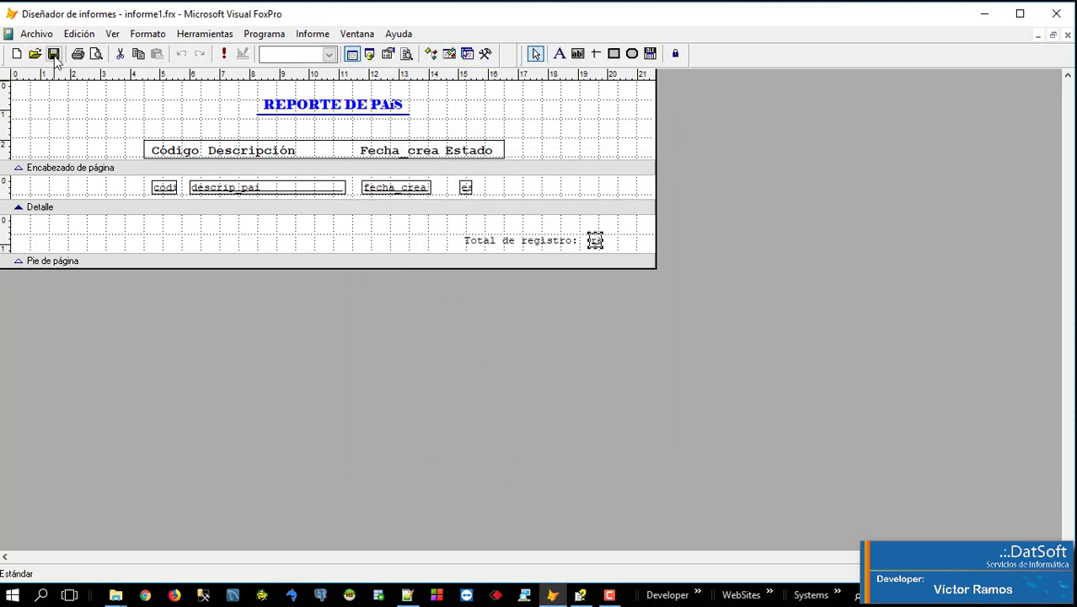
Step: Preview the report again, check the footer's record total and the whole page, and leave the preview
left_click(95, 54)
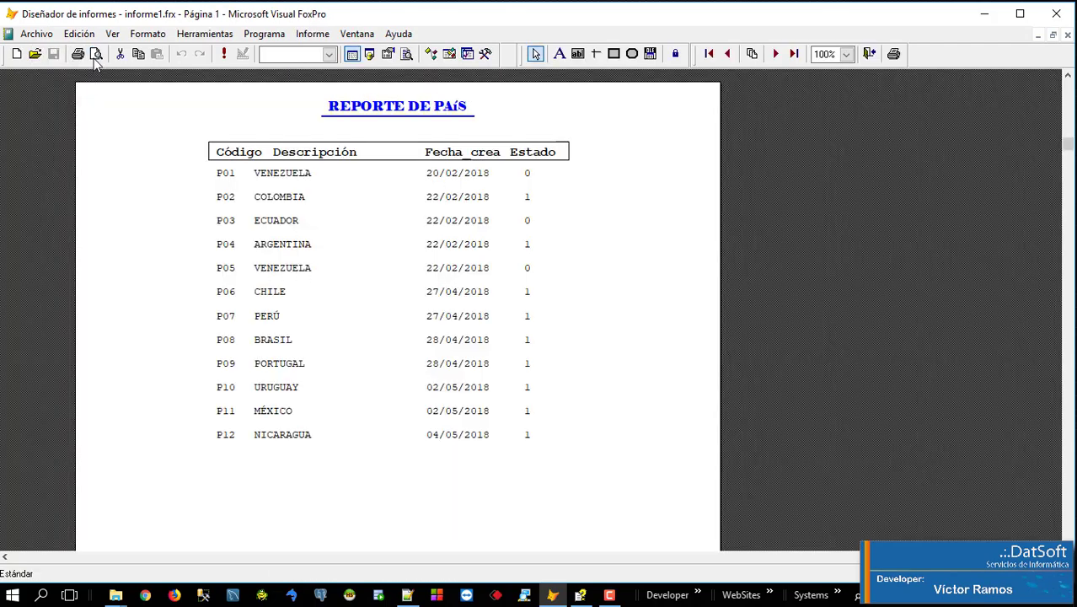
scroll(552, 358, "down", 5)
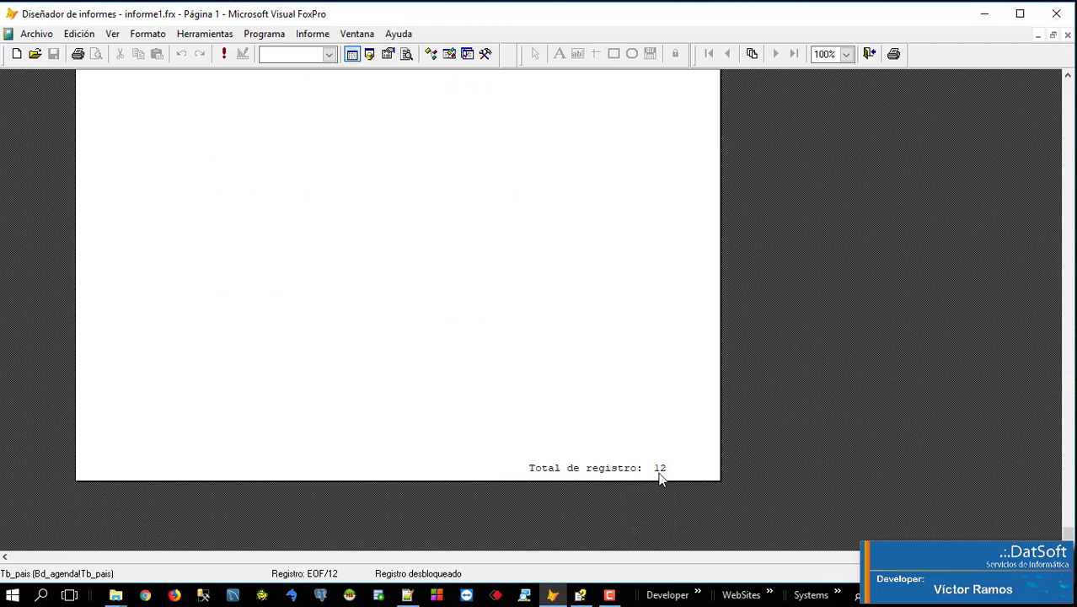
scroll(653, 472, "up", 5)
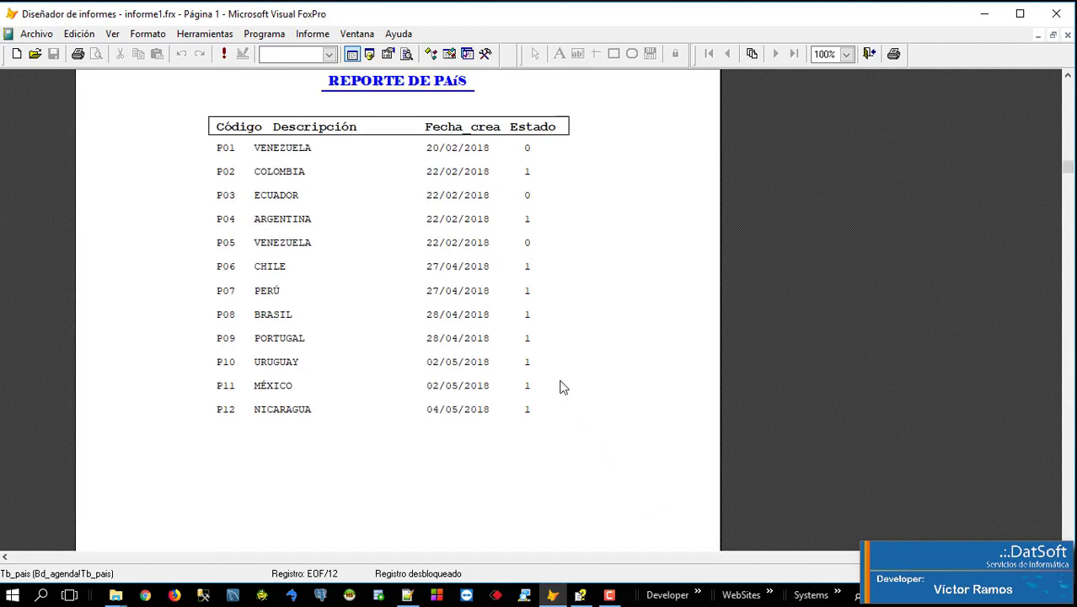
left_click(563, 386)
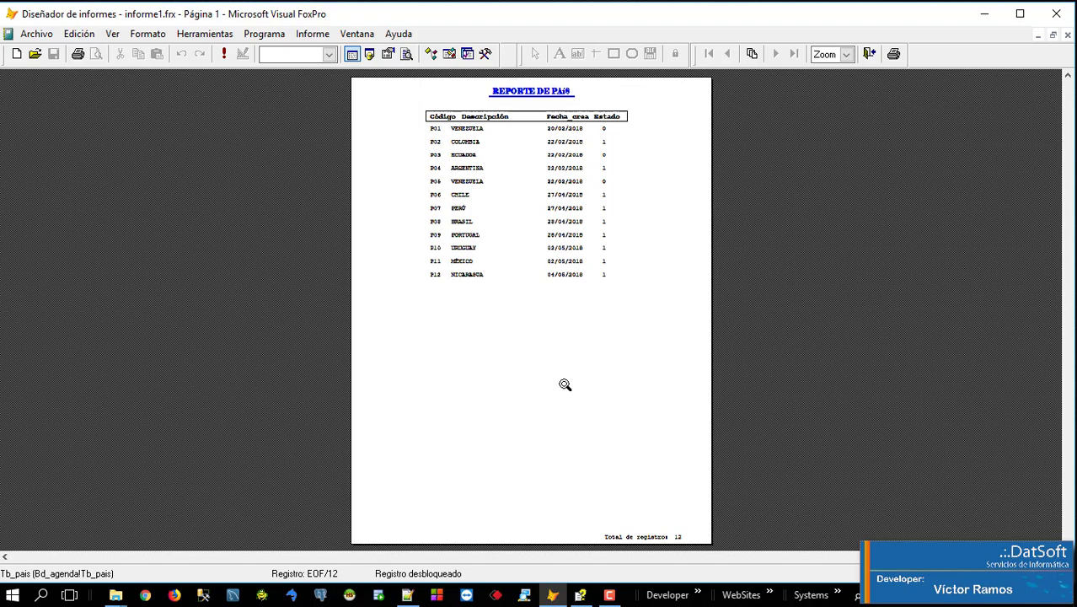
left_click(868, 54)
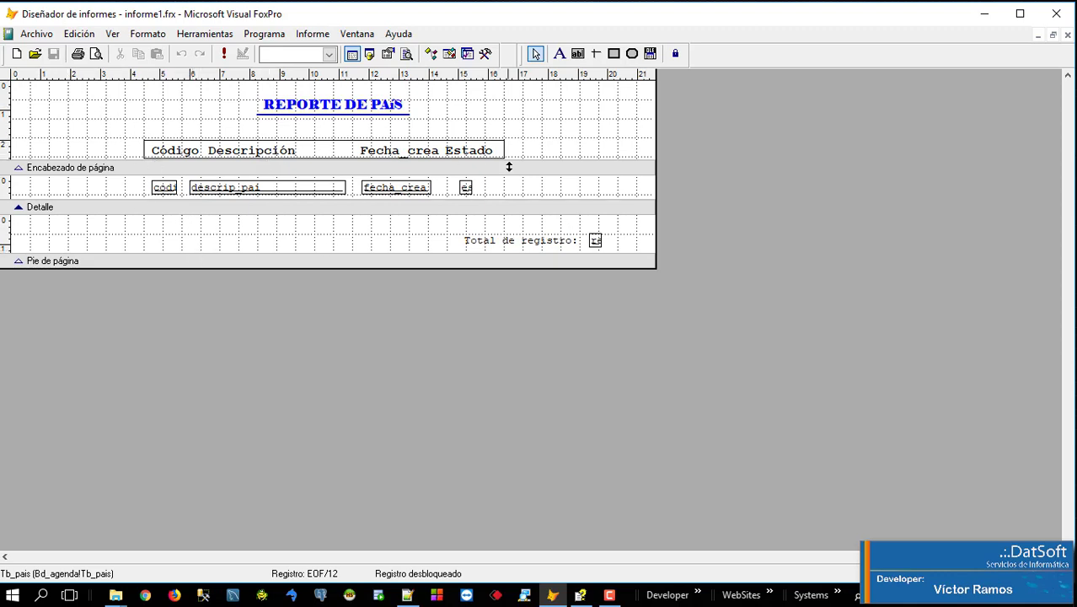
Step: Close the report design and copy the command line REPORT FORM c:\agenda\informes\informe1.frx PREVIEW, returning to the project manager
left_click(1066, 38)
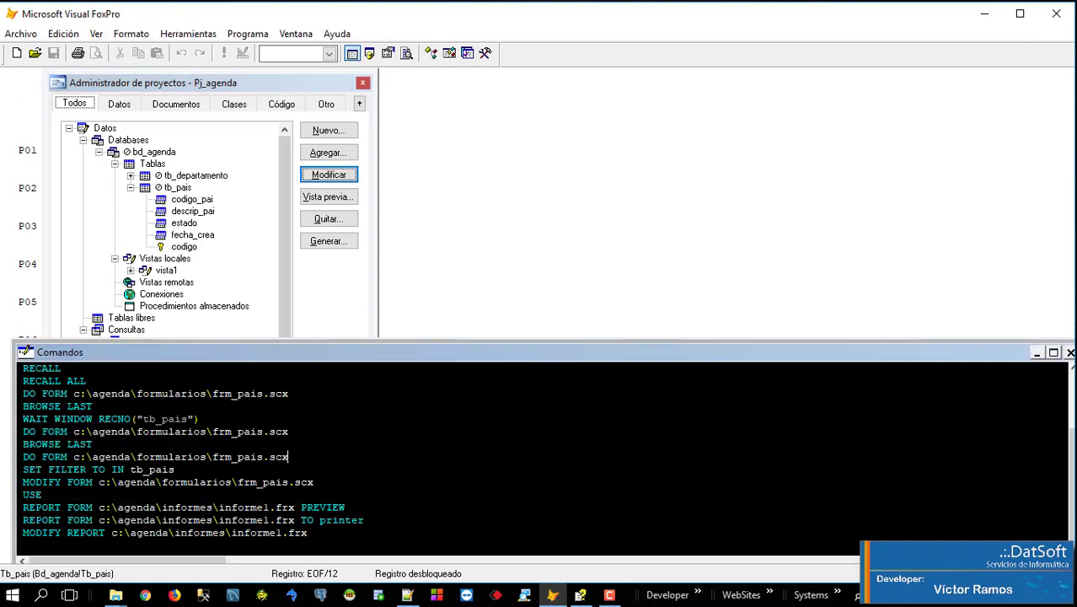
left_click_drag(345, 507, 18, 511)
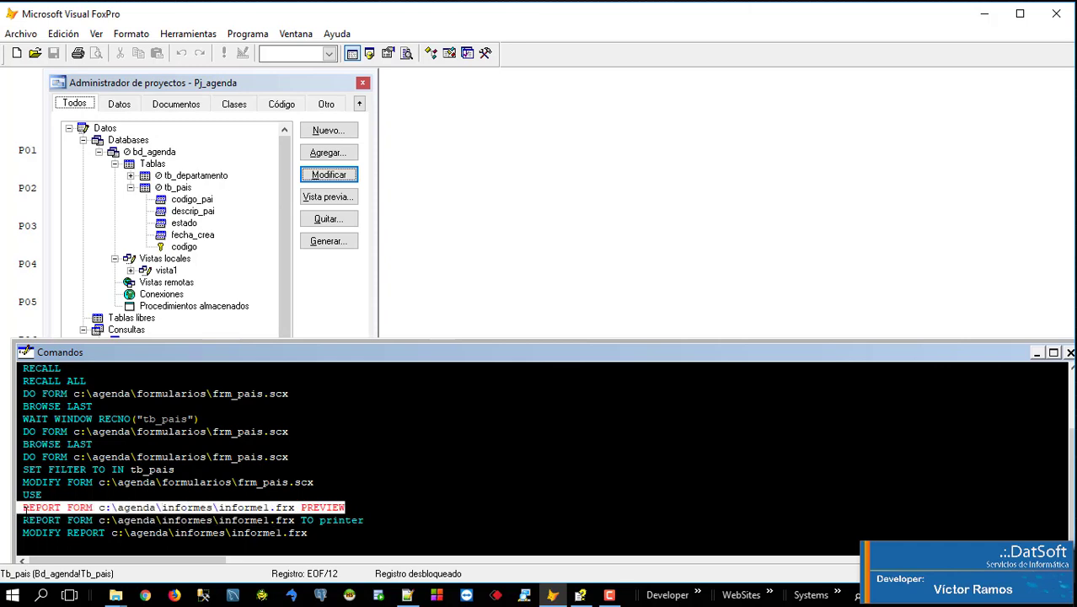
right_click(287, 509)
left_click(329, 474)
left_click(175, 469)
left_click(323, 288)
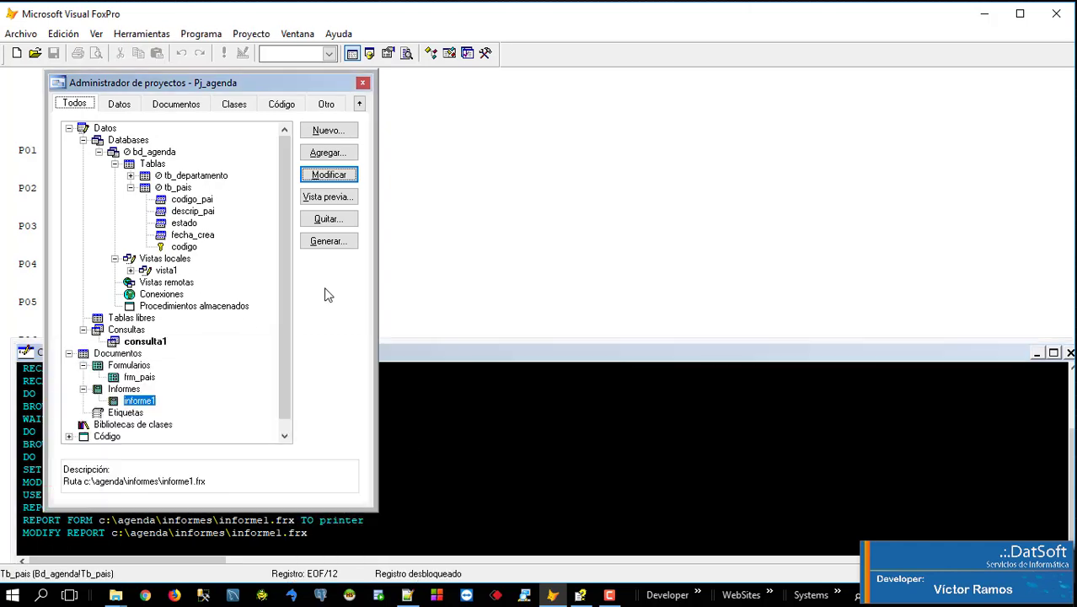
Step: Open the frm_pais form for modification and narrow the text box beside the "Texto:" label from its far end
left_click(145, 381)
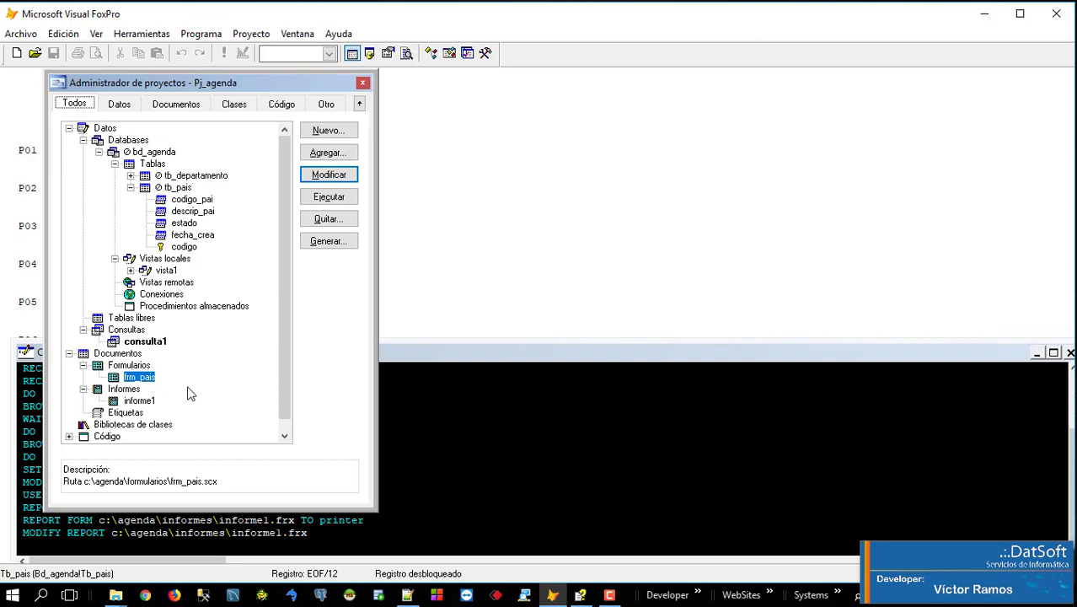
left_click(328, 174)
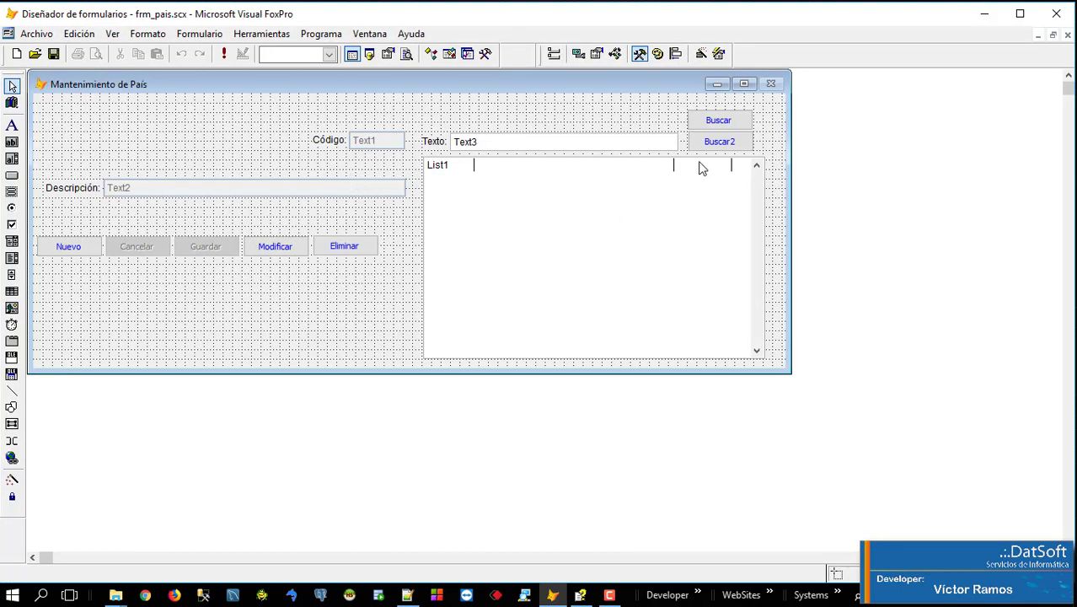
left_click(605, 149)
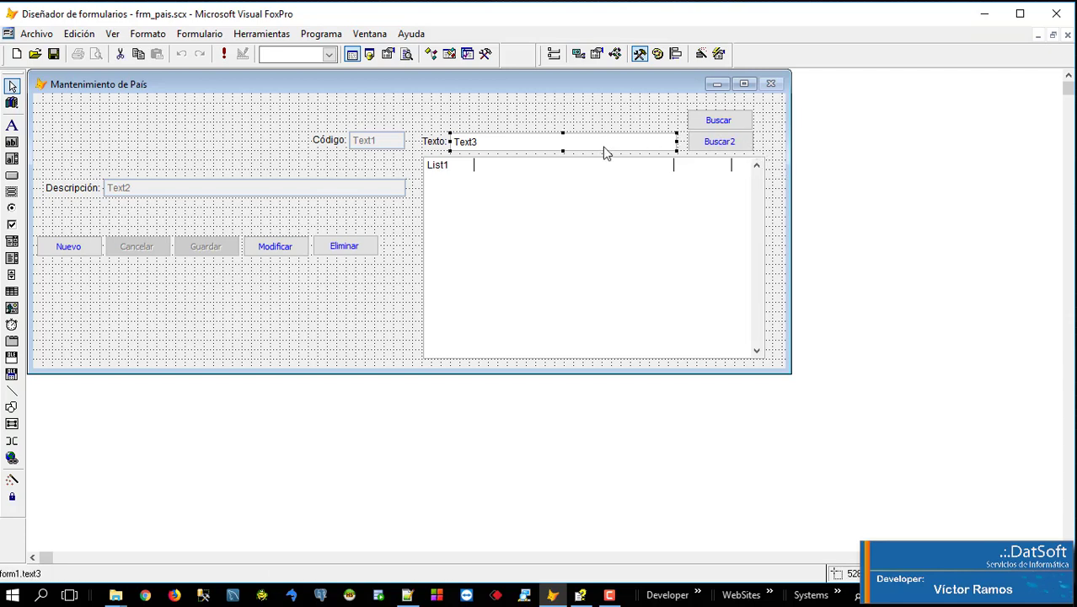
key("shift+Left")
key("shift+Left")
key("shift+Left")
key("shift+Left")
key("shift+Left")
key("shift+Left")
key("shift+Left")
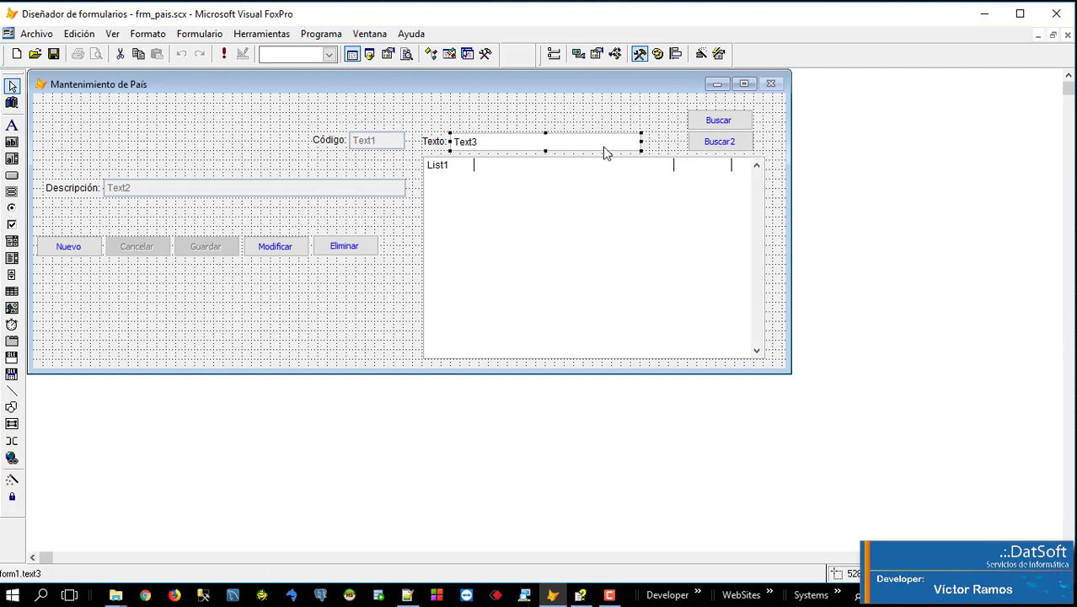
Step: Move the Buscar and Buscar2 buttons together so they sit directly against the end of the Texto box
left_click(718, 123)
left_click(713, 145, "shift")
key("Left")
key("Left")
key("Left")
key("Left")
key("Left")
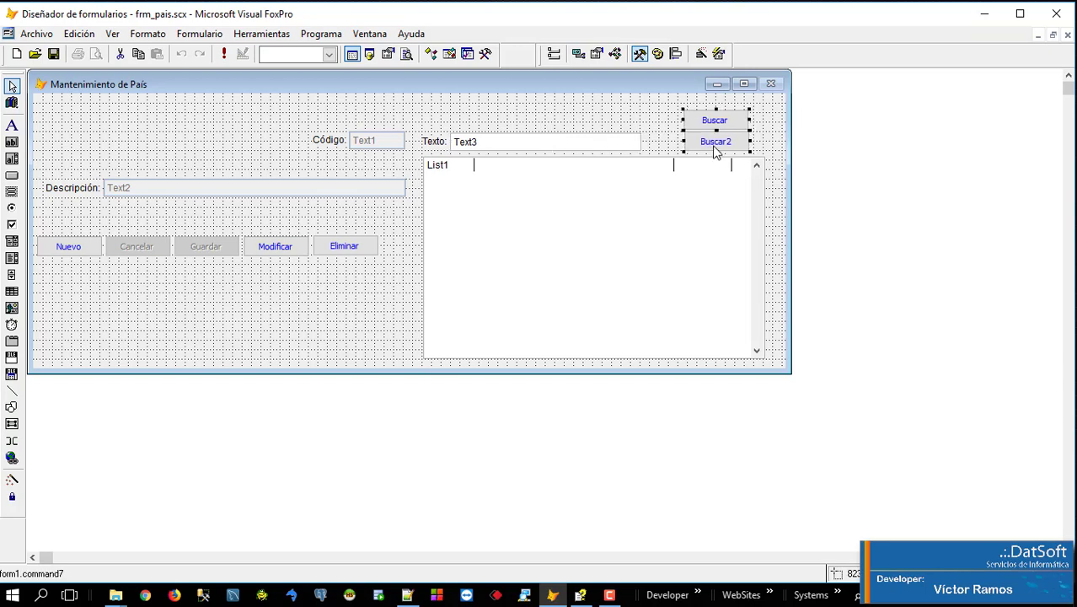
key("Left")
key("Left")
key("Left")
key("Left")
key("Left")
key("Left")
key("Left")
key("Left")
key("Left")
key("Left")
key("Left")
key("Left")
key("Left")
key("Left")
key("Left")
key("Left")
key("Left")
key("Left")
key("Left")
key("Left")
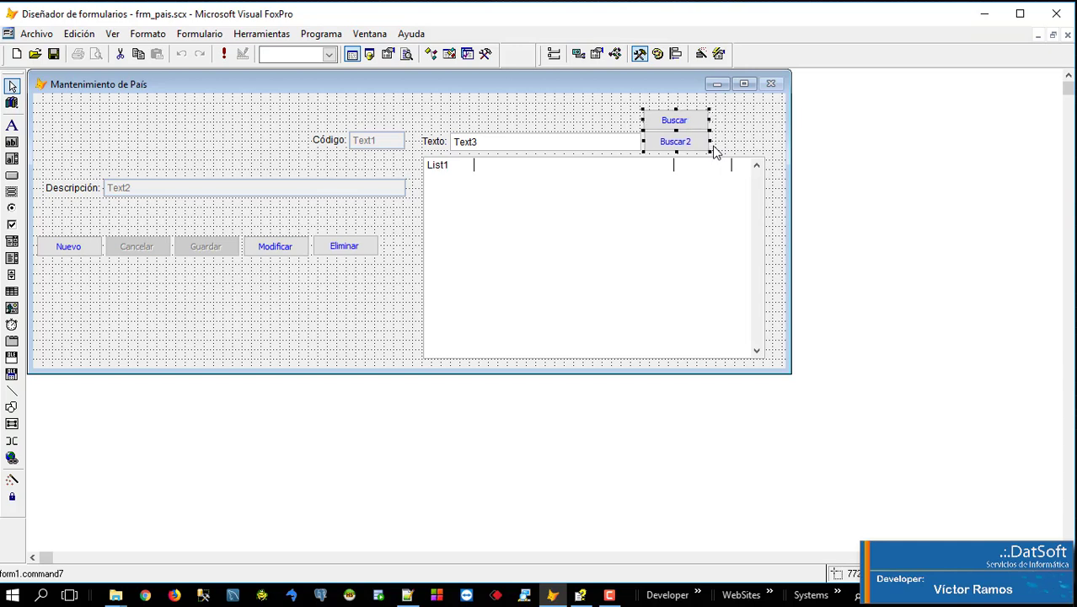
Step: Increase the height of the Mantenimiento de País form to make room below the list
left_click(343, 315)
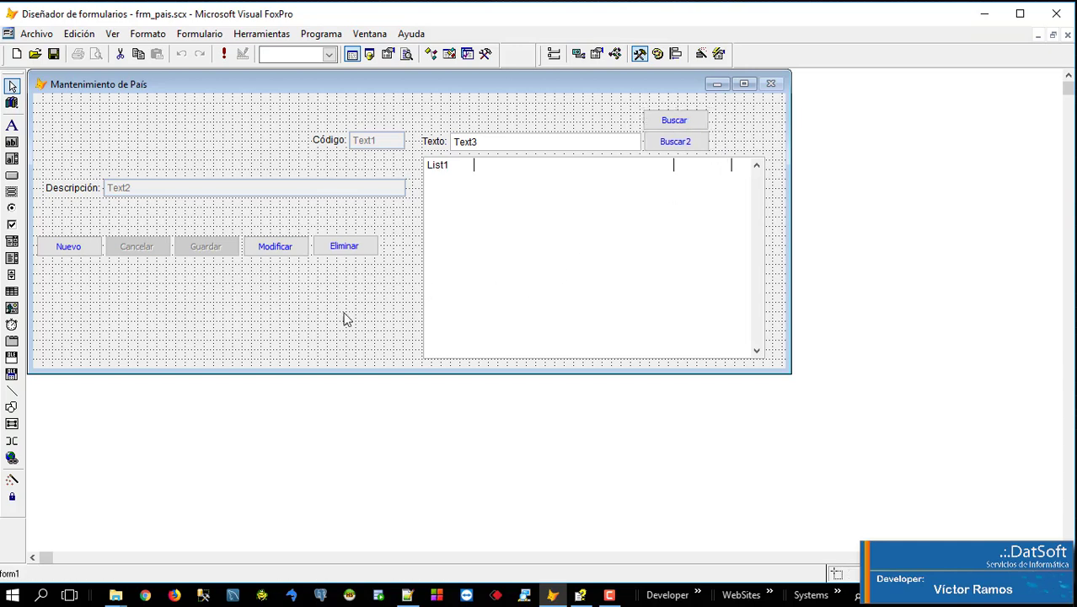
left_click_drag(401, 374, 403, 419)
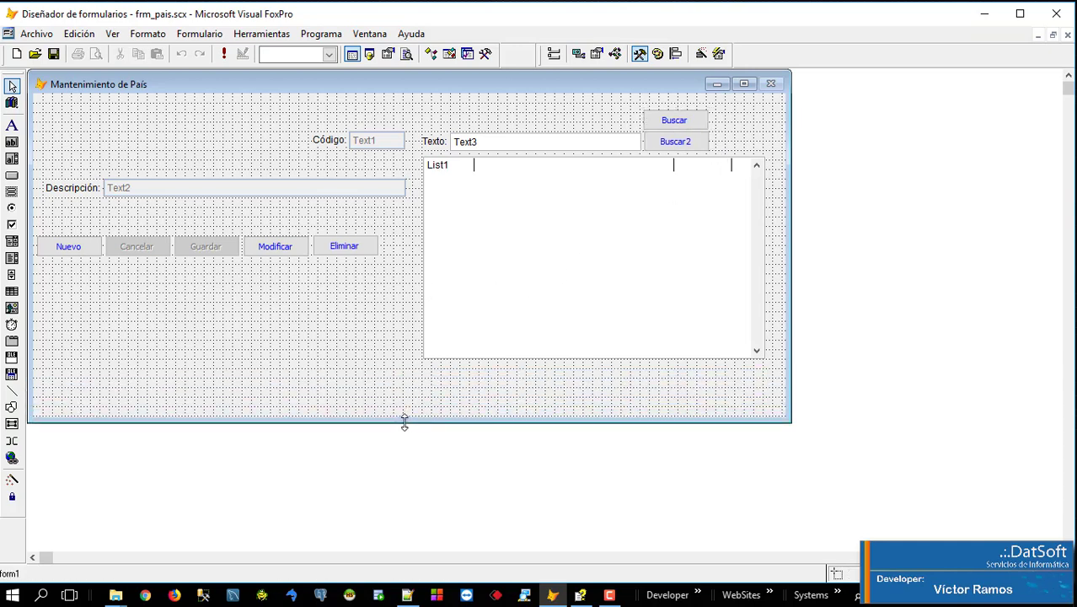
Step: Move the Buscar2 button sideways so it ends level with the far edge of the list
left_click(672, 126)
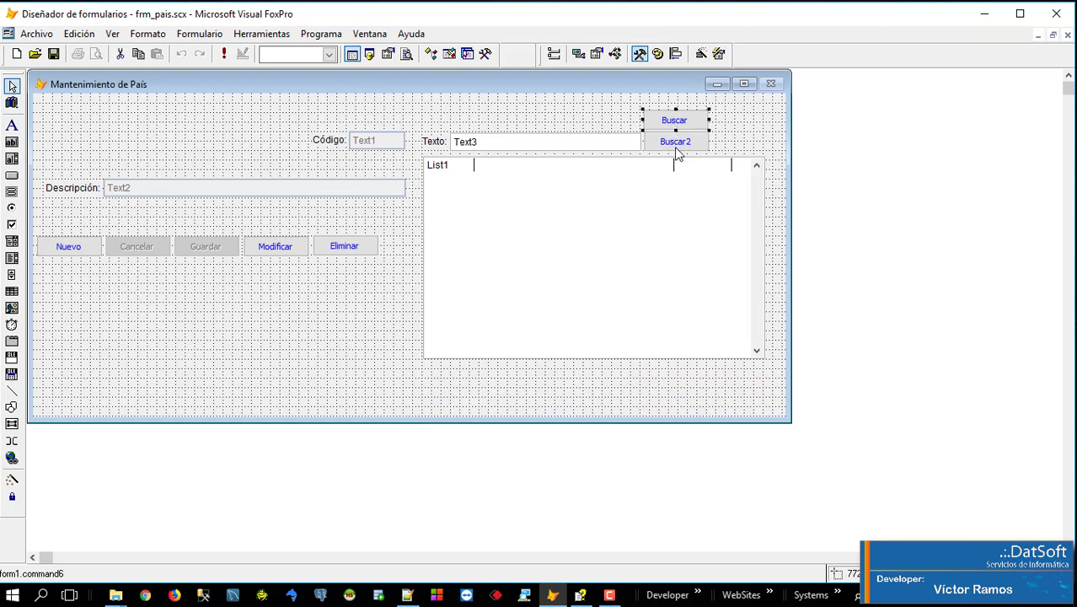
left_click_drag(674, 147, 739, 152)
left_click(671, 128)
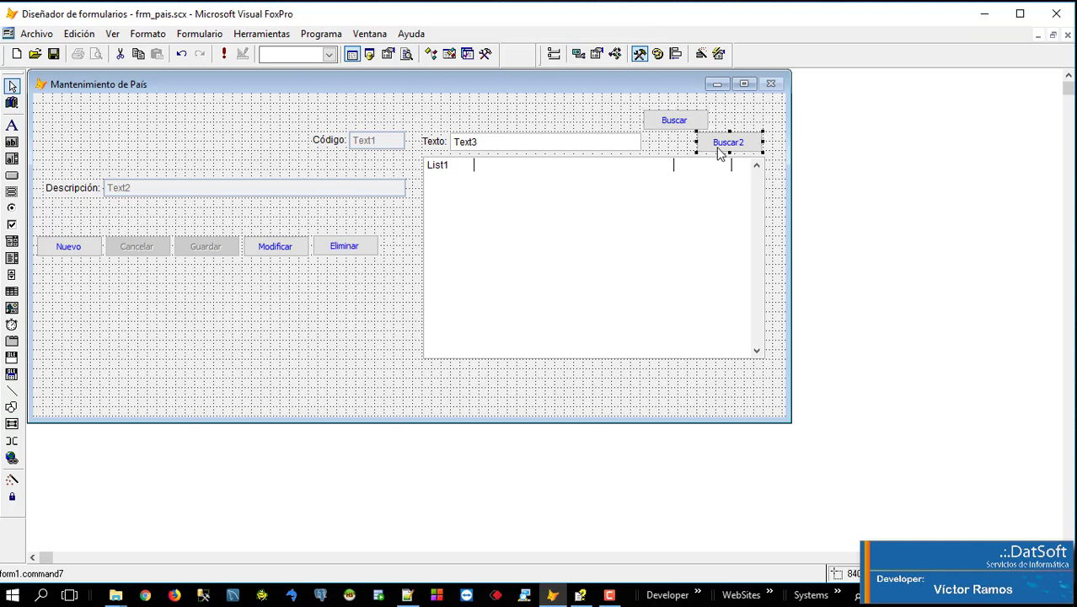
Step: Narrow the Buscar and Buscar2 buttons together by the same amount
left_click(678, 126)
left_click(718, 143, "shift")
key("shift+Left")
key("shift+Left")
key("shift+Left")
key("shift+Left")
key("shift+Left")
key("shift+Left")
key("shift+Left")
key("shift+Left")
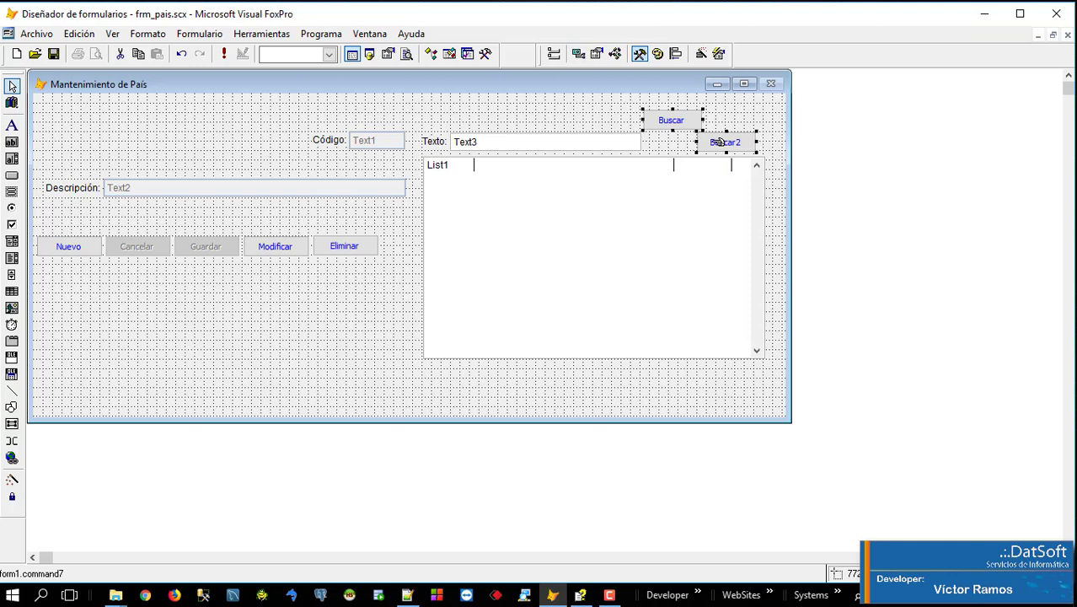
key("shift+Left")
key("shift+Left")
key("shift+Left")
key("shift+Left")
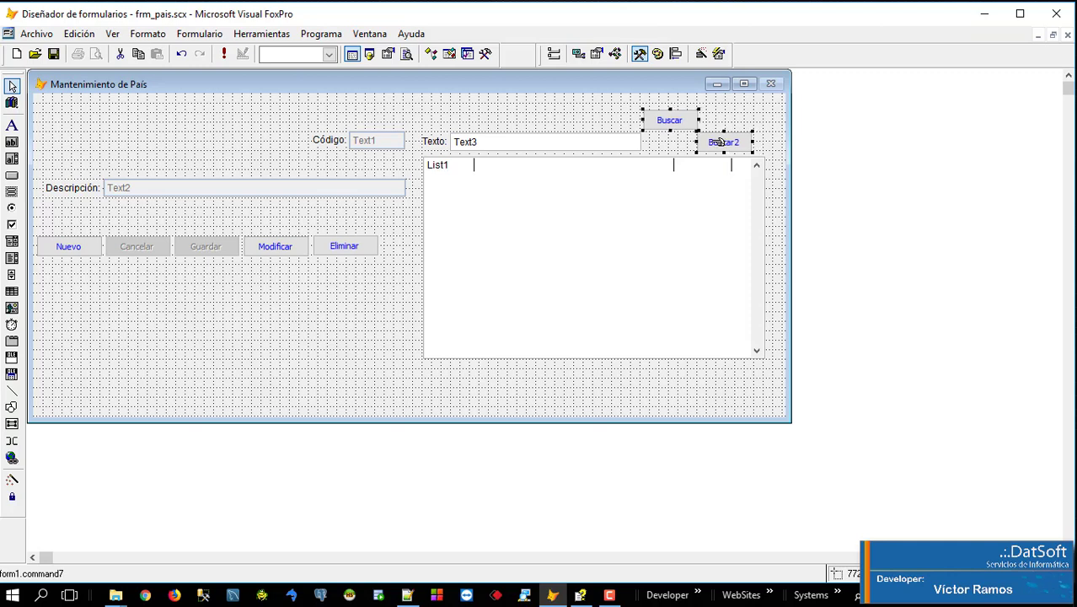
Step: Nudge both search buttons away from the Texto box and place Buscar in one row between that box and Buscar2
key("Right")
key("Right")
key("Right")
key("Right")
key("Right")
key("Right")
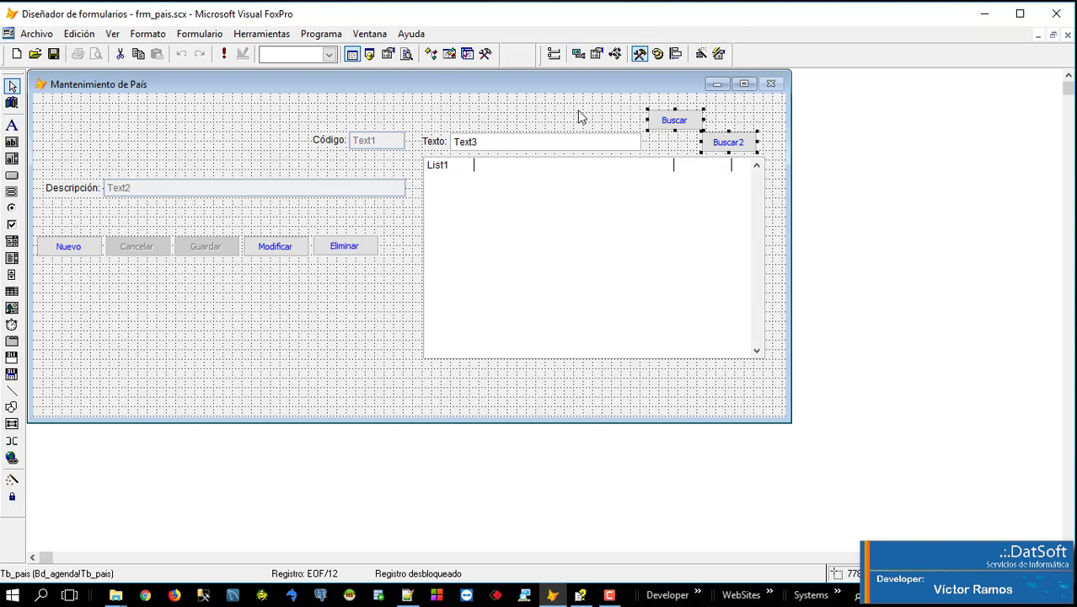
left_click(650, 121)
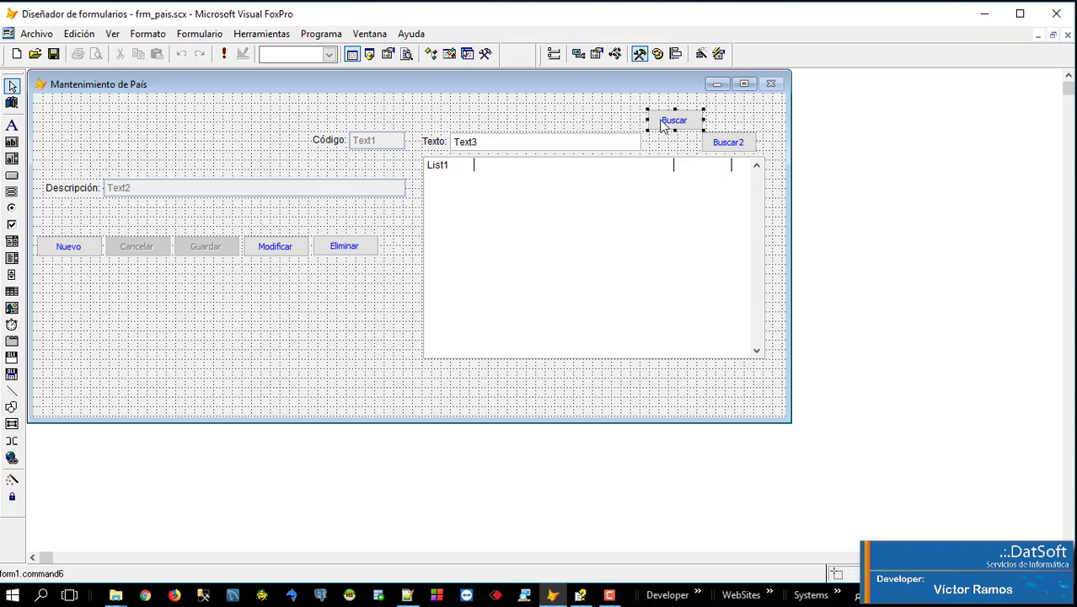
left_click_drag(663, 125, 663, 149)
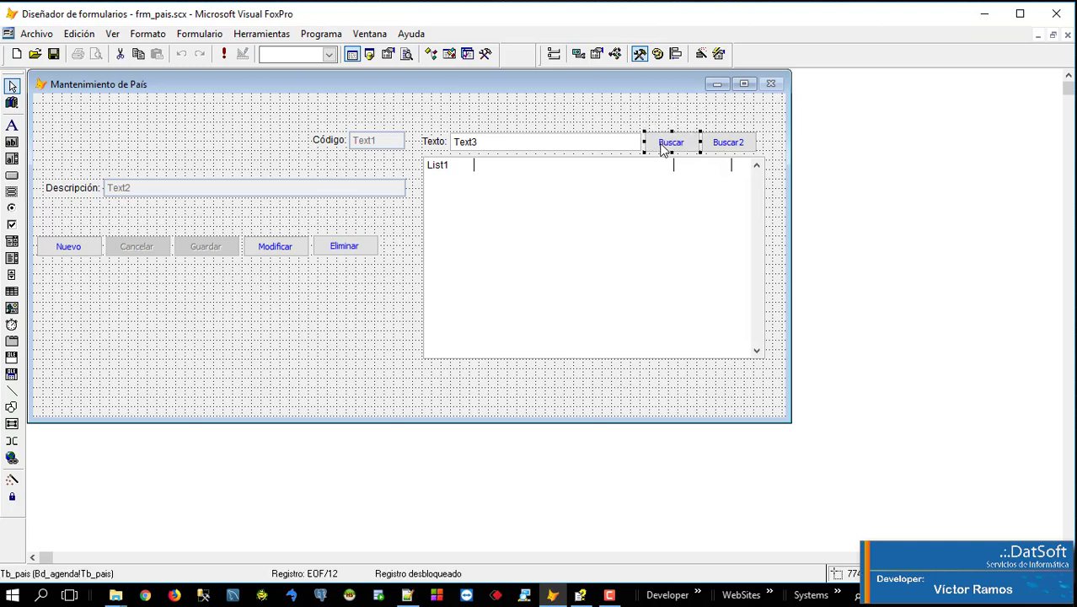
left_click(597, 412)
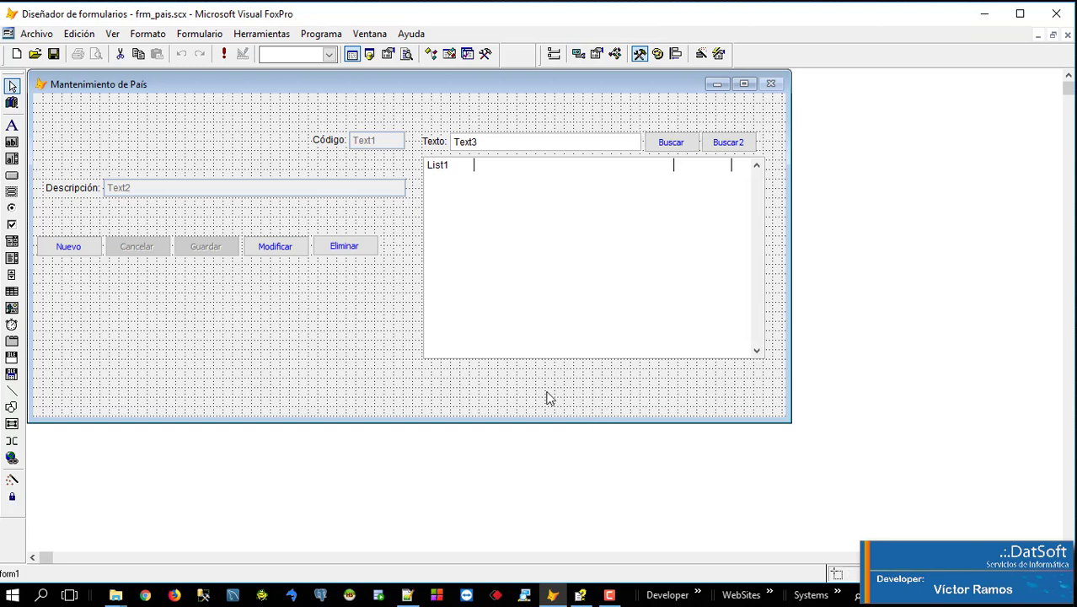
Step: Duplicate the Eliminar button and place the copy in the free space below the list
left_click(349, 250)
key("ctrl+c")
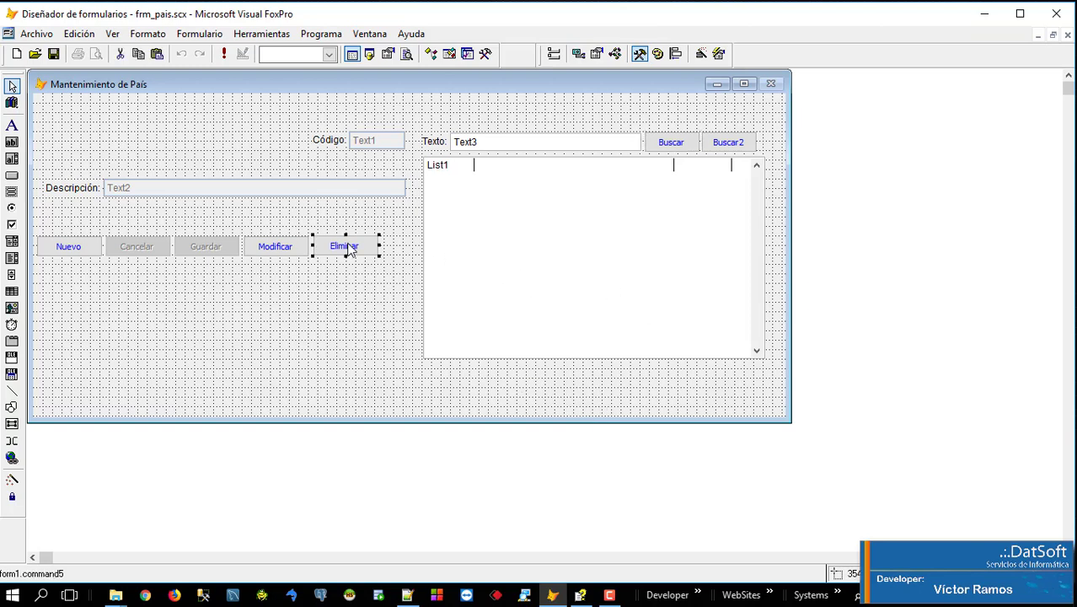
key("ctrl+v")
left_click_drag(353, 252, 609, 383)
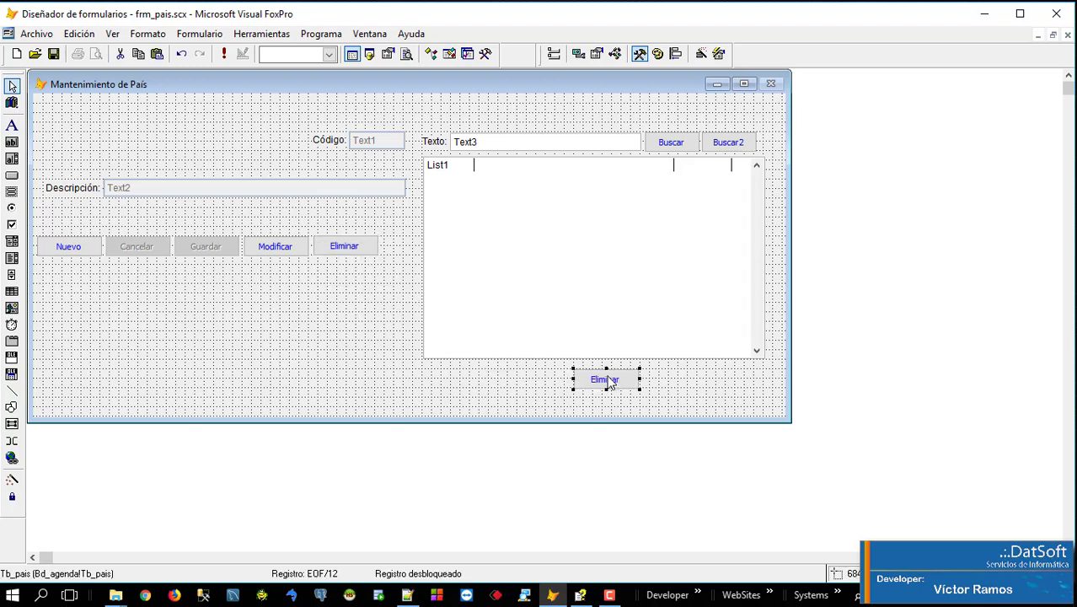
Step: Set the Caption property of the copied button below the list to Reporte
right_click(610, 384)
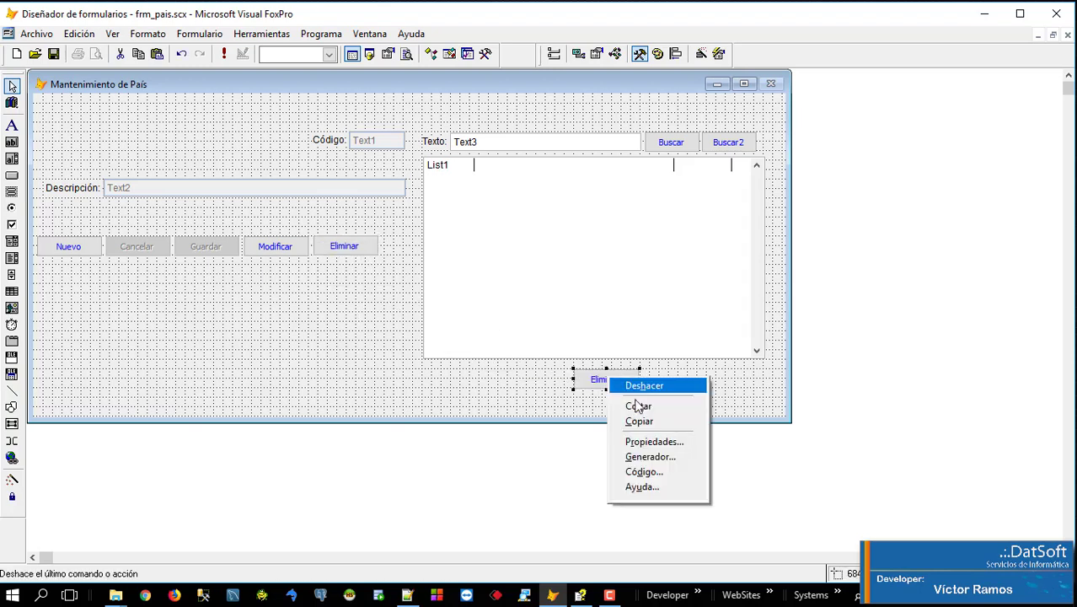
left_click(654, 440)
left_click(927, 245)
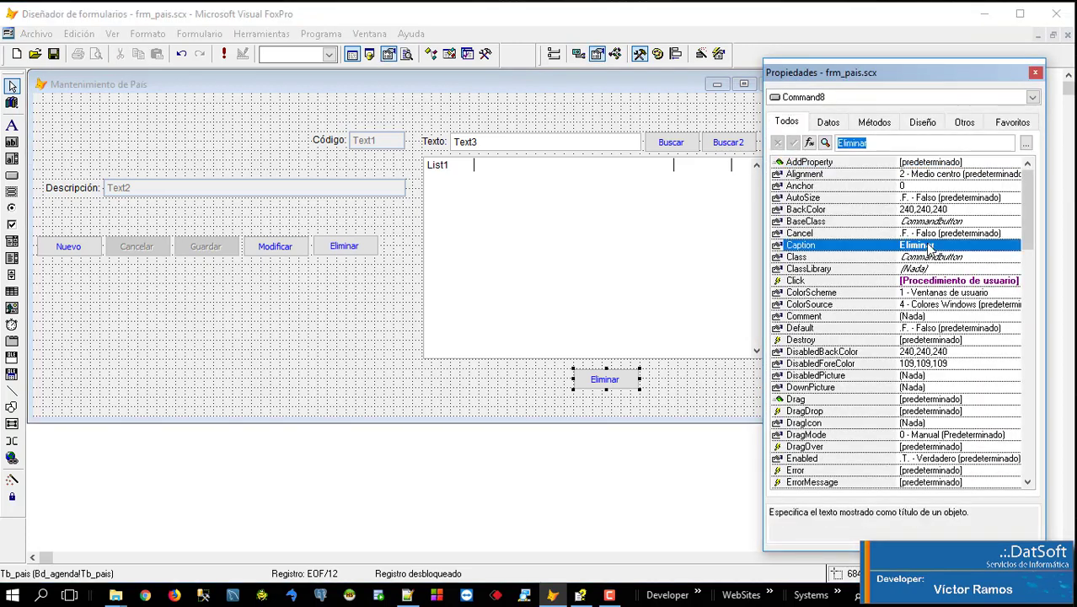
type("Reporte")
key("Return")
Step: Delete all the copied code from the Reporte button's Click procedure and save the empty procedure
double_click(627, 385)
left_click_drag(325, 204, 16, 106)
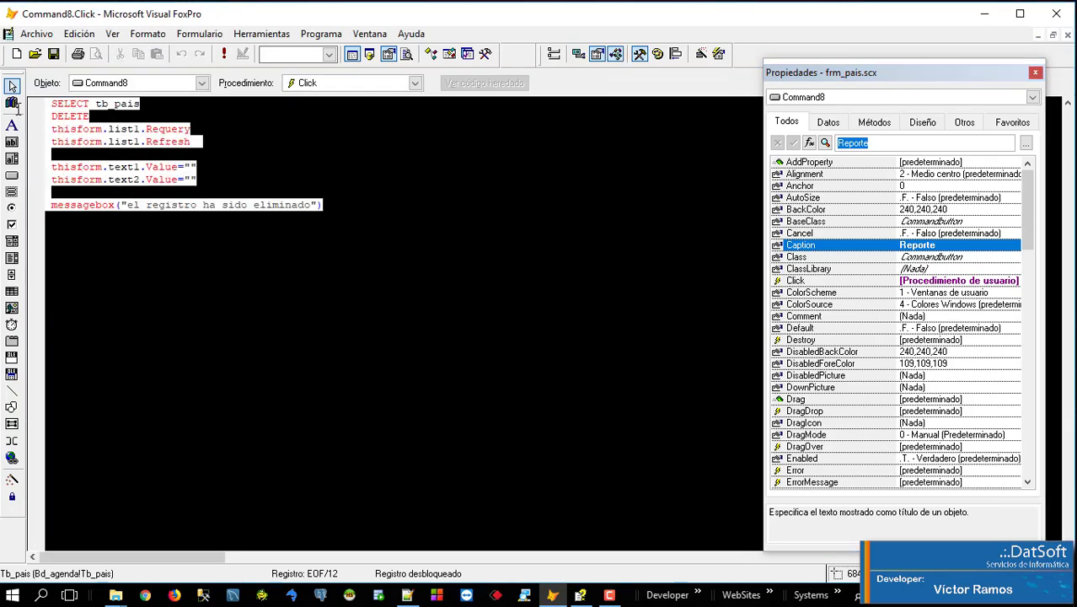
key("Delete")
key("ctrl+w")
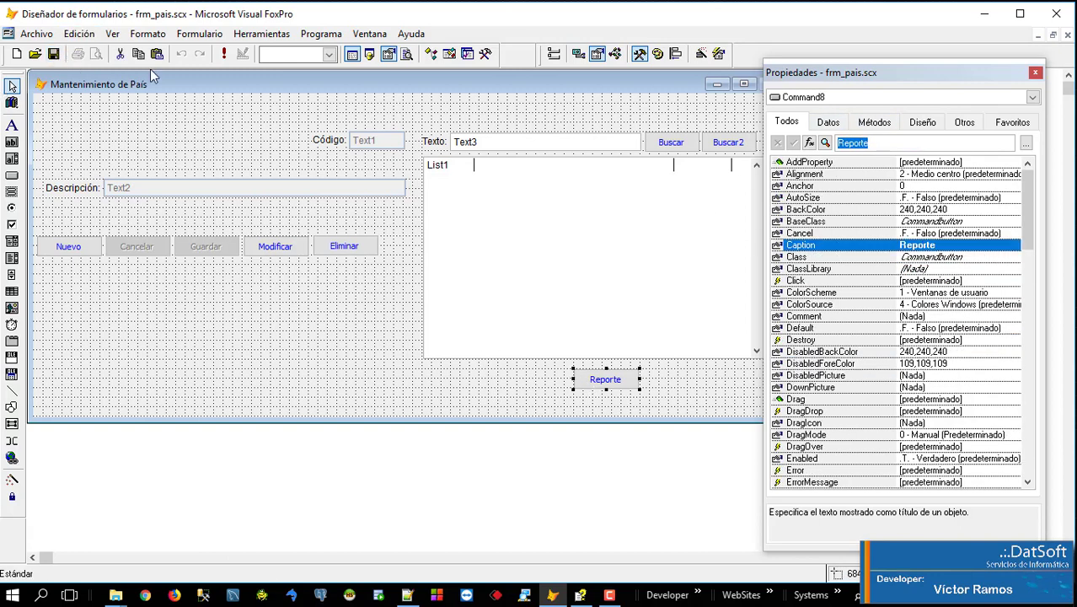
Step: Run the form to try the Reporte button, and return to the form design
left_click(224, 56)
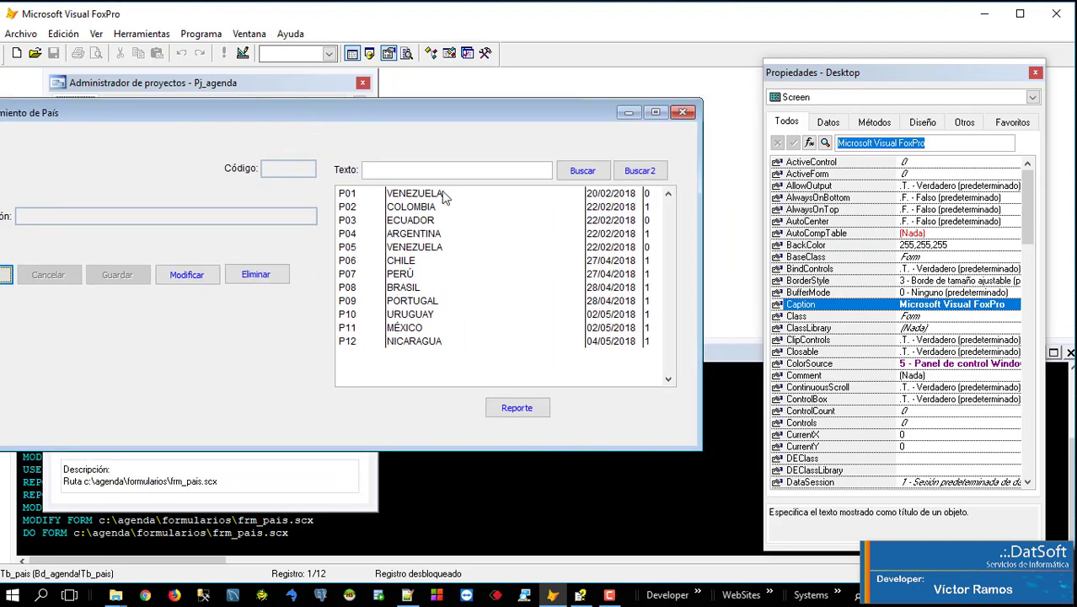
left_click(516, 408)
left_click(242, 54)
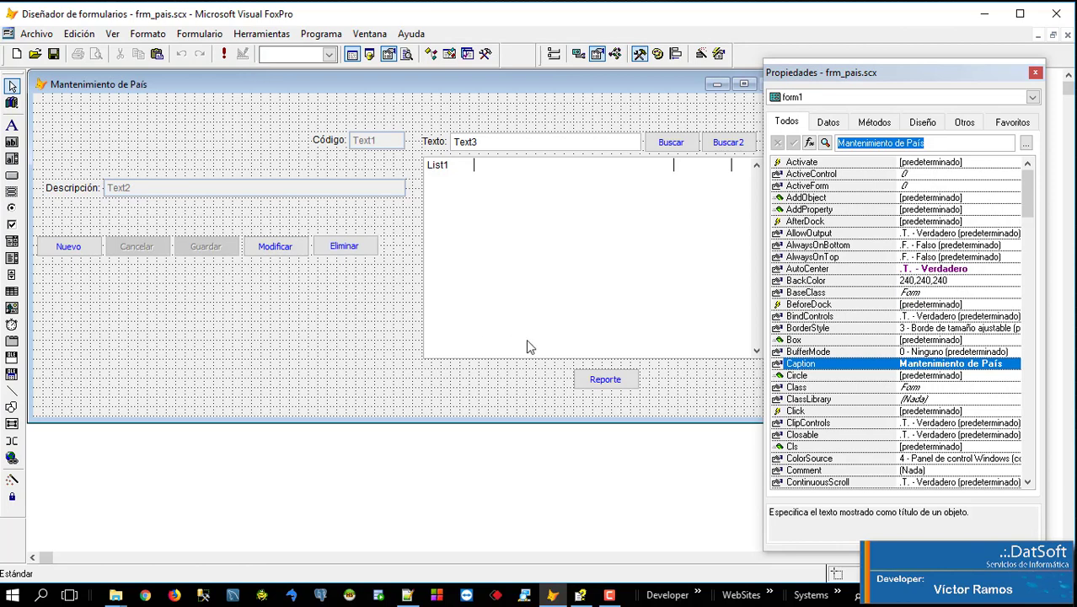
Step: Copy REPORT FORM c:\agenda\informes\informe1.frx PREVIEW from the command history into the Reporte button's Click procedure and save it
double_click(601, 381)
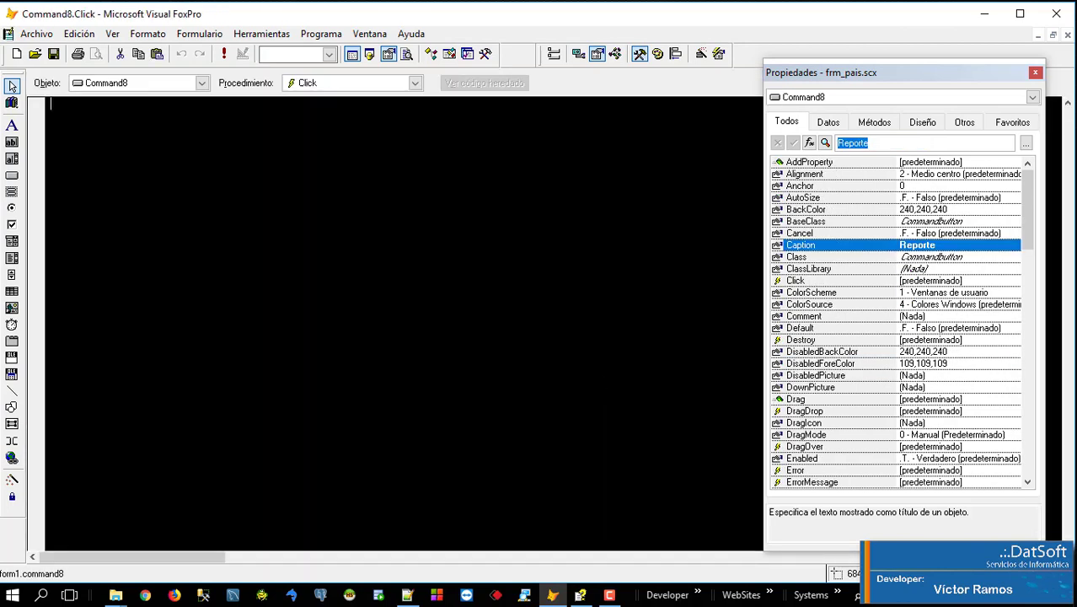
type("s")
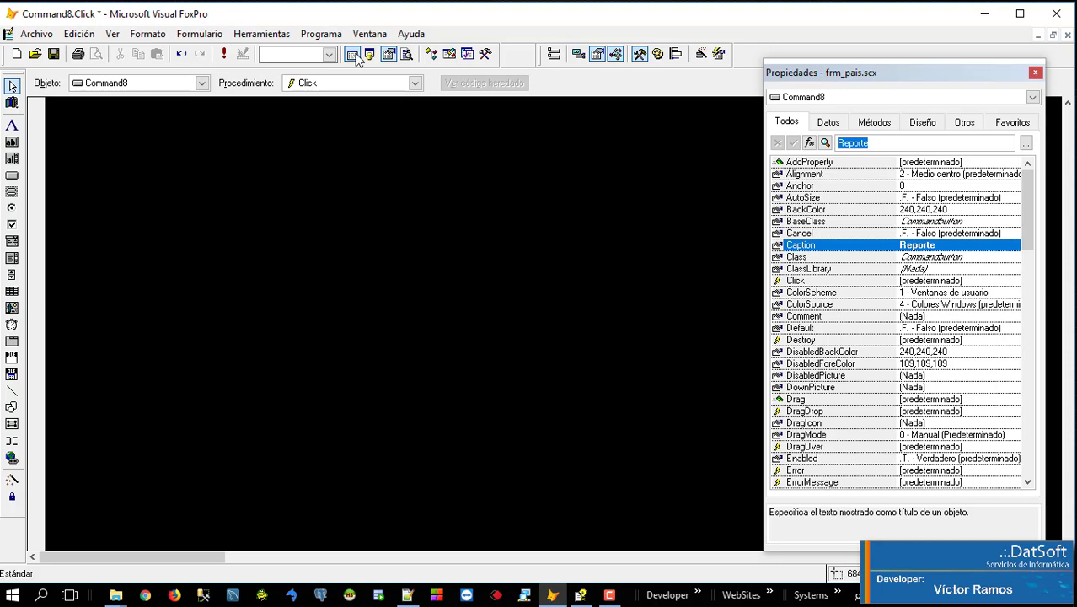
key("ctrl+F2")
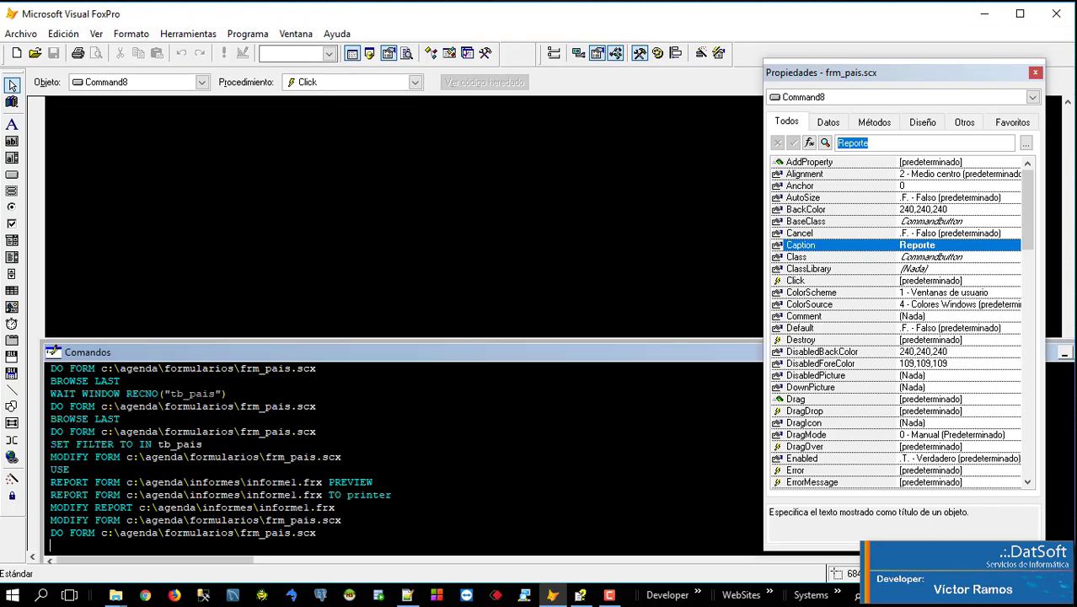
left_click_drag(373, 482, 50, 482)
key("ctrl+c")
key("ctrl+F4")
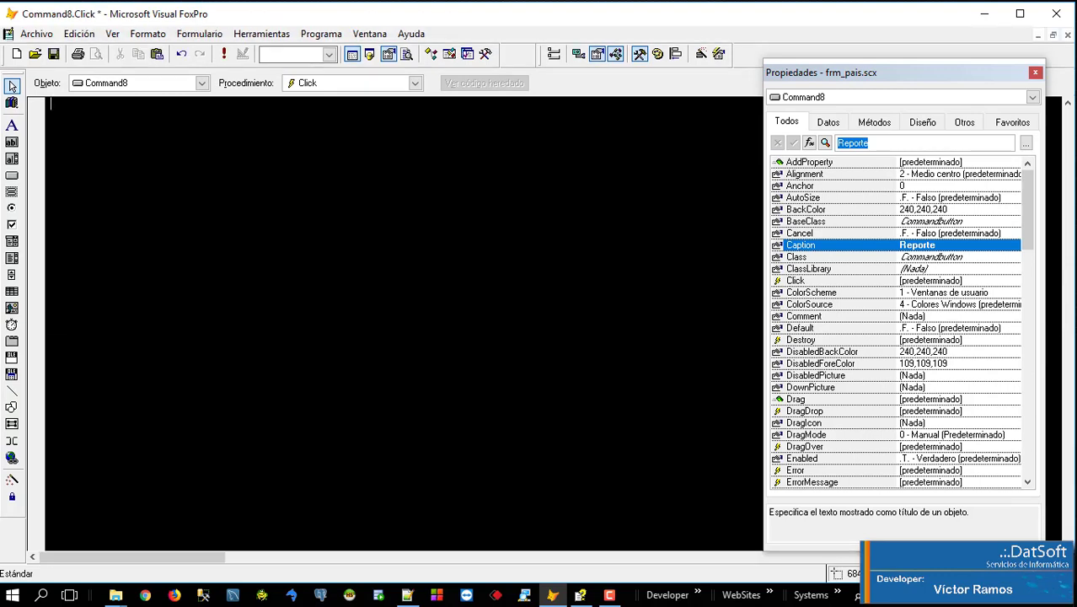
key("ctrl+v")
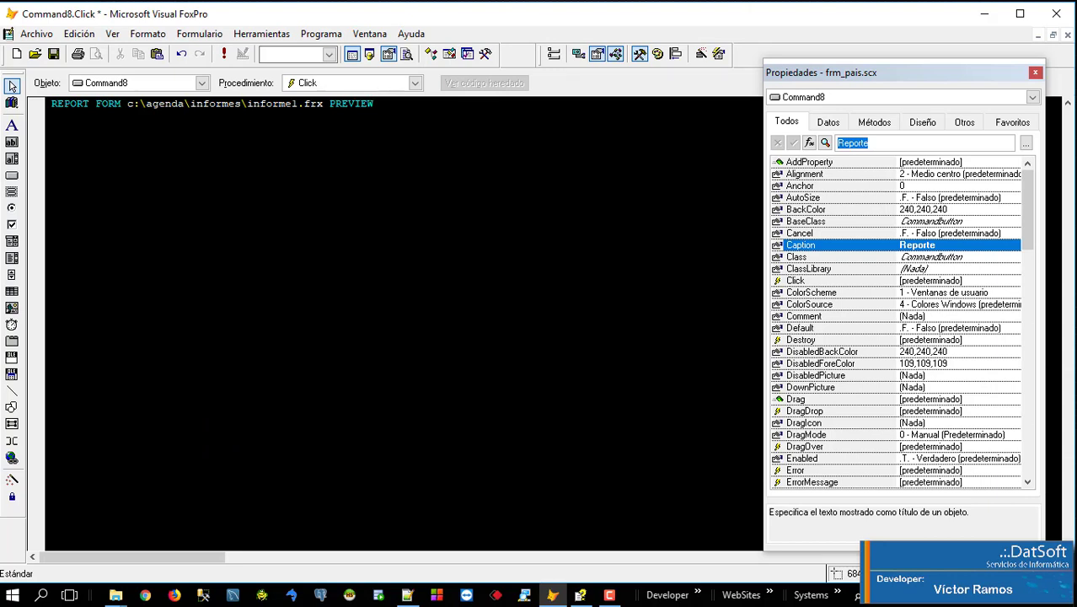
left_click(334, 105)
left_click(53, 55)
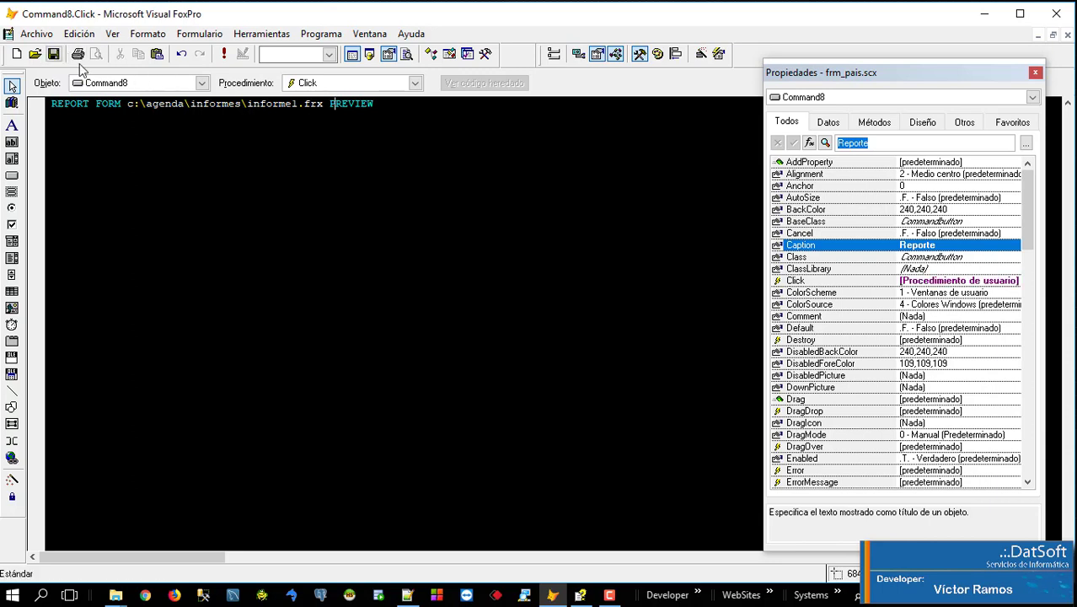
Step: Highlight the TO printer clause of the REPORT FORM line in the command history, and return to the Click code
left_click(353, 54)
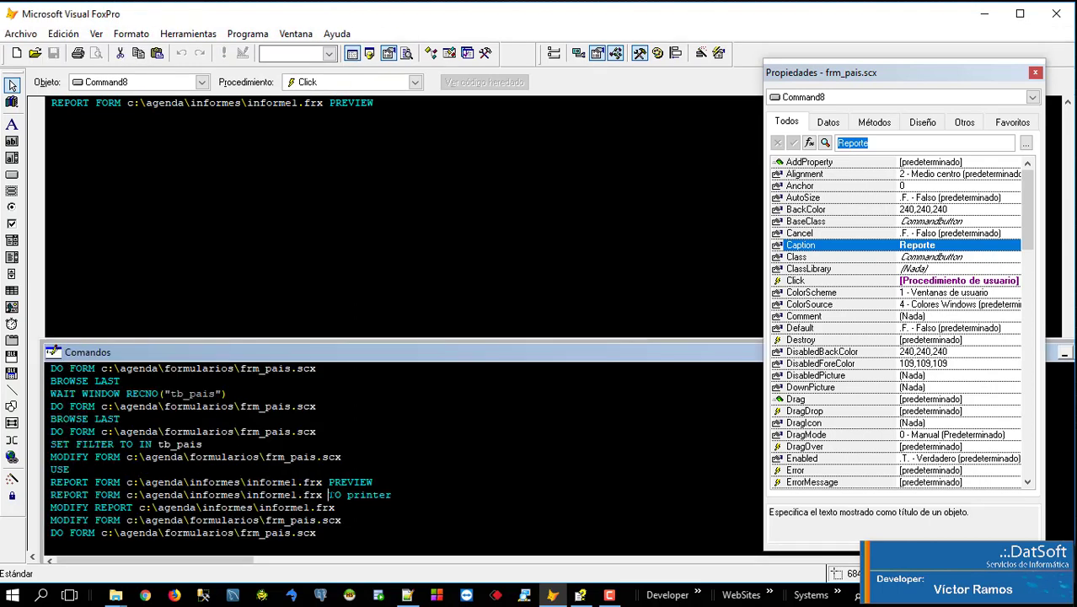
left_click_drag(329, 495, 391, 495)
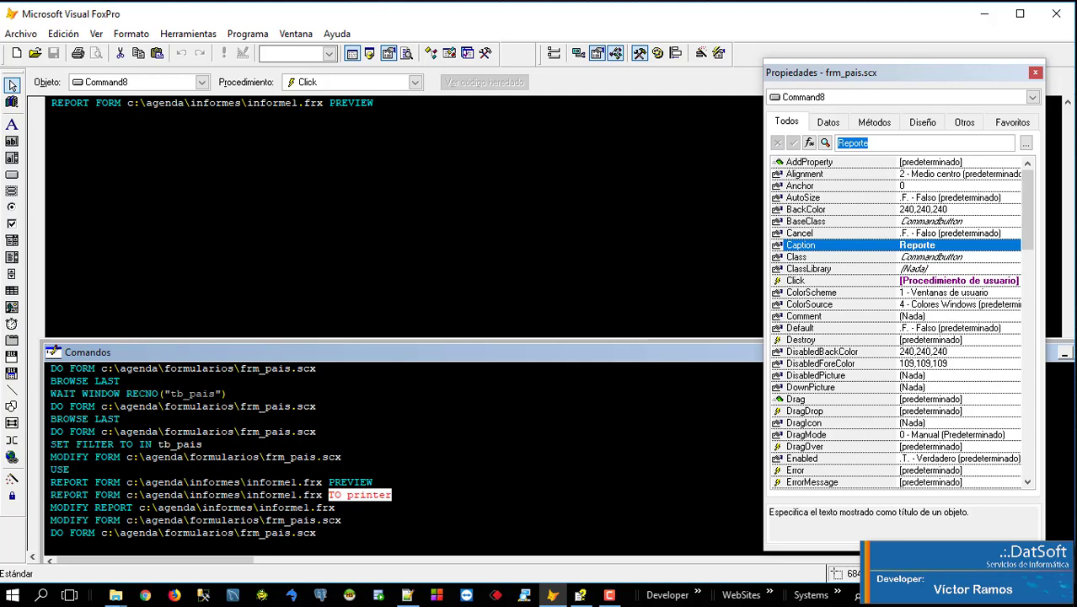
key("ctrl+F4")
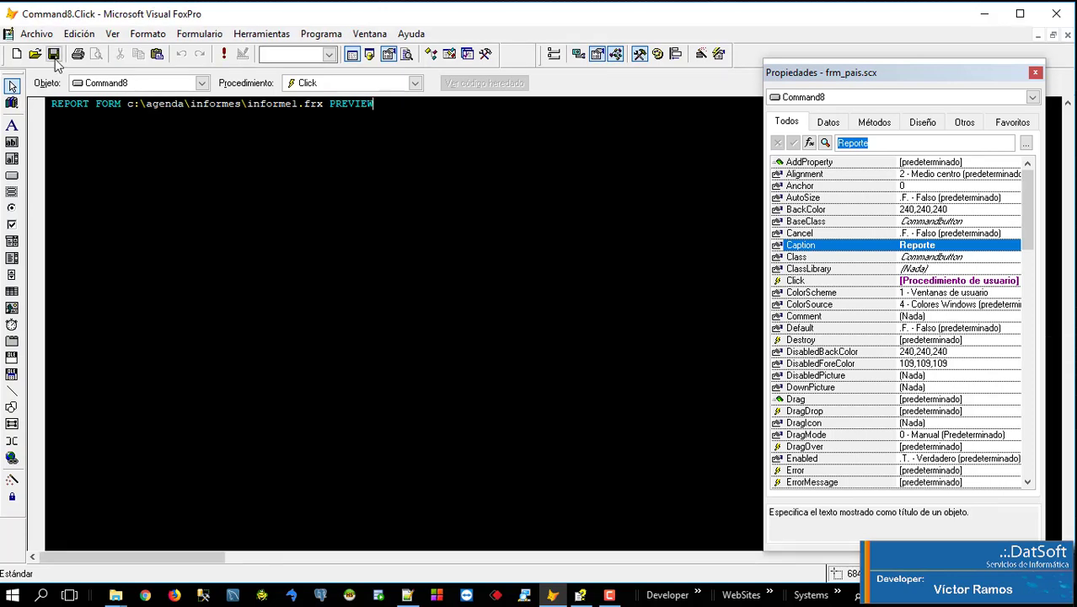
Step: Close the Click code and the property sheet so only the form design remains open
left_click(1067, 36)
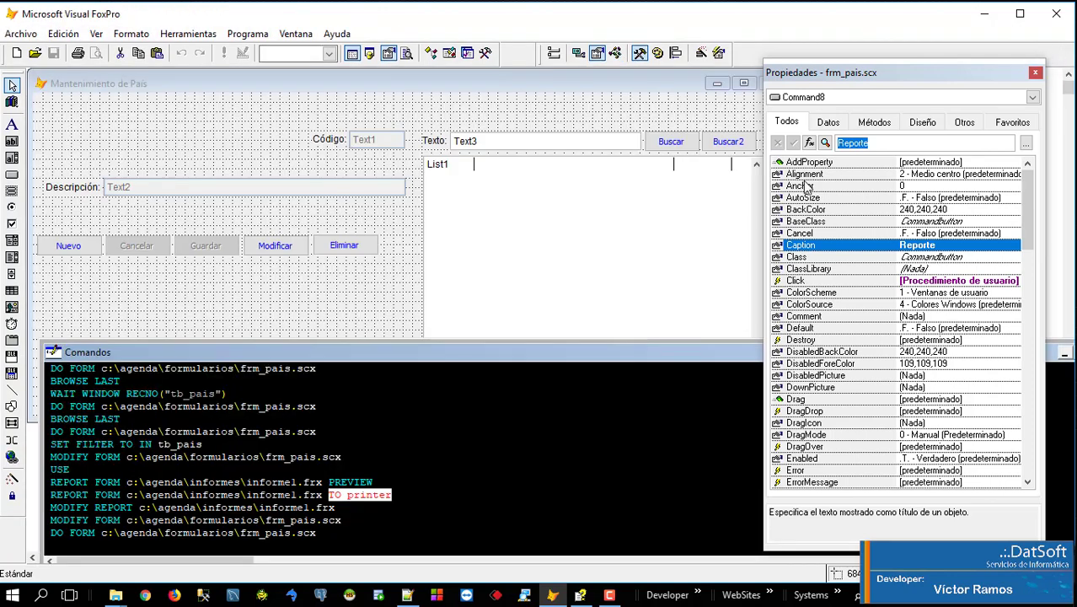
left_click(401, 236)
left_click(1035, 72)
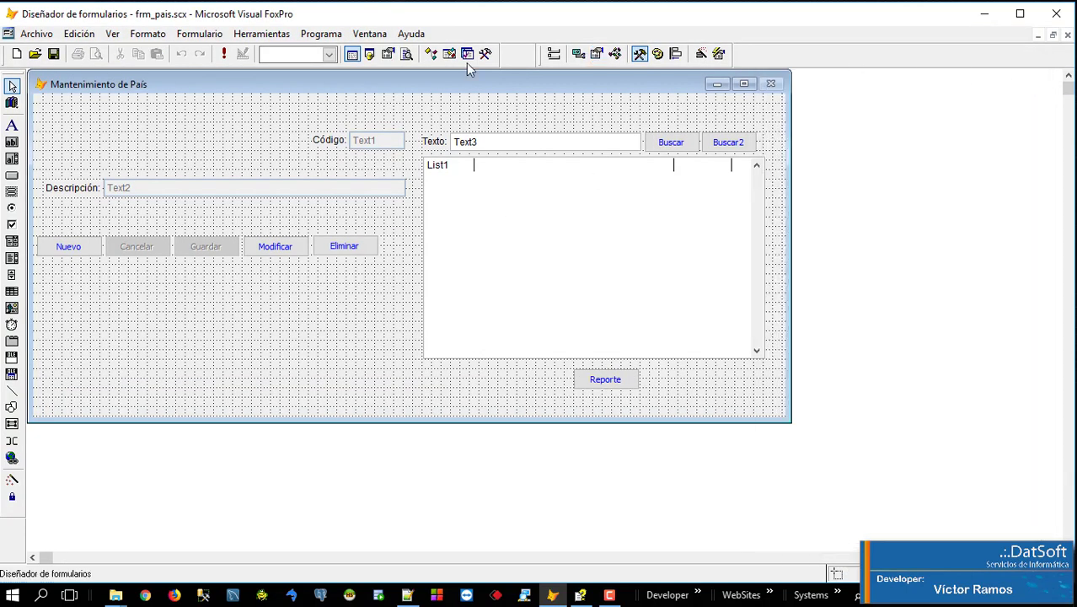
Step: Run the form, preview the country report with the Reporte button, inspect the page and close the preview
left_click(233, 52)
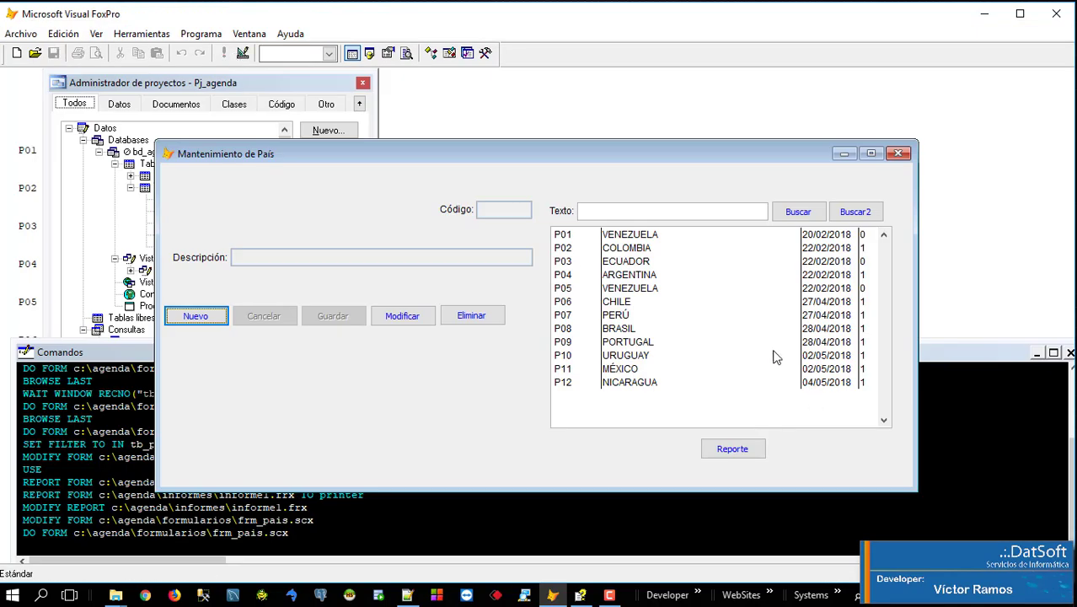
left_click(728, 453)
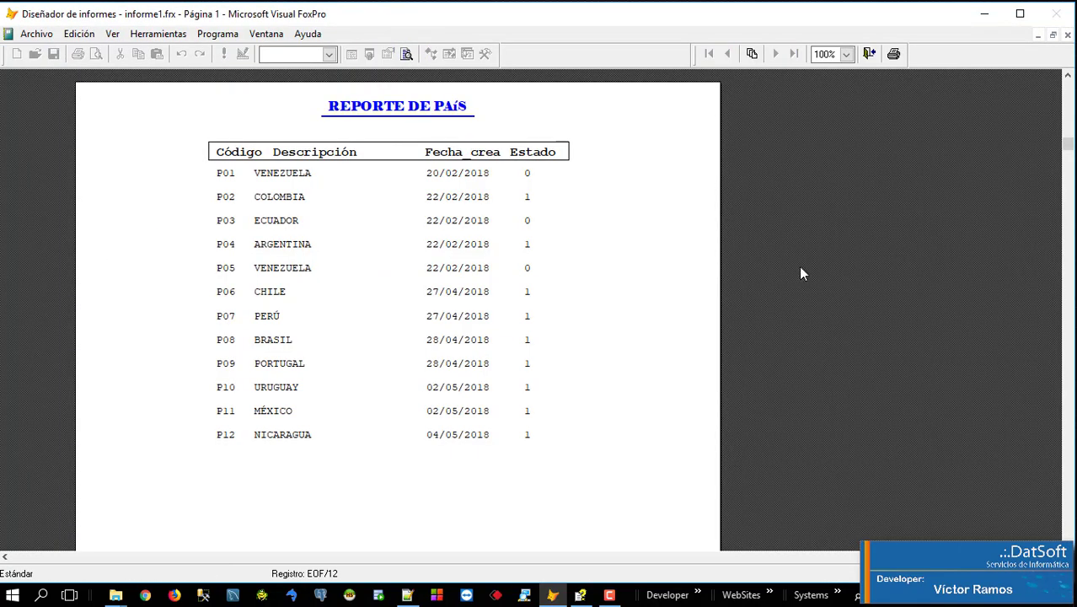
left_click(575, 288)
left_click(502, 302)
scroll(531, 341, "up", 3)
scroll(530, 341, "up", 1)
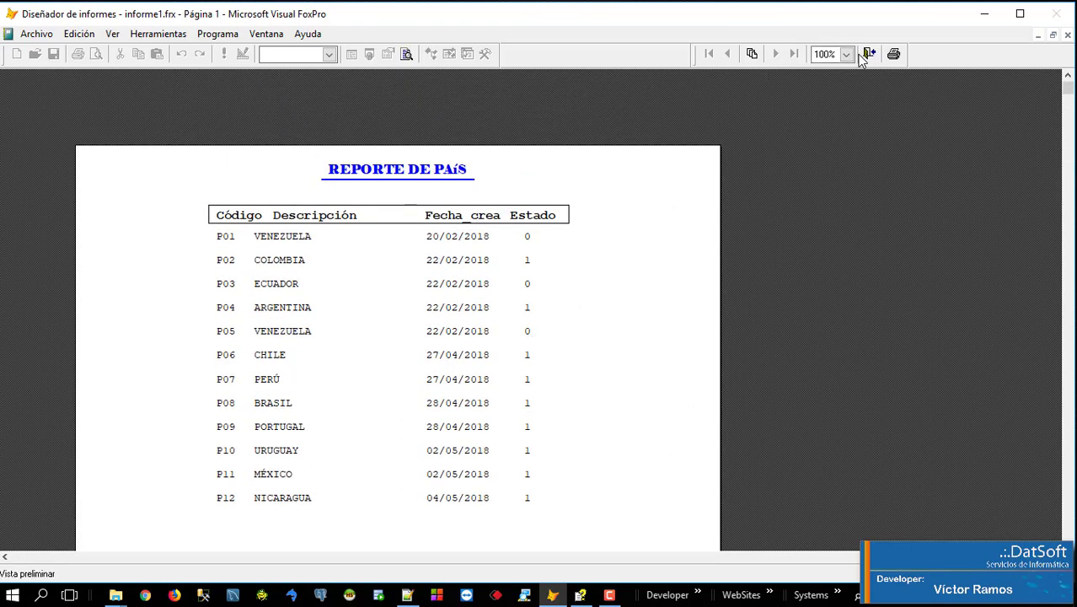
left_click(867, 56)
Step: Select PORTUGAL, ECUADOR, CHILE and NICARAGUA one after another in the running form's list to check the record fields
left_click(552, 342)
left_click(557, 262)
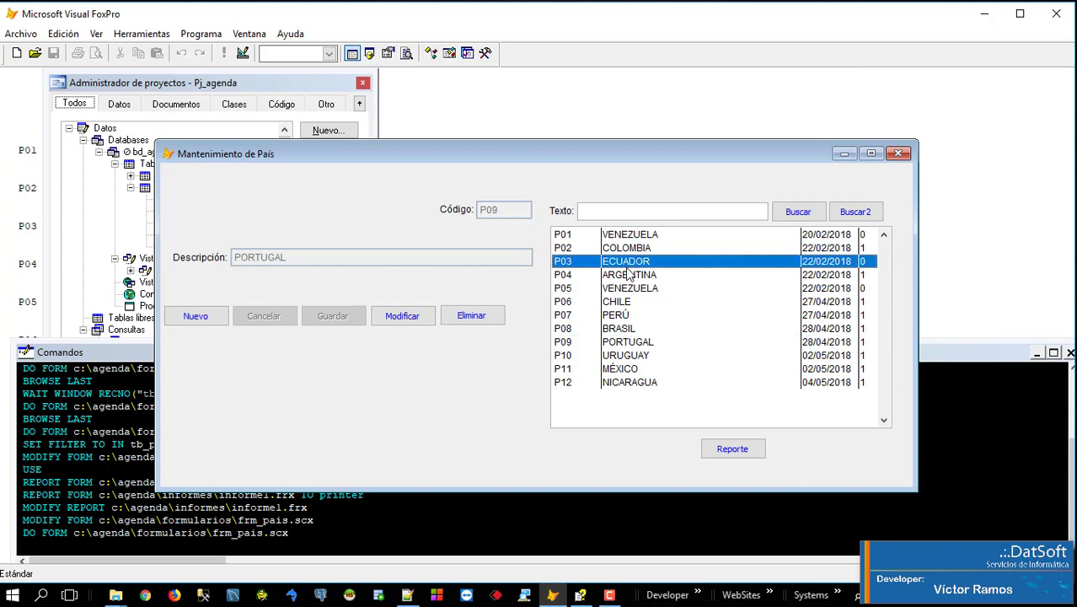
left_click(616, 301)
left_click(618, 383)
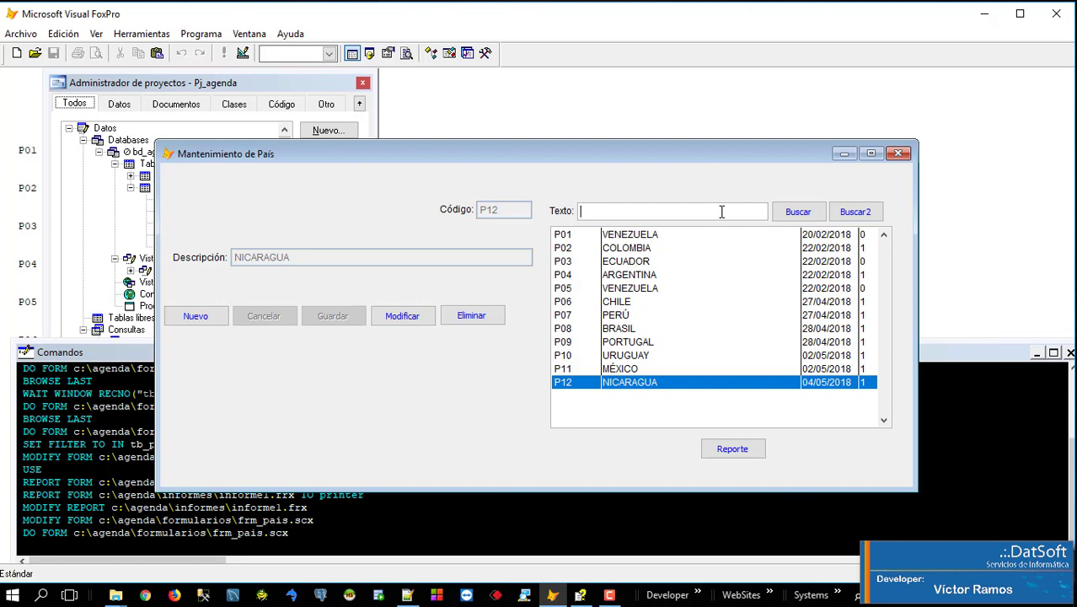
Step: Search for MÉXICO in the running form using the Texto box and the Buscar2 button
type("ni")
key("BackSpace")
key("BackSpace")
key("Caps_Lock")
type("MÉS")
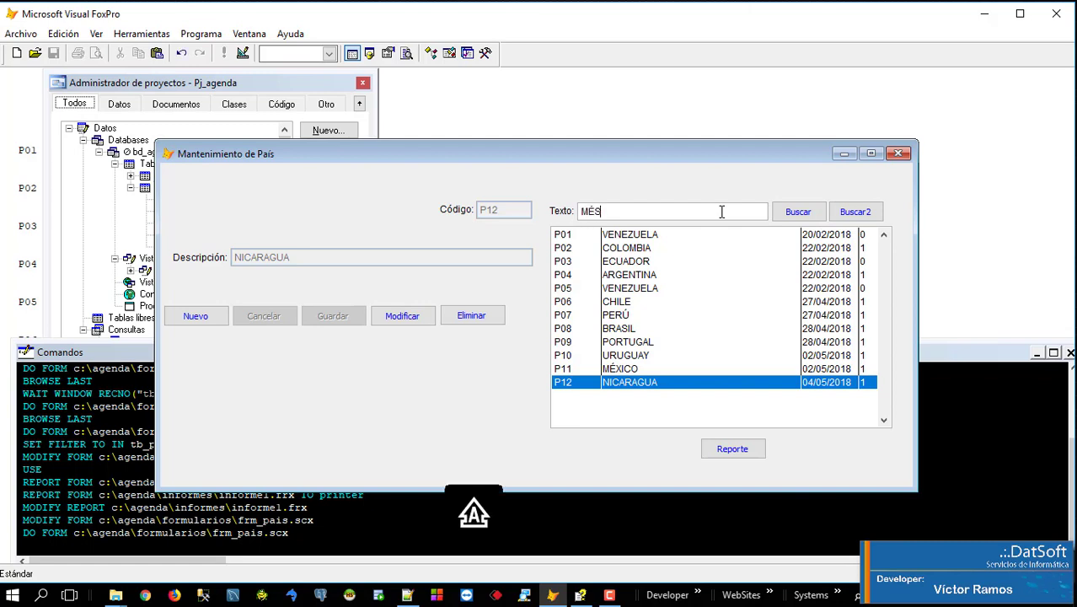
key("BackSpace")
type("XICO")
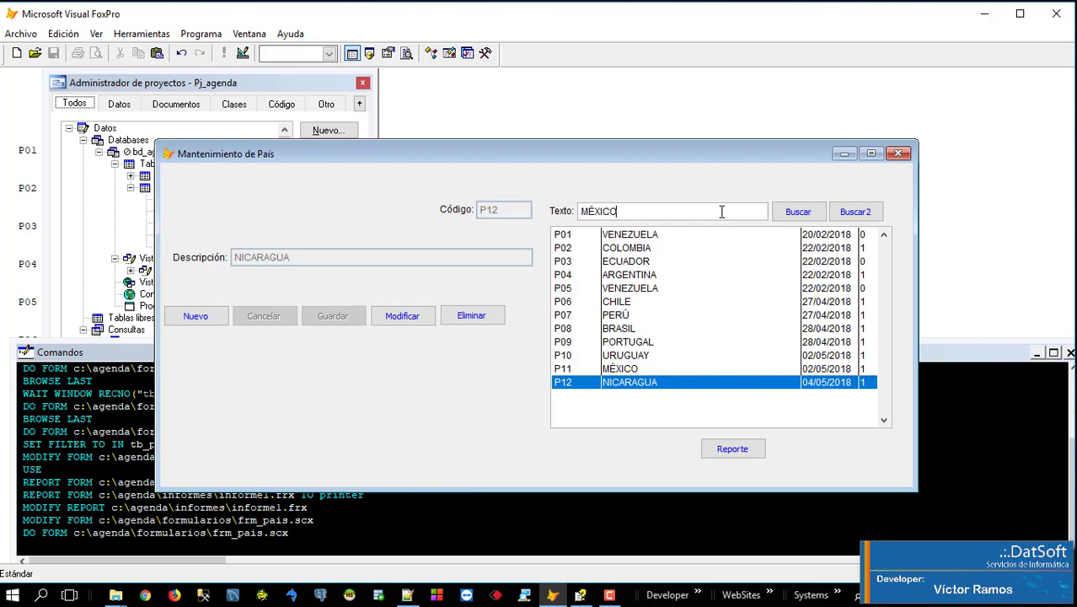
left_click(855, 211)
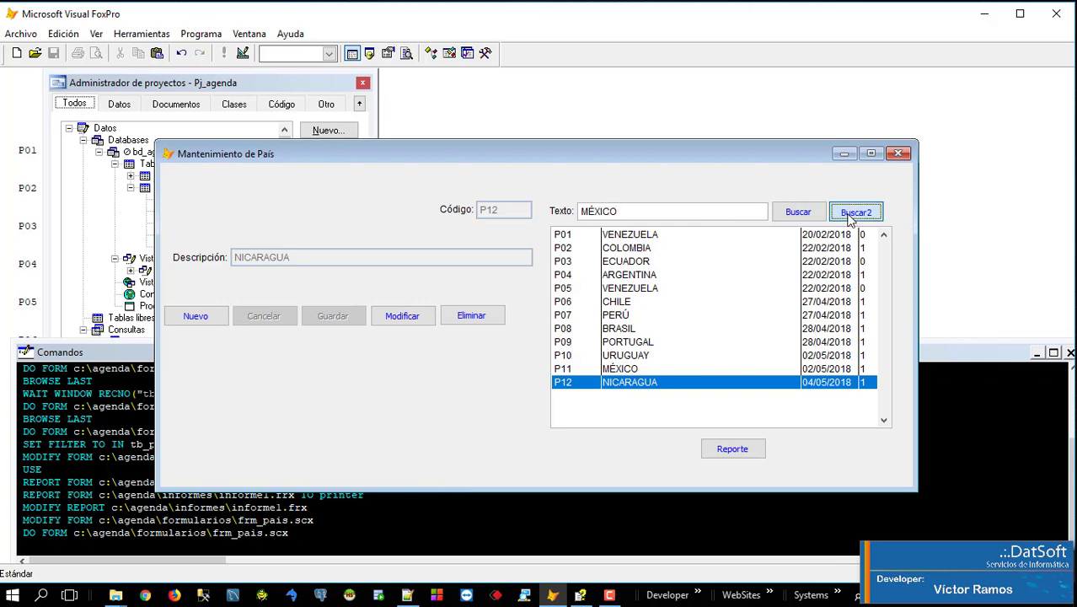
Step: Select the MÉXICO result in the filtered list, clear the Texto search box and rerun Buscar2 to list every country
left_click(674, 235)
left_click(671, 214)
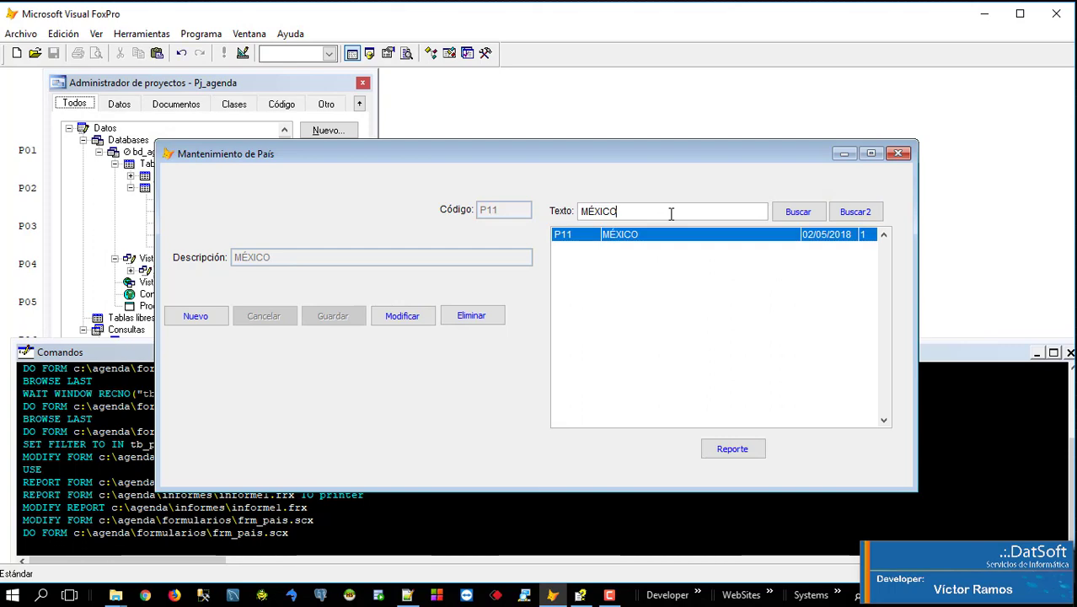
key("BackSpace")
key("BackSpace")
key("BackSpace")
key("BackSpace")
key("BackSpace")
key("BackSpace")
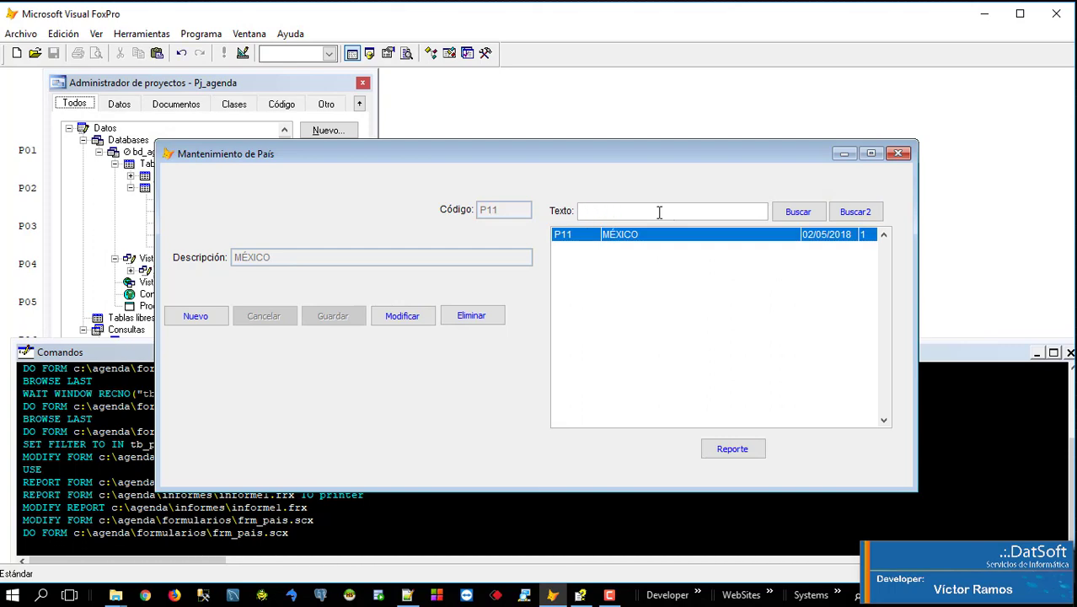
left_click(842, 213)
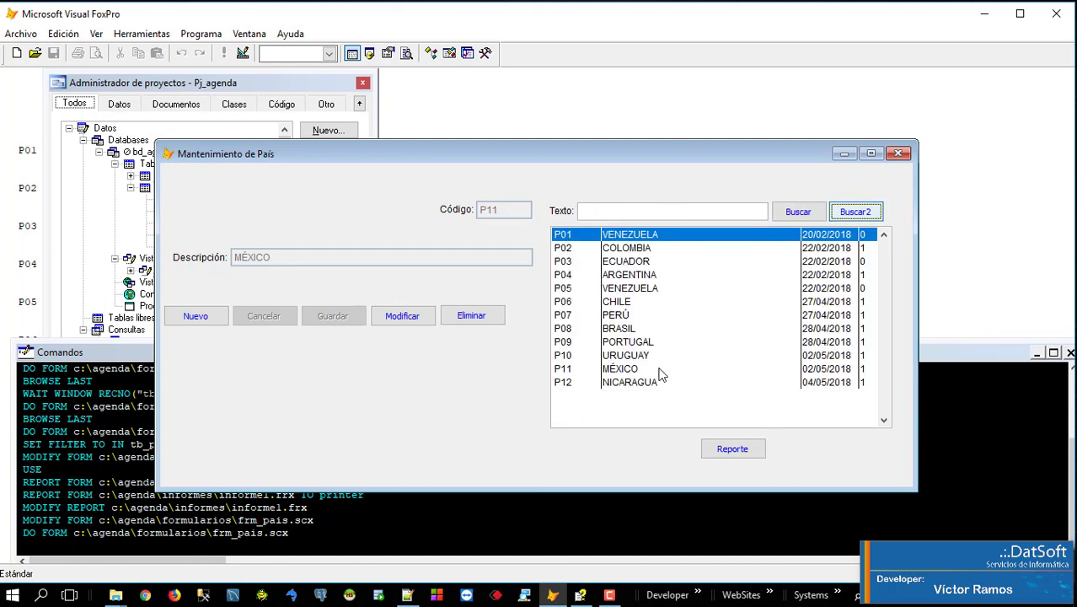
Step: Preview the country report from the form, zoom in on its records, and close the preview
left_click(732, 452)
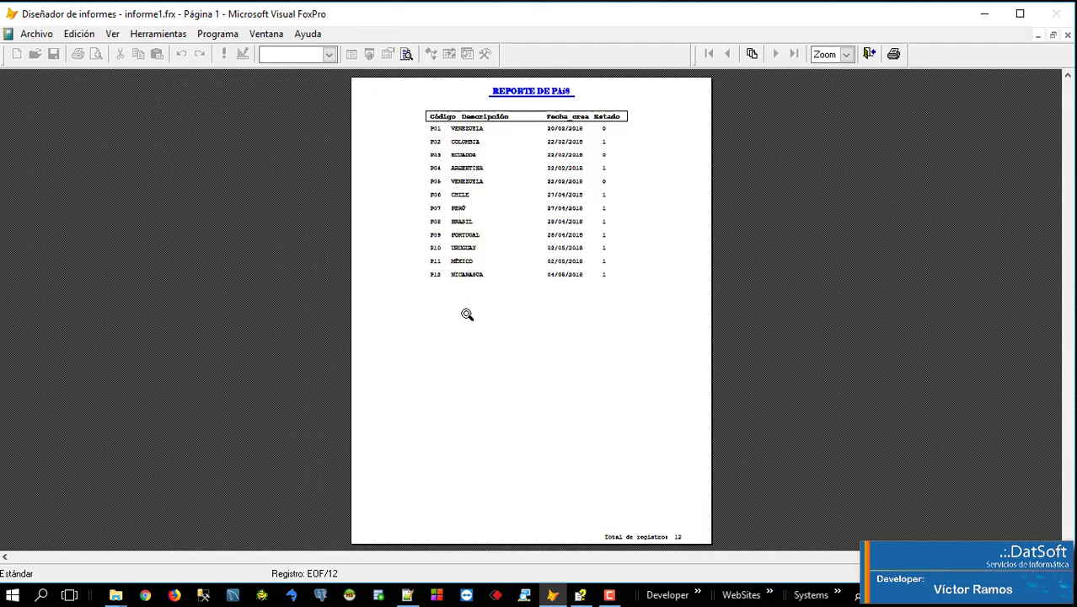
left_click(606, 261)
left_click(577, 273)
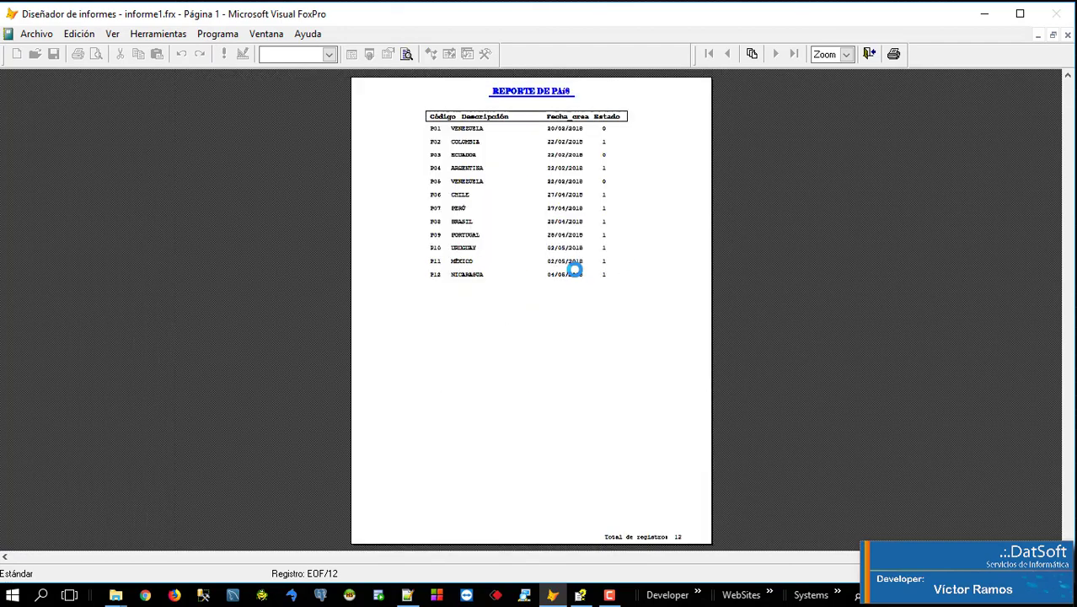
left_click(447, 284)
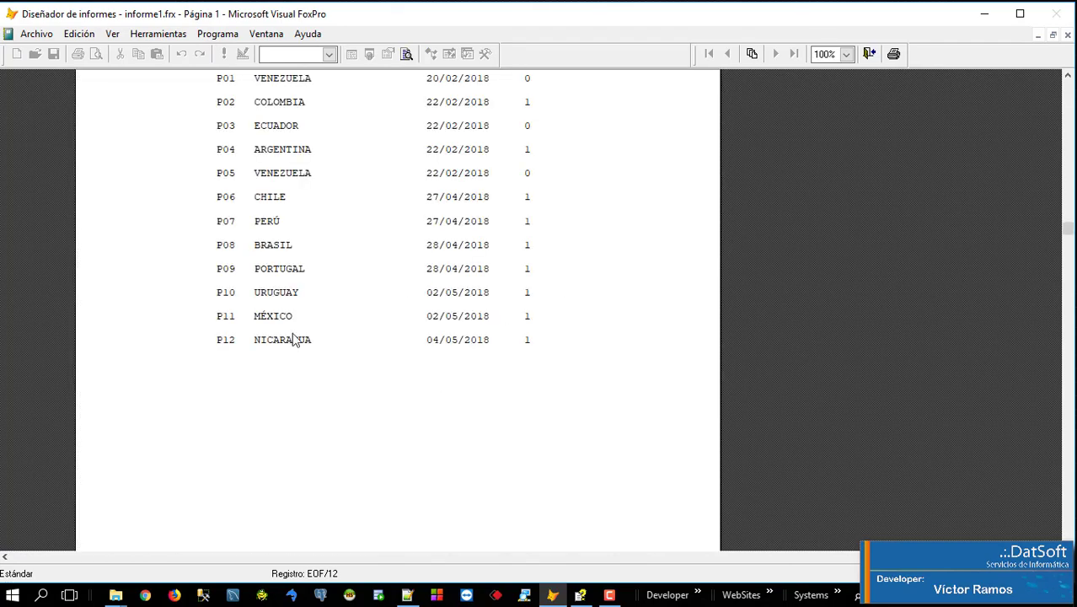
key("Escape")
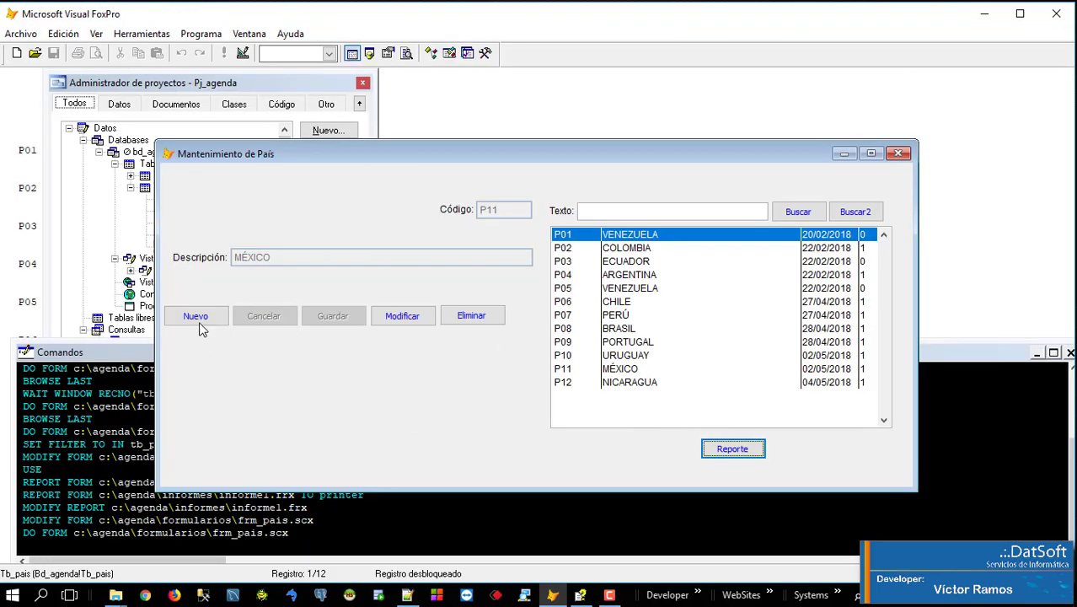
Step: Add a new country record with Código P13 and Descripción EE.UU., and save it
left_click(198, 324)
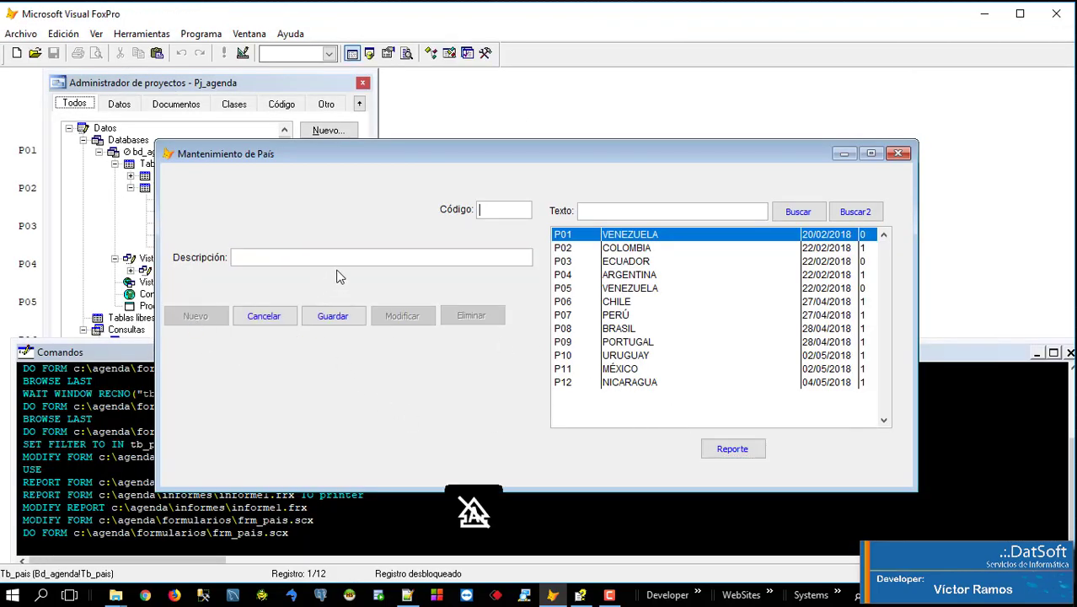
type("p")
key("BackSpace")
key("Caps_Lock")
type("P13")
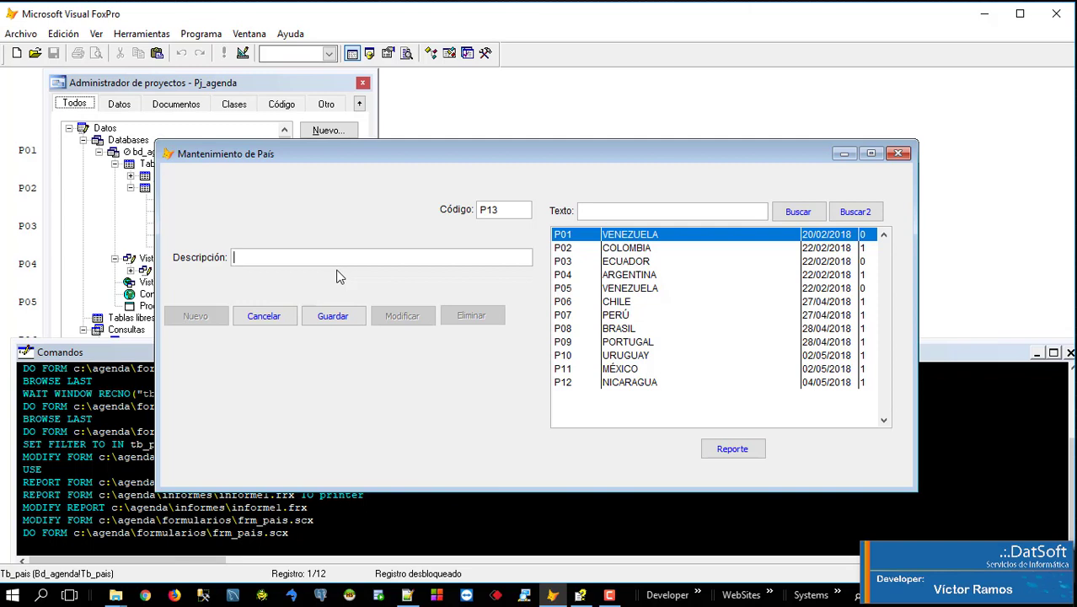
type("EE.UU.")
left_click(338, 315)
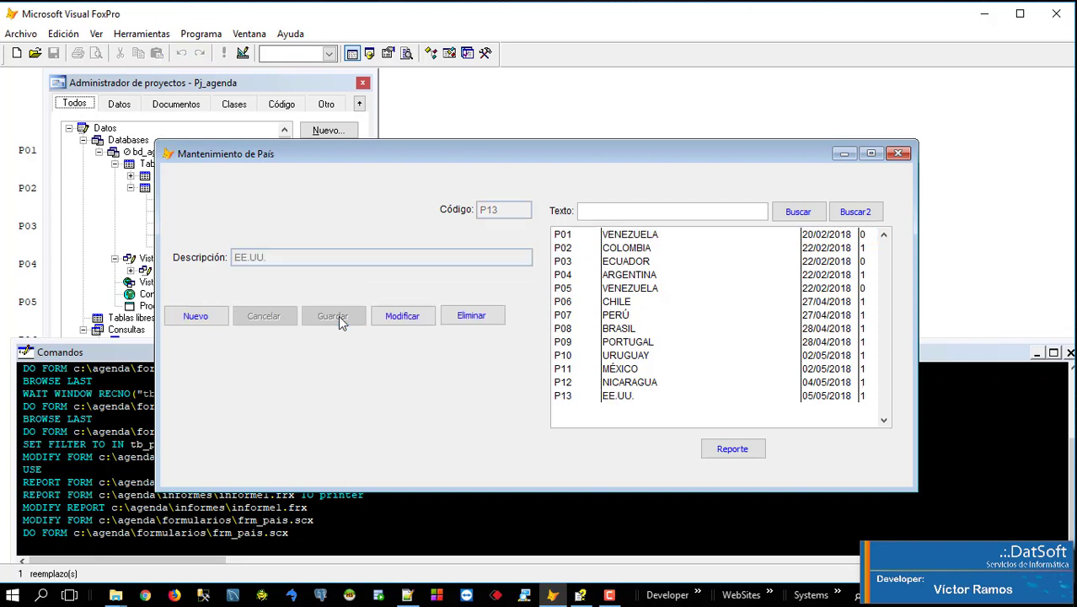
Step: Select the P13 EE.UU. record in the list, preview the country report to check for it, and close the preview
left_click(574, 342)
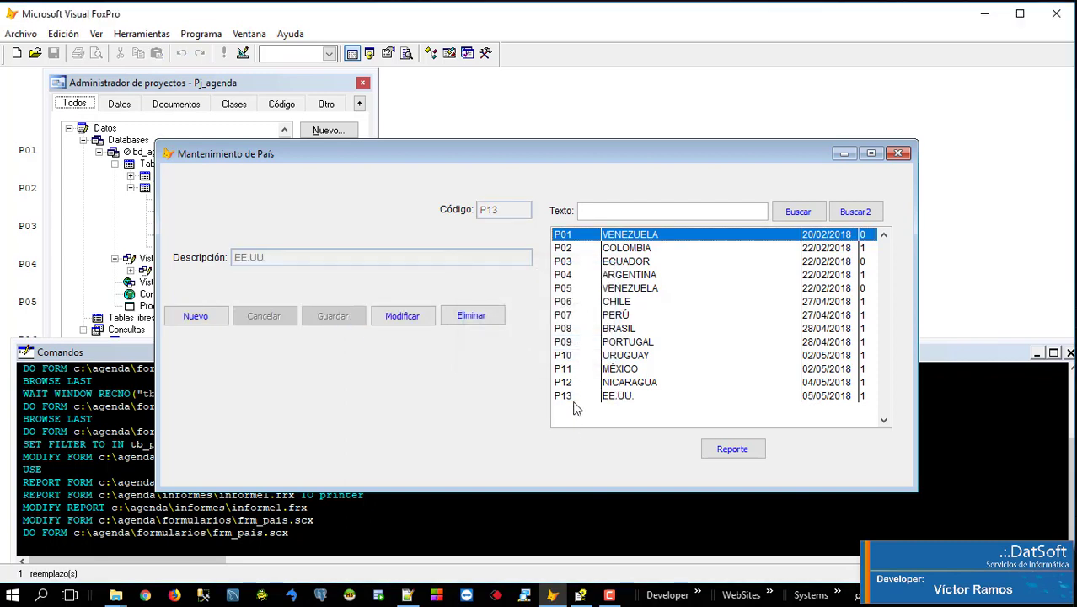
left_click(574, 401)
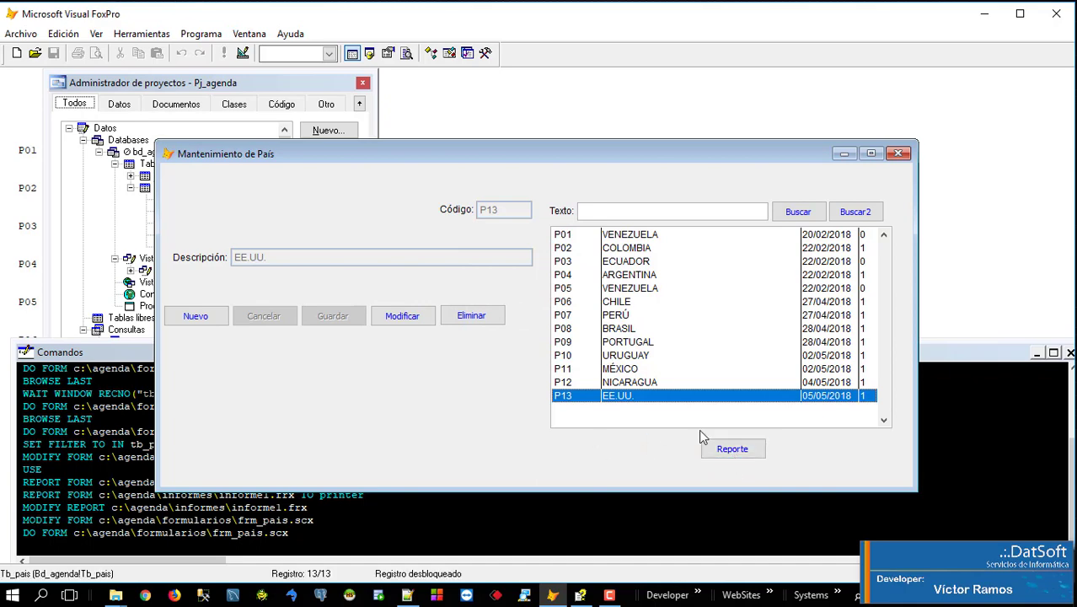
left_click(733, 451)
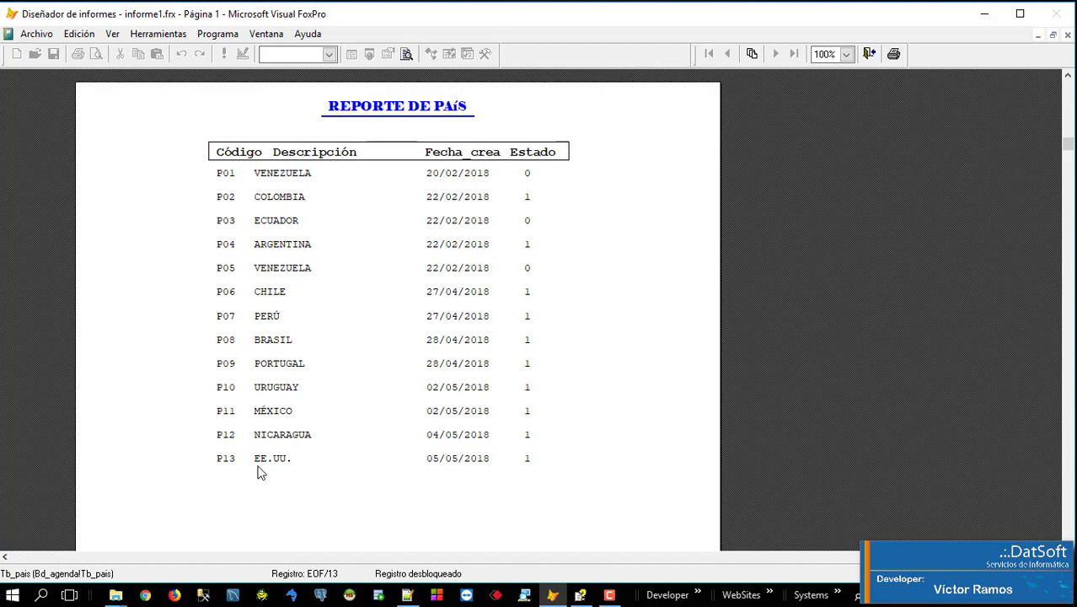
left_click(868, 53)
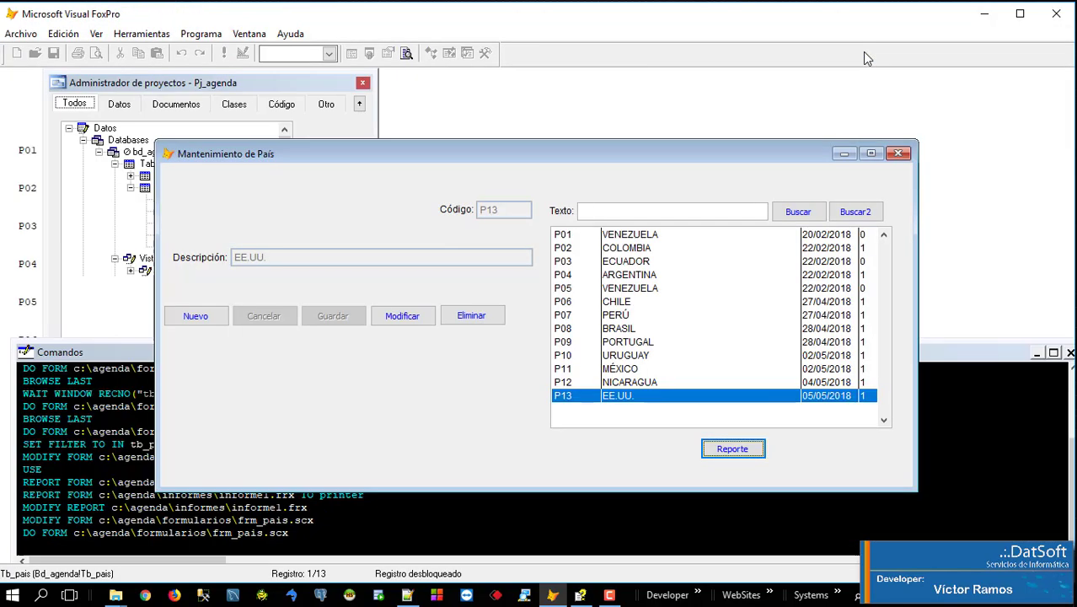